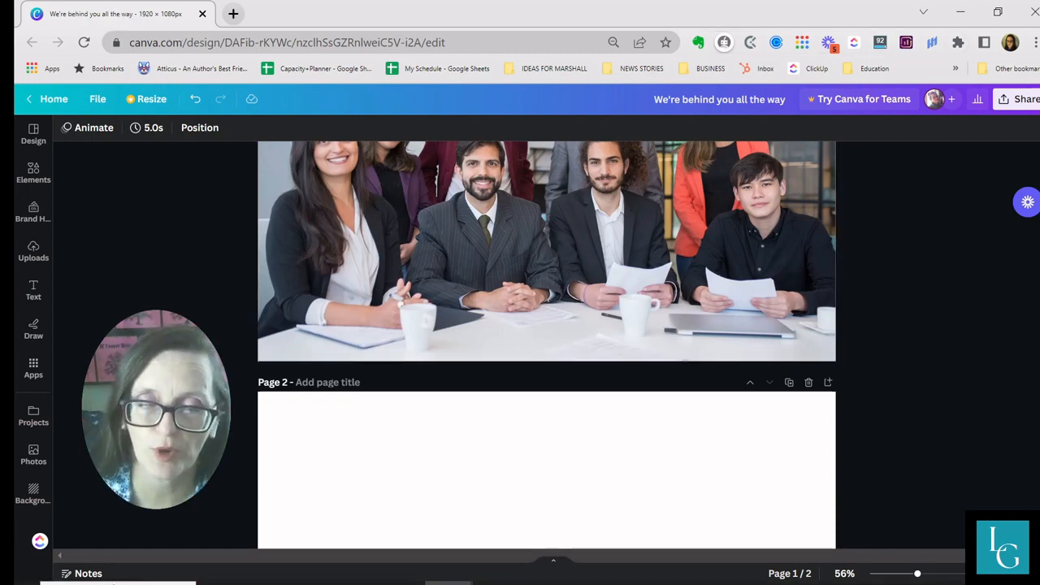
mouse_move(300, 576)
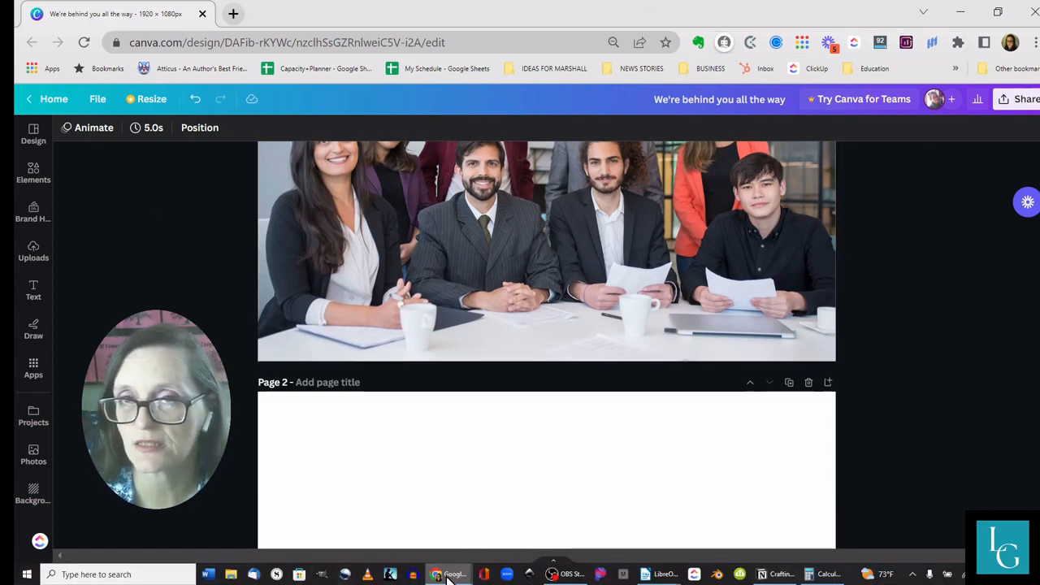
mouse_move(451, 577)
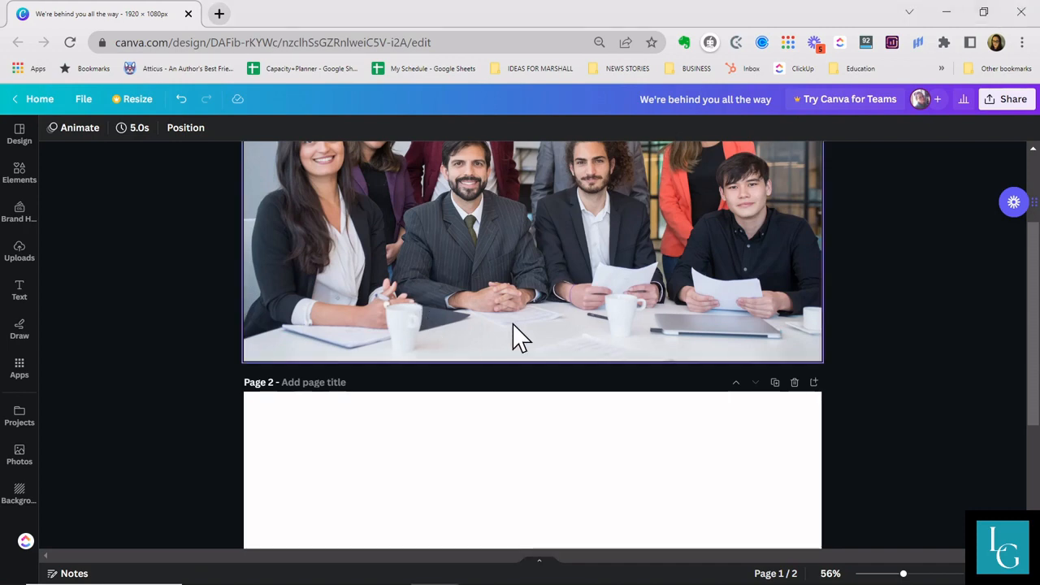
- Examine the available design templates, elements, brand assets, uploaded images and text styles
scroll(520, 337, "up", 2)
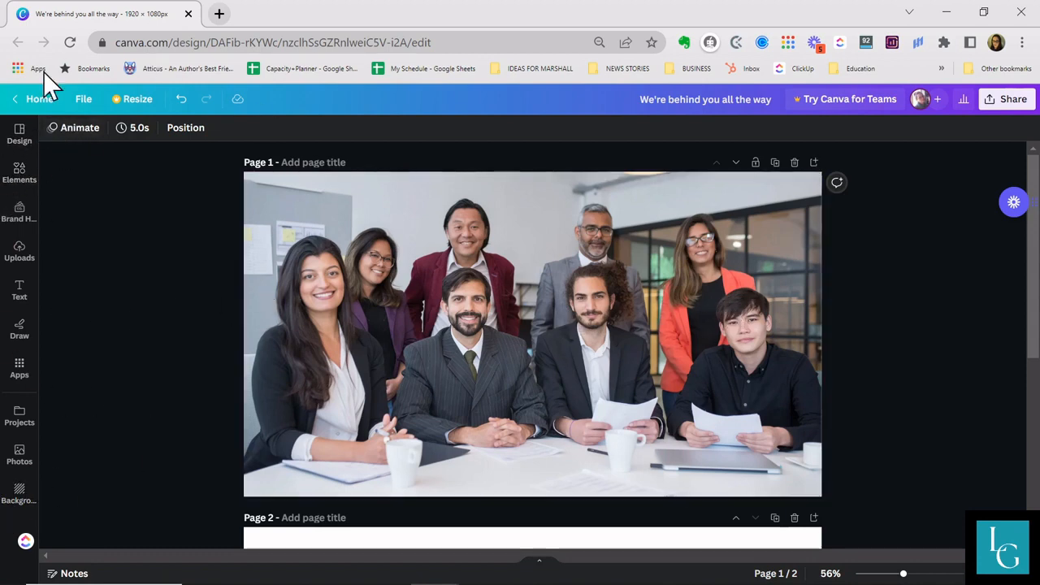
left_click(19, 134)
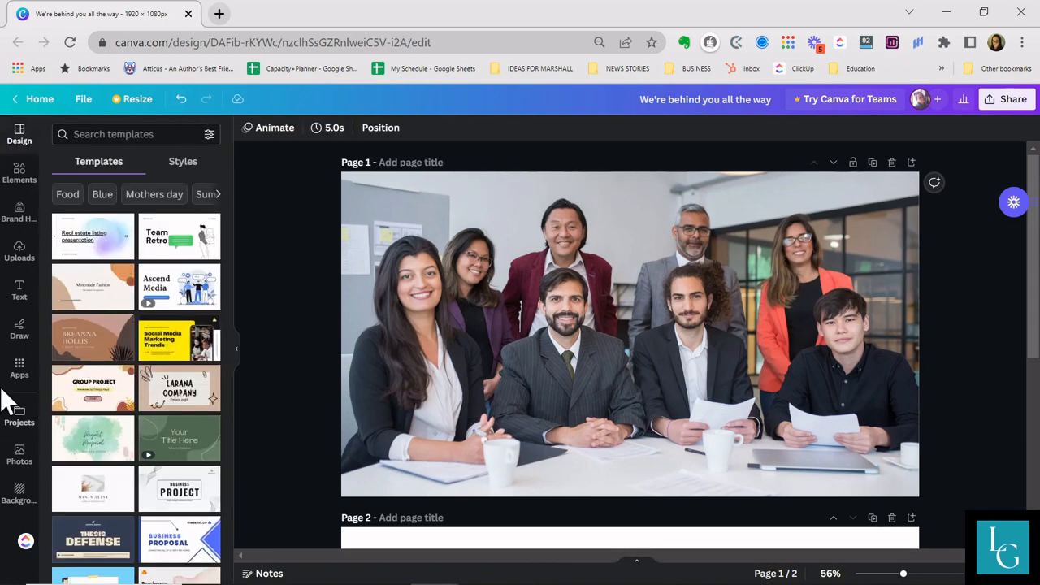
left_click(20, 173)
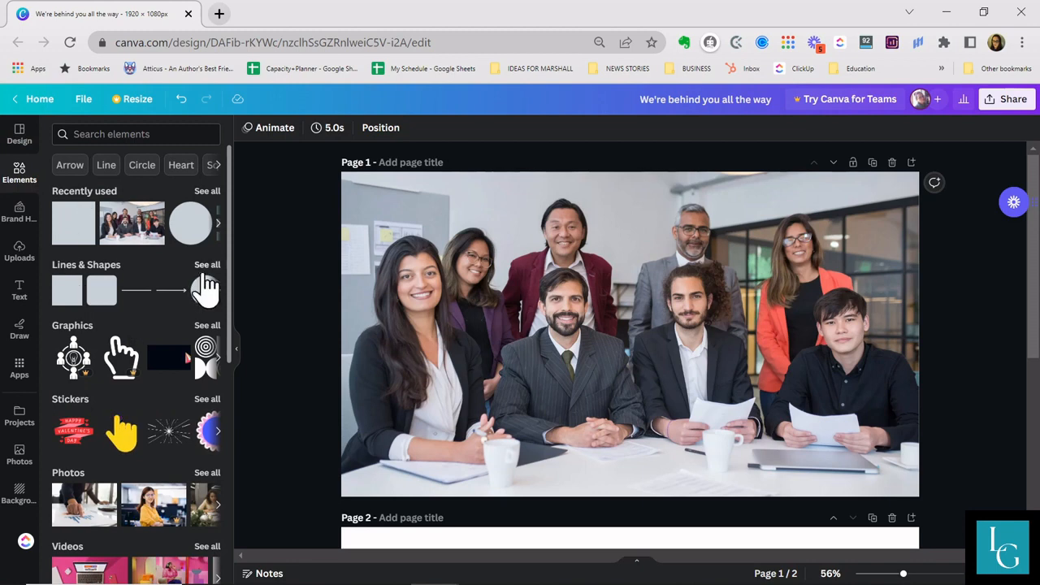
scroll(122, 362, "down", 2)
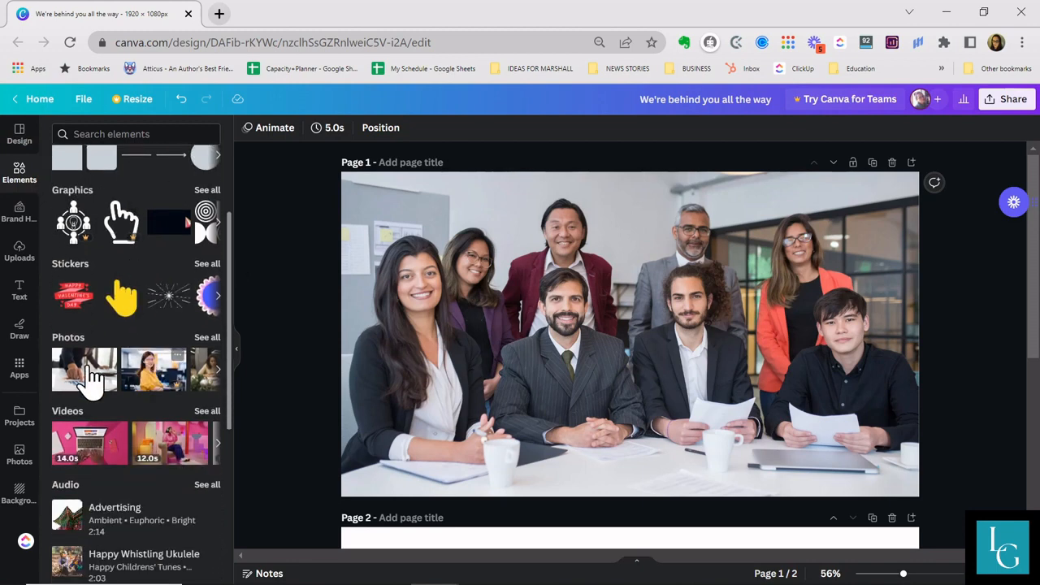
scroll(149, 486, "down", 9)
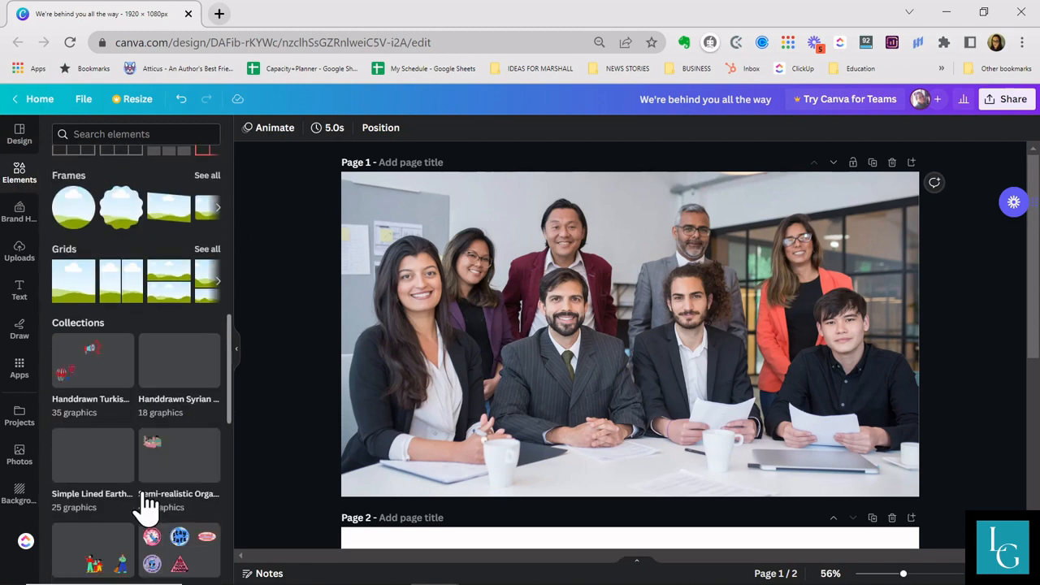
scroll(146, 482, "up", 15)
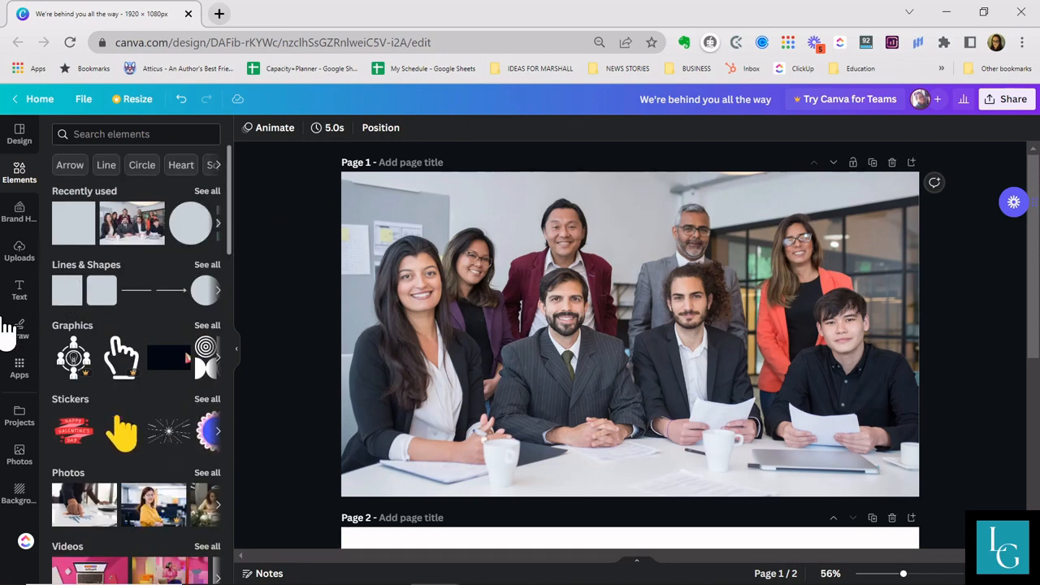
left_click(21, 213)
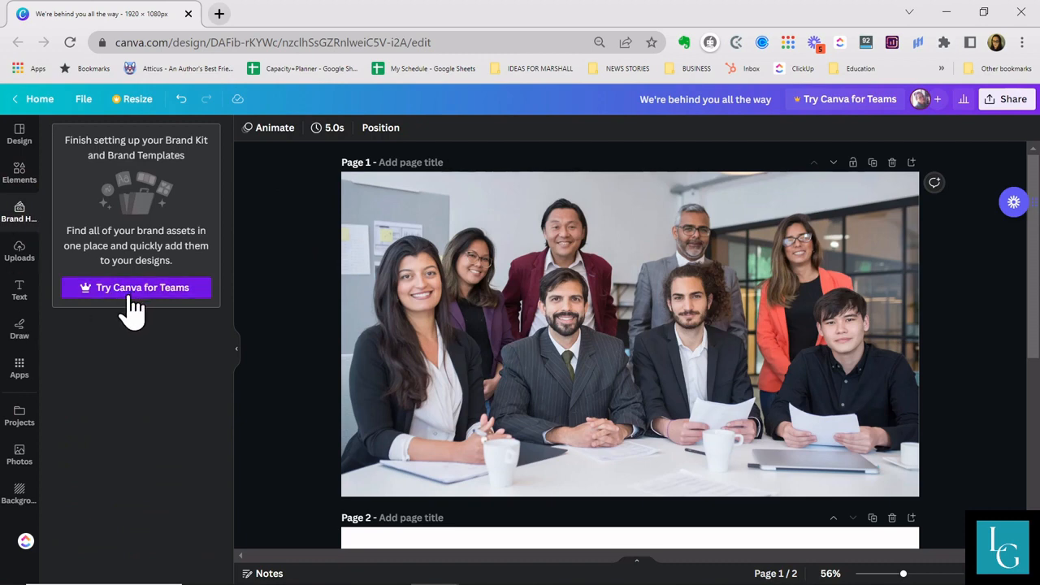
left_click(20, 251)
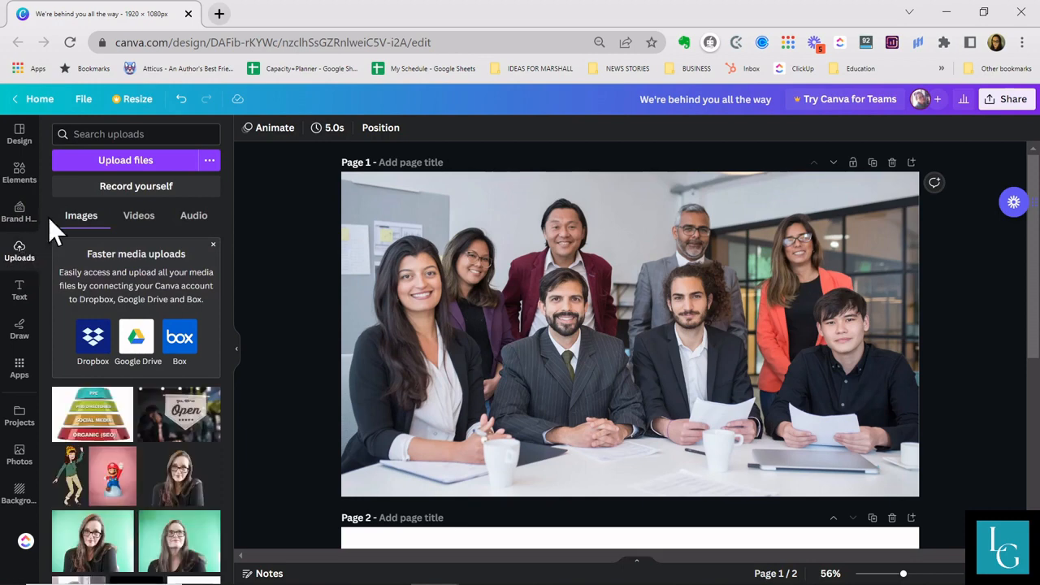
left_click(29, 297)
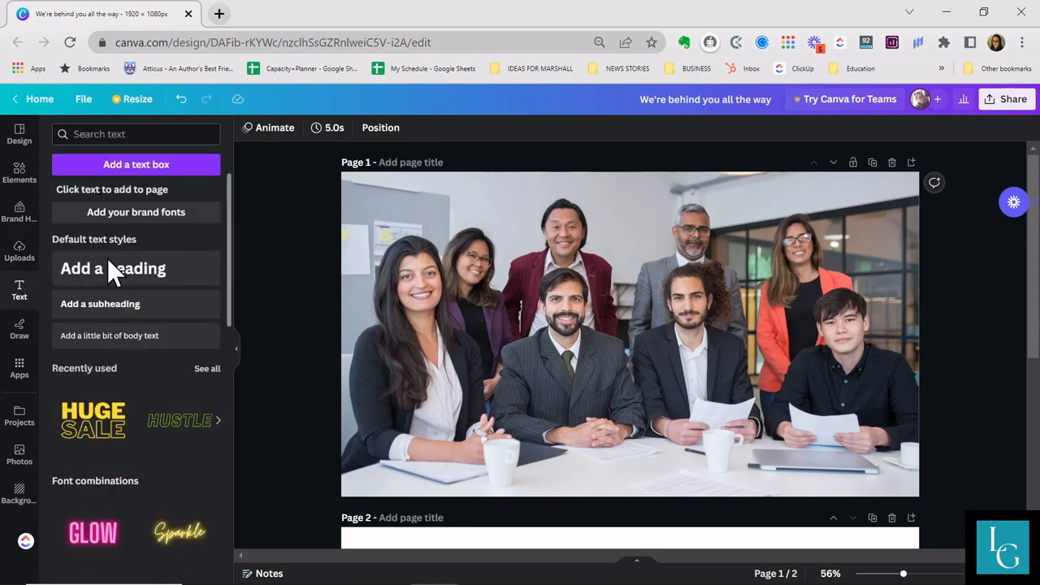
- Try a freehand red marker loop over the people in the page 1 photo, and undo the stroke
left_click(21, 342)
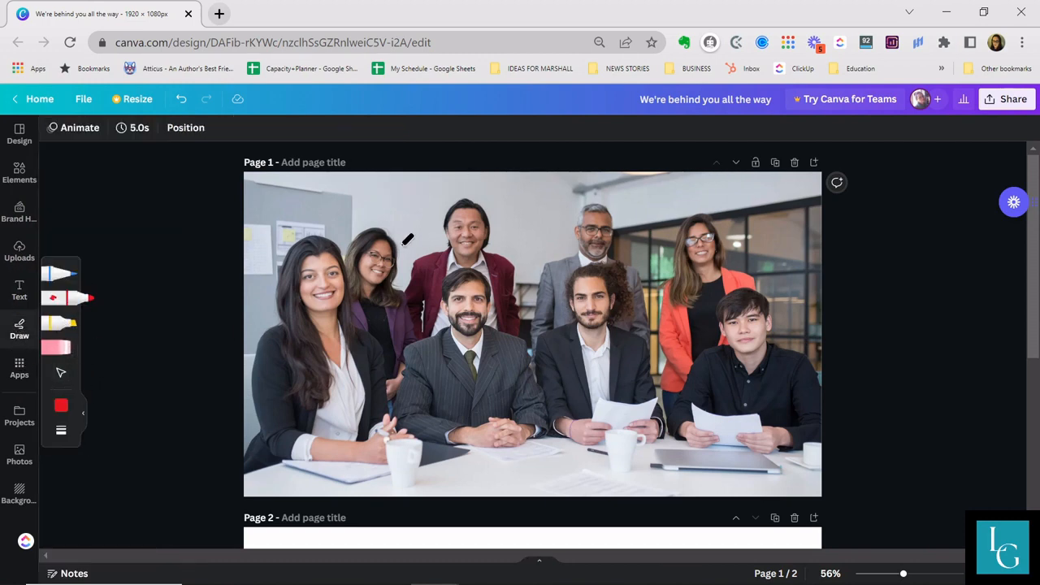
left_click_drag(343, 200, 593, 201)
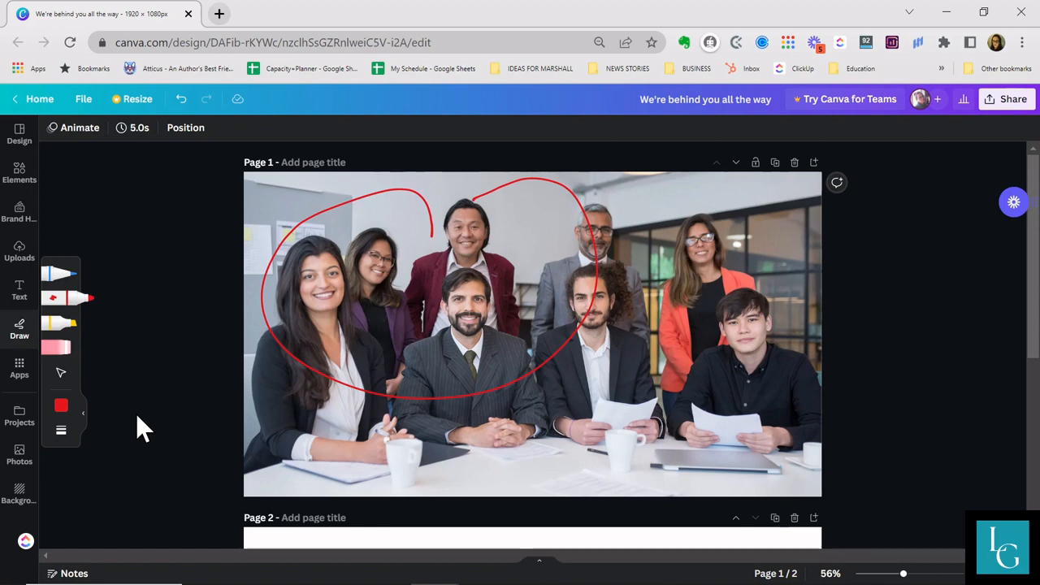
left_click(181, 99)
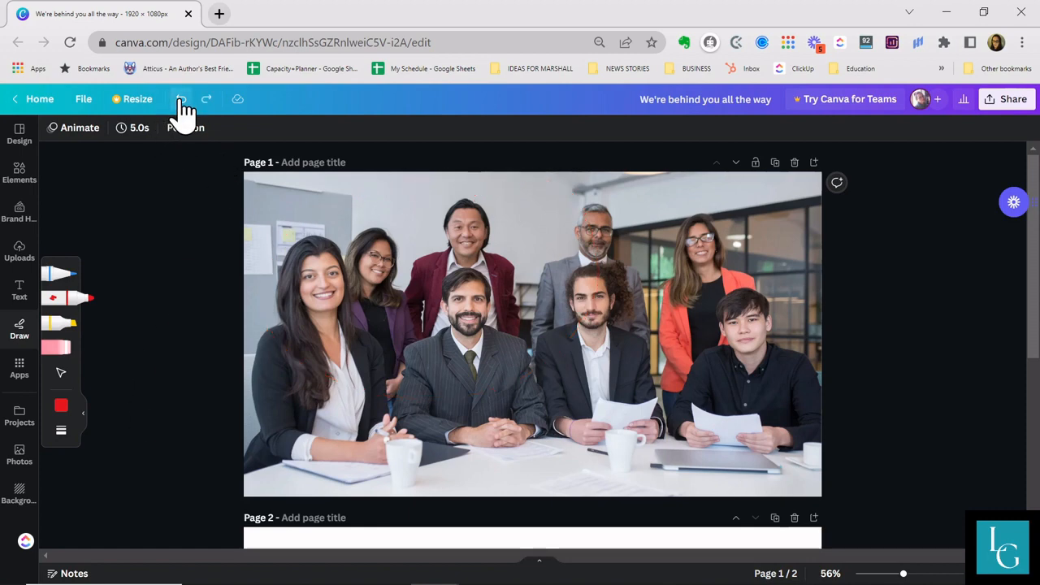
- Examine the available apps, the saved projects and the stock photos for "business people"
left_click(18, 380)
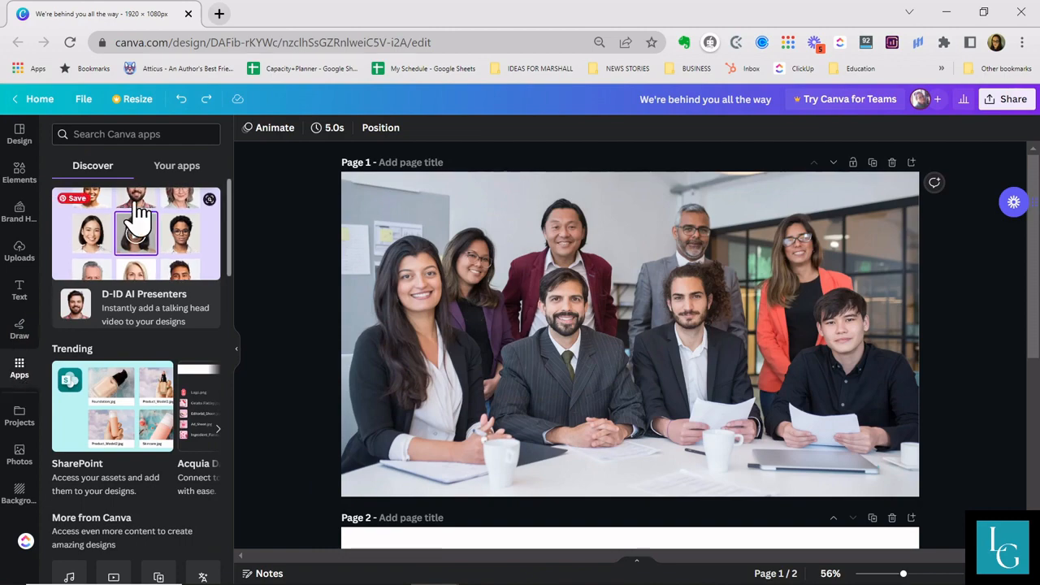
scroll(98, 395, "down", 7)
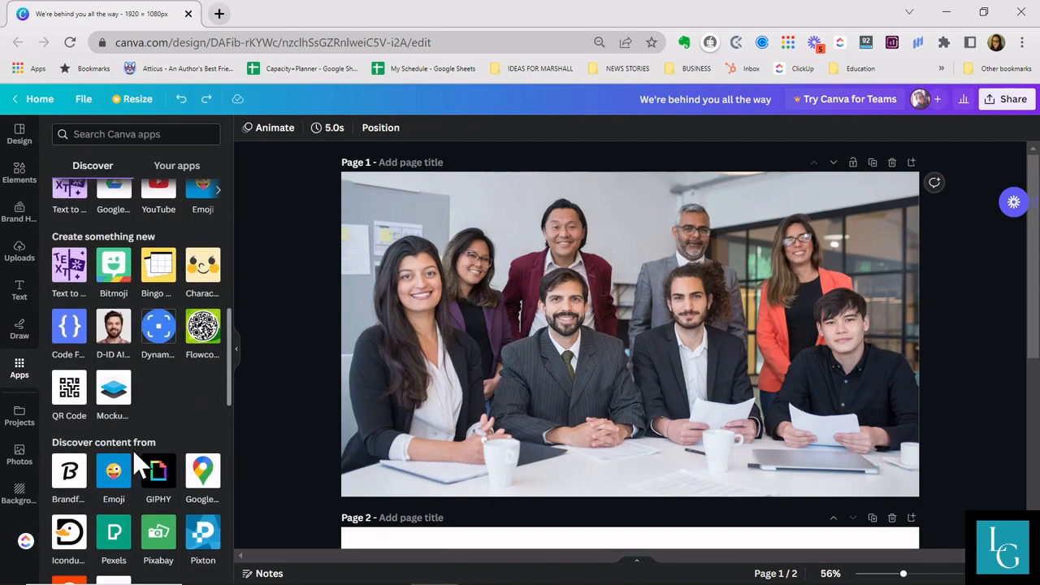
scroll(178, 398, "down", 10)
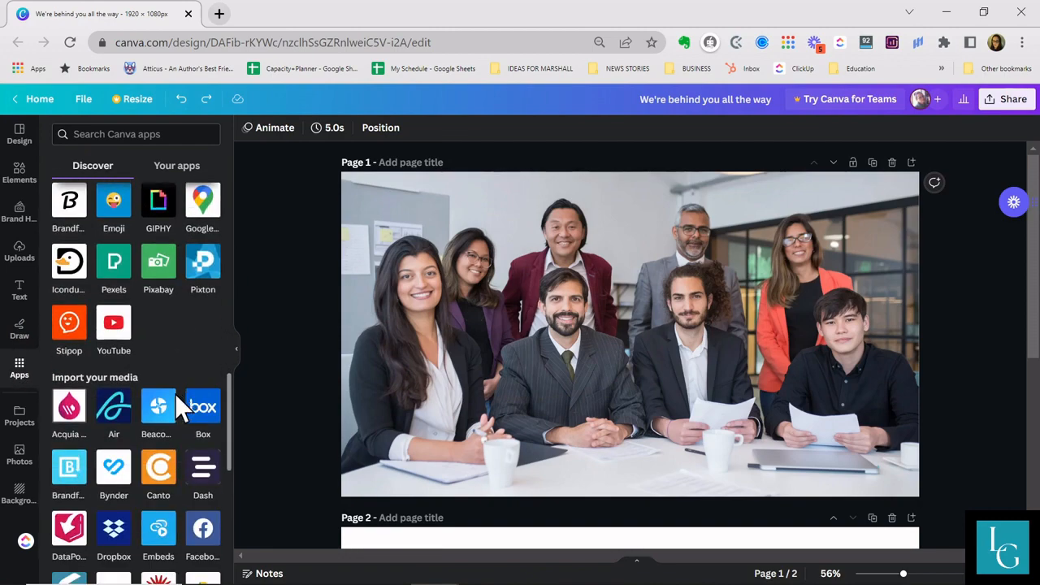
scroll(167, 467, "up", 15)
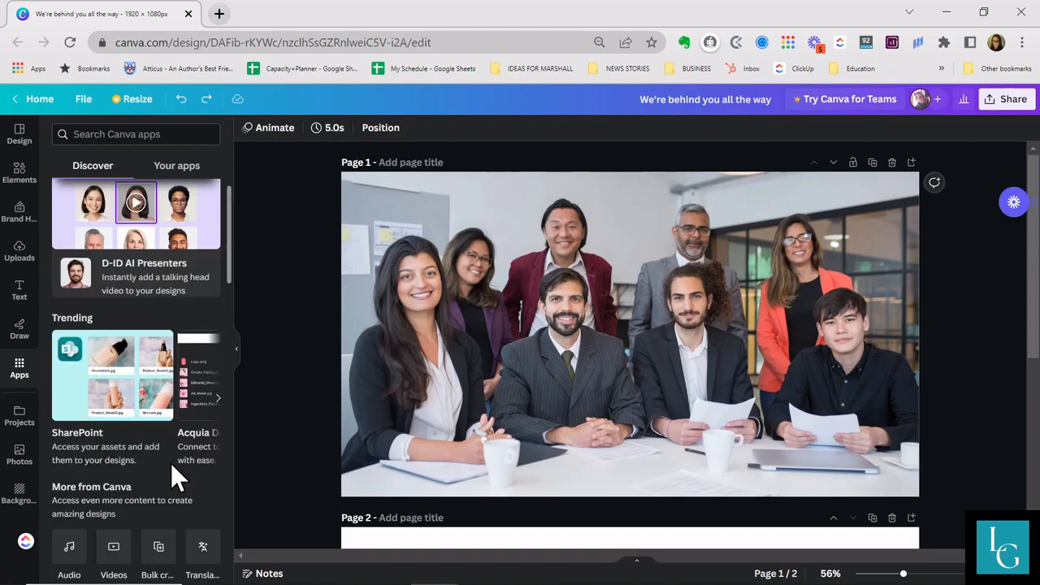
left_click(23, 428)
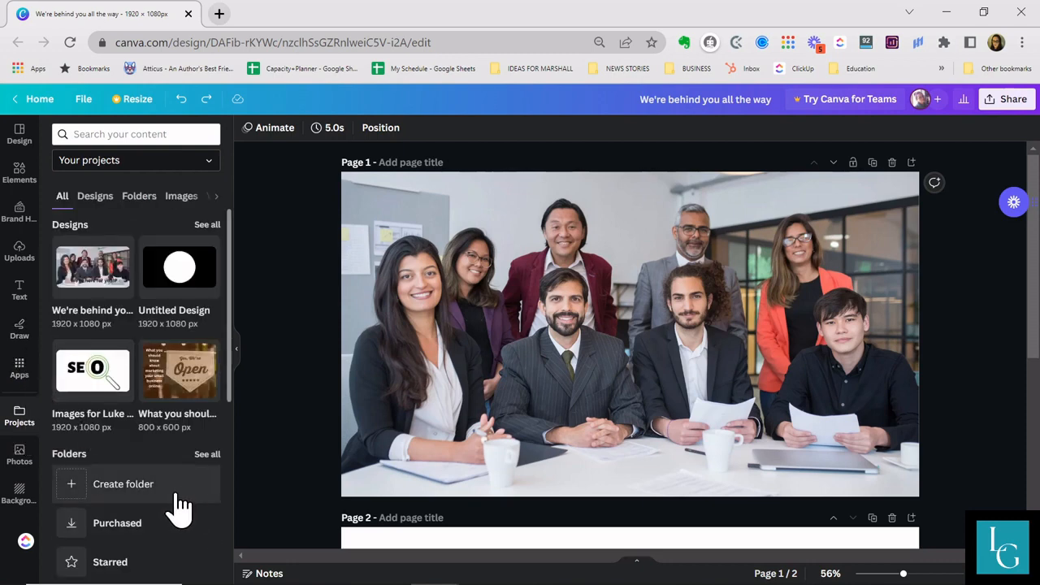
left_click(19, 456)
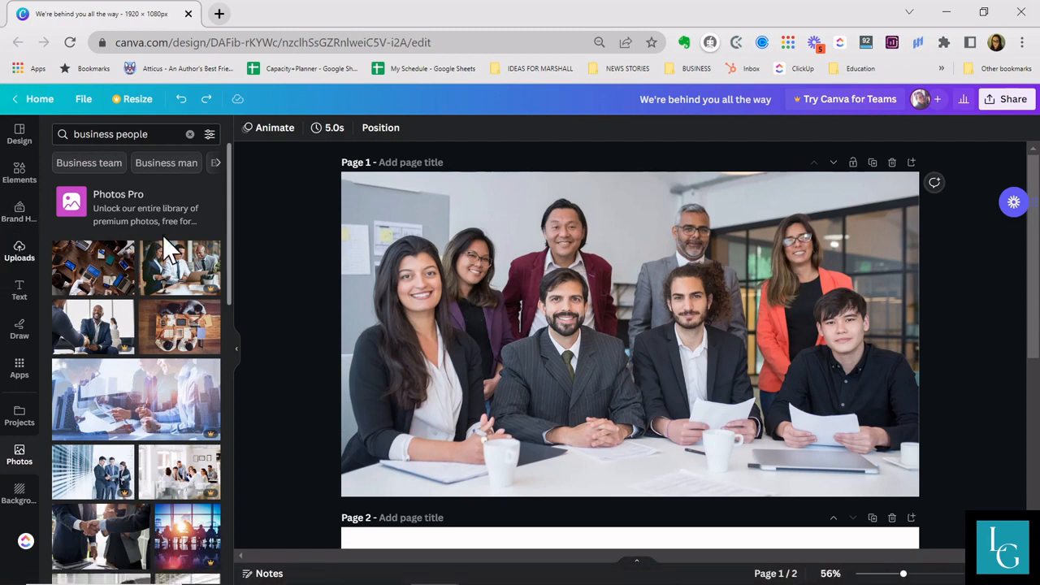
scroll(174, 260, "down", 2)
scroll(138, 373, "up", 2)
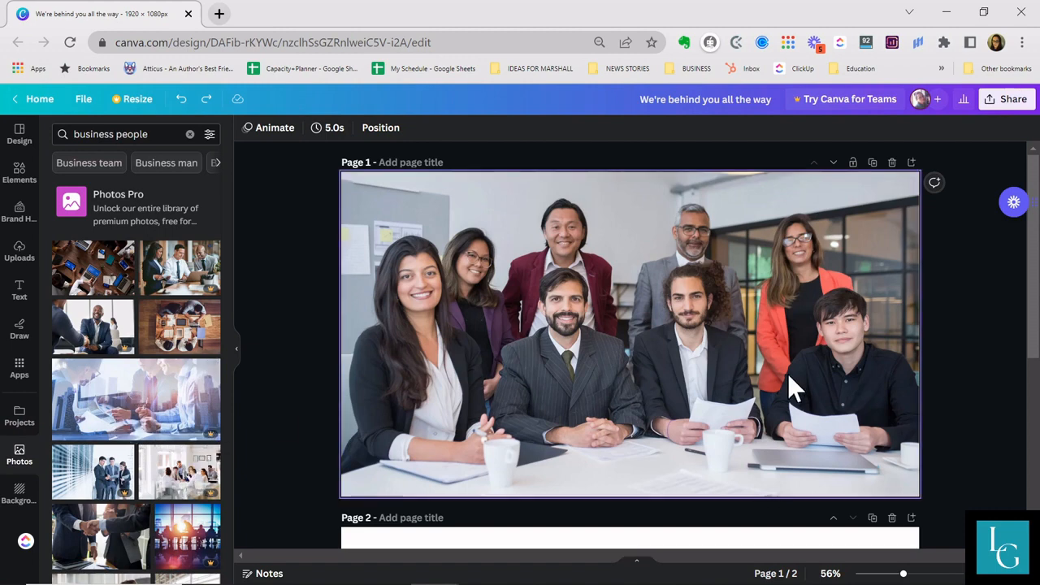
left_click(555, 372)
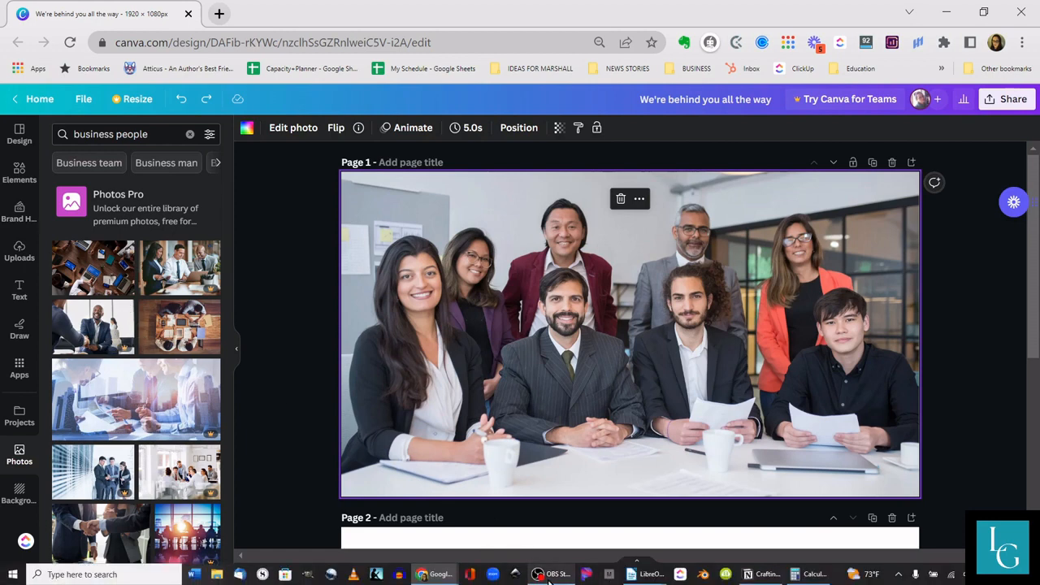
left_click(549, 574)
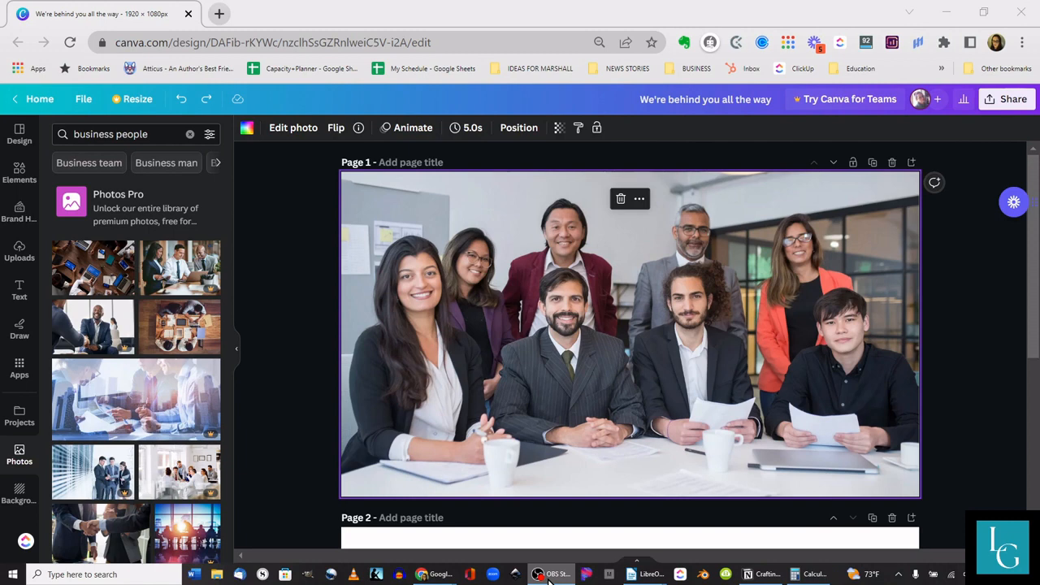
left_click(549, 574)
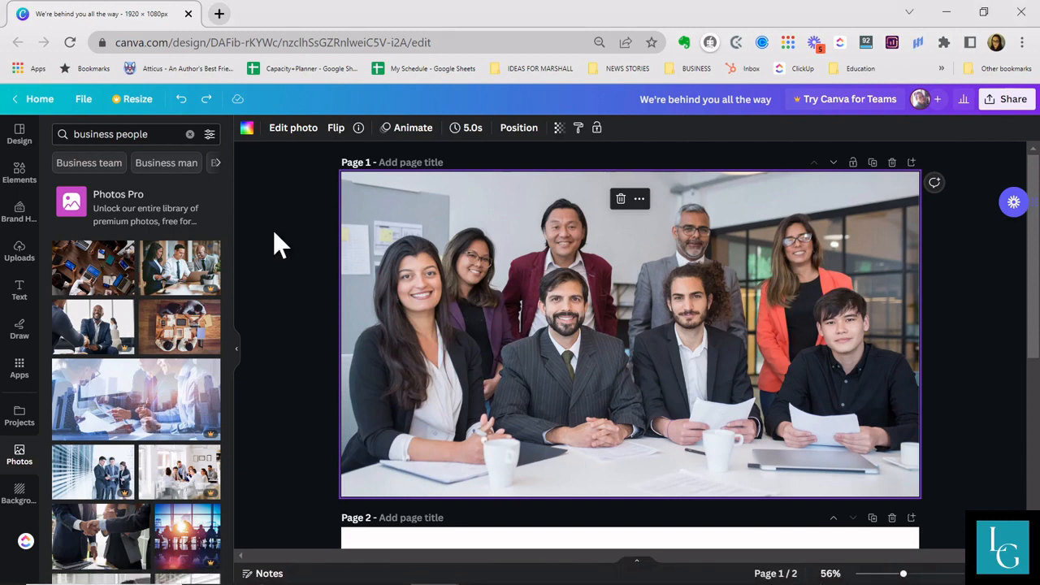
- Add a heading to page 1 reading "We're behind you all the way"
left_click(22, 298)
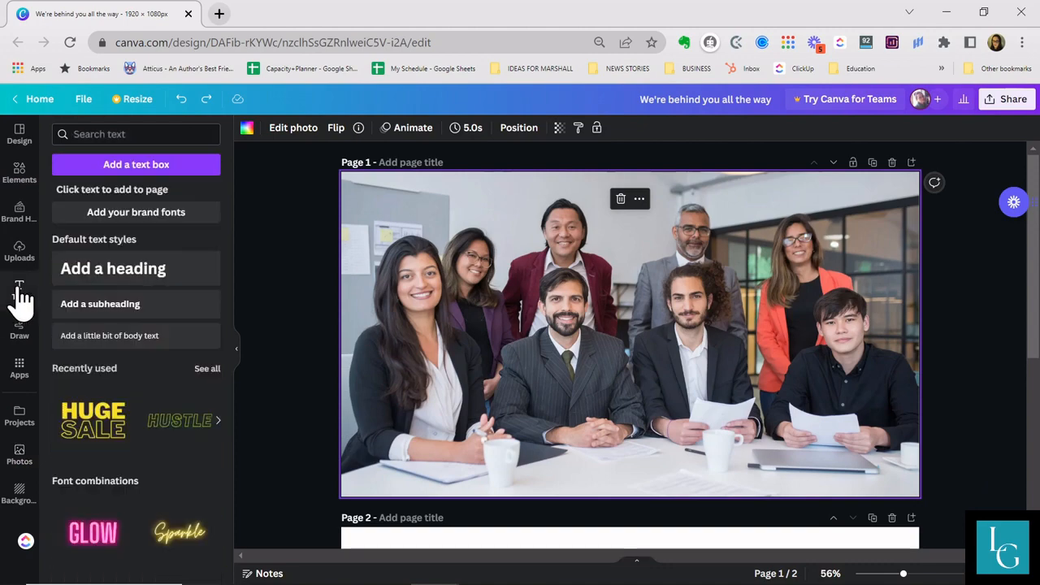
left_click(113, 274)
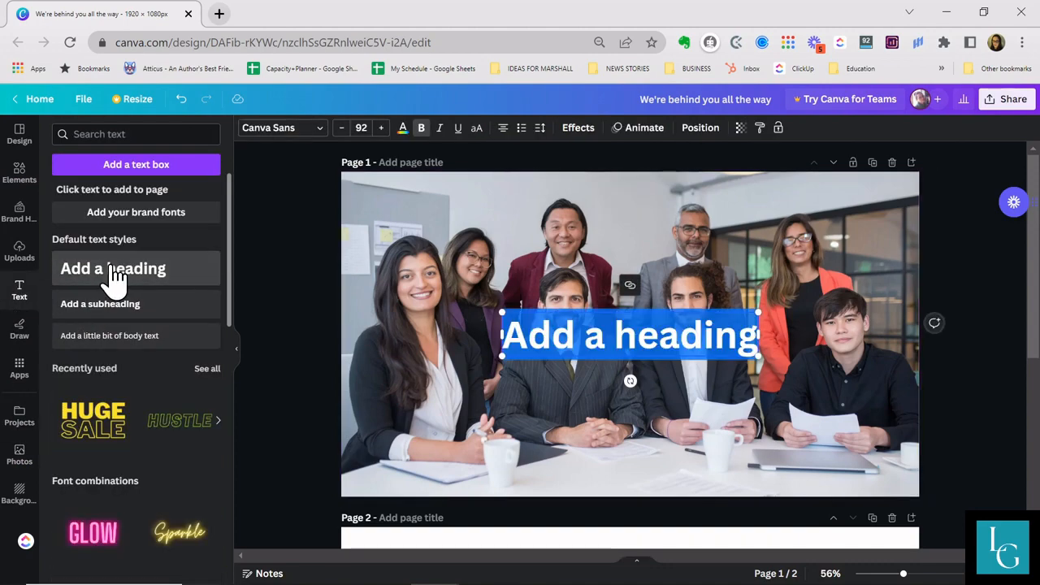
type("We're be")
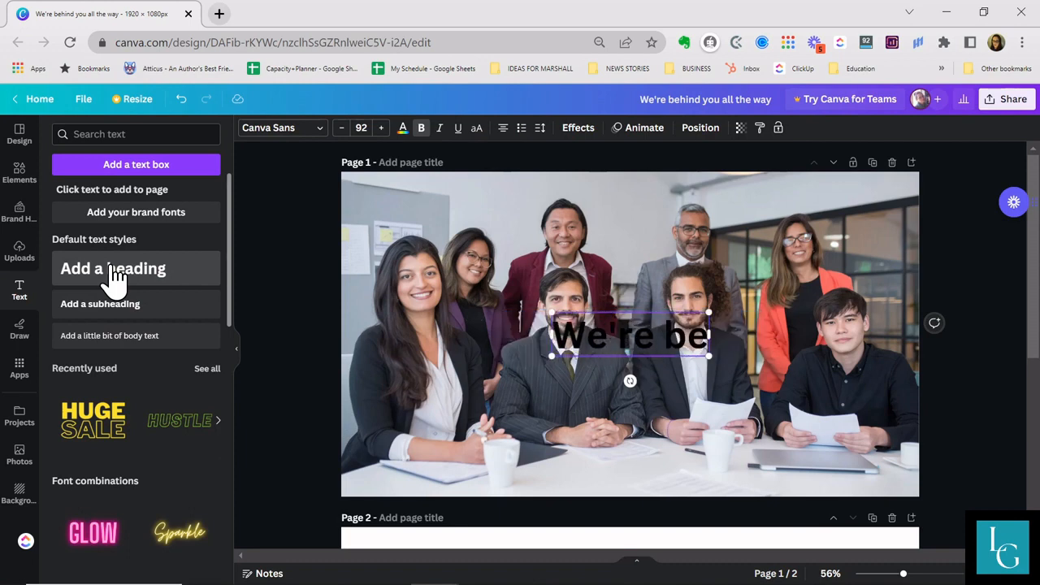
type("hind y")
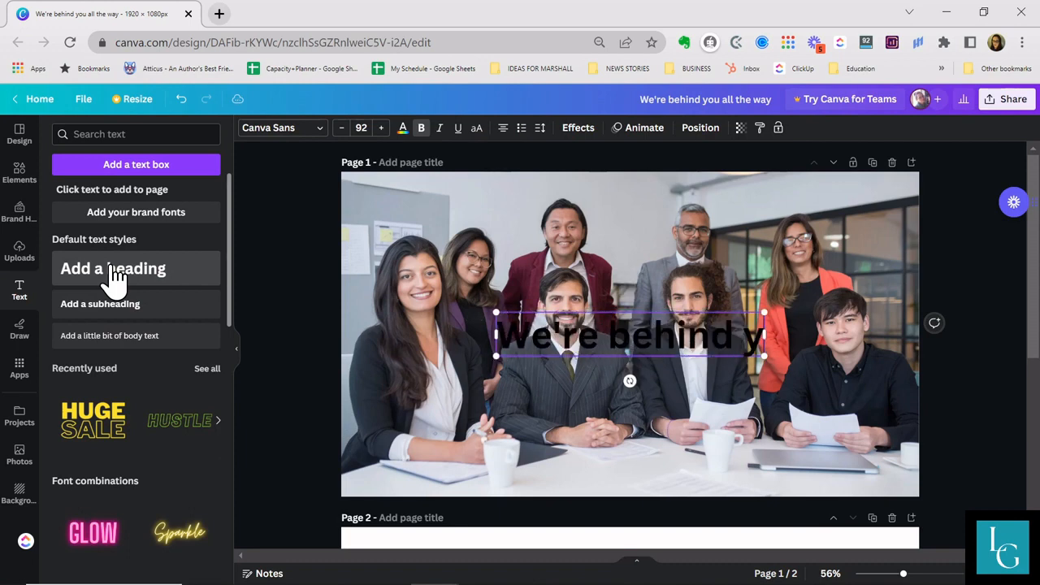
type("ou all the way")
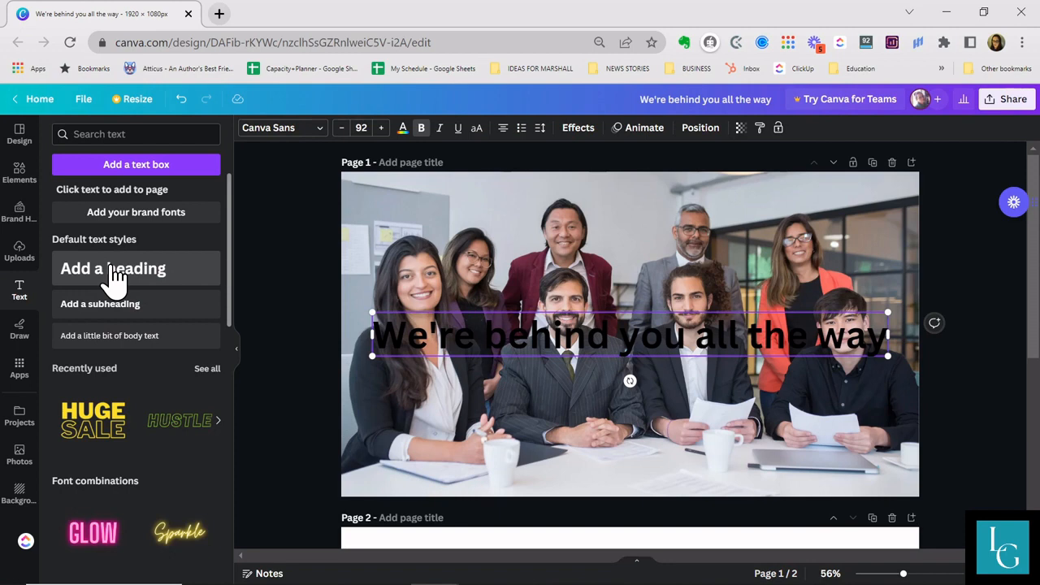
- Move the heading down over the table near the lower edge of the photo, and deselect it
left_click(571, 463)
left_click(572, 339)
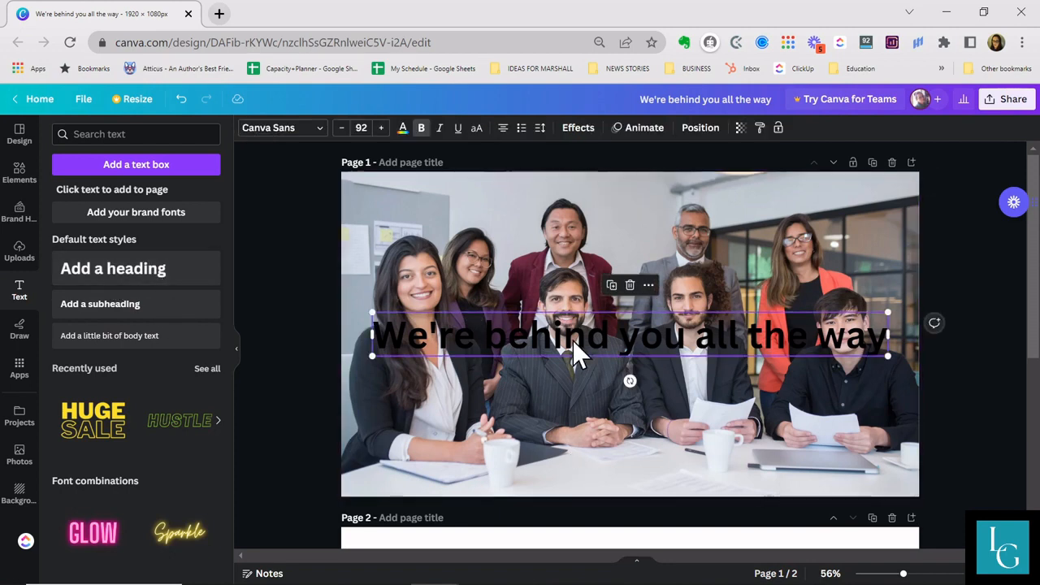
left_click_drag(572, 341, 573, 445)
left_click(504, 491)
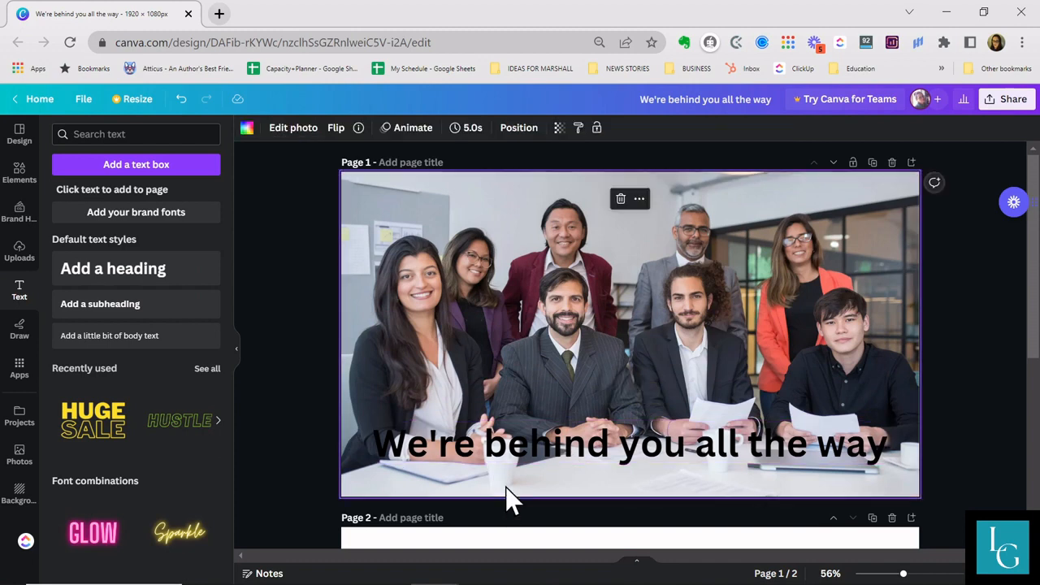
mouse_move(632, 464)
left_mouse_down()
mouse_move(623, 458)
mouse_move(630, 474)
left_mouse_up()
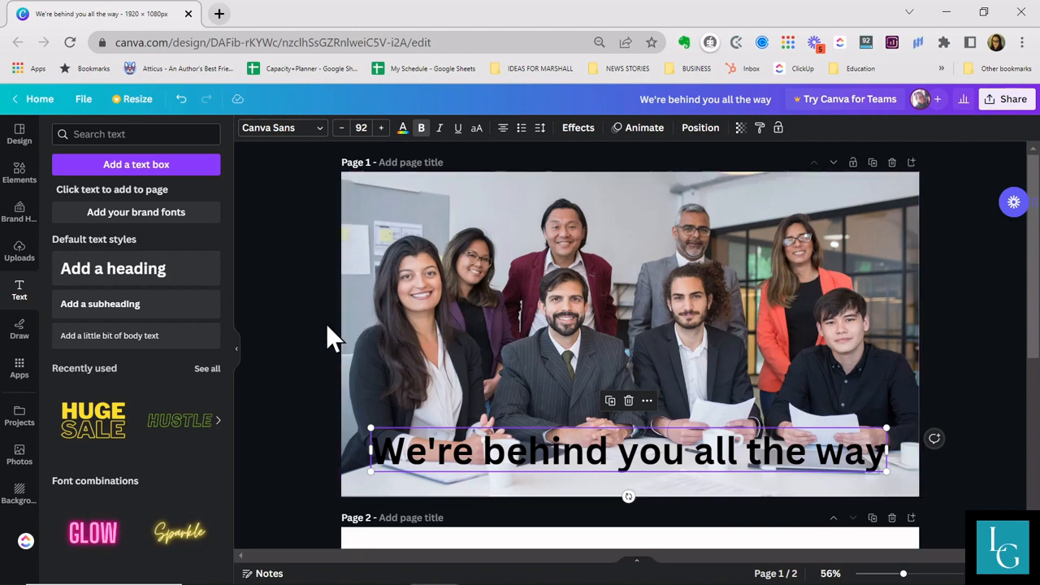
left_click(286, 319)
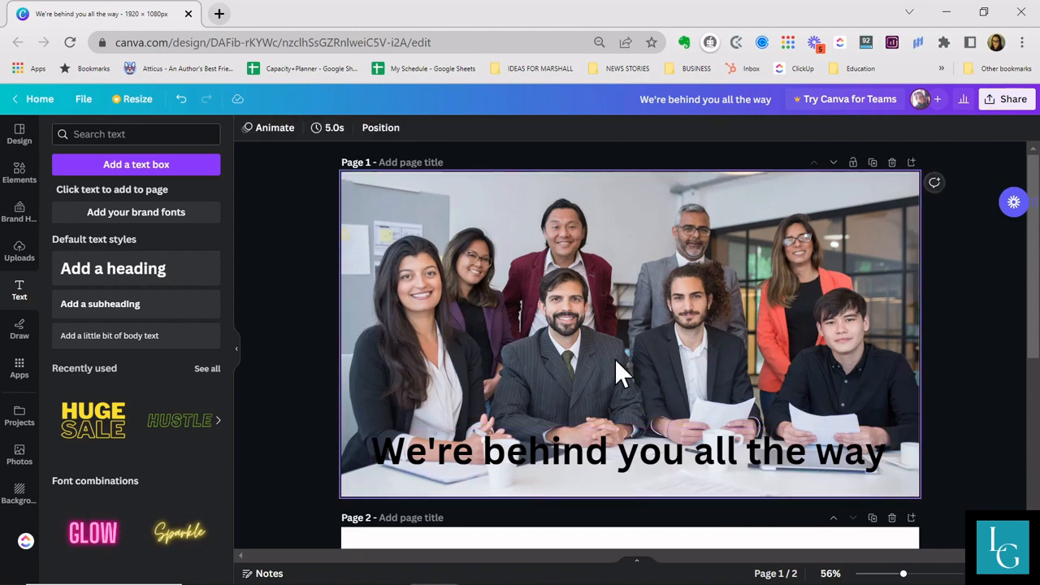
- Try lowering the page 1 photo's transparency value to 60, and restore it to 100
left_click(515, 276)
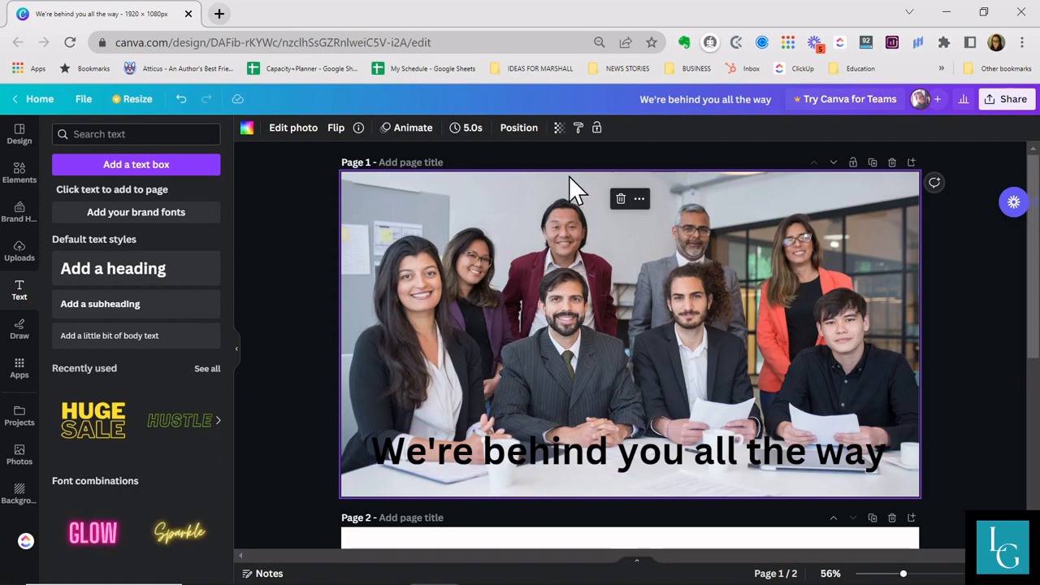
left_click(560, 130)
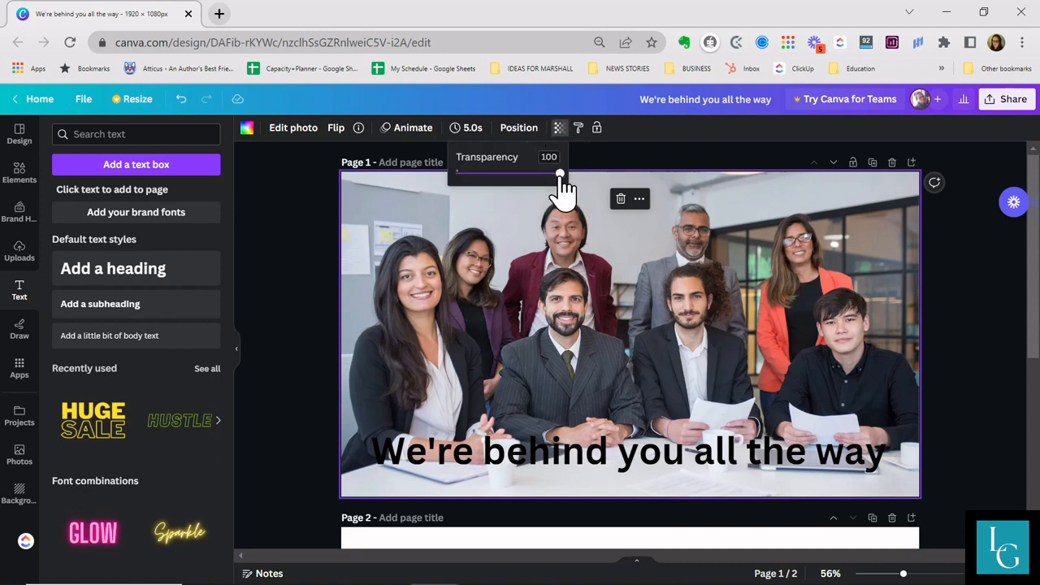
left_click_drag(560, 175, 520, 175)
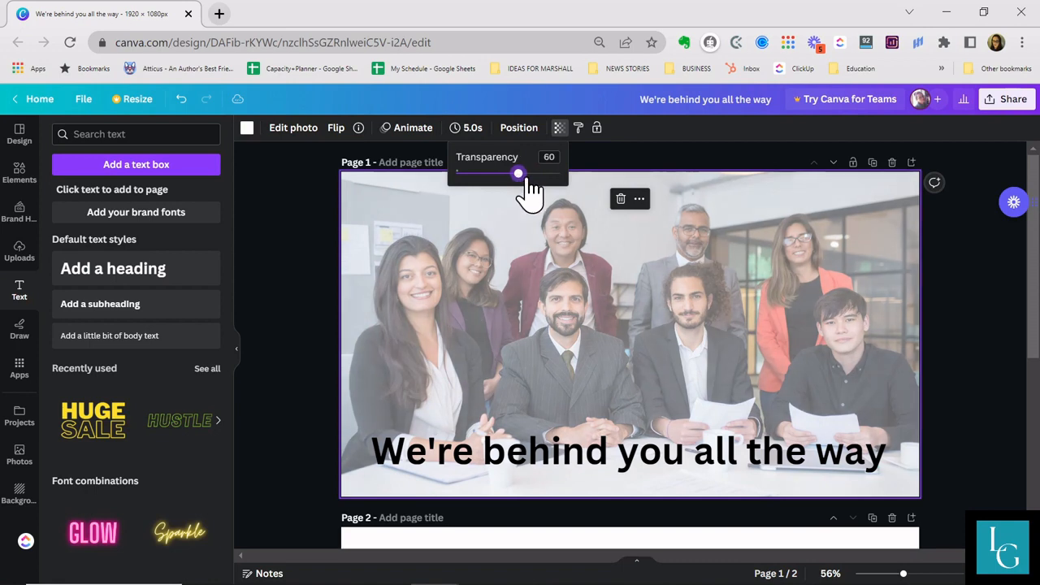
left_click_drag(525, 176, 576, 189)
left_click(598, 289)
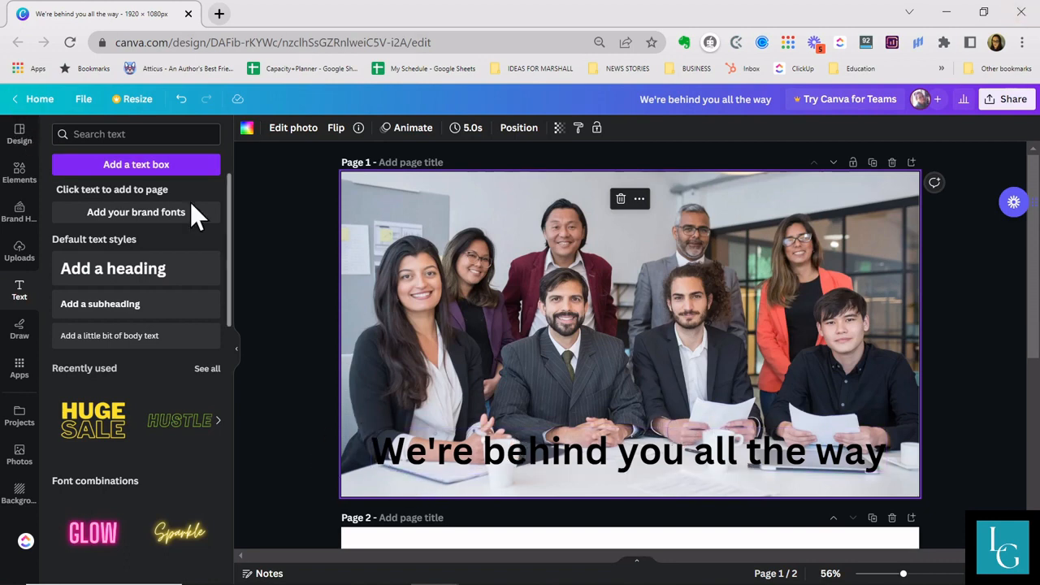
- Add a square shape to page 1 and reshape it into a wide, low rectangle
left_click(19, 172)
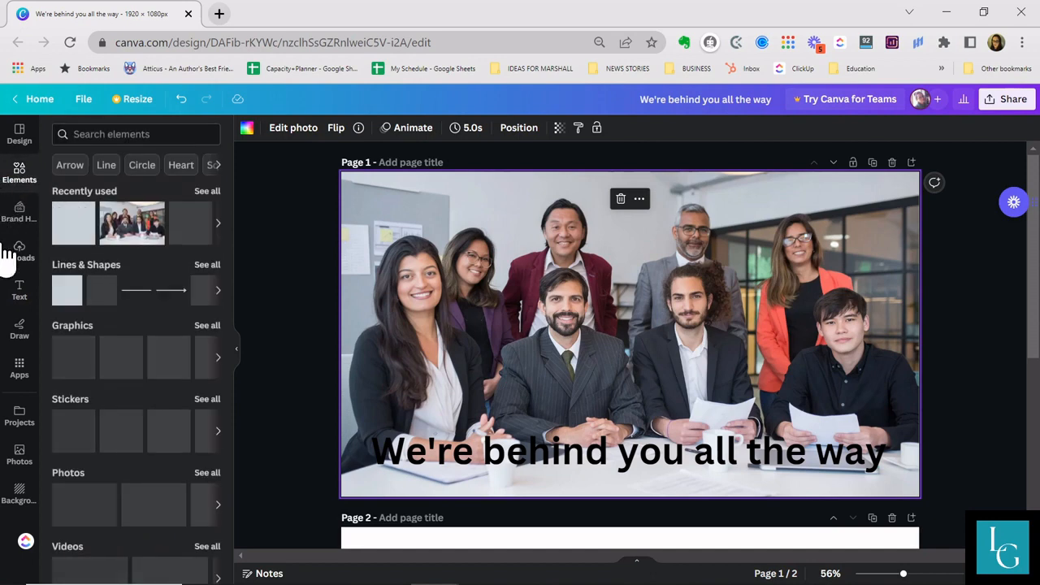
left_click(75, 235)
left_click(636, 372)
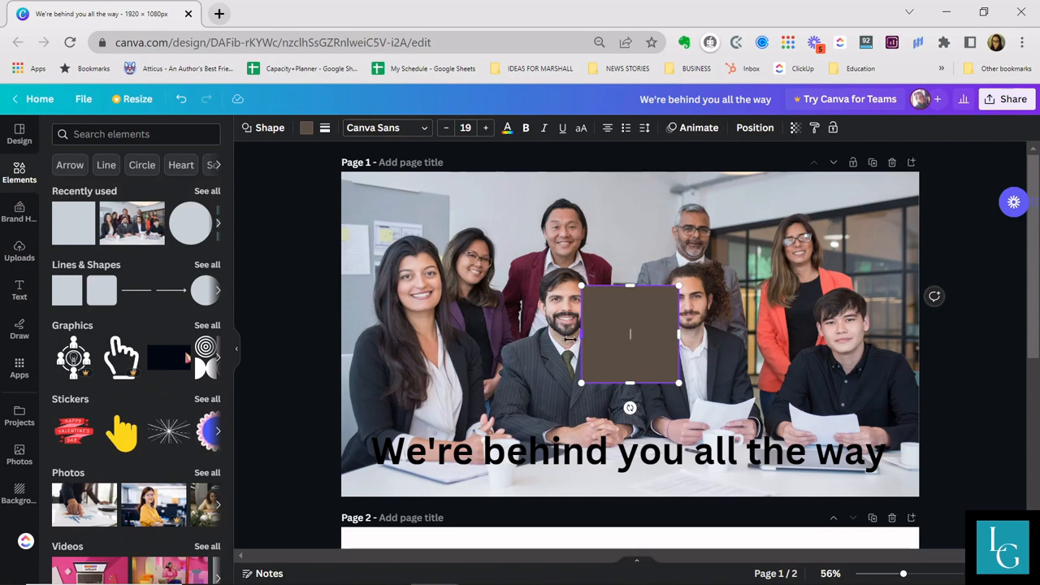
left_click_drag(571, 337, 493, 335)
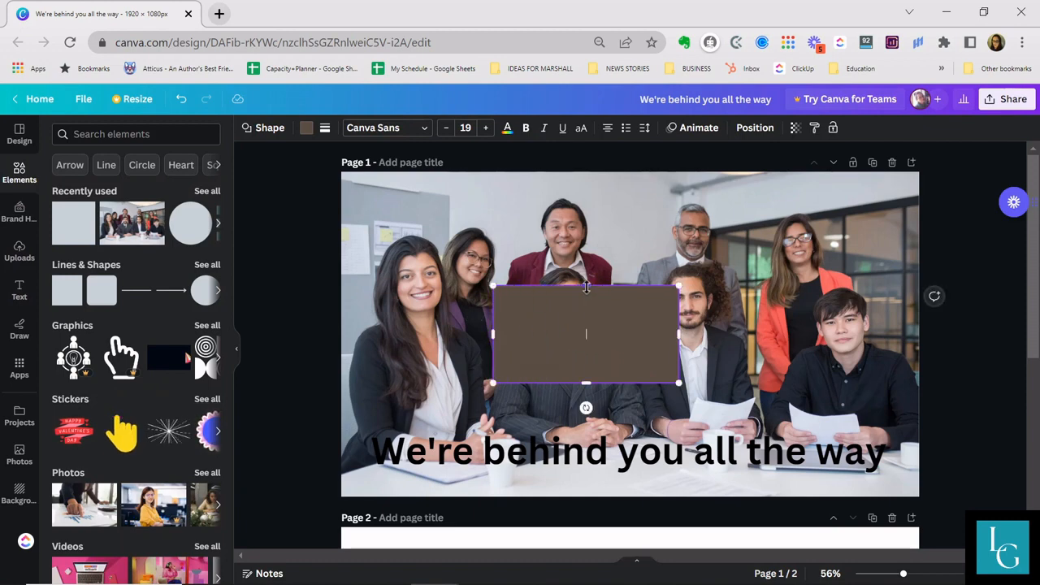
left_click_drag(586, 286, 585, 327)
- Move the rectangle to the photo's lower-left corner behind the heading, and stretch it across the full page width
left_click_drag(534, 372, 382, 473)
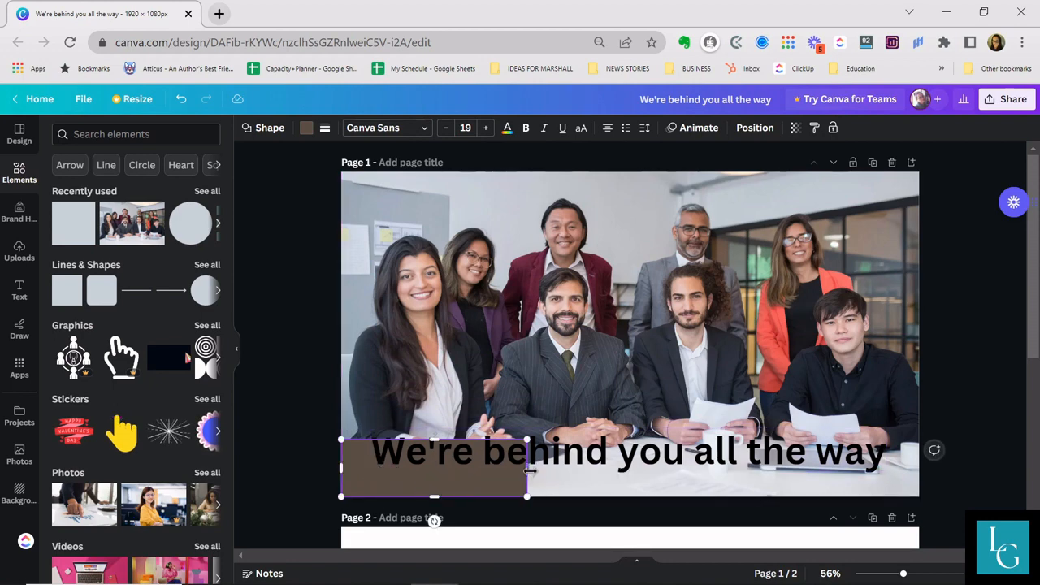
left_click_drag(528, 468, 869, 468)
left_click_drag(903, 468, 919, 468)
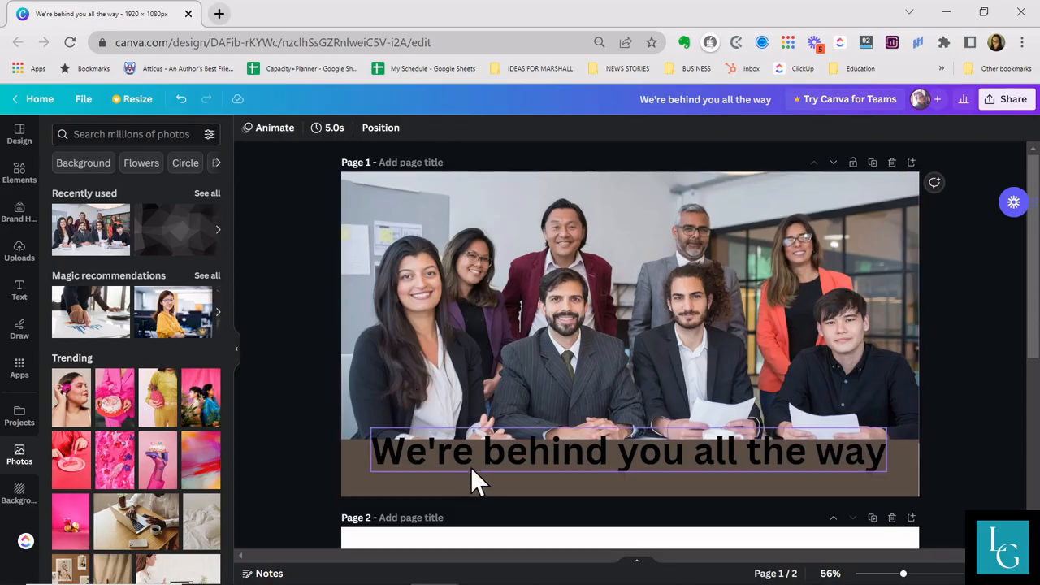
- Change the fill color of the rectangle behind the heading to pink
left_click(473, 451)
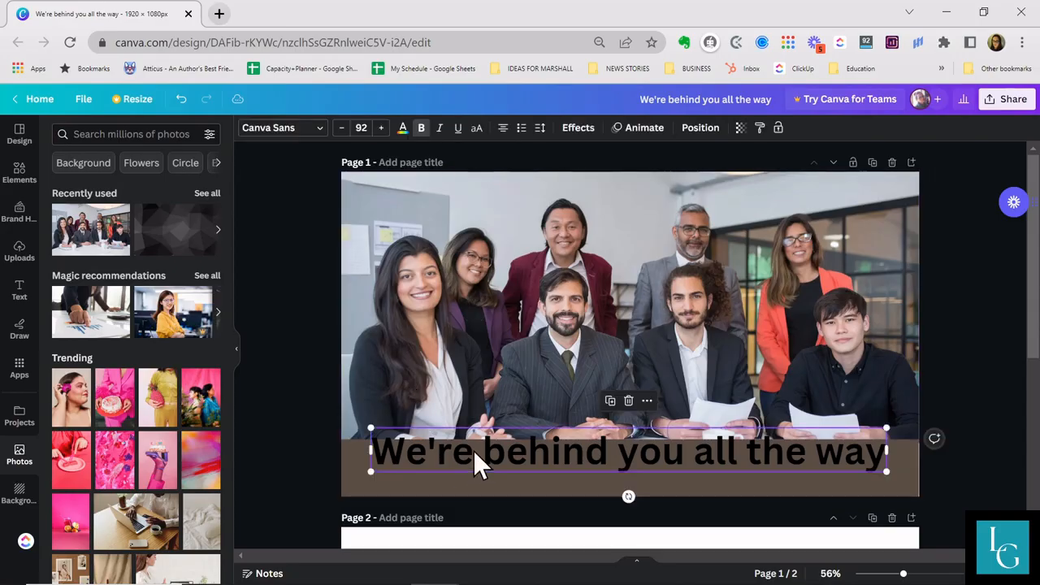
left_click(399, 489)
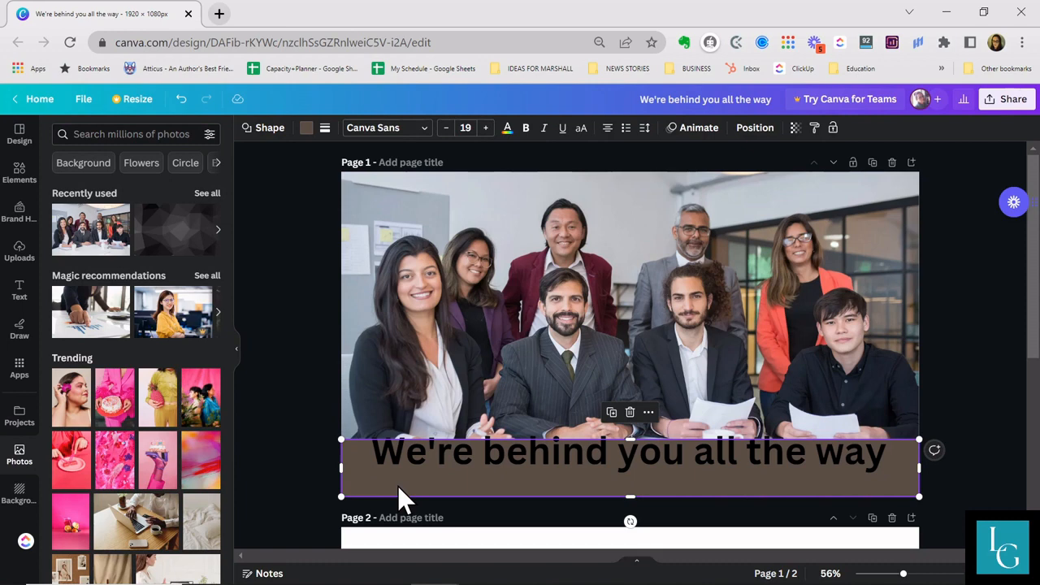
left_click(307, 130)
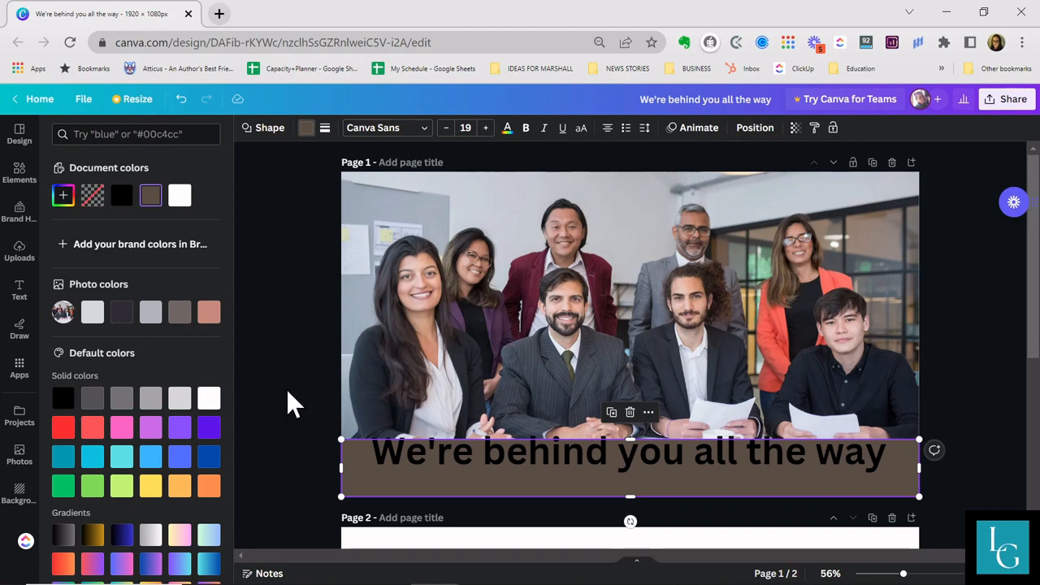
left_click_drag(376, 494, 382, 491)
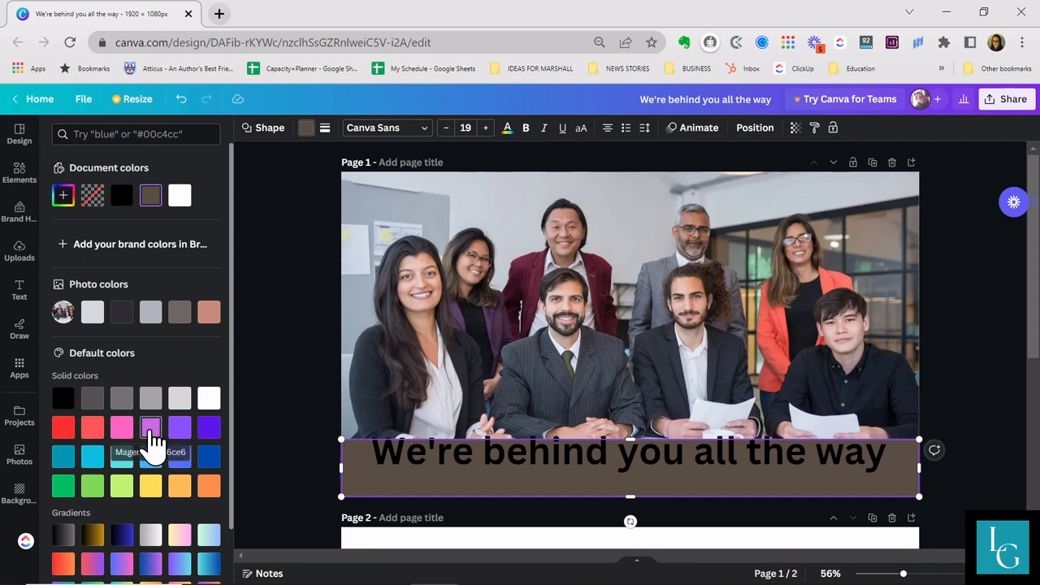
left_click(151, 428)
left_click(121, 429)
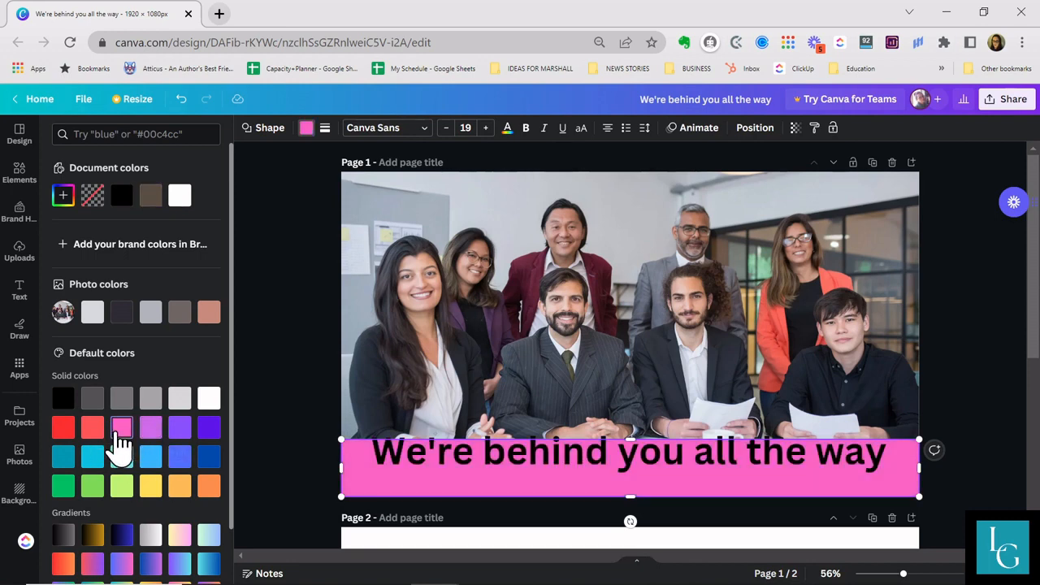
left_click(307, 130)
left_click(309, 132)
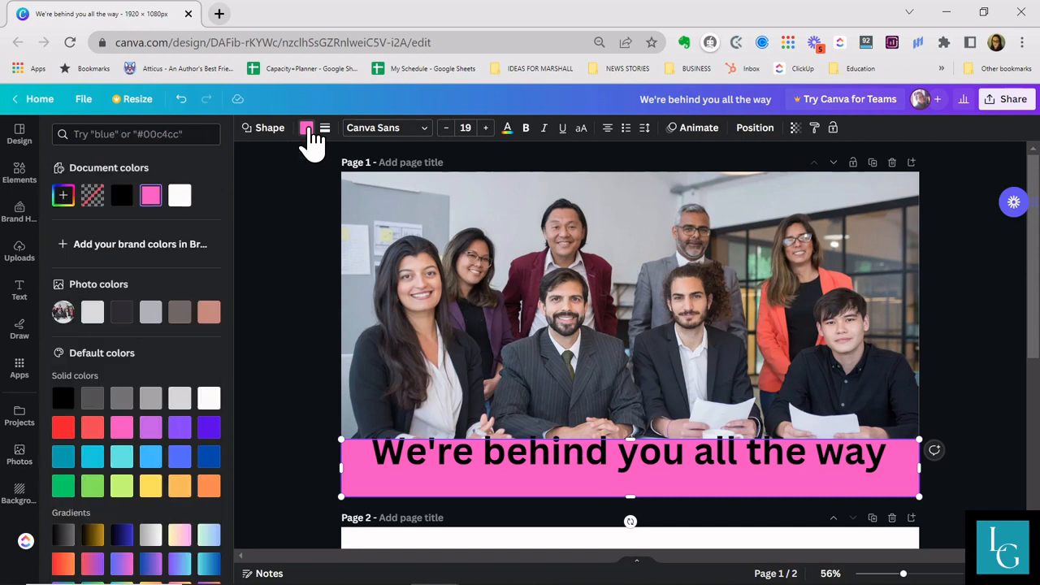
- Try two hexagon shapes and a pentagon in place of the pink rectangle, and return it to a square
left_click(267, 130)
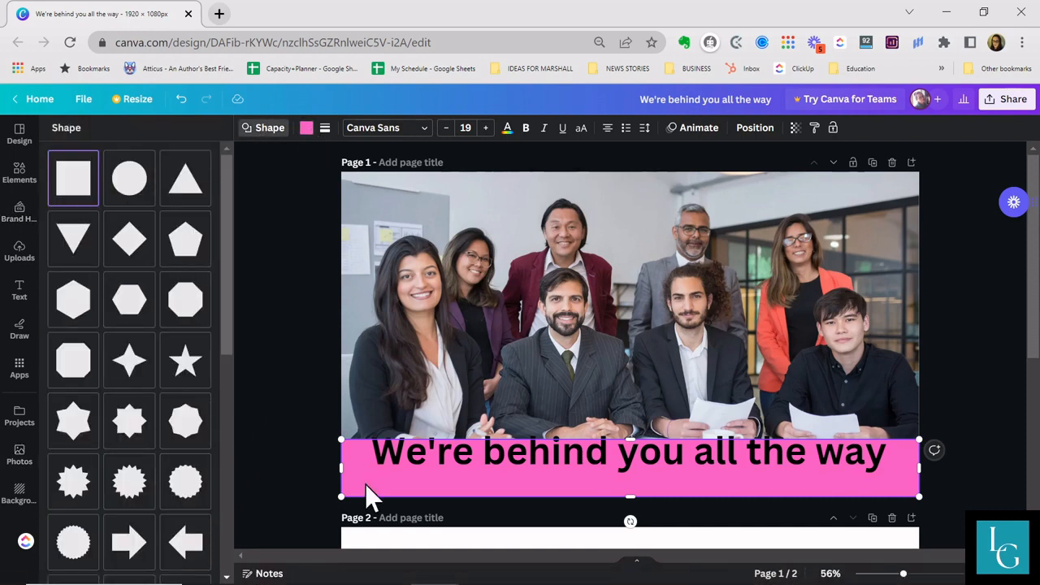
left_click(81, 300)
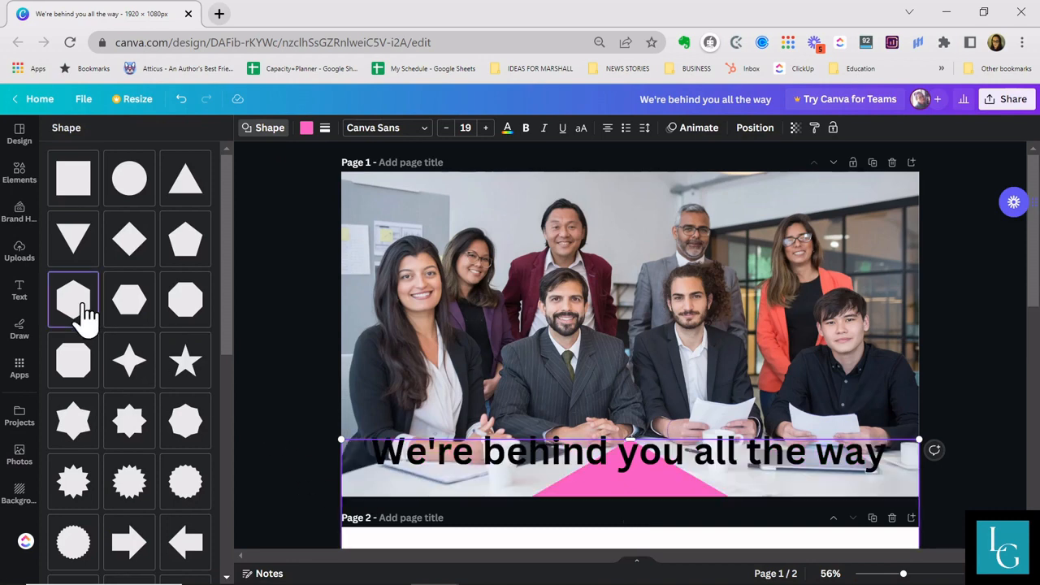
left_click(131, 298)
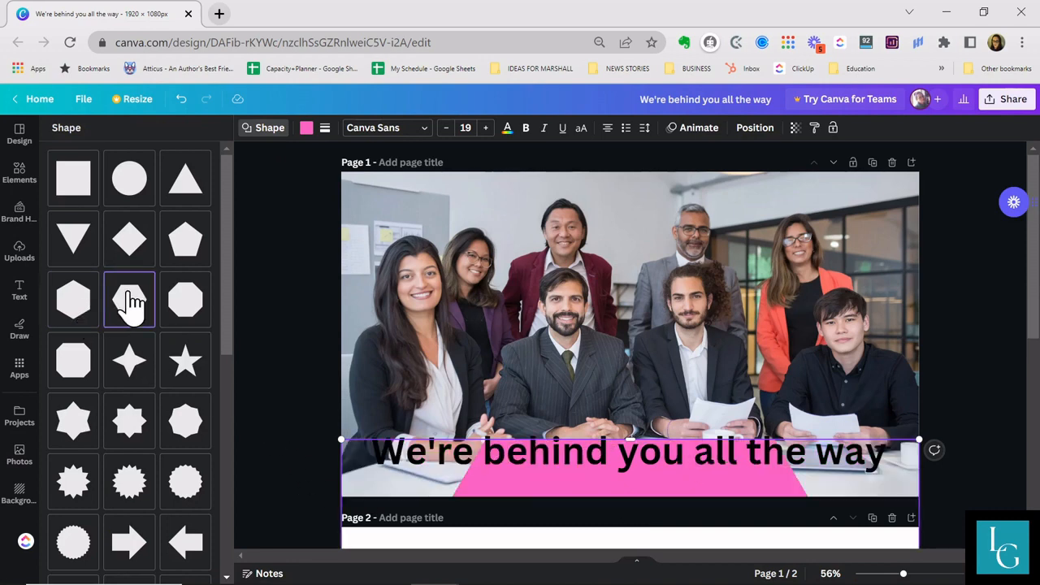
left_click(192, 261)
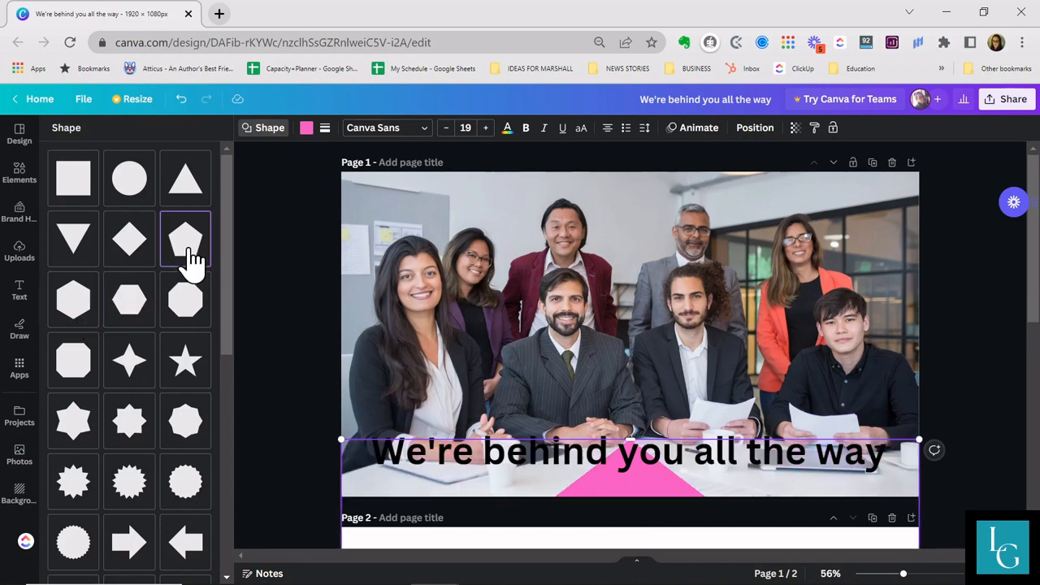
left_click(75, 179)
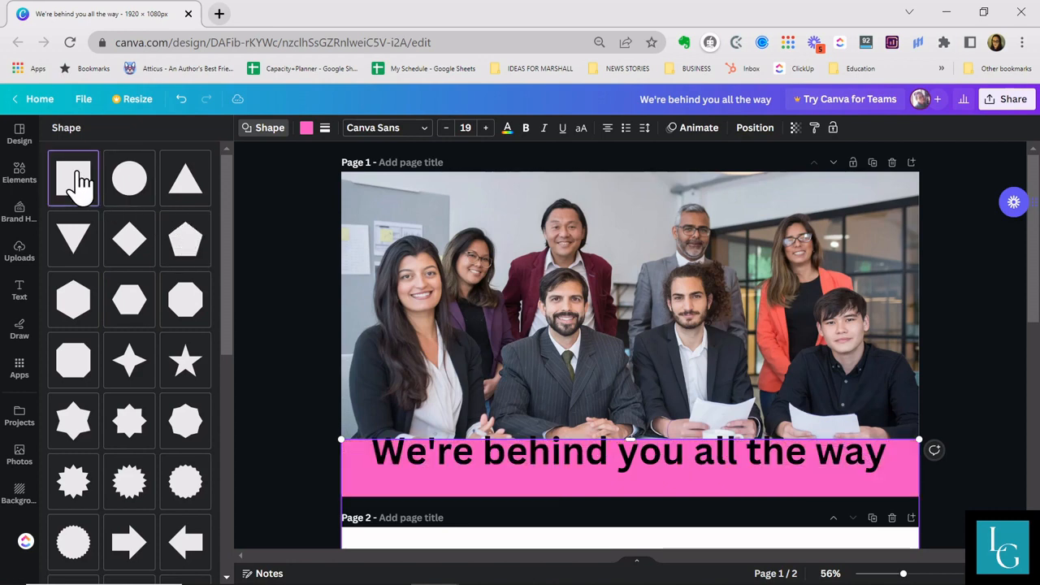
- Move the oversized pink shape up over the photo and resize it into a wide rectangle just above the heading
left_click(325, 130)
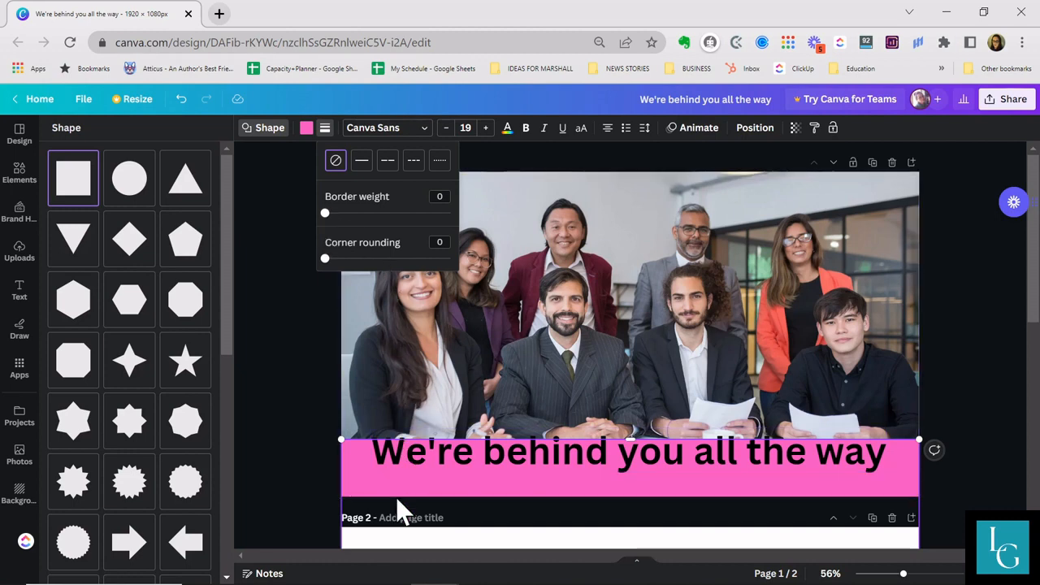
left_click(387, 473)
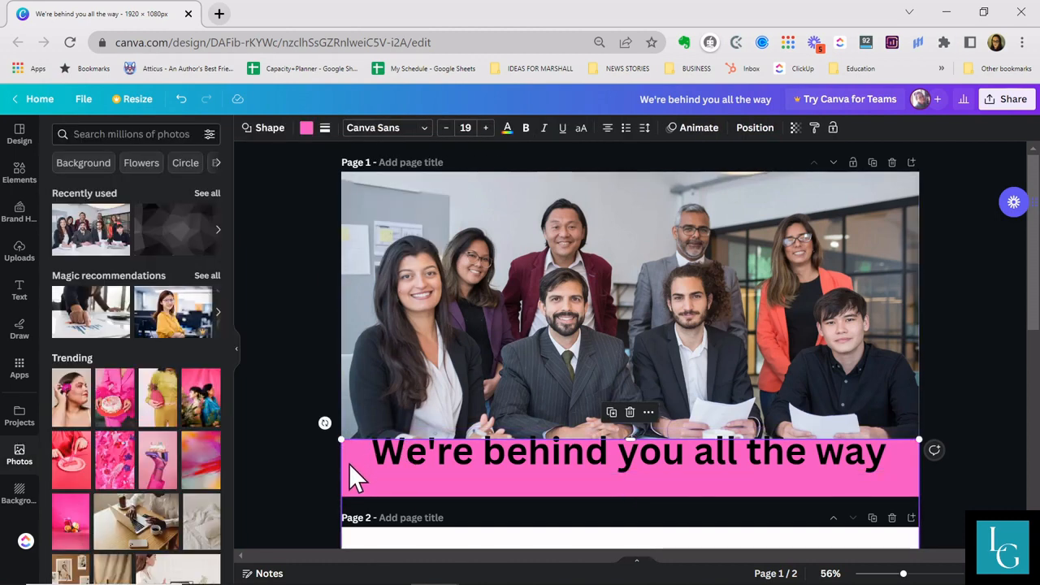
left_click_drag(337, 439, 374, 420)
left_click(443, 474)
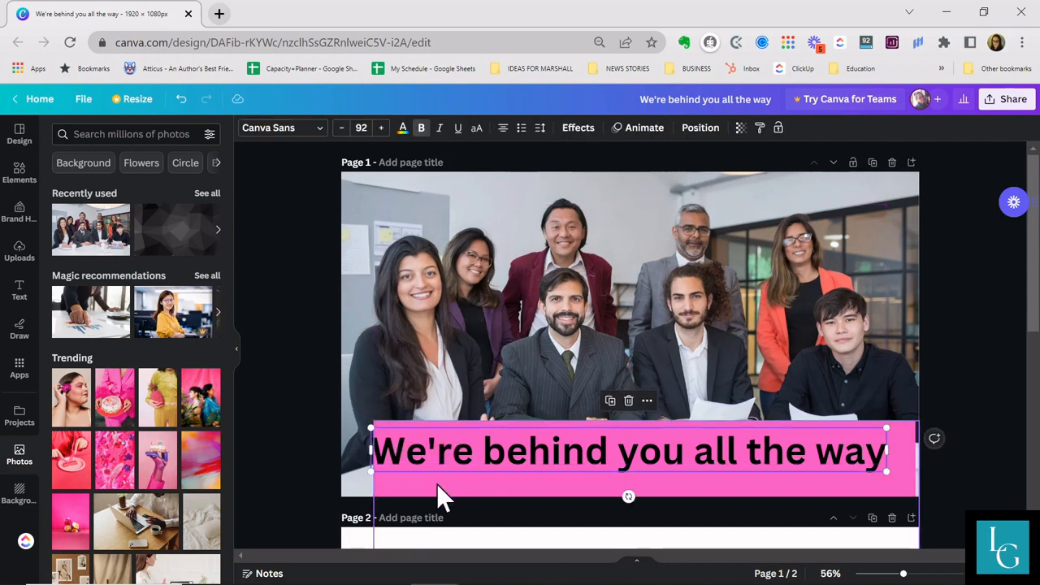
left_click_drag(436, 484, 412, 282)
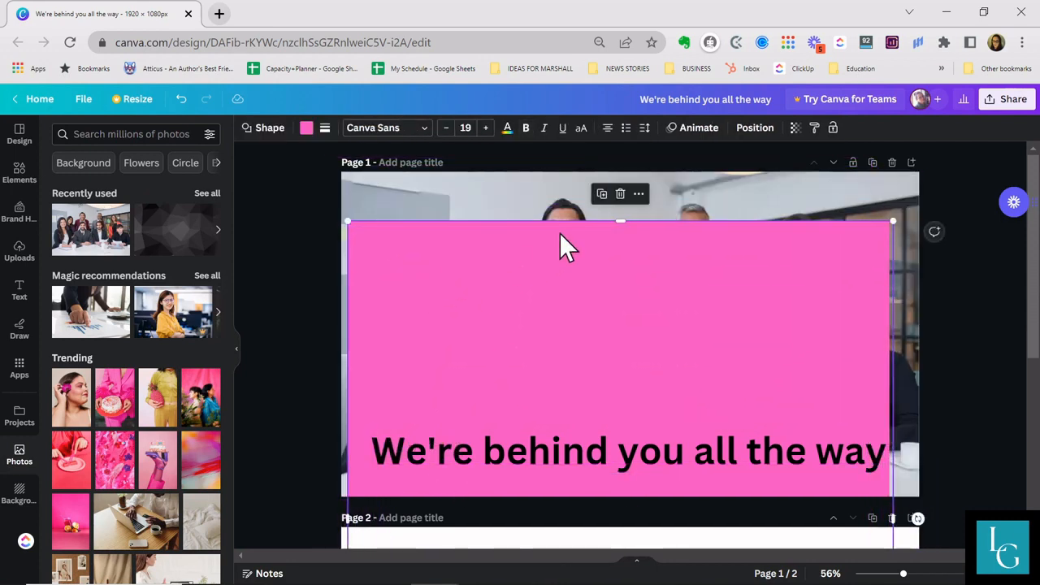
left_click_drag(627, 222, 552, 284)
left_click(604, 430)
double_click(553, 358)
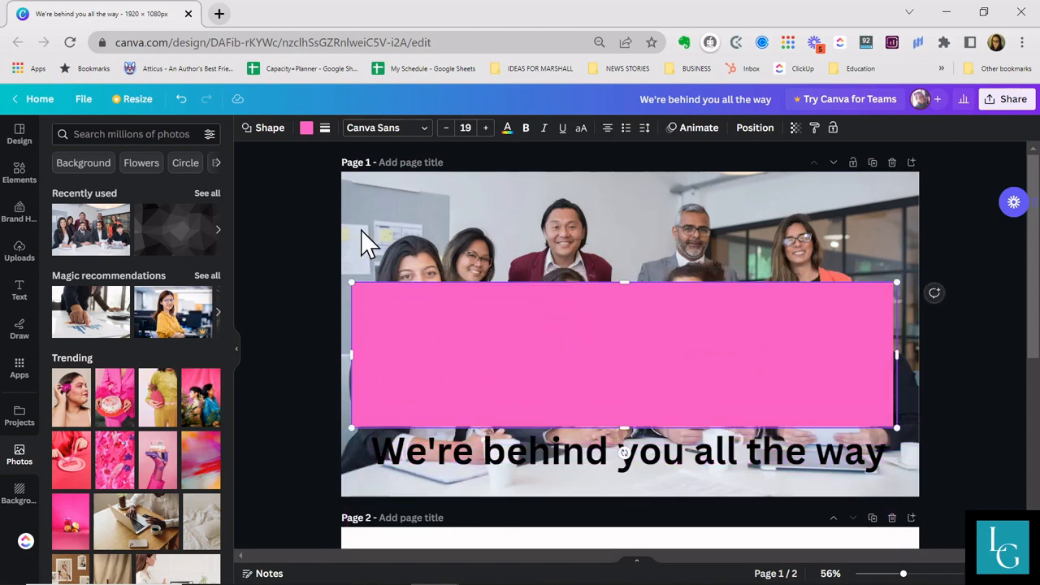
- Try a solid white border on the pink rectangle with different weights, and reset the border weight to 0
left_click(324, 130)
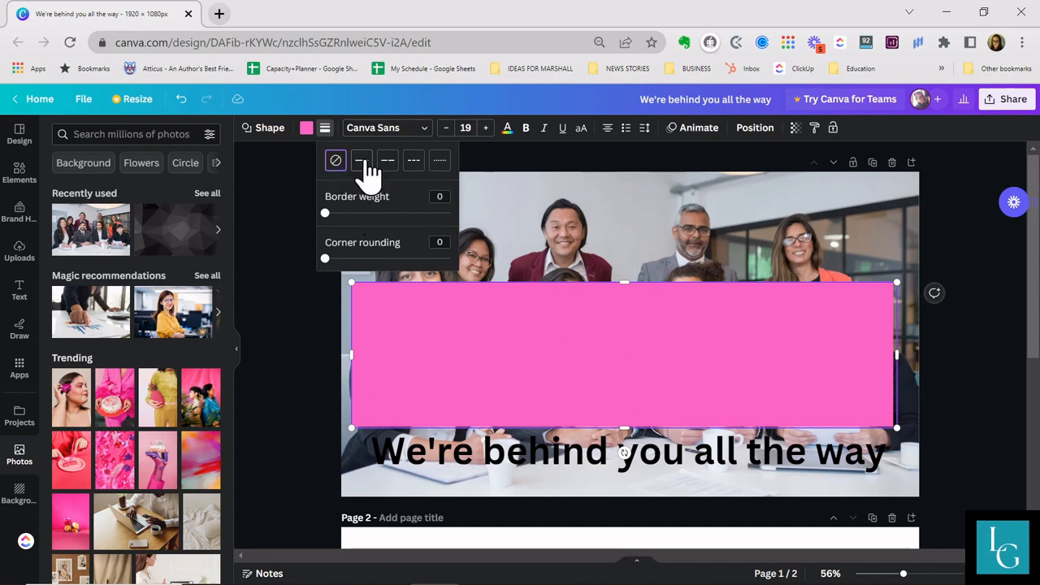
left_click(362, 161)
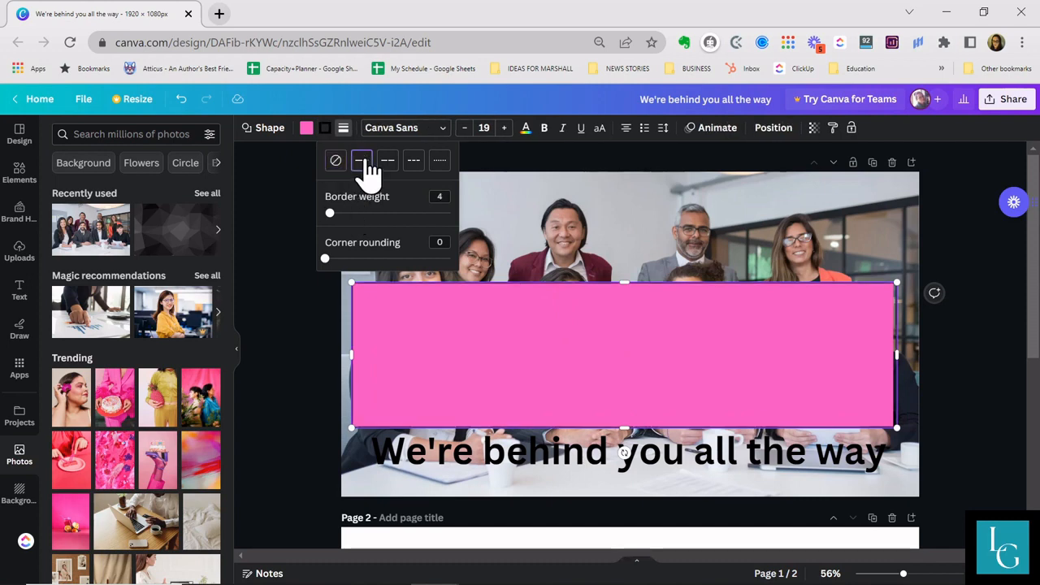
left_click(326, 130)
left_click(151, 196)
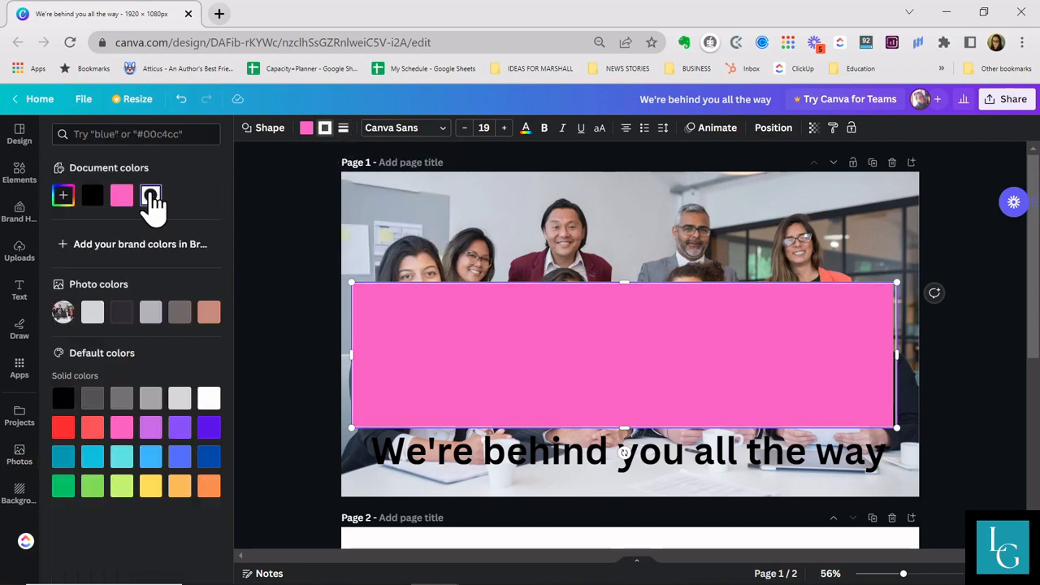
left_click(343, 129)
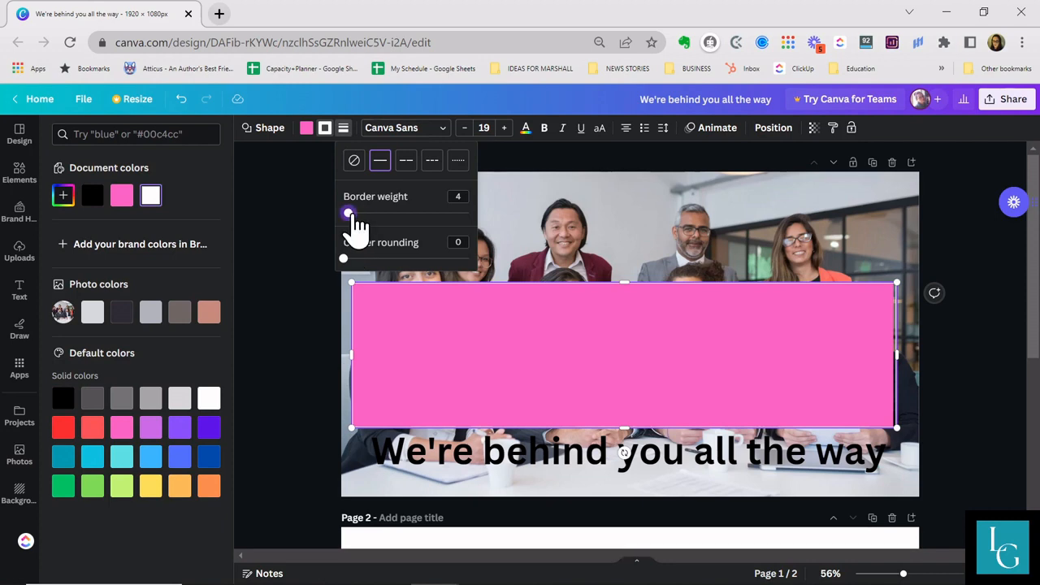
left_click_drag(348, 213, 318, 268)
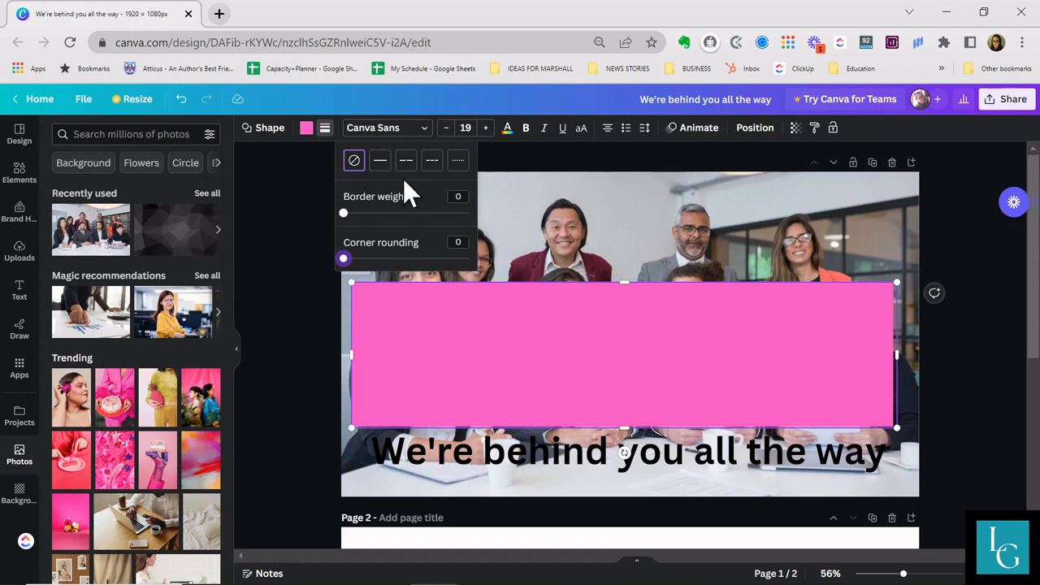
- Try a dotted border on the pink rectangle, and set it back to no border
left_click(457, 161)
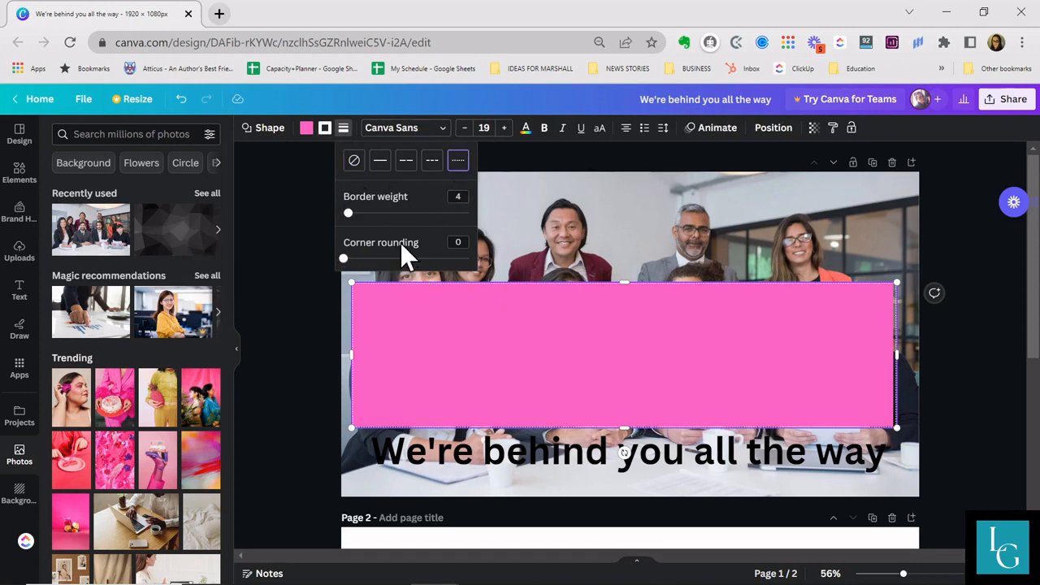
left_click_drag(355, 223, 325, 239)
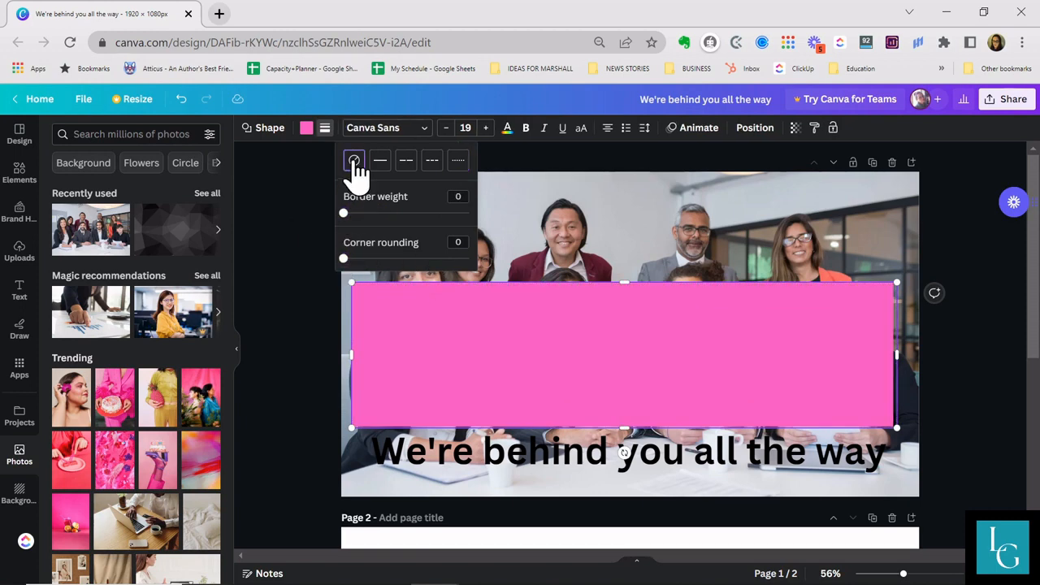
left_click(479, 343)
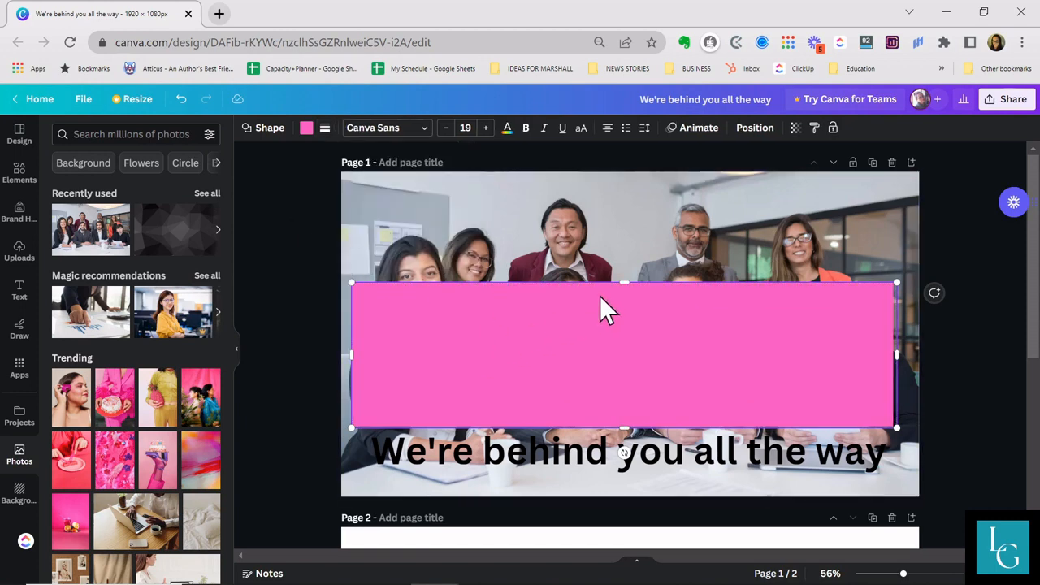
- Move the pink rectangle down behind the heading to the page's lower-left corner, and widen it to the full page width
left_click_drag(594, 327, 583, 397)
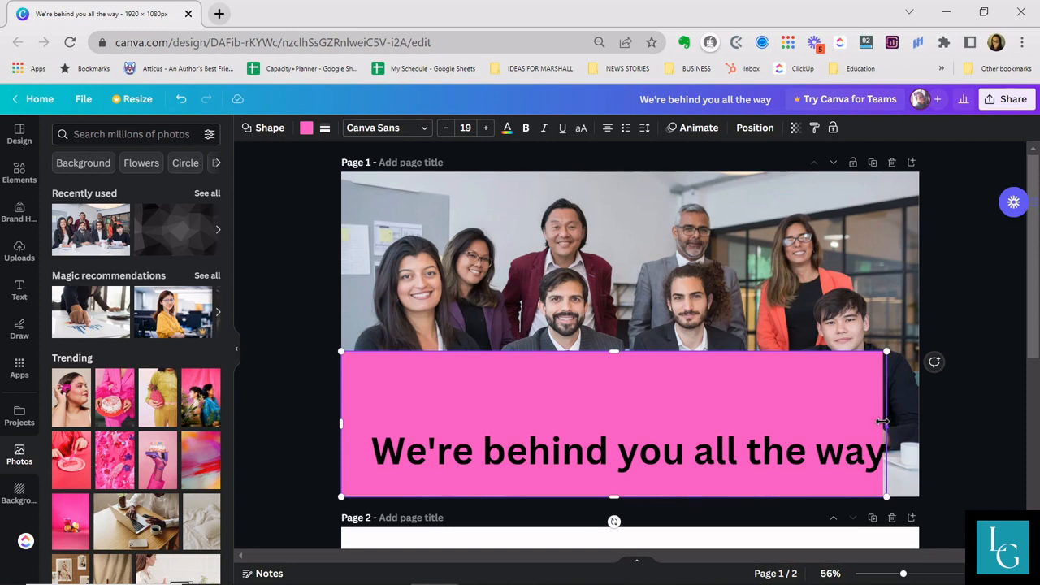
left_click_drag(883, 421, 919, 423)
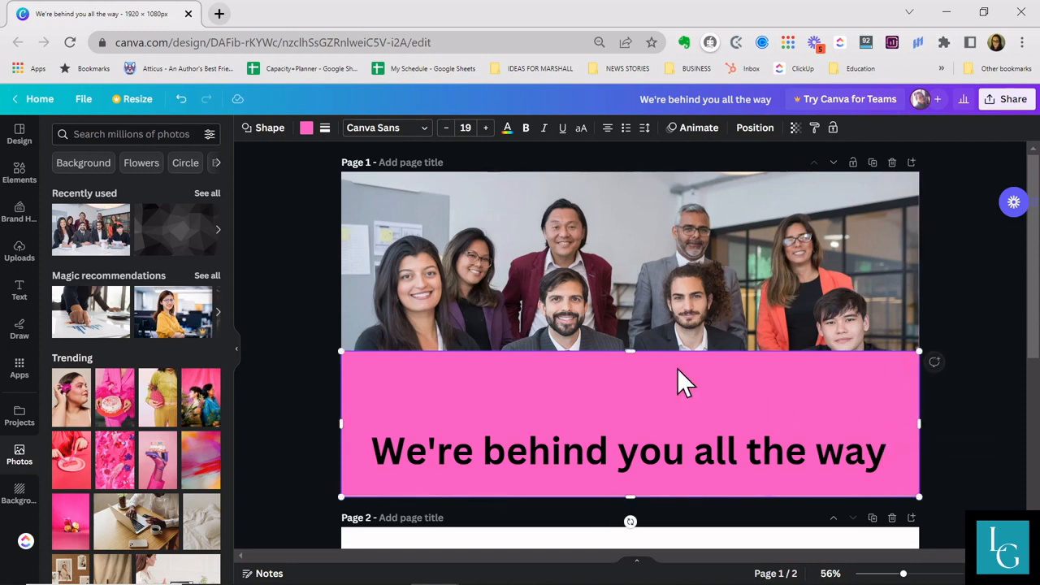
- Lower the pink rectangle's upper edge to make a slimmer full-width band, and nudge the heading slightly left and down within it
left_click_drag(632, 355, 635, 414)
left_click_drag(572, 448, 566, 448)
left_click(317, 305)
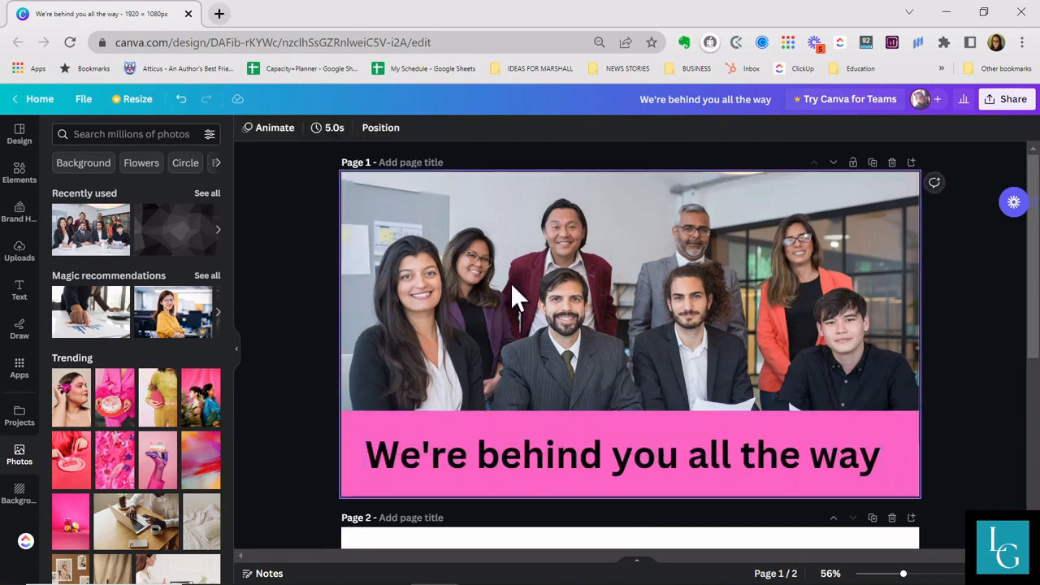
- Set the pink rectangle's transparency to 46
left_click(357, 438)
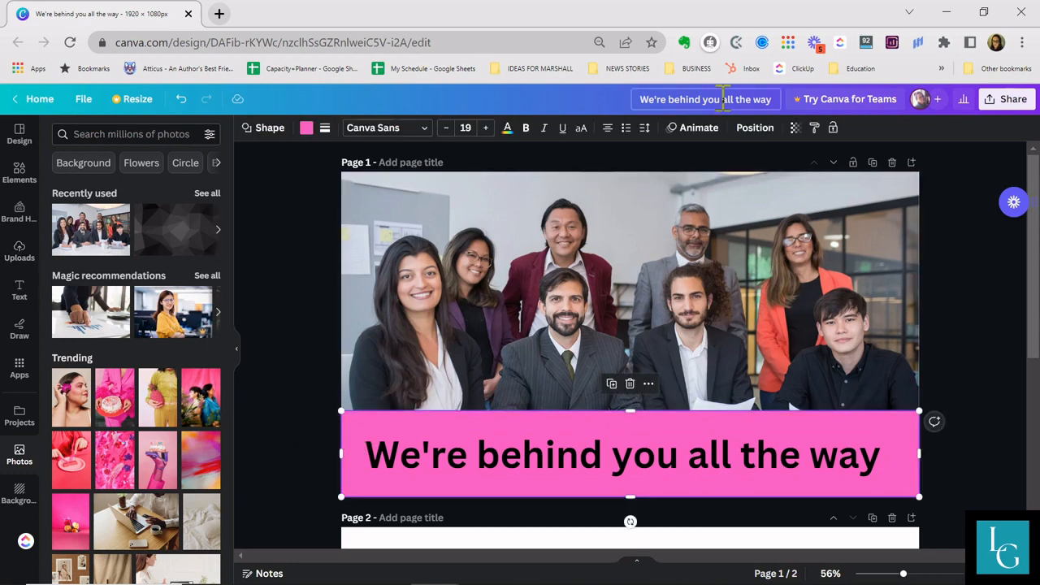
left_click(795, 129)
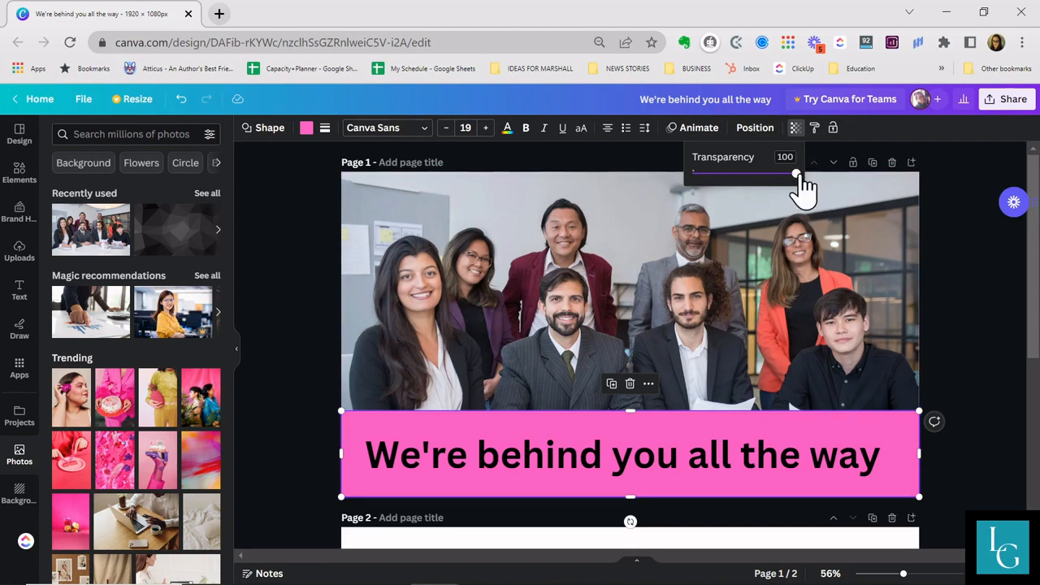
left_click_drag(801, 178, 740, 186)
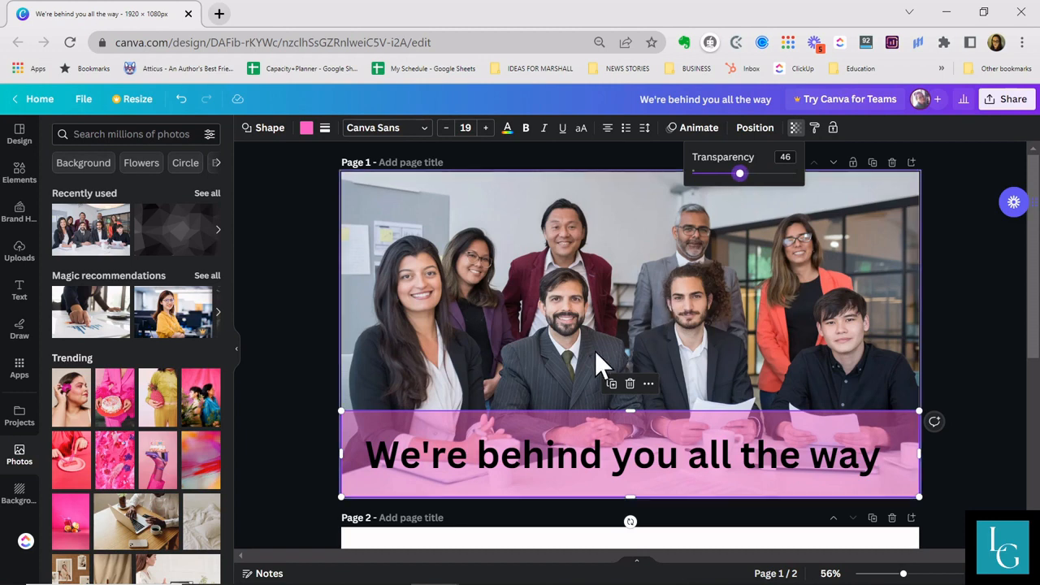
- Try heading colours sampled from the photo's maroon blazer (#4D1B2C) and coral blazer (#E04E45), and set the heading back to black
left_click(512, 452)
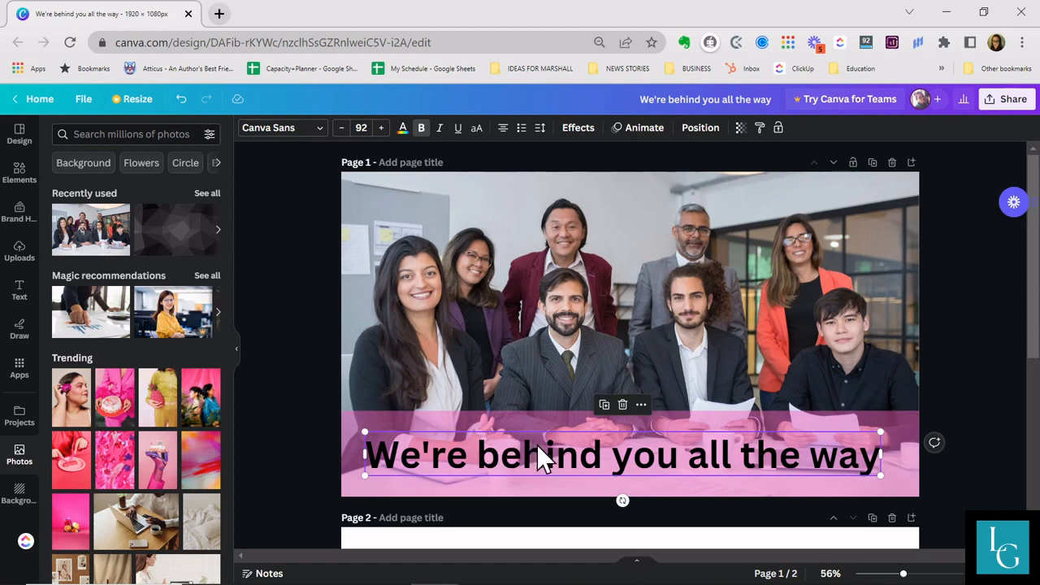
left_click(403, 130)
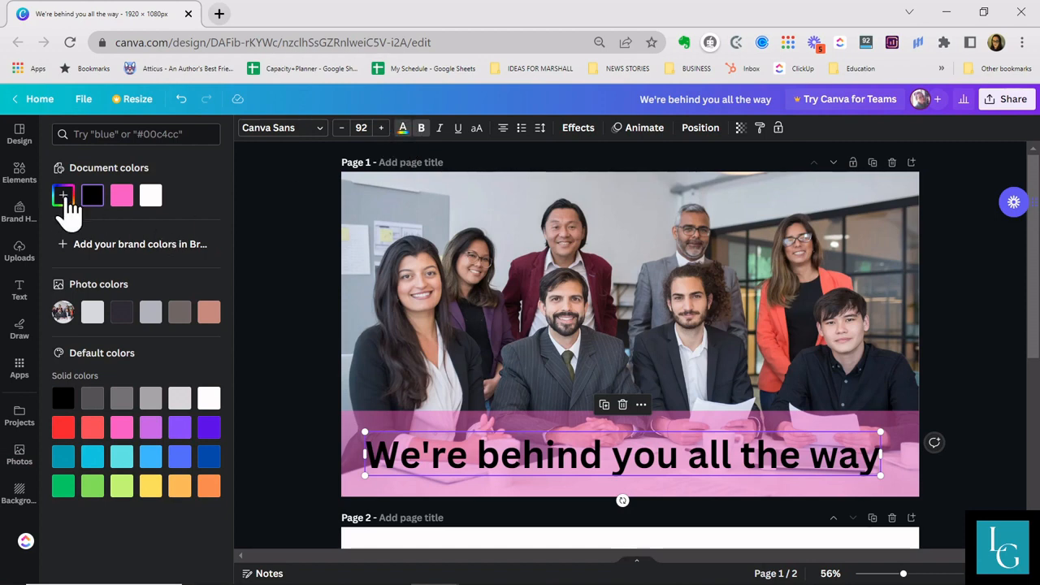
left_click(64, 196)
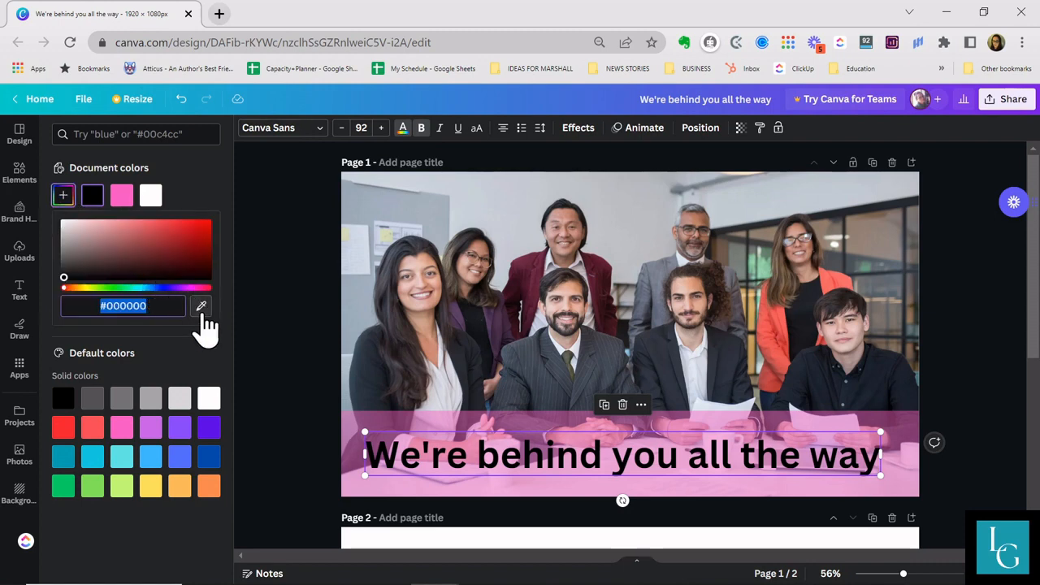
left_click(203, 307)
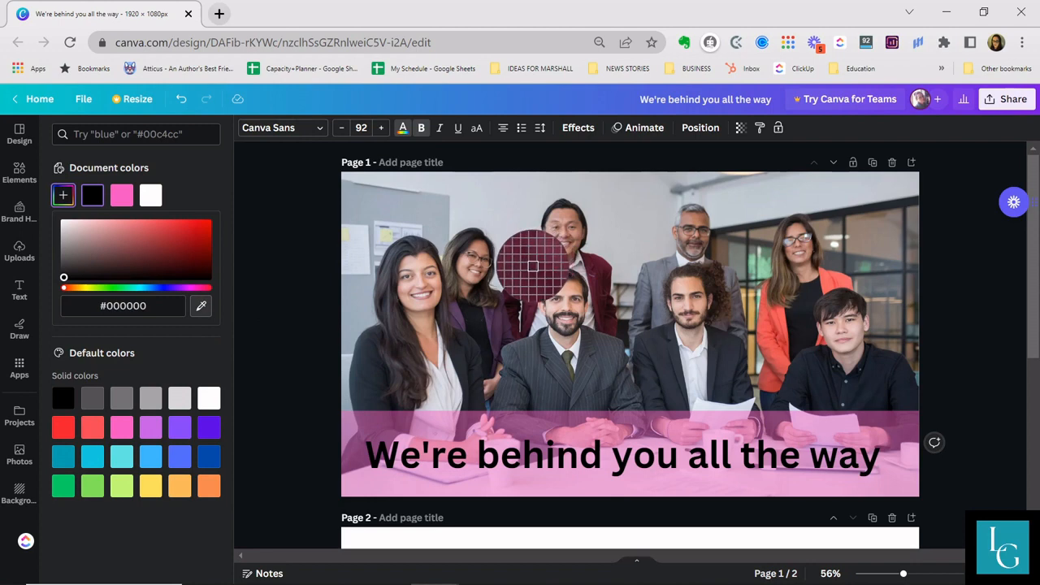
left_click(532, 266)
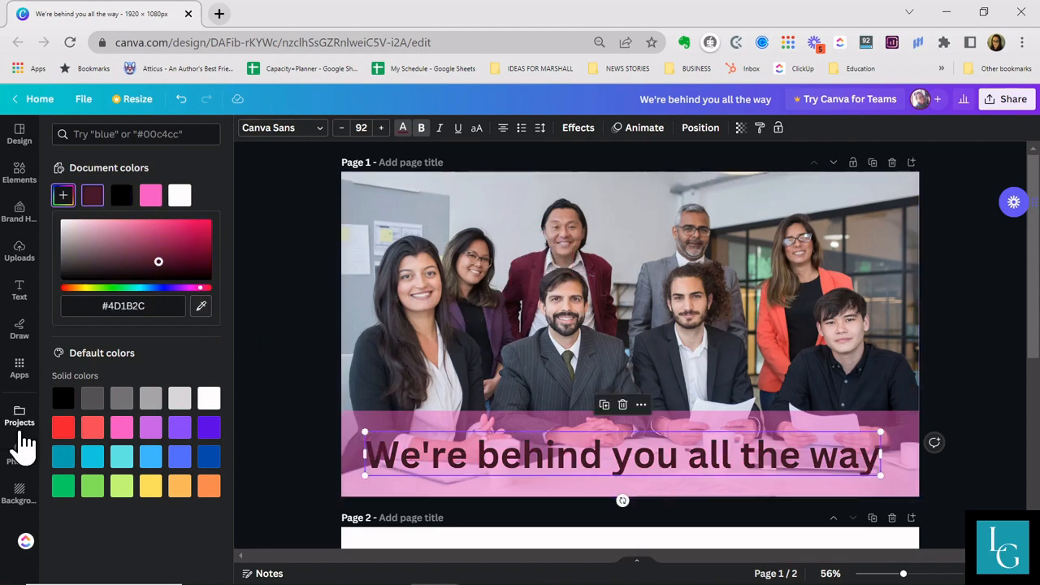
left_click(201, 307)
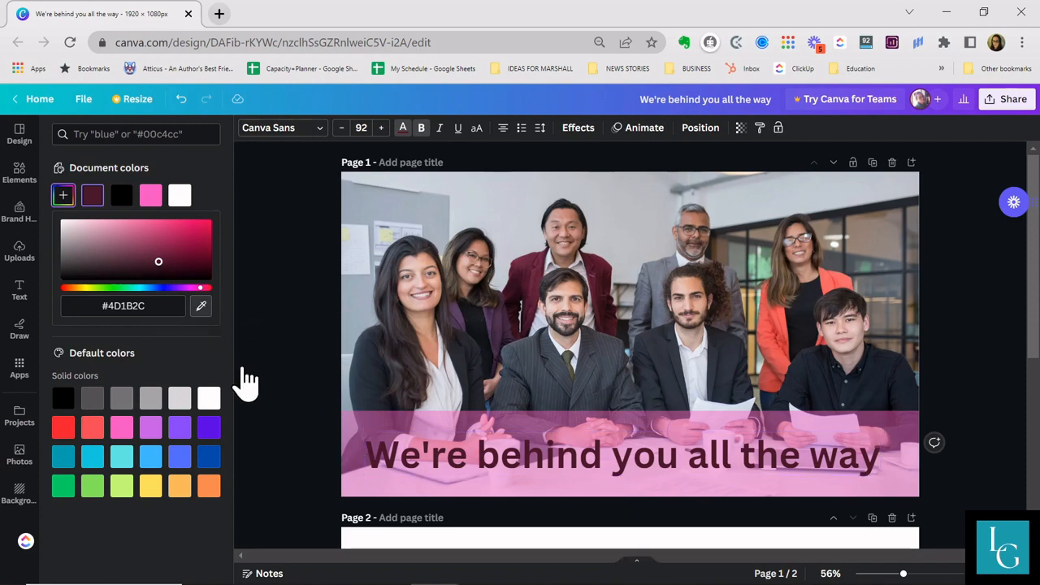
left_click(772, 323)
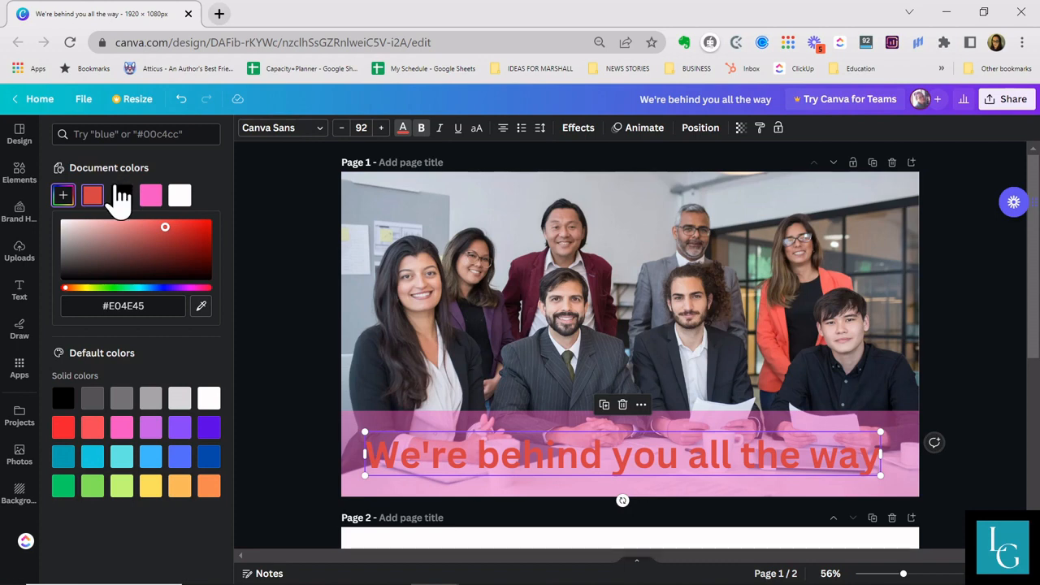
left_click(121, 195)
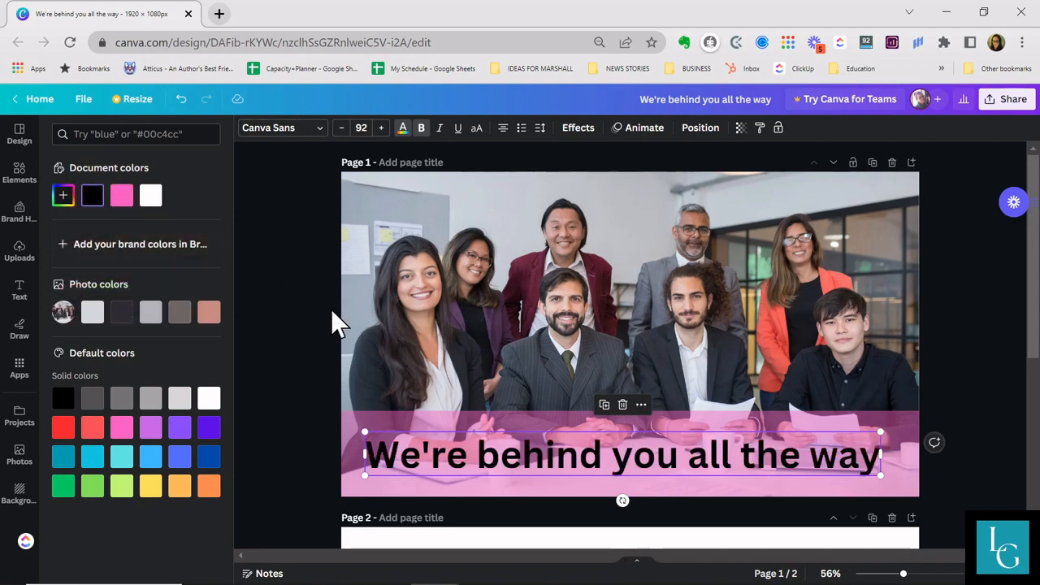
- Recolour the heading with the dark charcoal from the photo colors, and move it slightly lower on the pink band
left_click(121, 311)
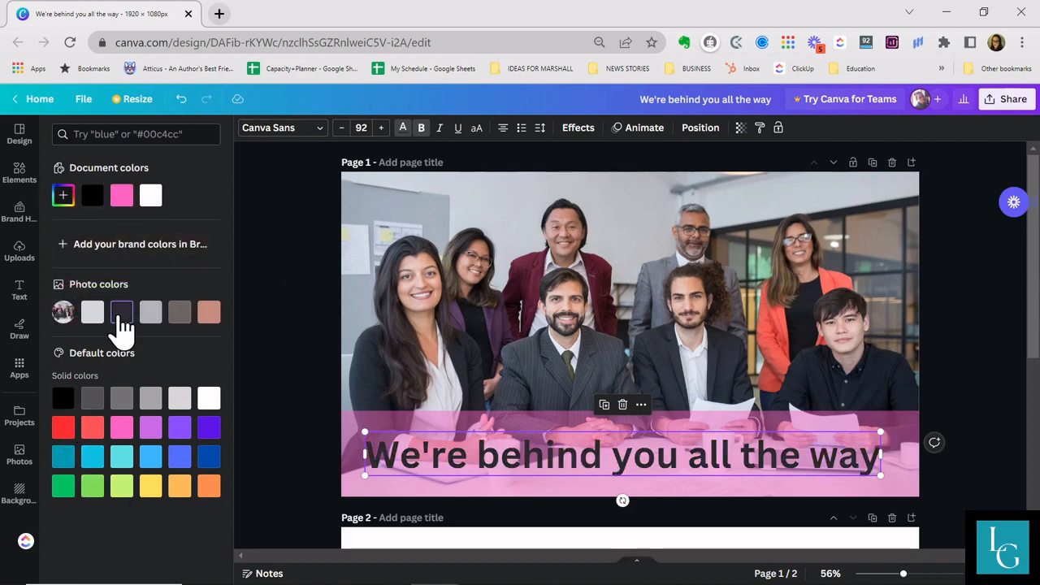
left_click(262, 366)
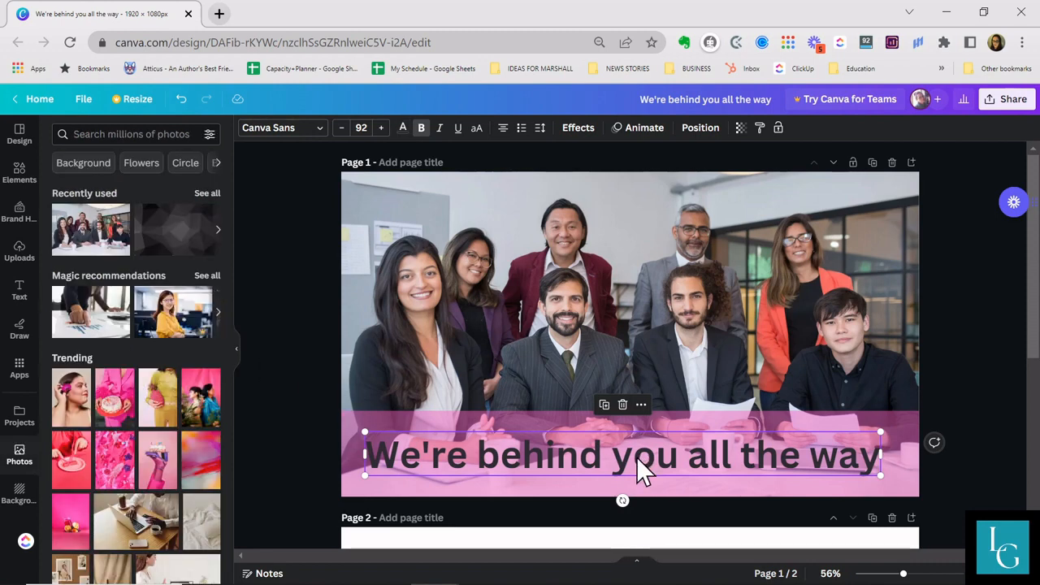
left_click_drag(637, 458, 640, 466)
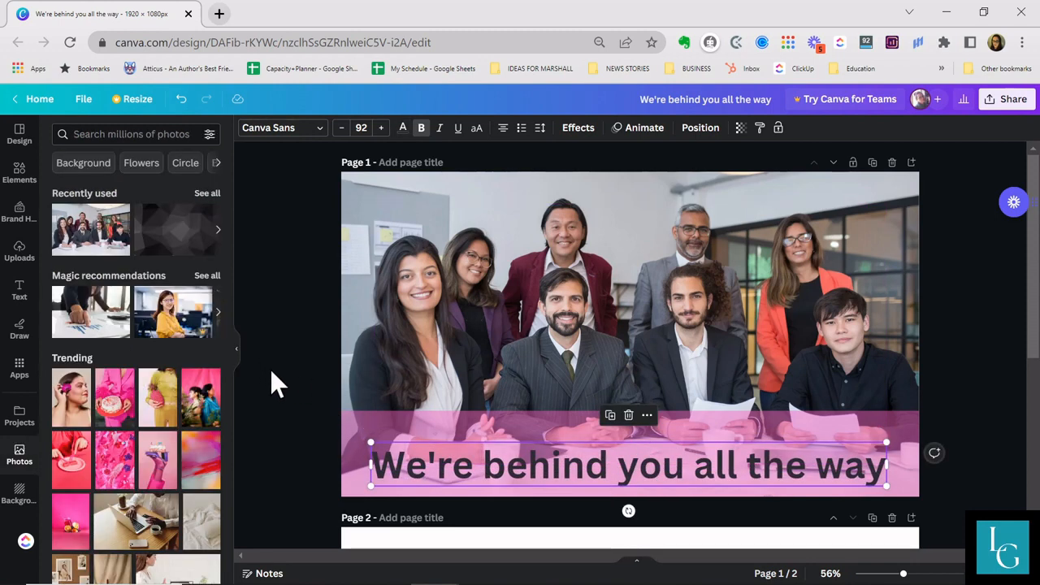
left_click(293, 379)
- Lower the pink band's upper edge to fit closely around the heading, and reposition the heading slightly left and down on it
left_click(640, 429)
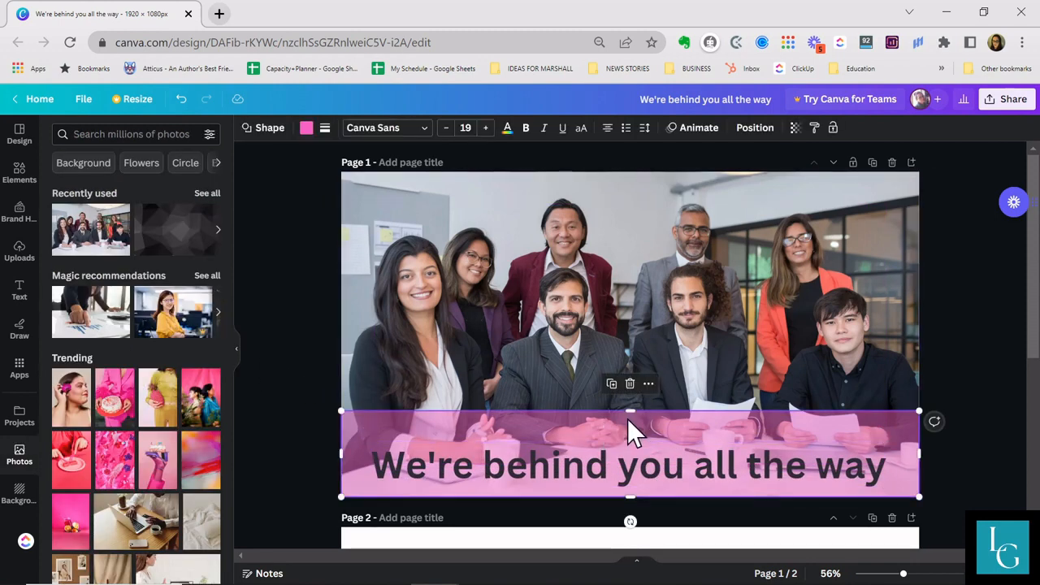
left_click_drag(631, 411, 630, 438)
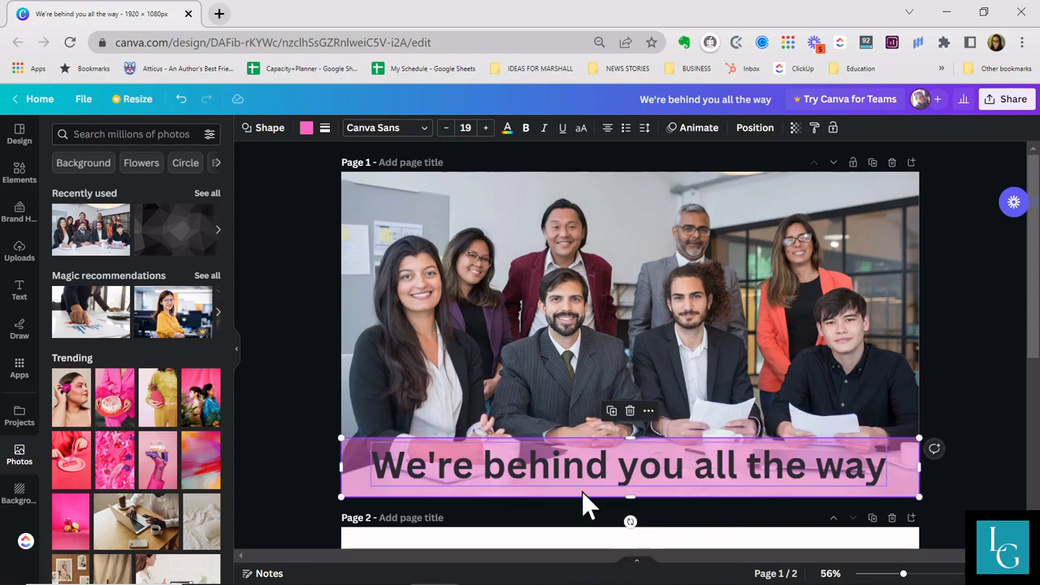
left_click_drag(580, 492, 577, 492)
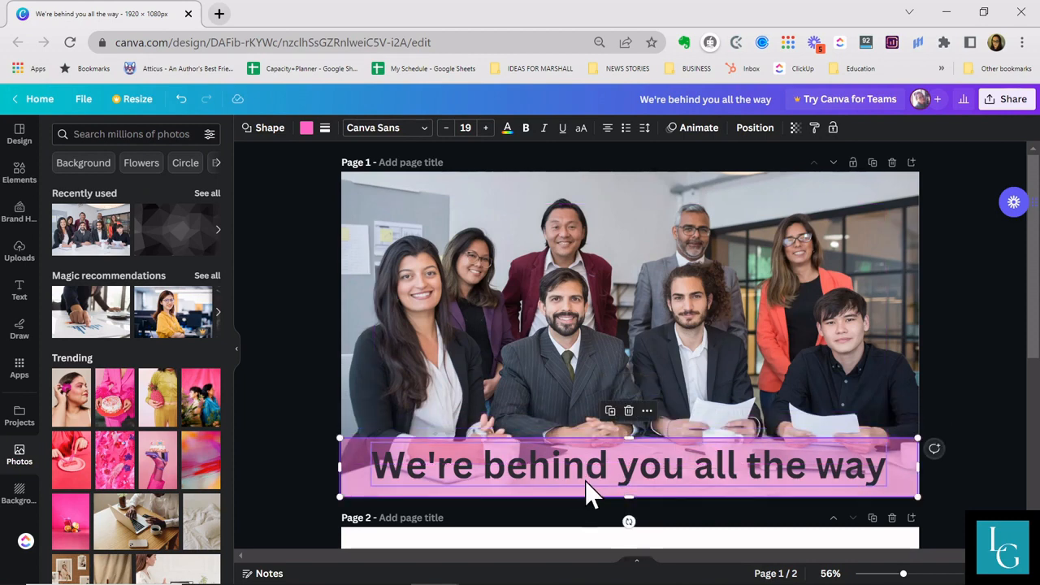
left_click(579, 477)
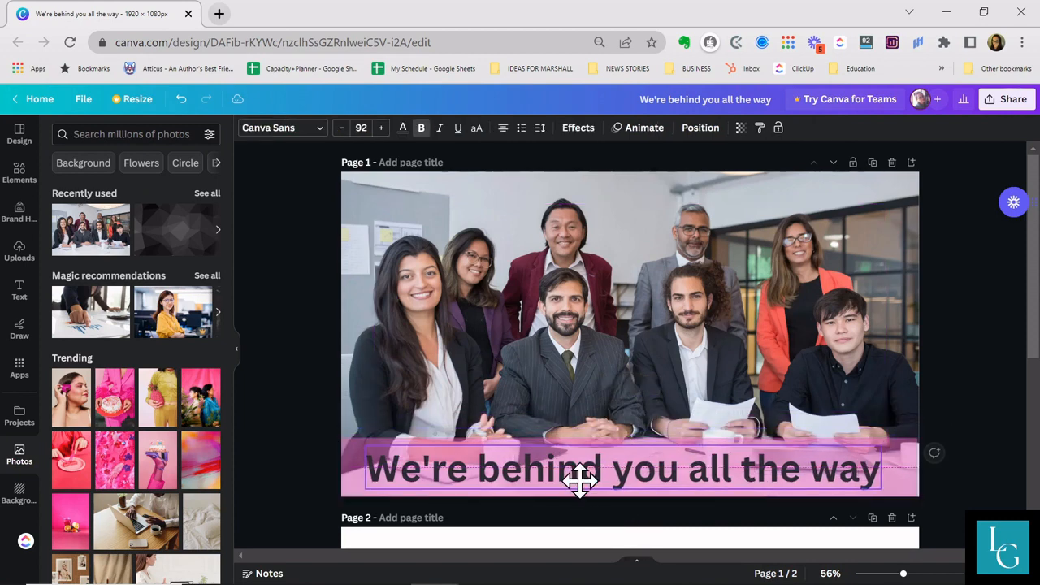
- Try the heading in all uppercase letters, and switch it back to its original letter case
left_click(478, 128)
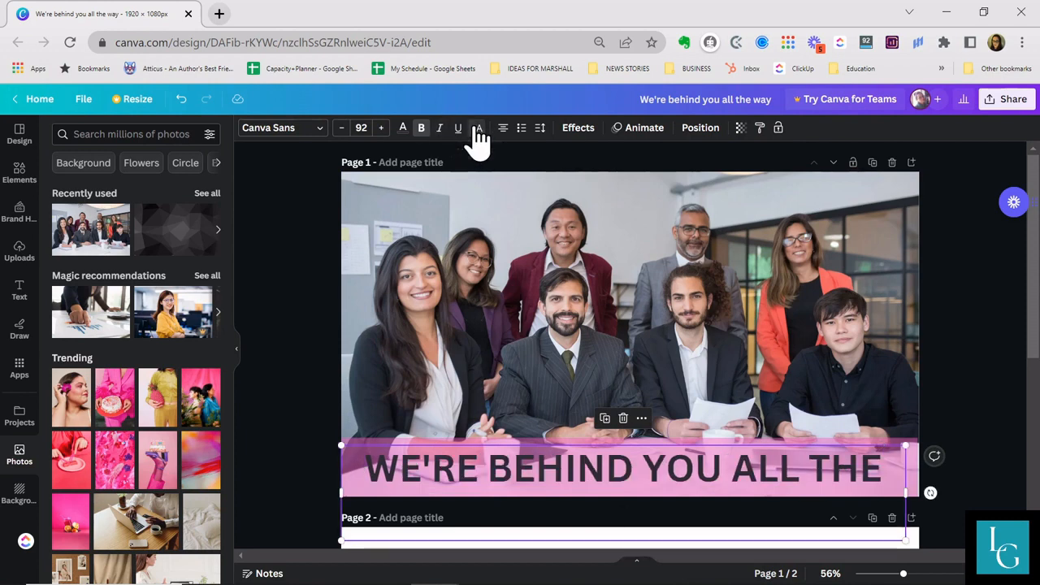
left_click(478, 129)
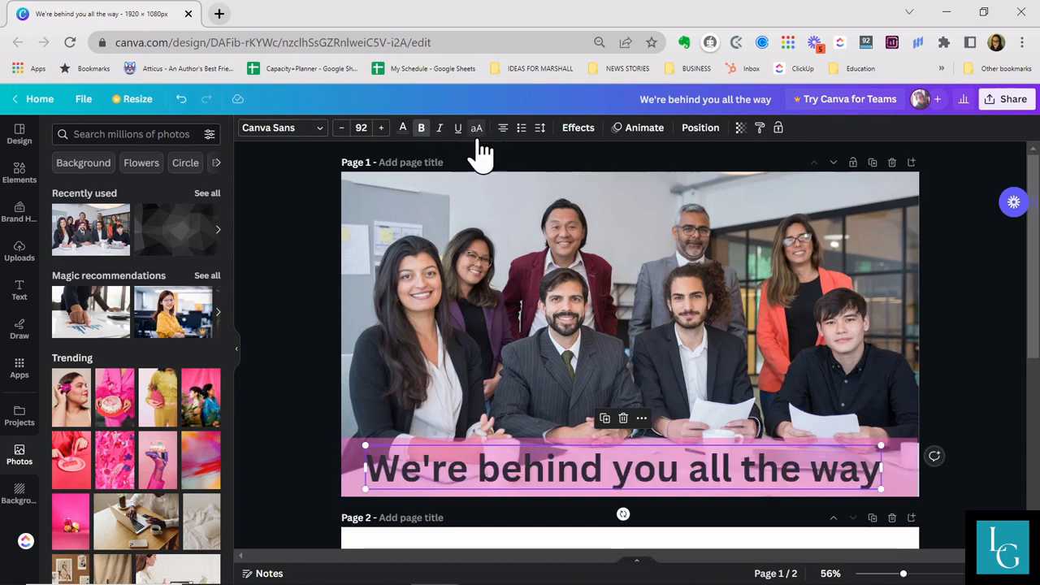
left_click(477, 128)
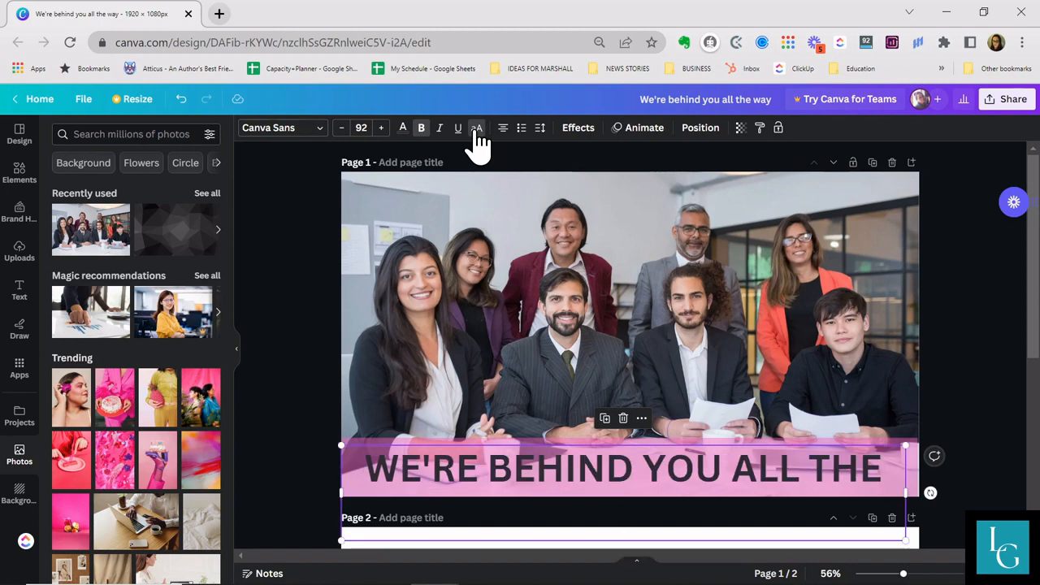
left_click(477, 128)
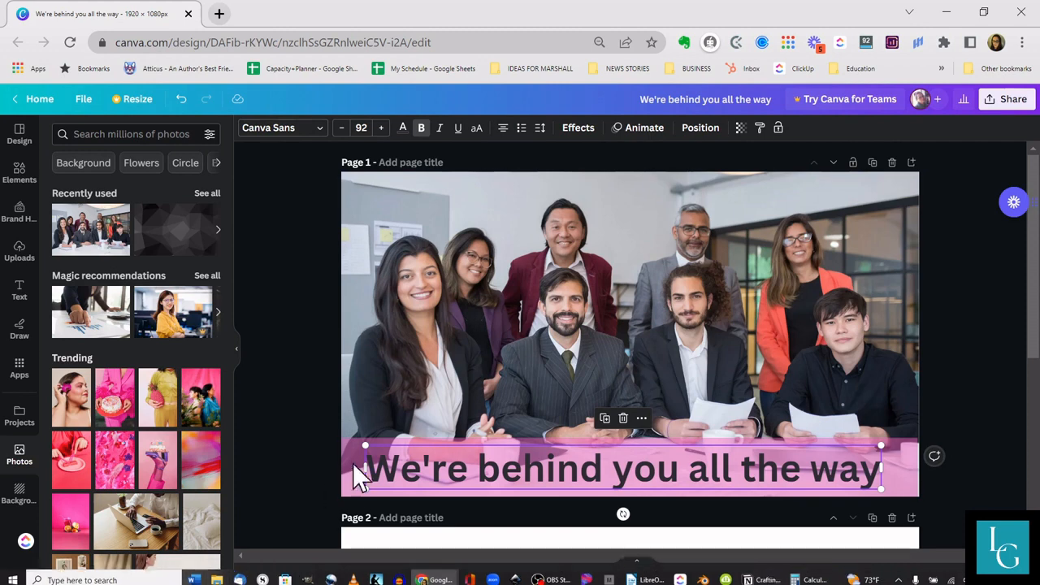
- Try the Shadow, Lift, Hollow and Splice text effects on the heading
left_click(577, 130)
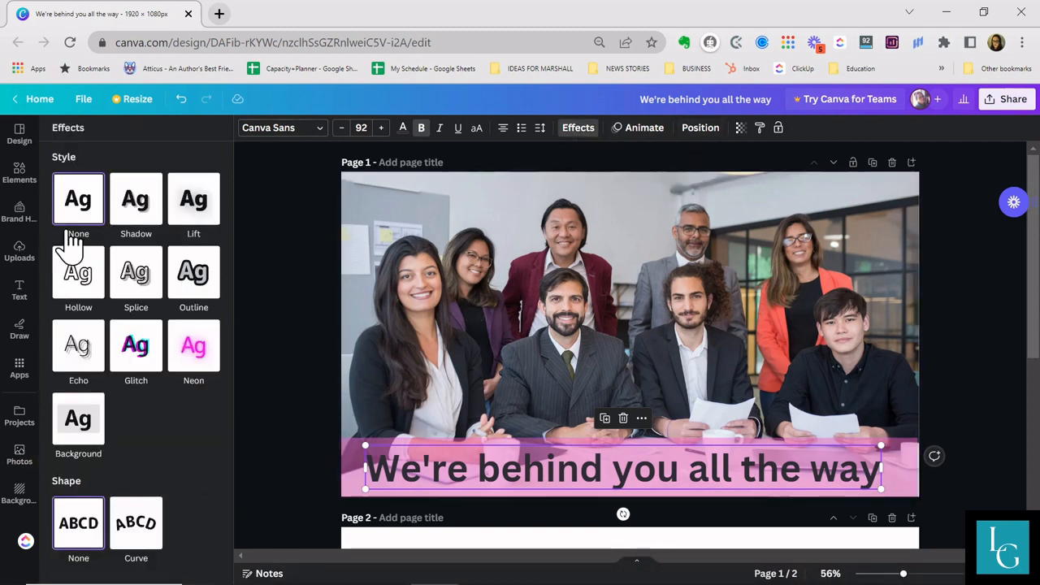
left_click(134, 204)
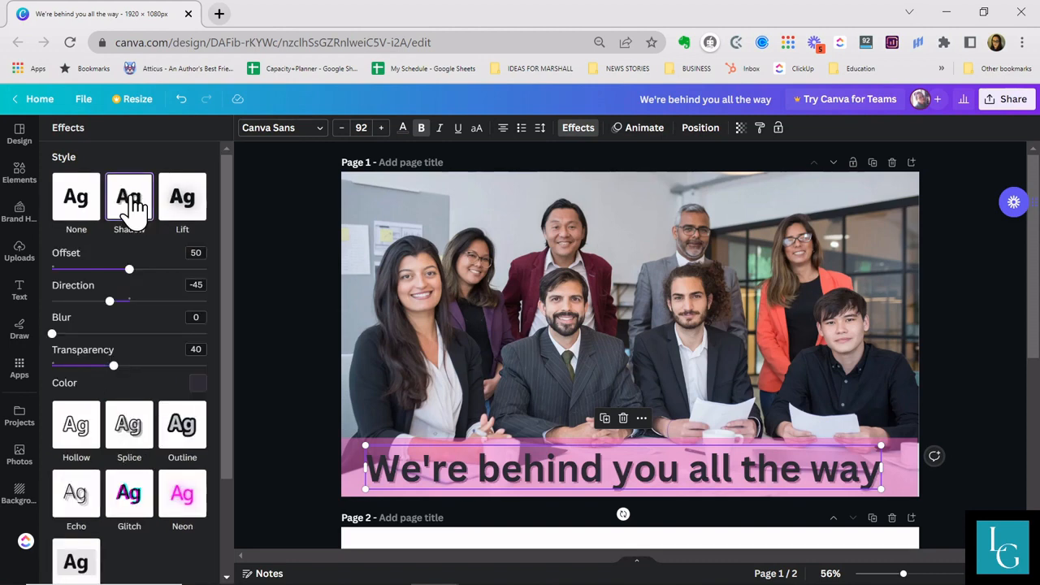
mouse_move(378, 578)
left_click(187, 201)
left_click(74, 309)
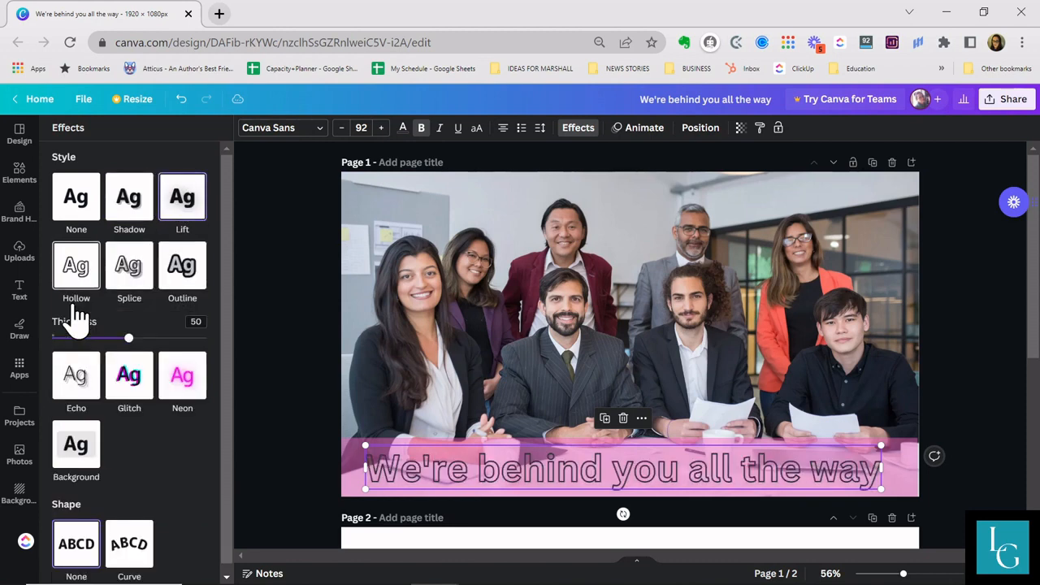
left_click(133, 286)
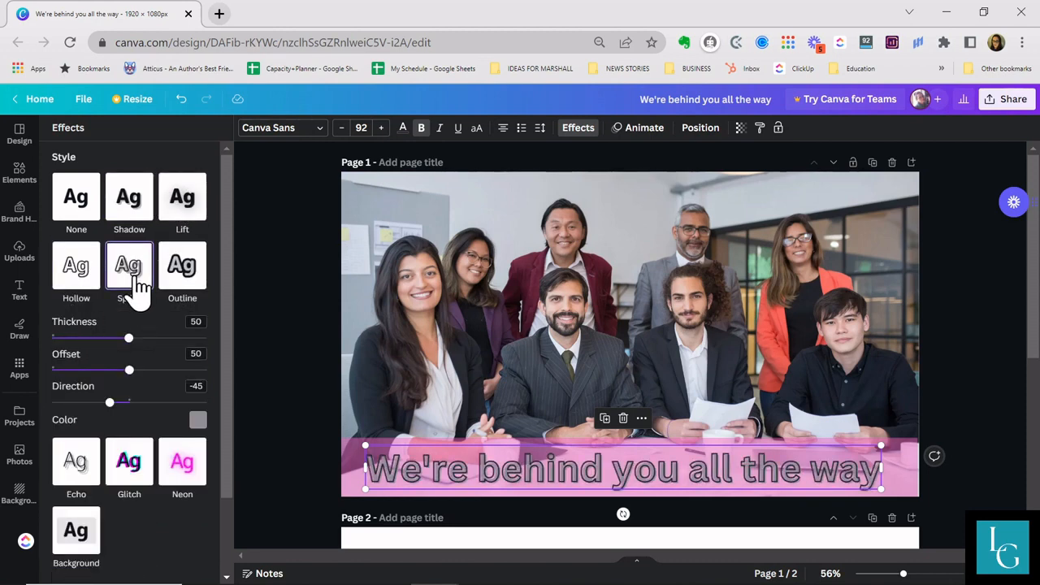
- Try the Outline effect on the heading with dark grey and pink outline colours, and set the effect style back to None
left_click(183, 276)
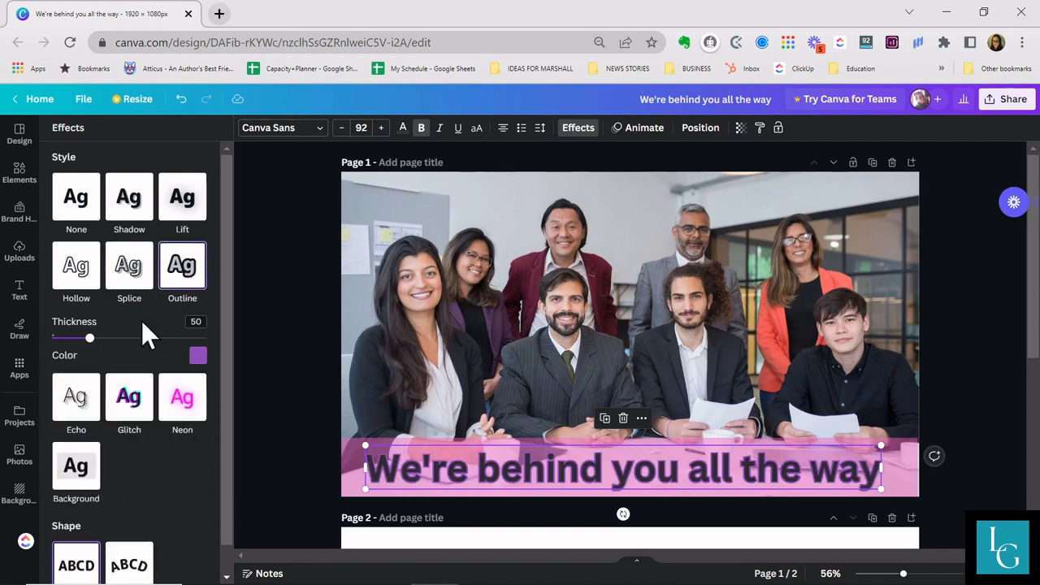
left_click(199, 355)
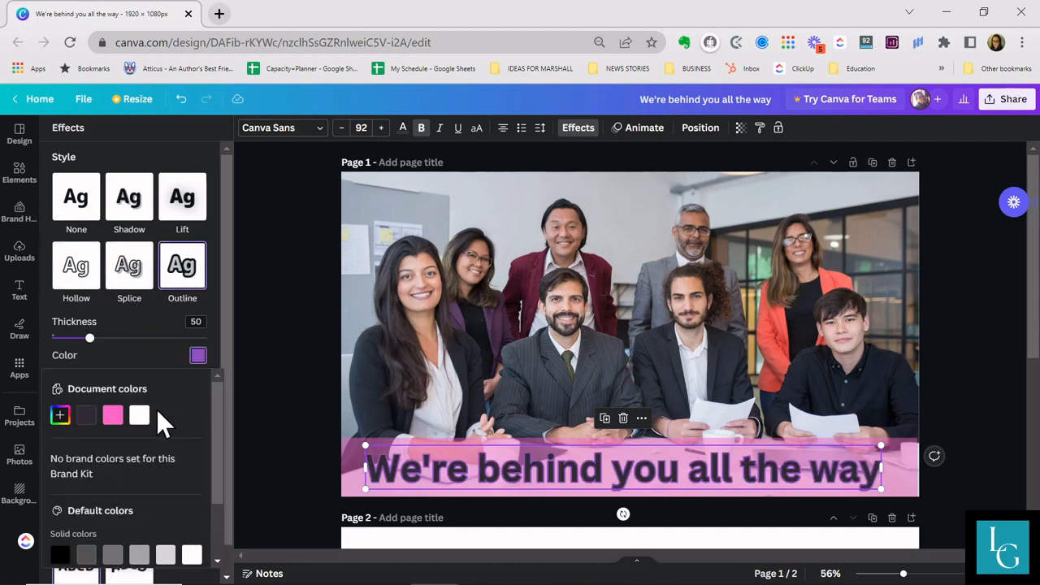
left_click(84, 554)
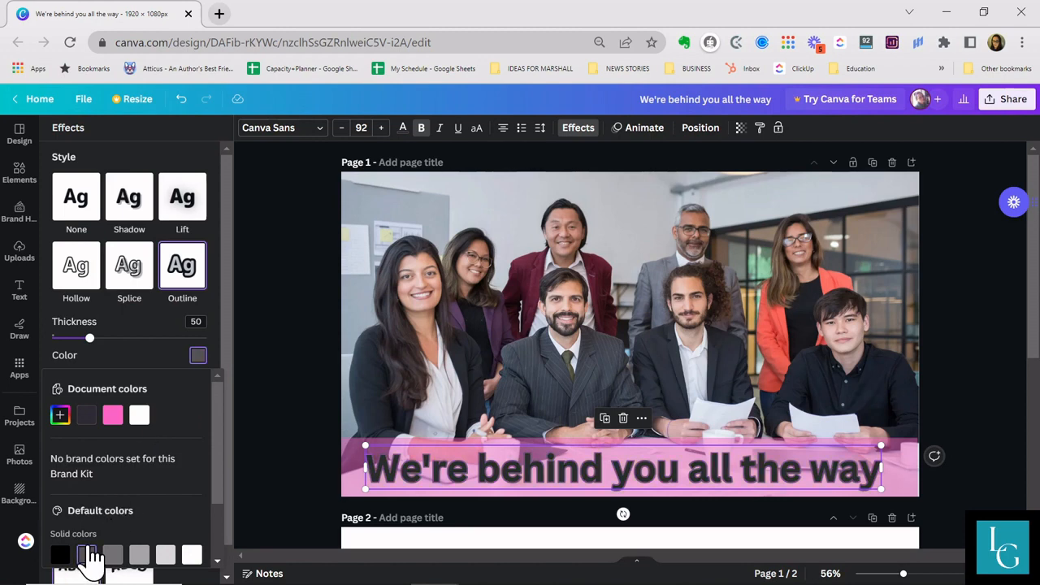
left_click(113, 415)
left_click(128, 343)
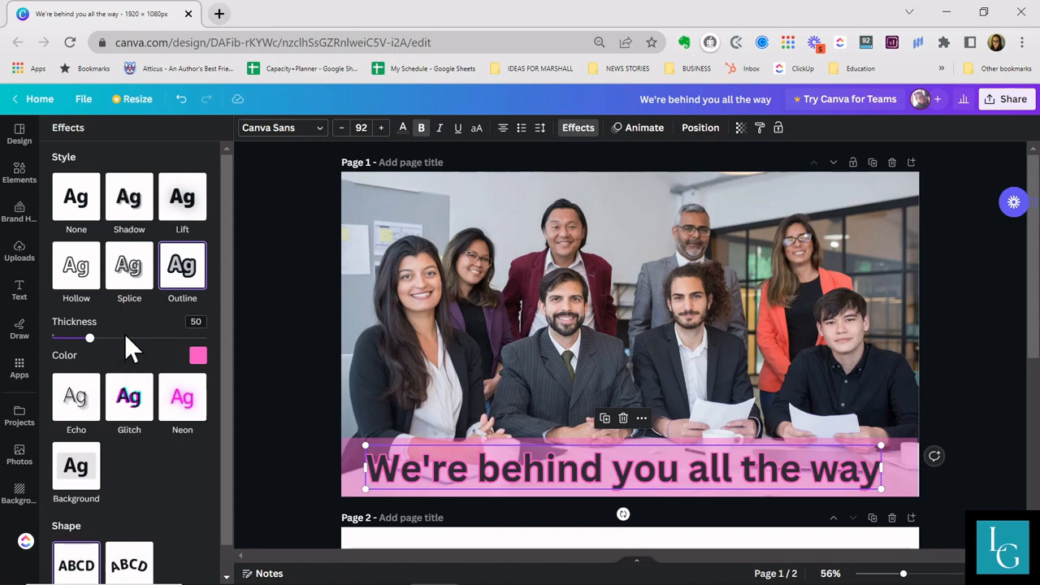
left_click(68, 198)
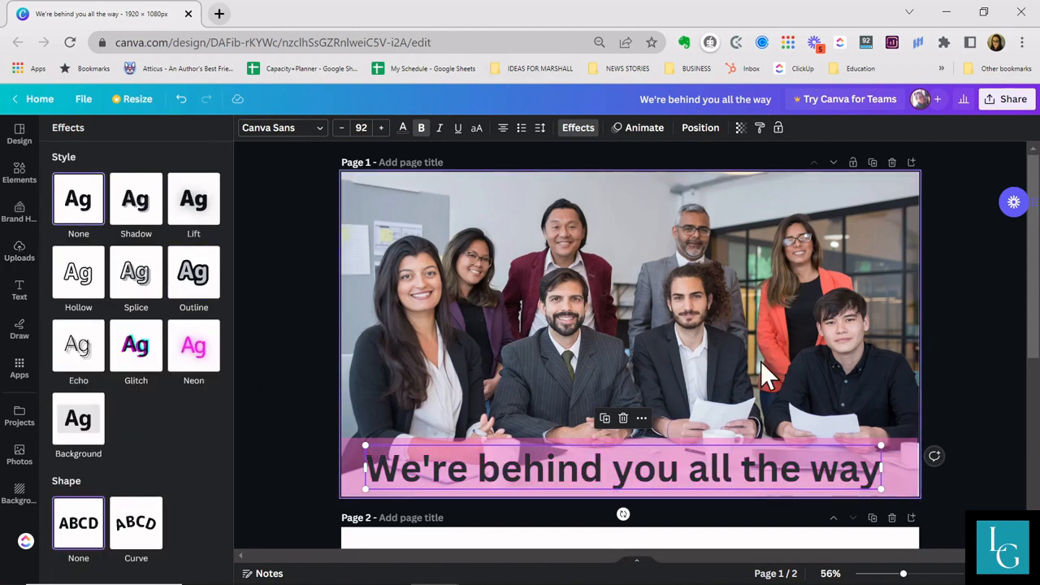
left_click(957, 358)
- Place the recently used business team photo on the blank page 2
scroll(677, 312, "down", 5)
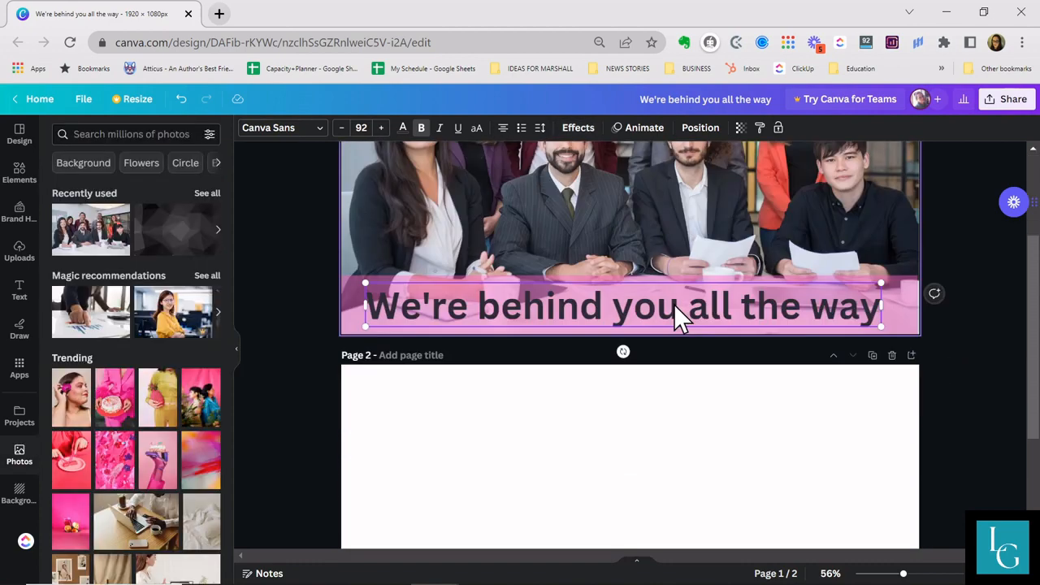
scroll(603, 242, "up", 5)
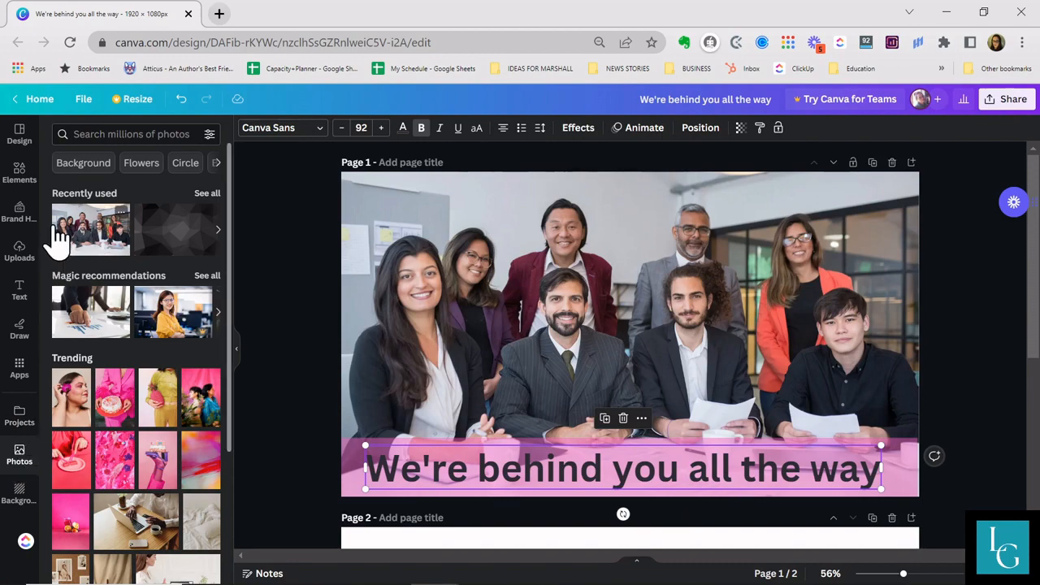
left_click_drag(82, 231, 541, 539)
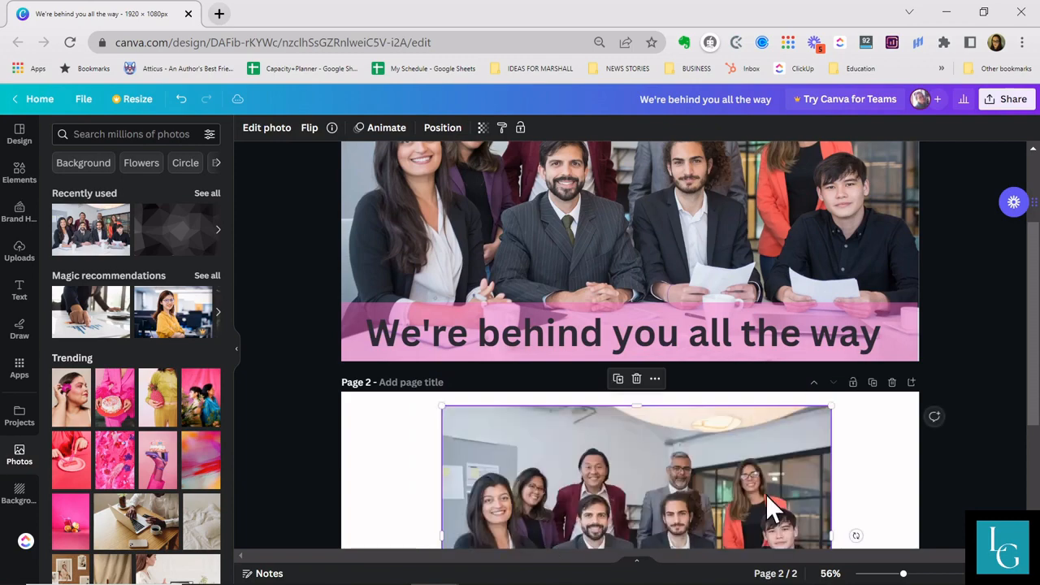
- Add a blank page 3 and move the team photo from page 2 onto it
scroll(766, 506, "down", 3)
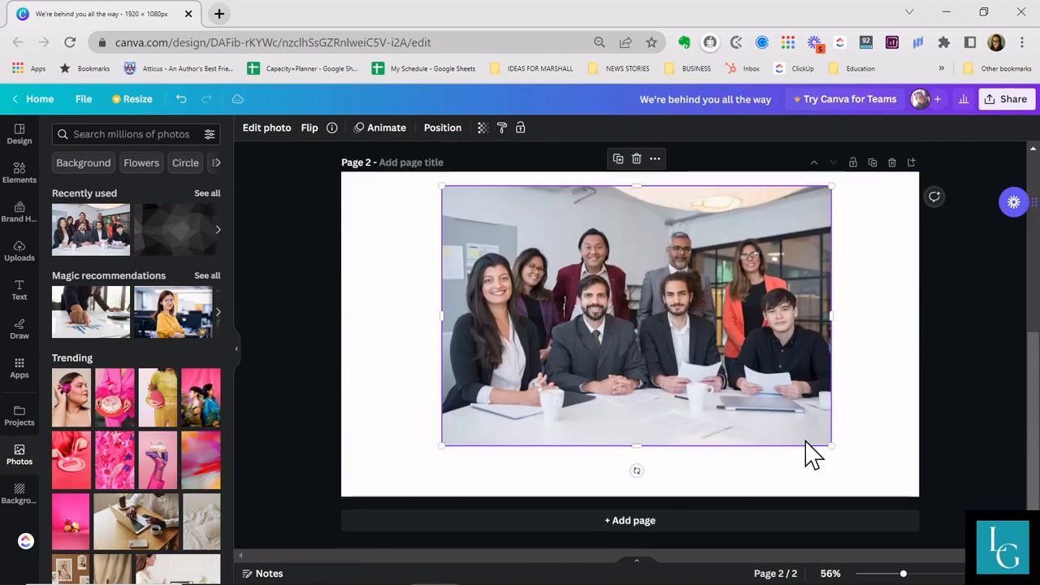
left_click(655, 521)
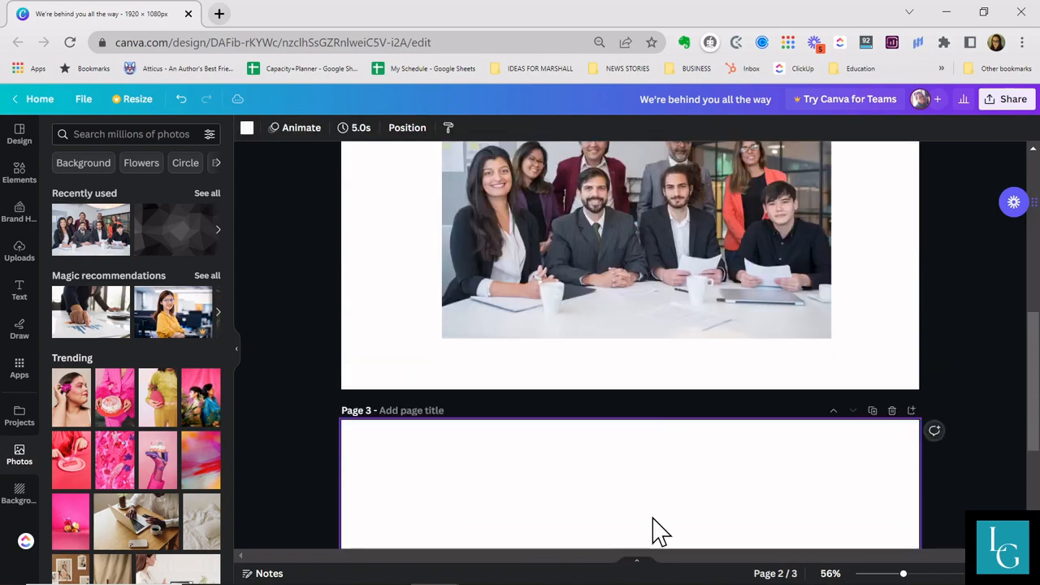
scroll(646, 313, "up", 3)
left_click_drag(623, 243, 634, 519)
scroll(752, 226, "down", 3)
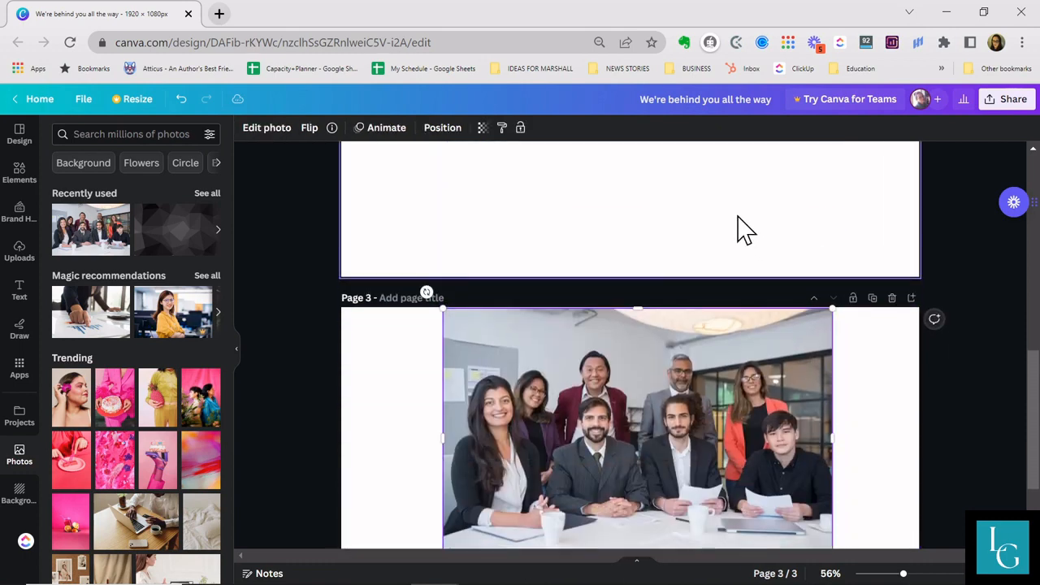
left_click_drag(639, 417, 634, 439)
- Move the team photo from page 3 back onto the upper middle of page 2
scroll(723, 269, "up", 5)
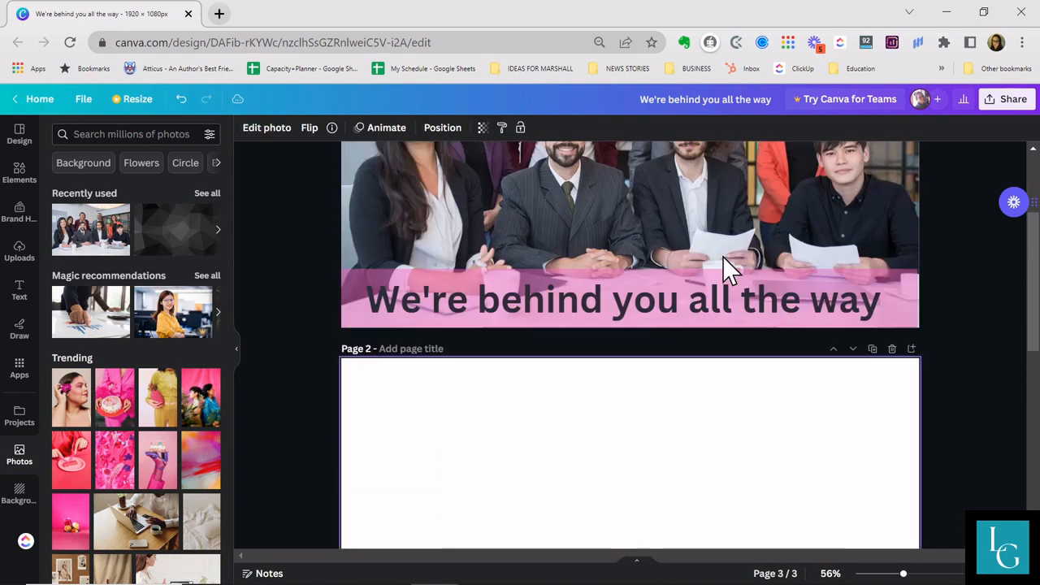
left_click(645, 454)
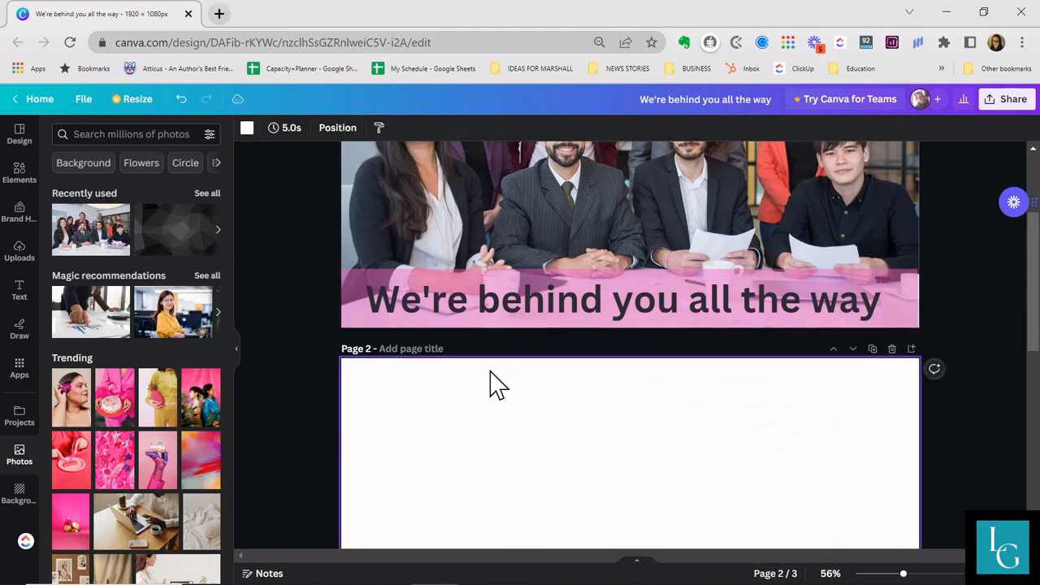
scroll(657, 431, "down", 5)
left_click_drag(657, 431, 657, 493)
left_click(559, 297)
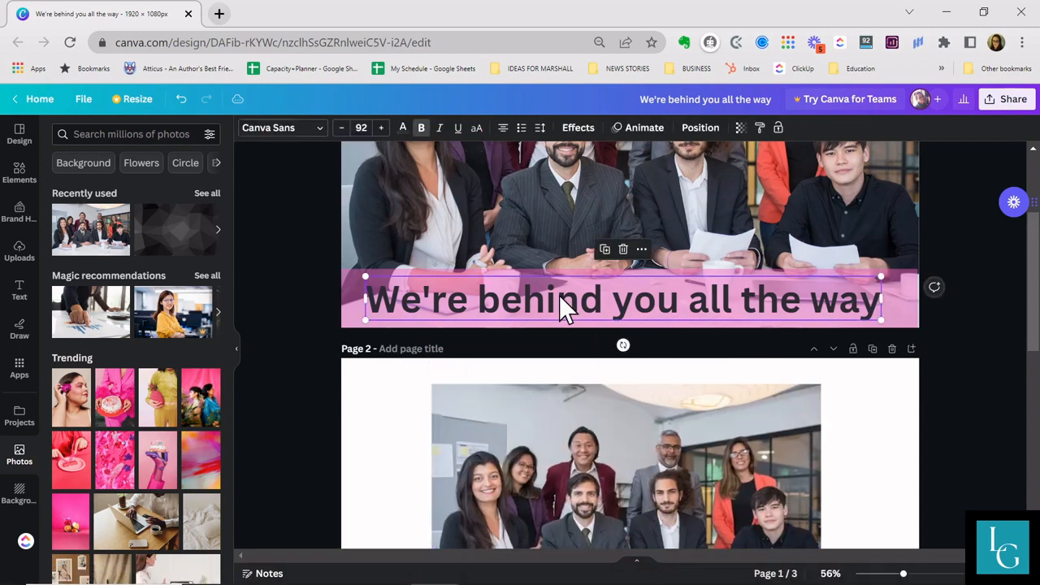
left_click(325, 410)
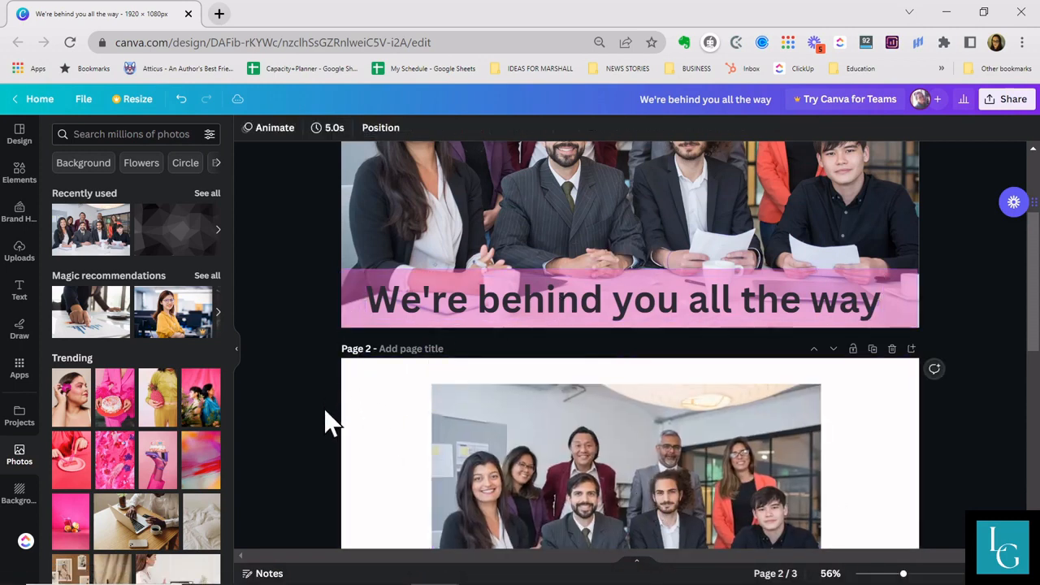
- Select the background team photo on page 1 and look at its transparency setting
scroll(735, 205, "up", 4)
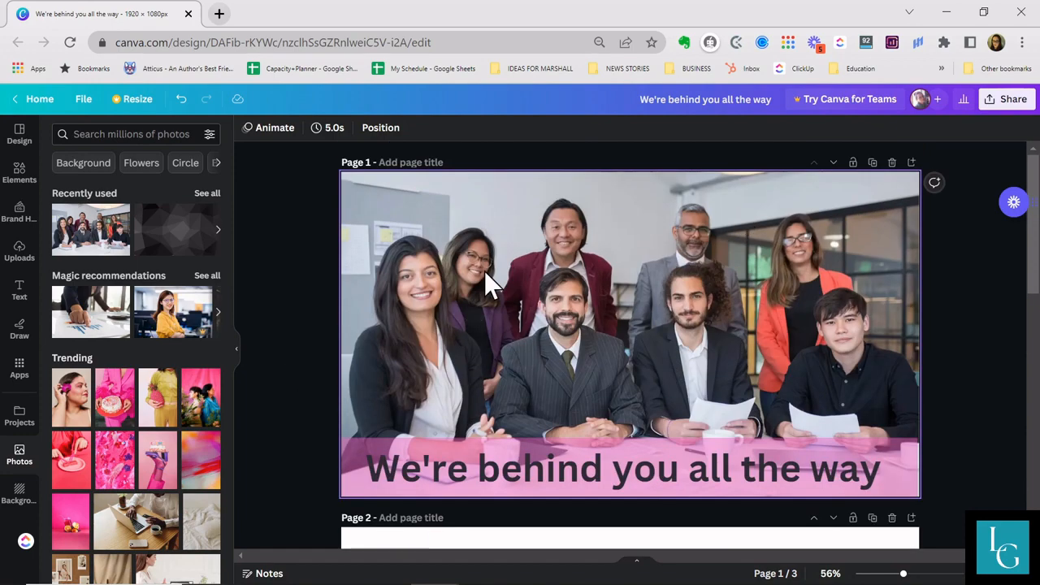
left_click(484, 280)
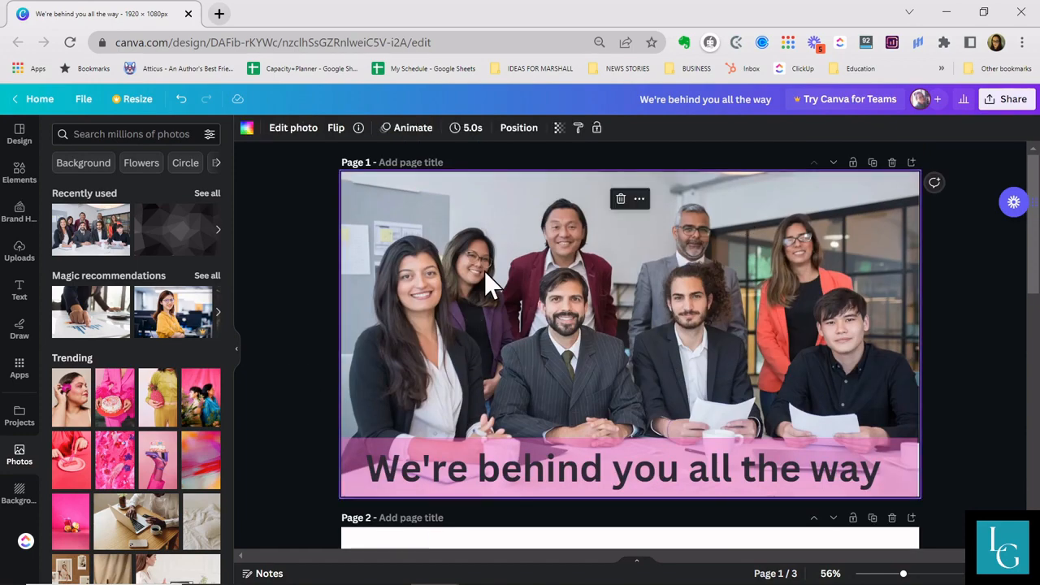
left_click(558, 127)
mouse_move(560, 175)
left_mouse_down()
mouse_move(505, 174)
mouse_move(559, 173)
left_mouse_up()
left_click(429, 270)
- Apply Smart Crop to the background team photo on page 1
left_click(284, 130)
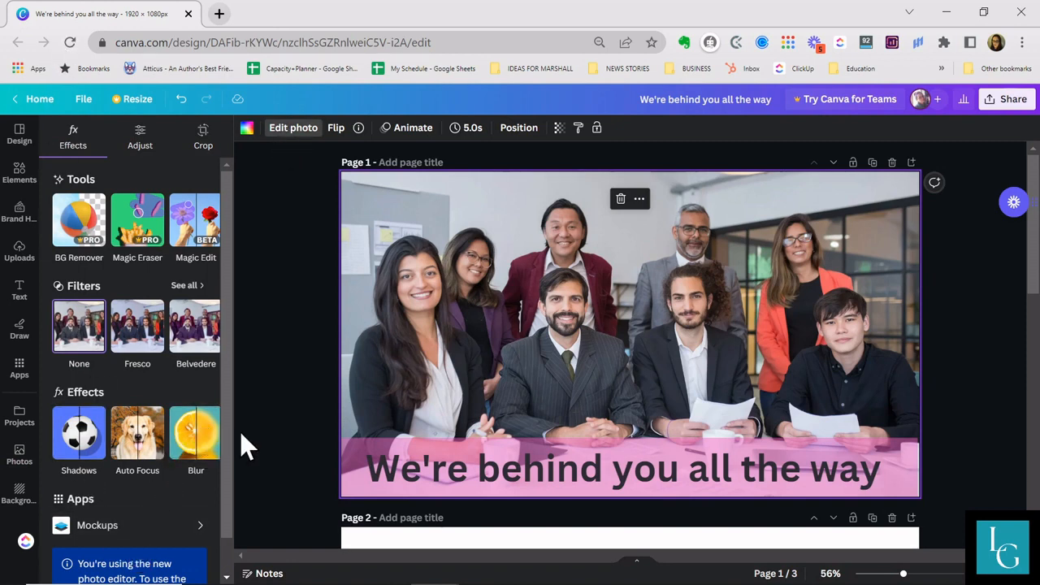
left_click(205, 143)
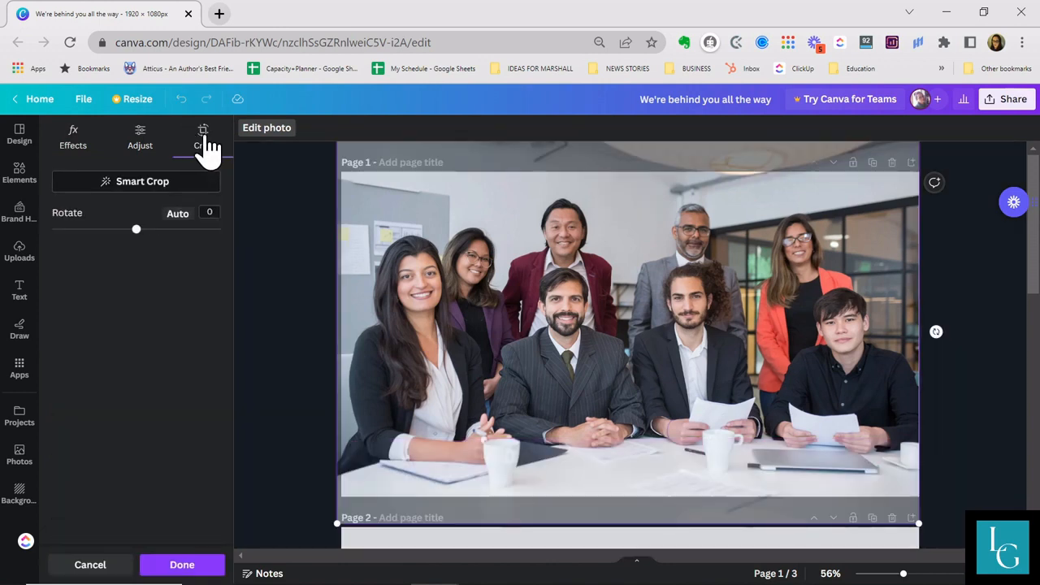
left_click(487, 292)
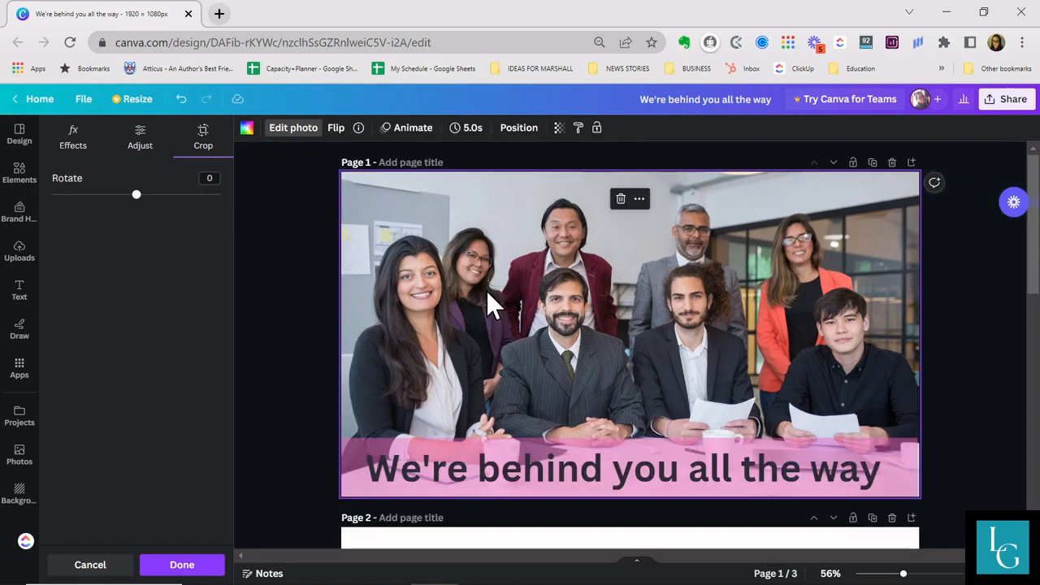
double_click(487, 293)
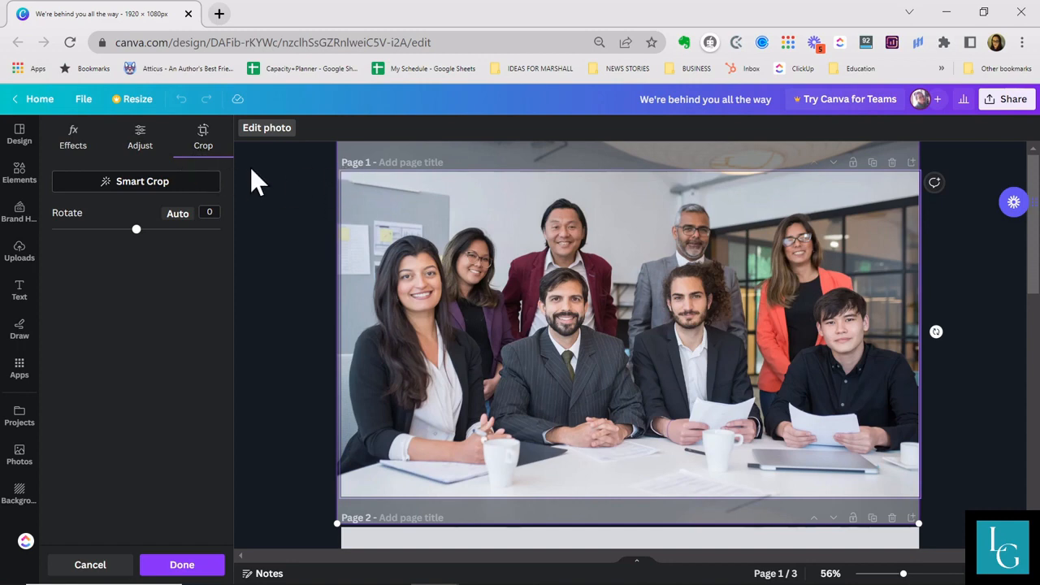
left_click(160, 182)
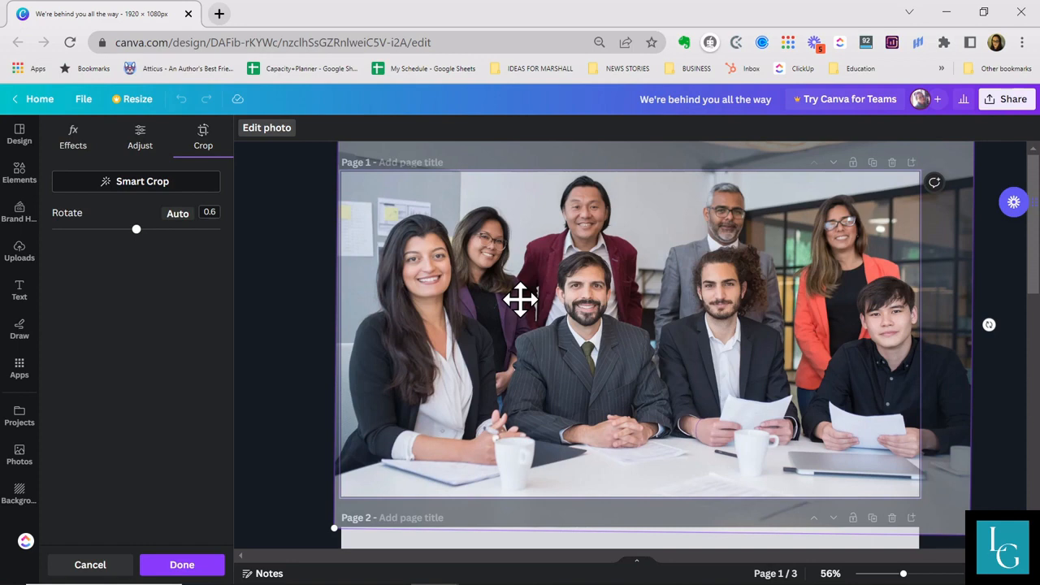
key("Return")
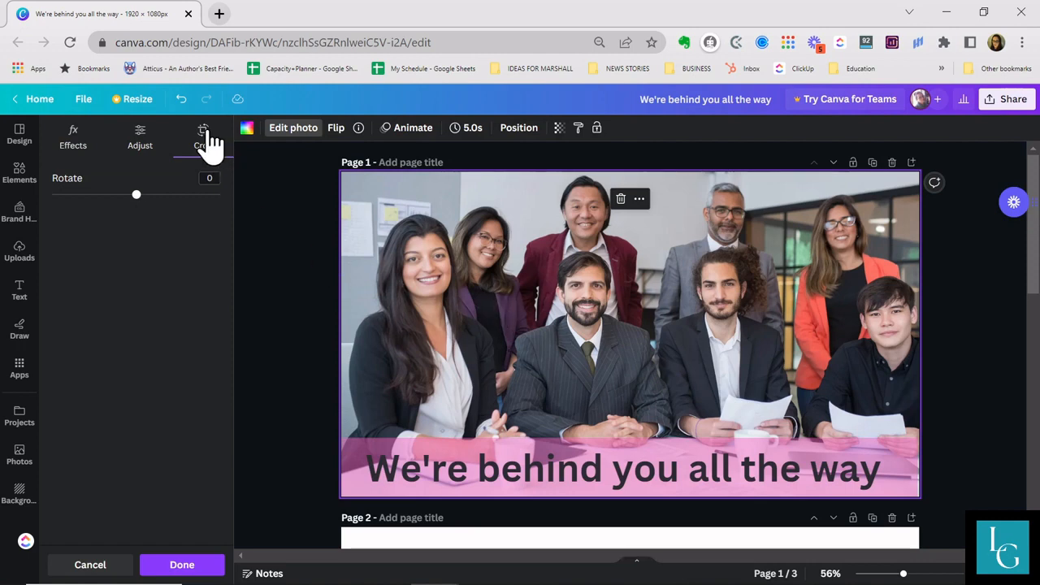
- Try Smart Crop once more on the already cropped background photo on page 1
double_click(428, 281)
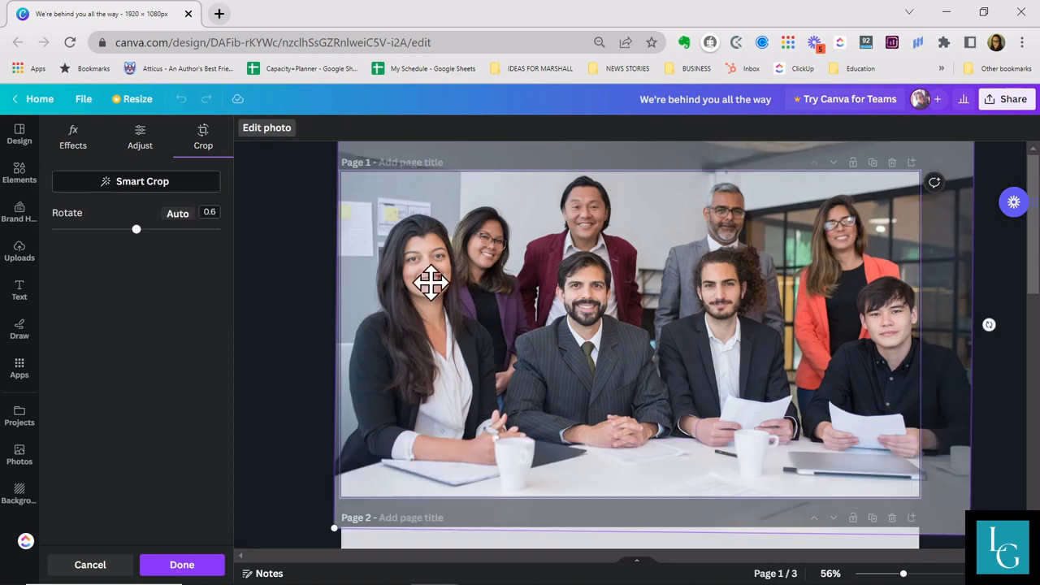
left_click(170, 185)
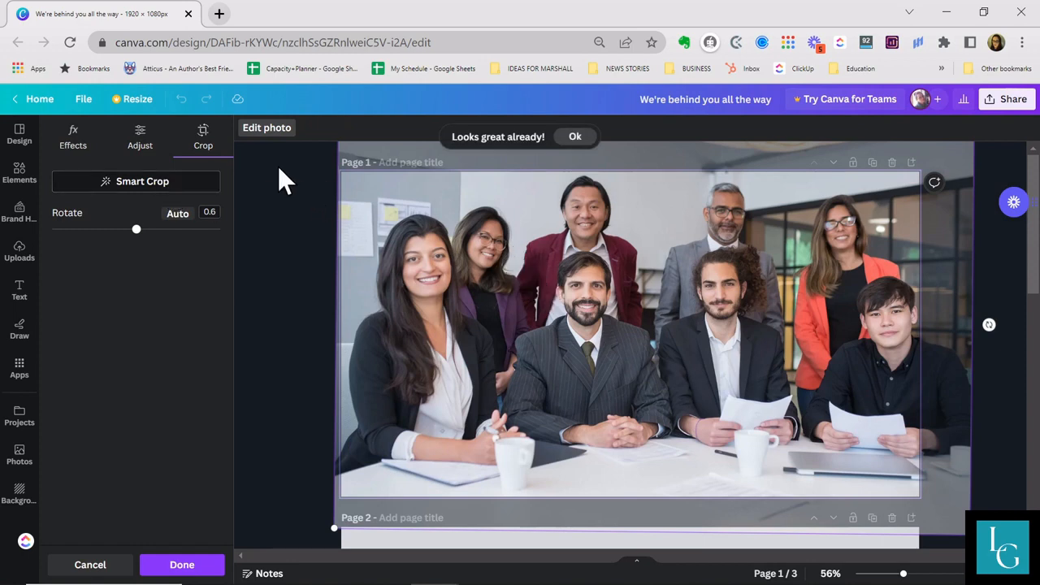
left_click(262, 138)
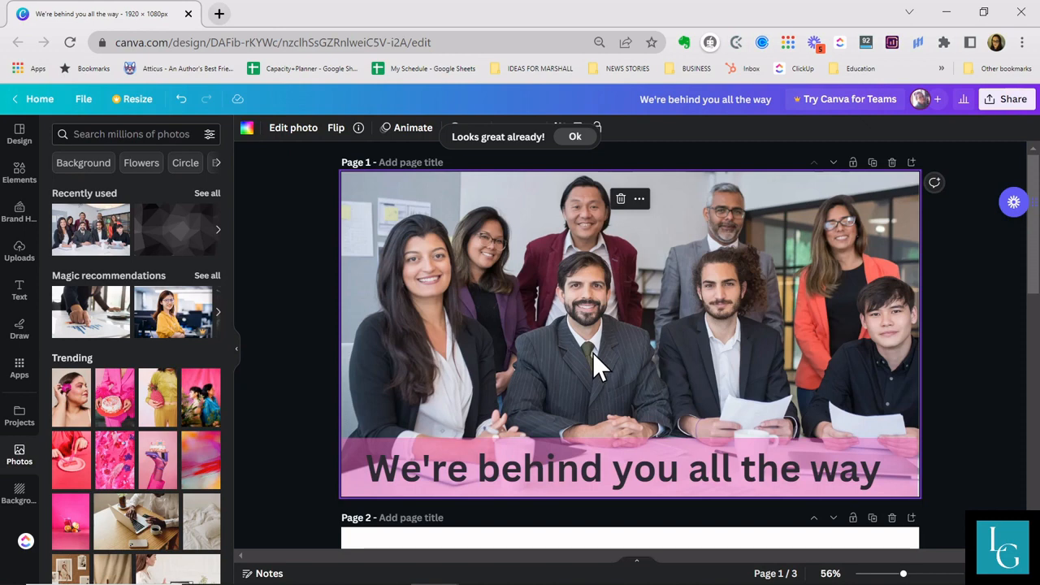
- Reopen the crop of the page 1 background photo and shrink the image slightly from its lower-left corner
left_click(294, 130)
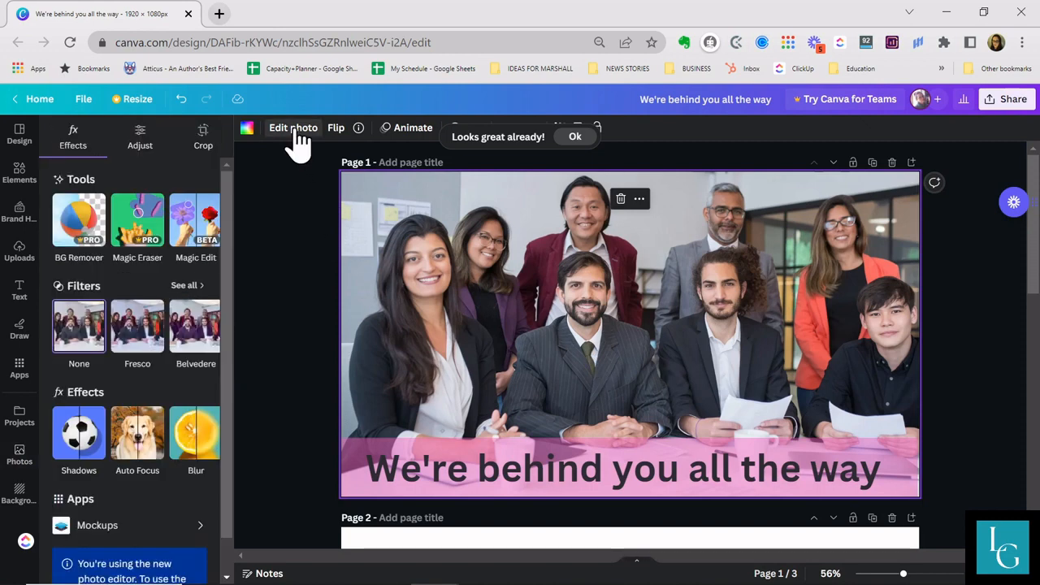
left_click(208, 152)
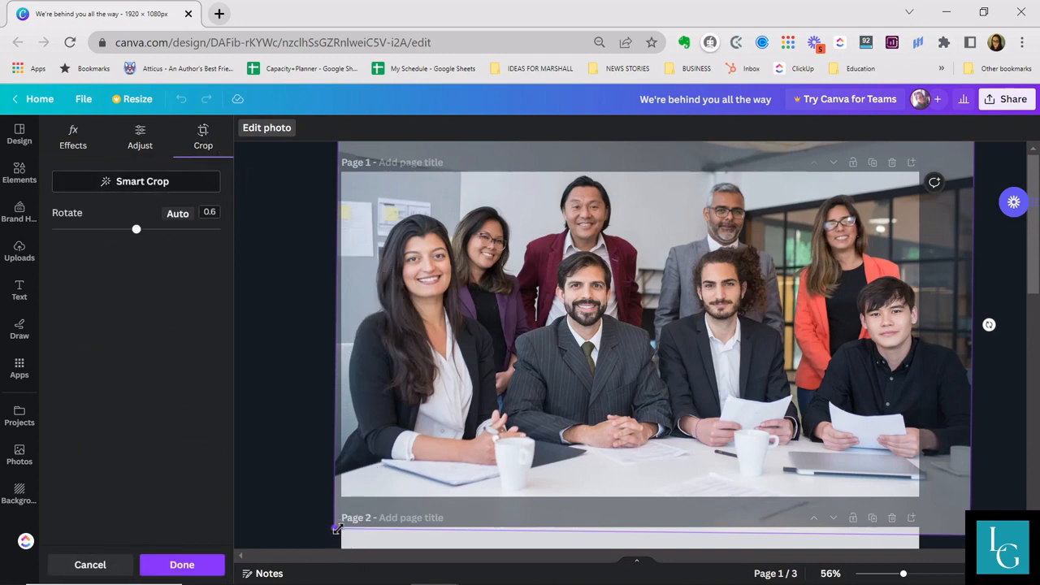
left_click_drag(335, 528, 339, 526)
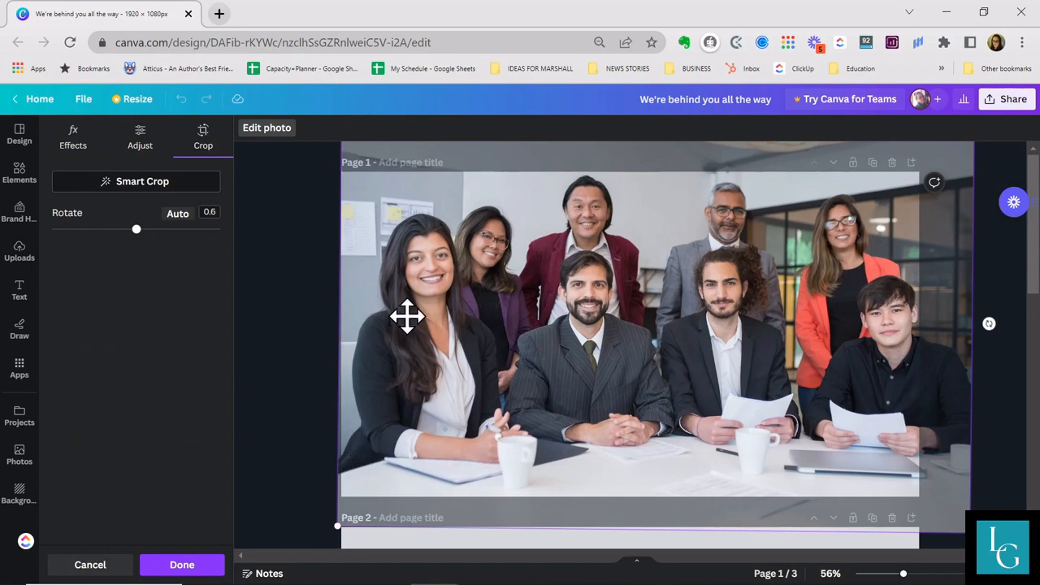
key("Return")
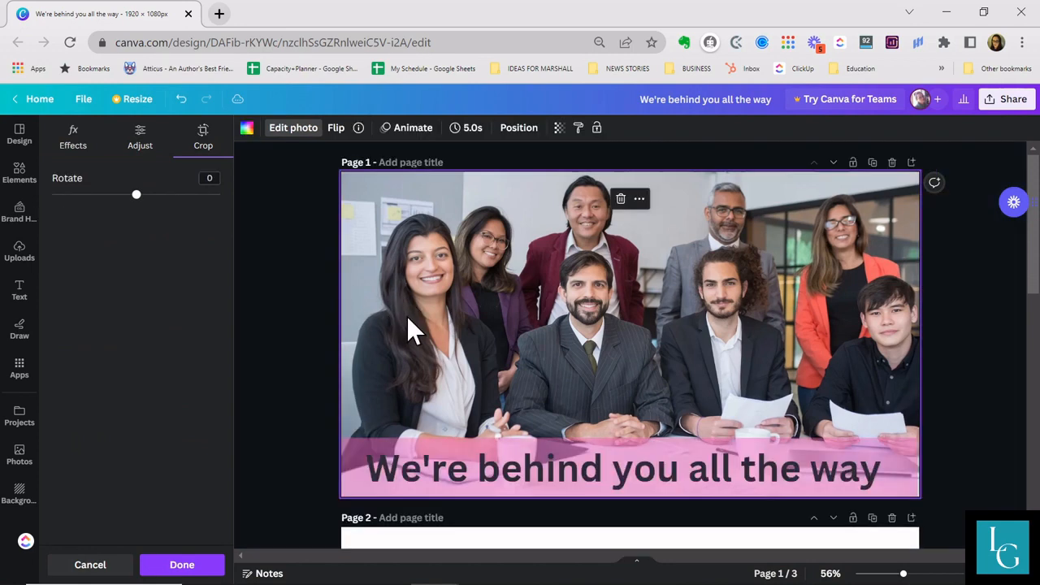
- Crop the team photo on page 2 in Freeform from both sides, keeping only the four men in the middle
scroll(439, 337, "down", 6)
scroll(504, 386, "up", 2)
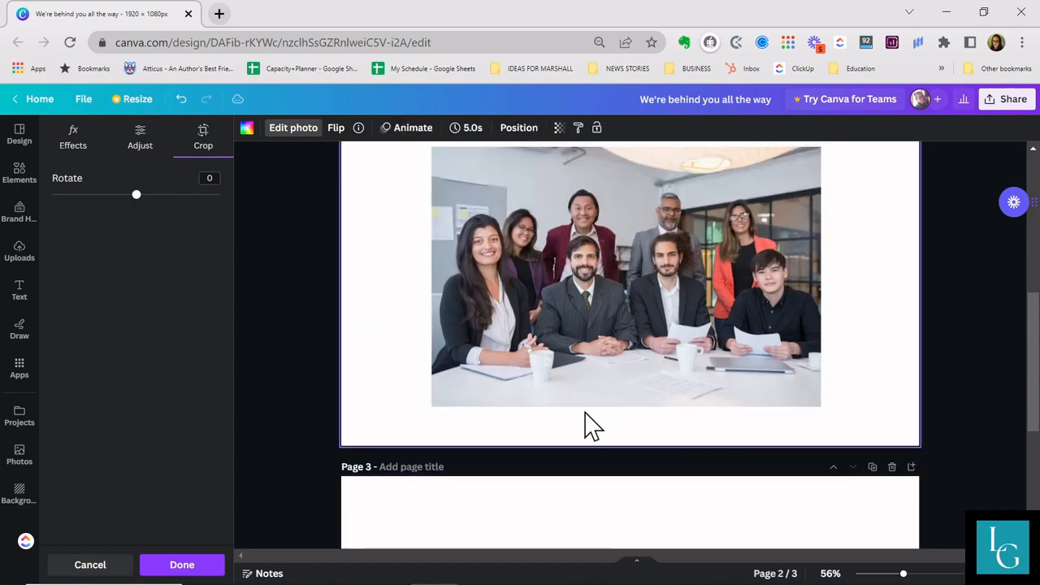
double_click(544, 294)
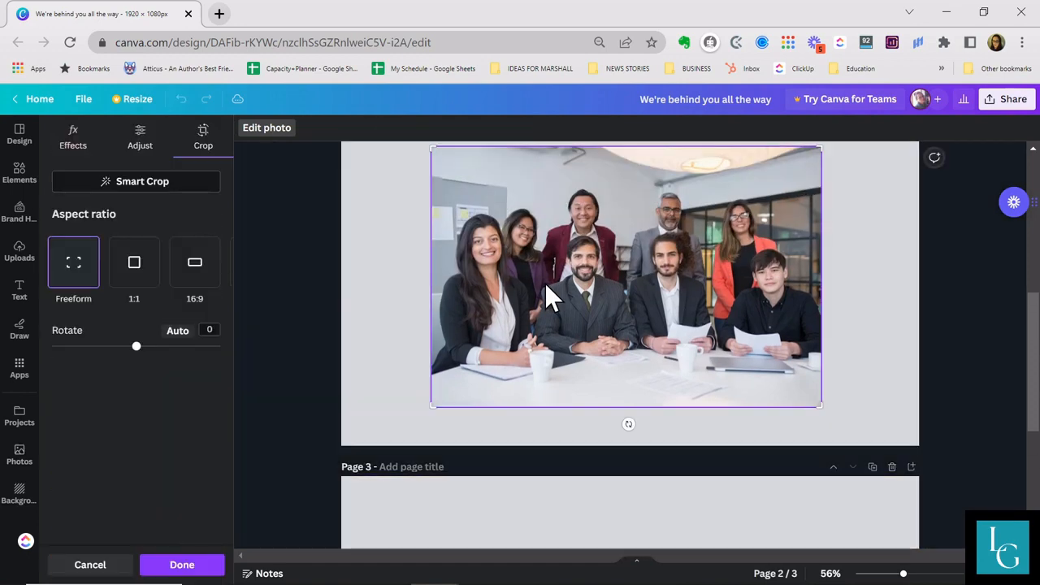
scroll(544, 286, "up", 4)
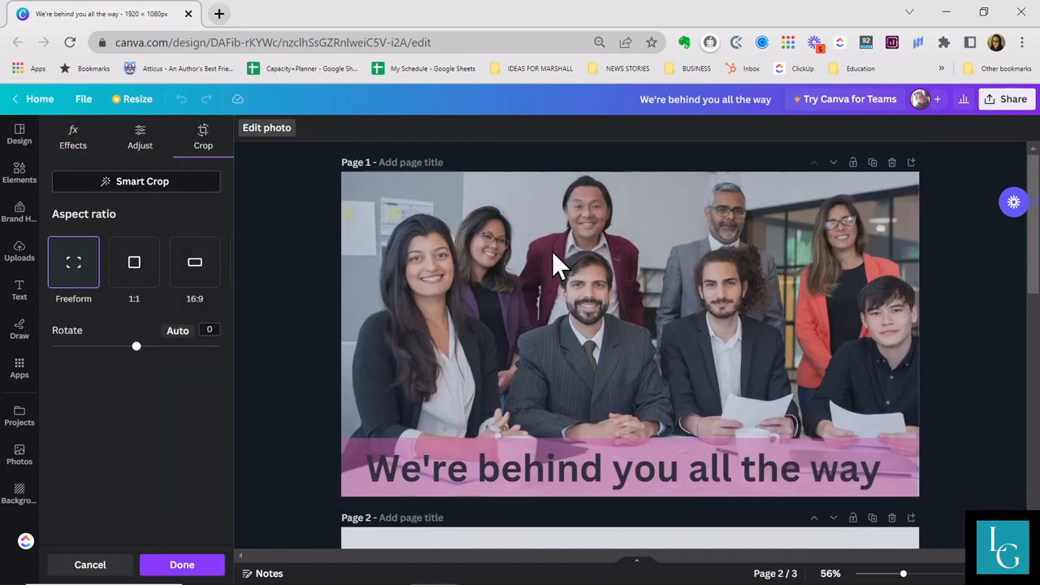
scroll(560, 272, "down", 4)
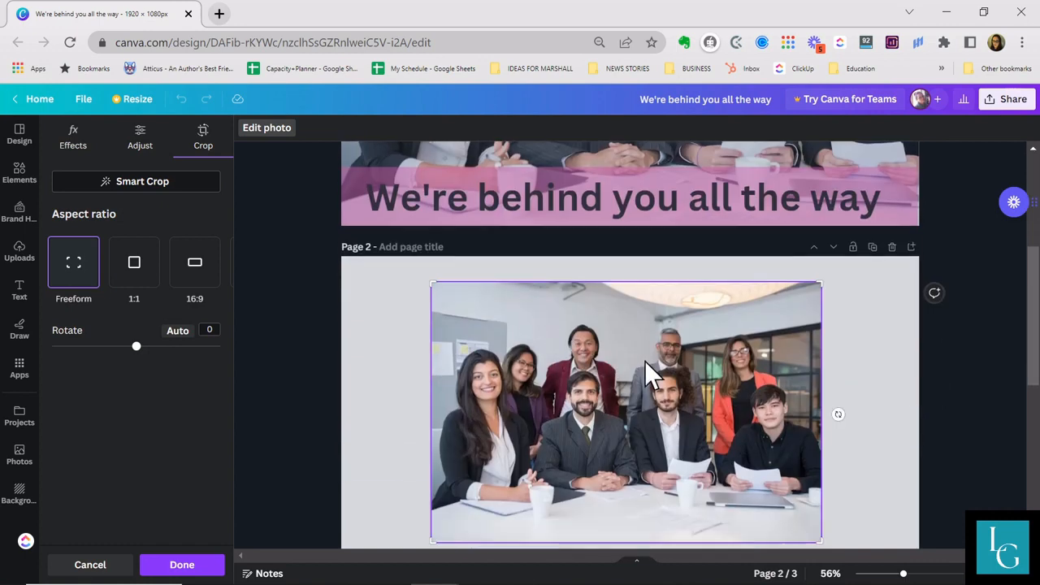
scroll(734, 372, "down", 3)
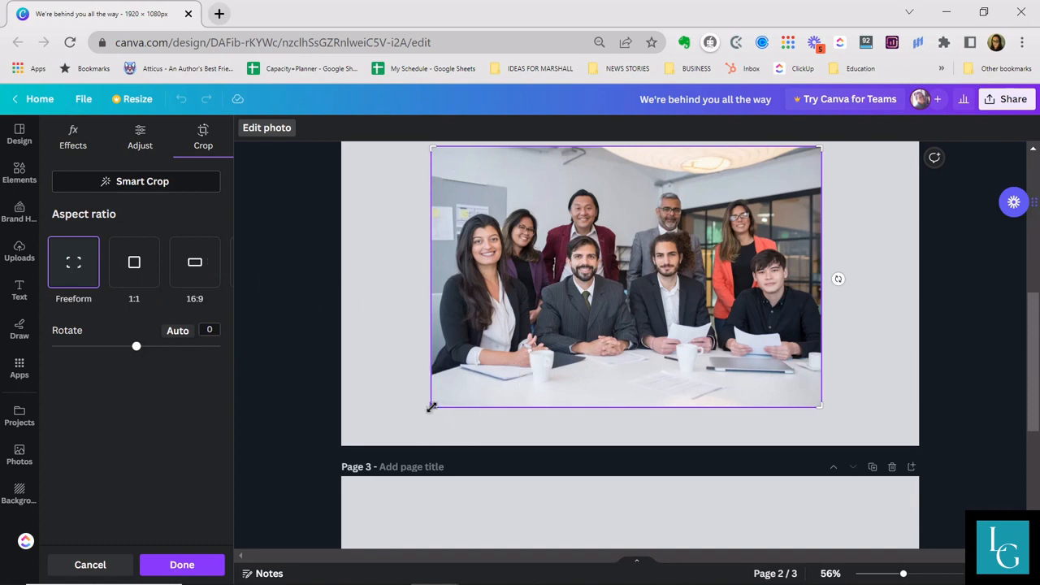
scroll(430, 408, "up", 2)
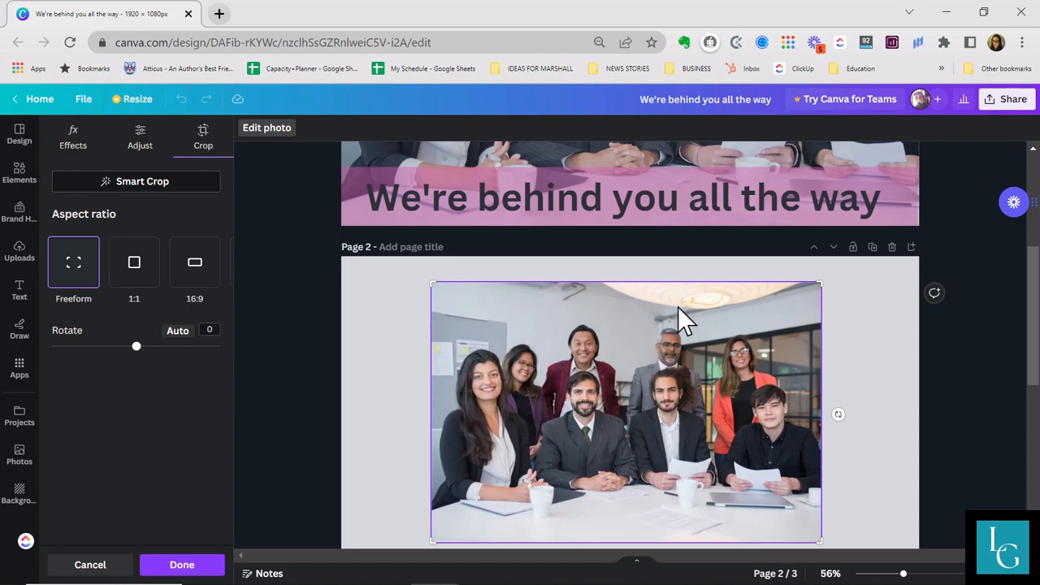
scroll(476, 430, "down", 2)
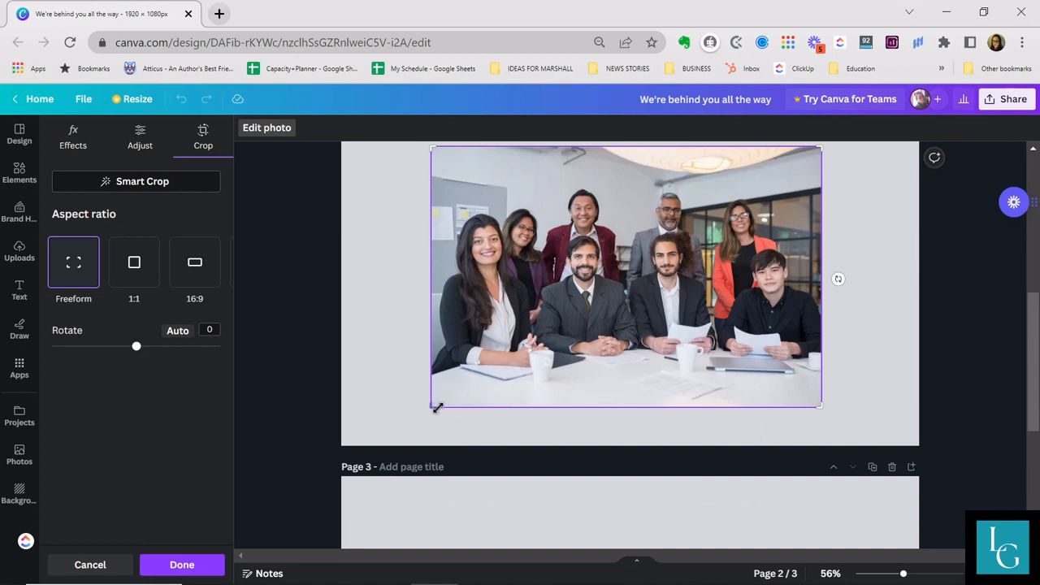
left_click_drag(435, 408, 537, 411)
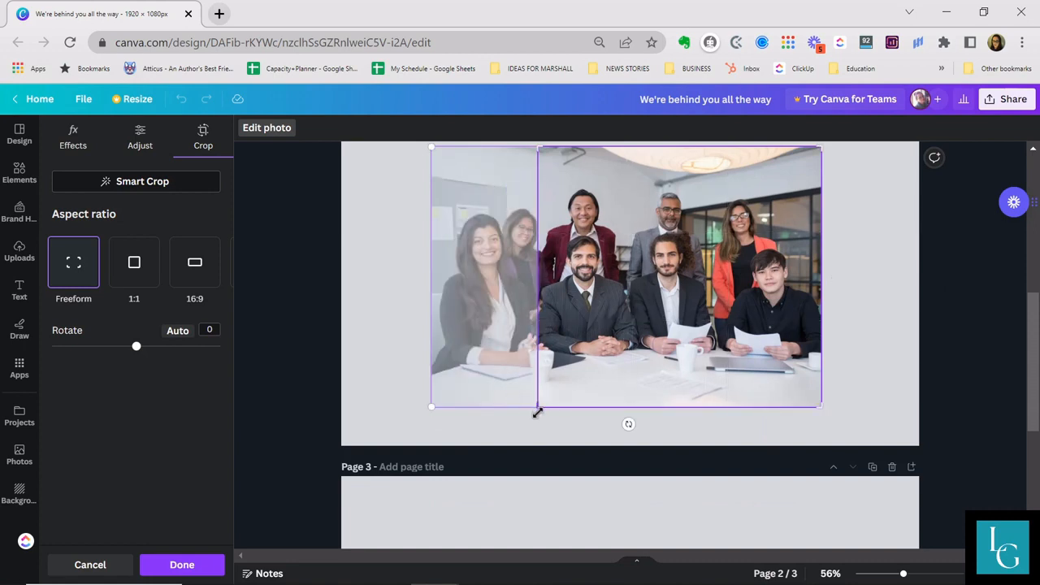
left_click_drag(817, 403, 707, 406)
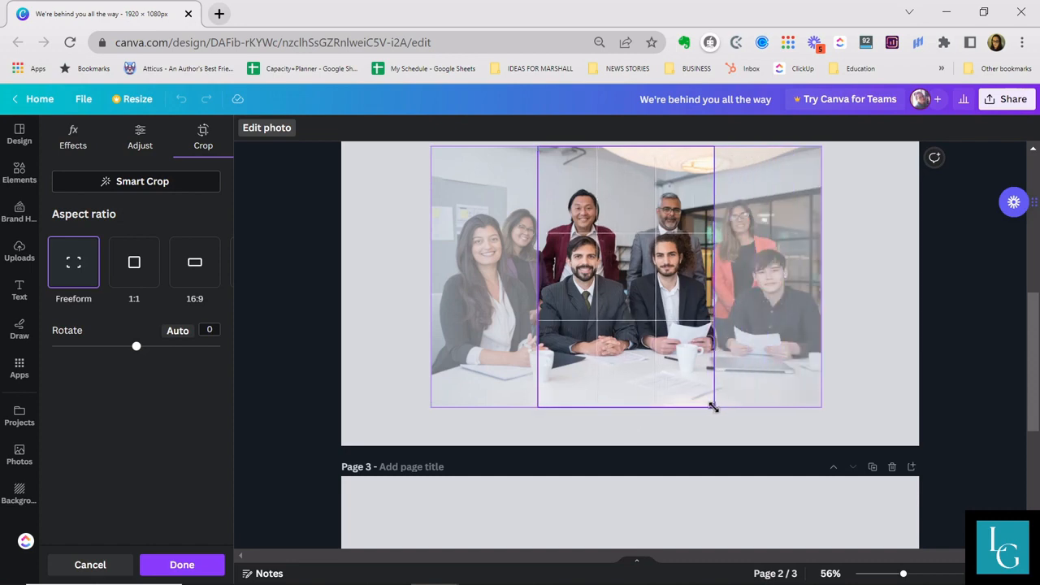
left_click_drag(711, 406, 711, 406)
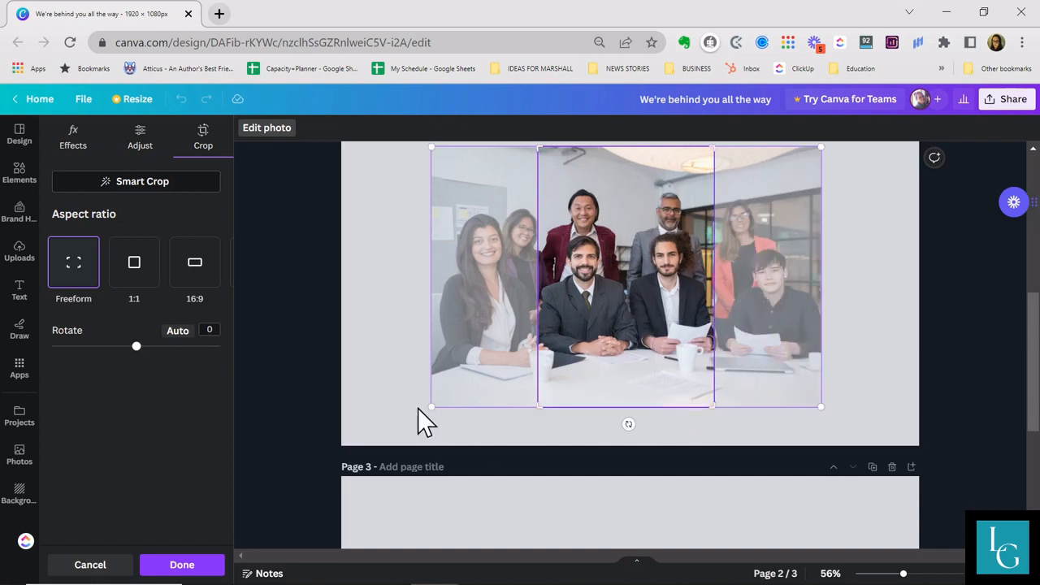
left_click(182, 566)
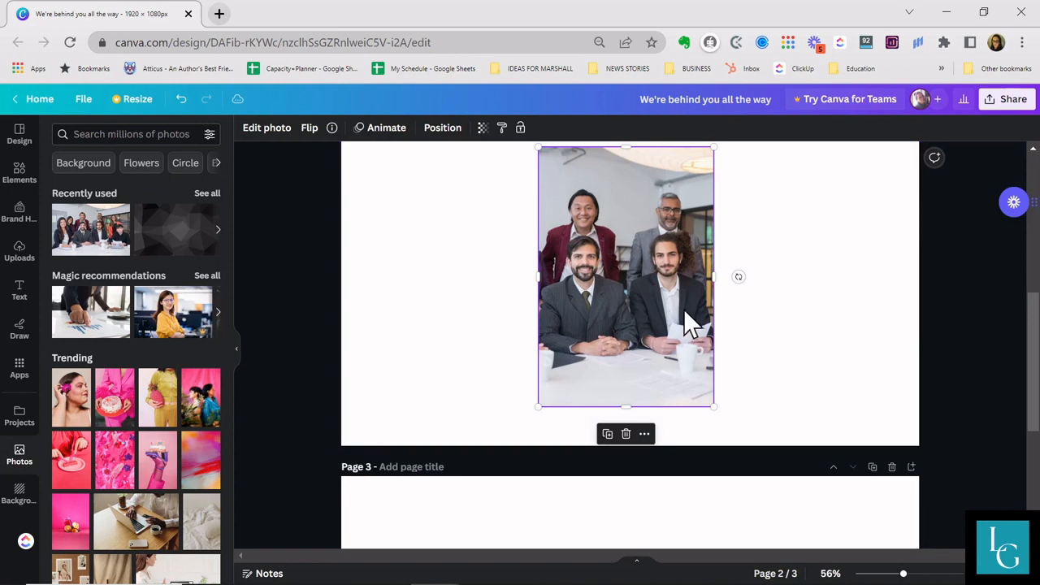
scroll(666, 260, "up", 5)
scroll(691, 268, "down", 2)
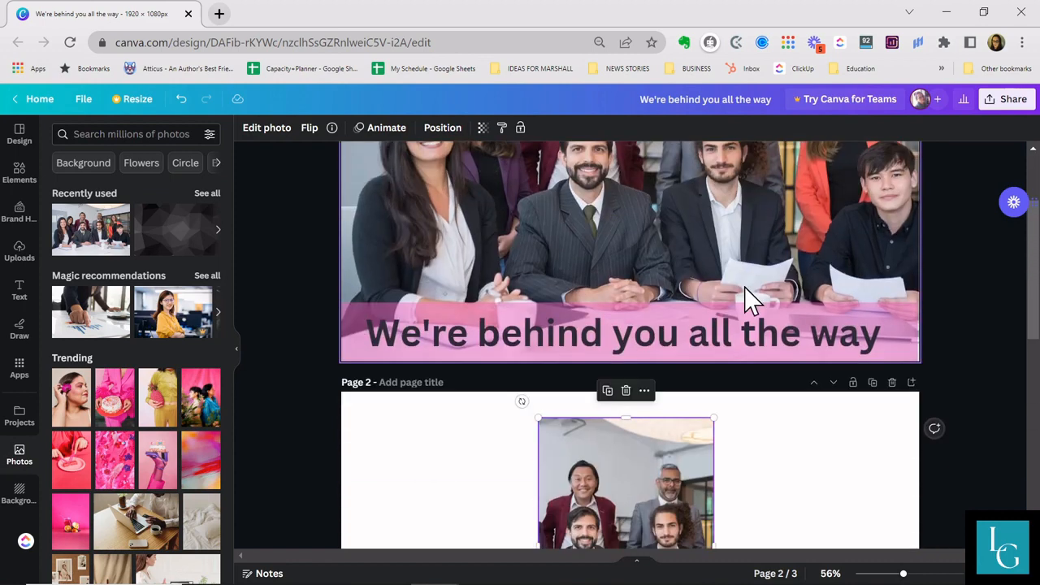
scroll(748, 297, "down", 3)
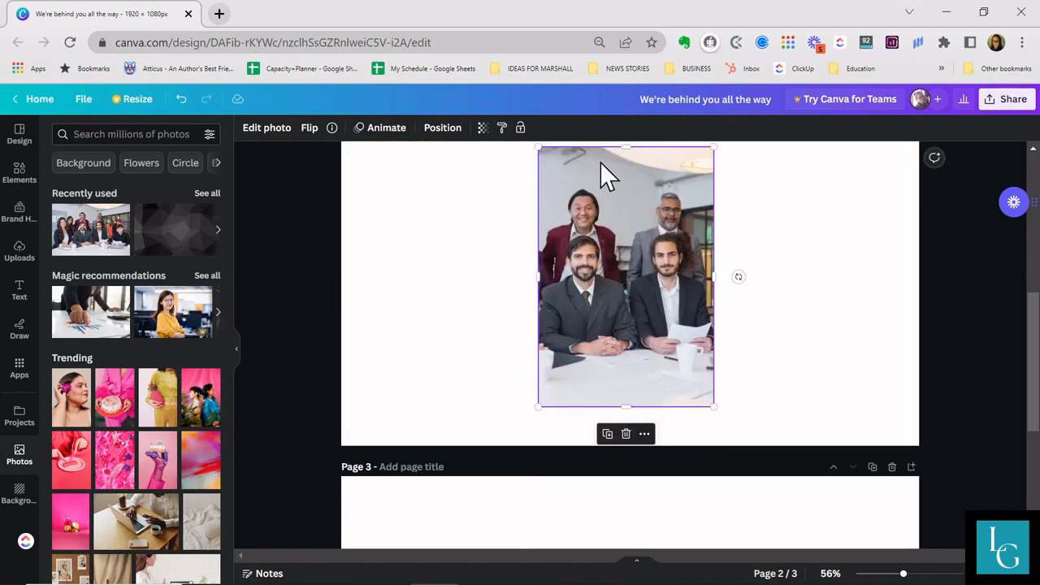
- Tighten the Freeform crop of the page 2 photo, trimming the table at its lower edge and the ceiling above the men's heads
double_click(623, 381)
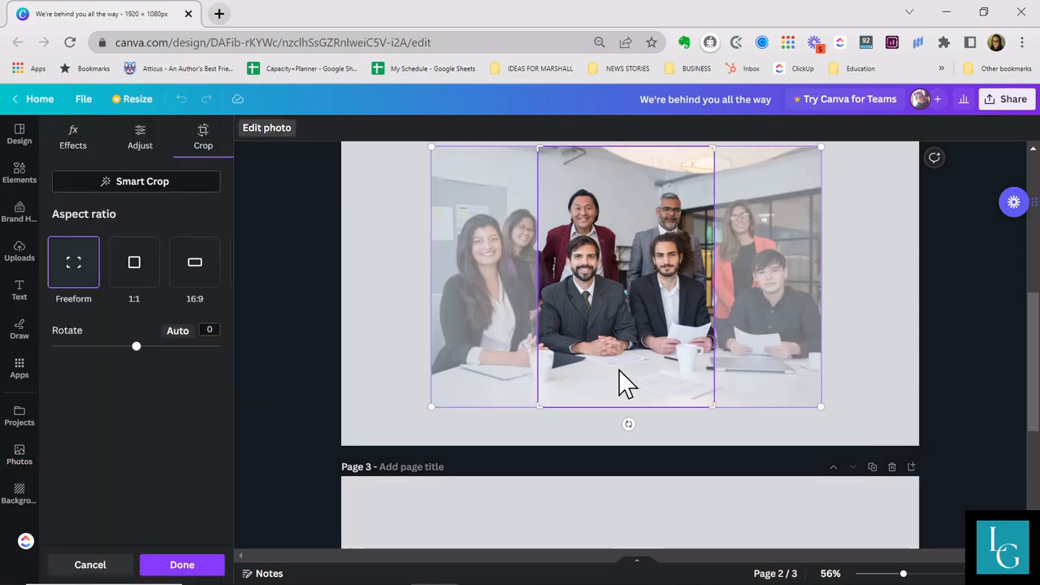
left_click_drag(535, 408, 537, 375)
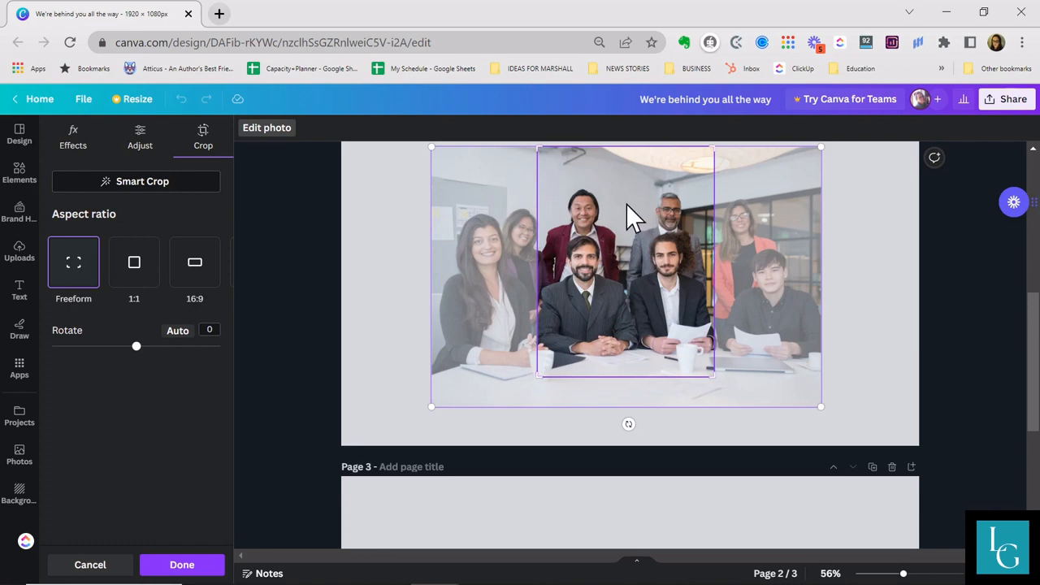
scroll(536, 179, "up", 3)
key("Return")
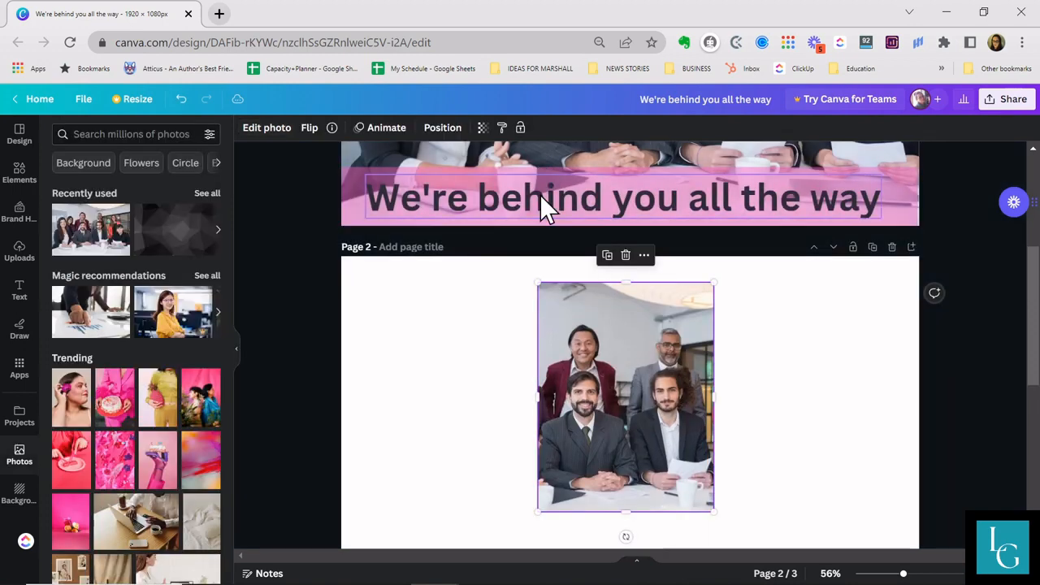
double_click(600, 362)
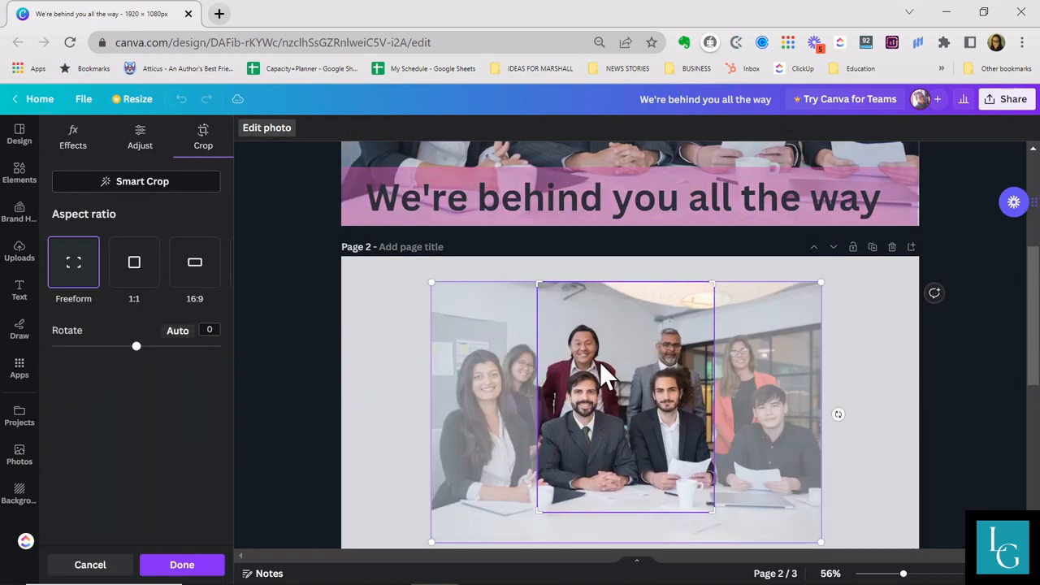
left_click_drag(537, 279, 541, 320)
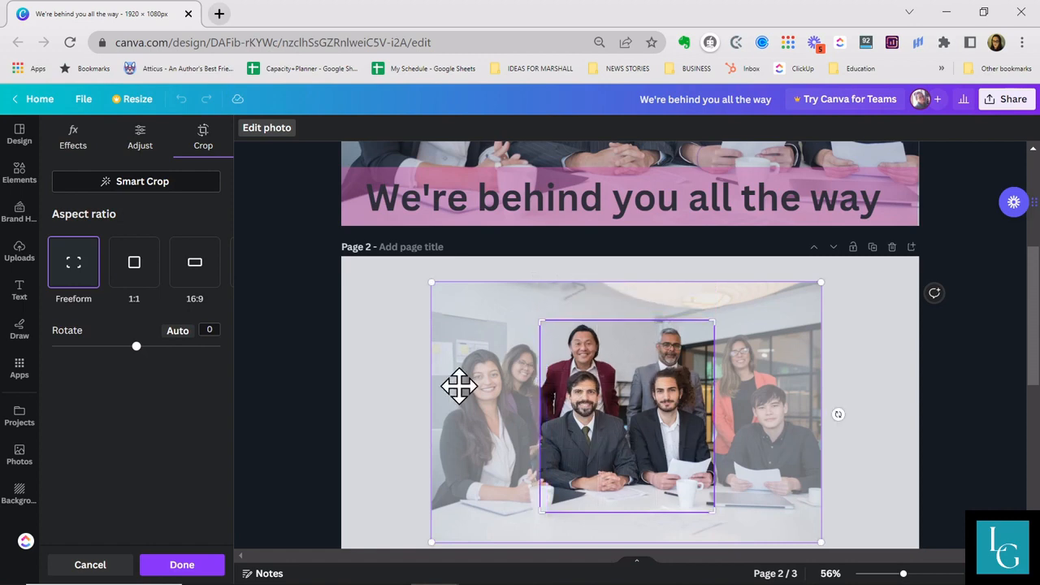
left_click(203, 563)
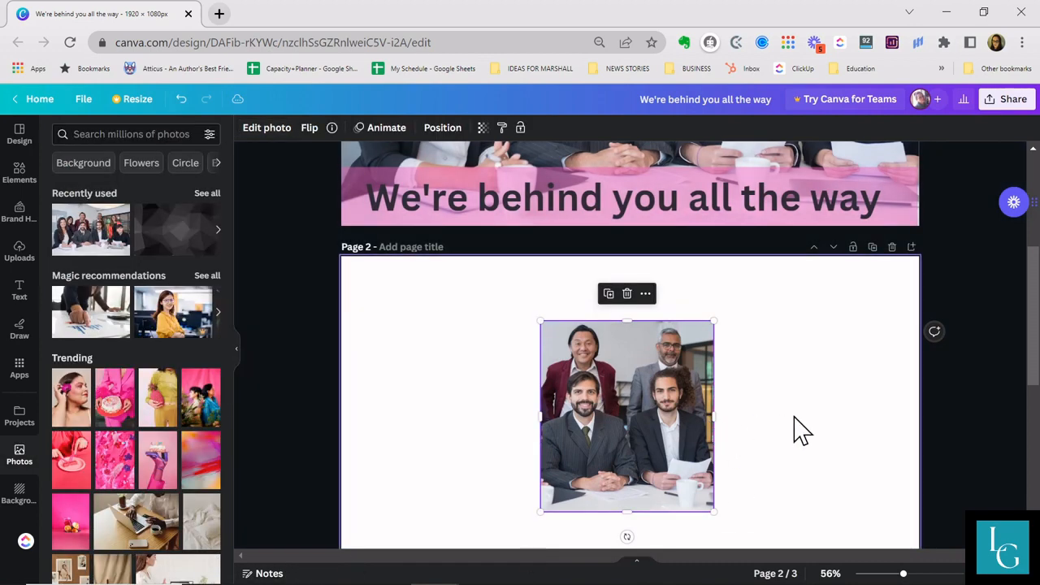
- Add the full team photo from the recently used photos again and move it from page 2 to page 3
scroll(793, 429, "down", 1)
scroll(803, 418, "down", 1)
scroll(803, 417, "up", 2)
left_click_drag(61, 235, 536, 447)
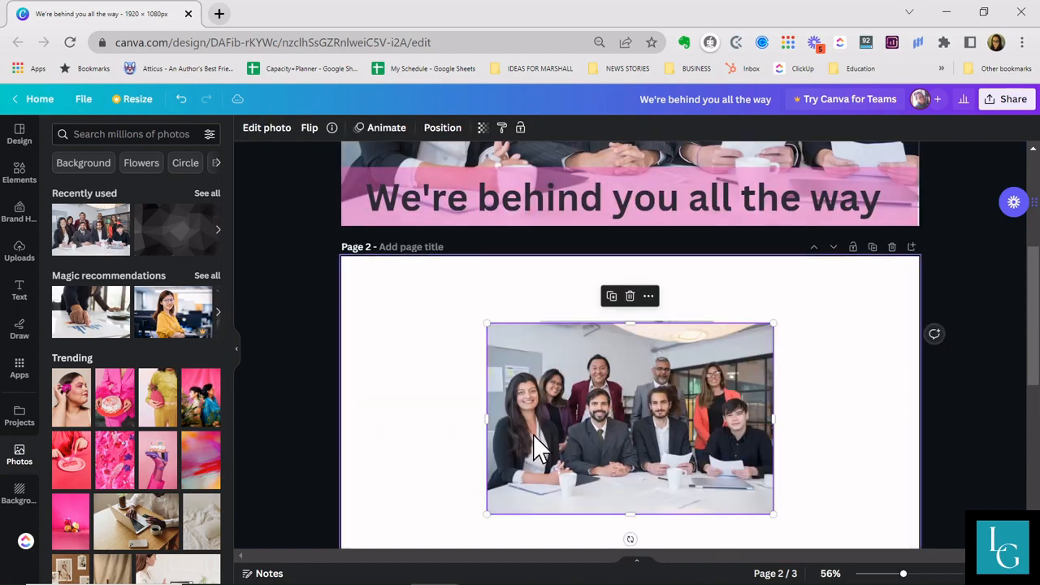
left_click_drag(622, 396, 671, 450)
scroll(608, 404, "down", 3)
scroll(836, 378, "up", 3)
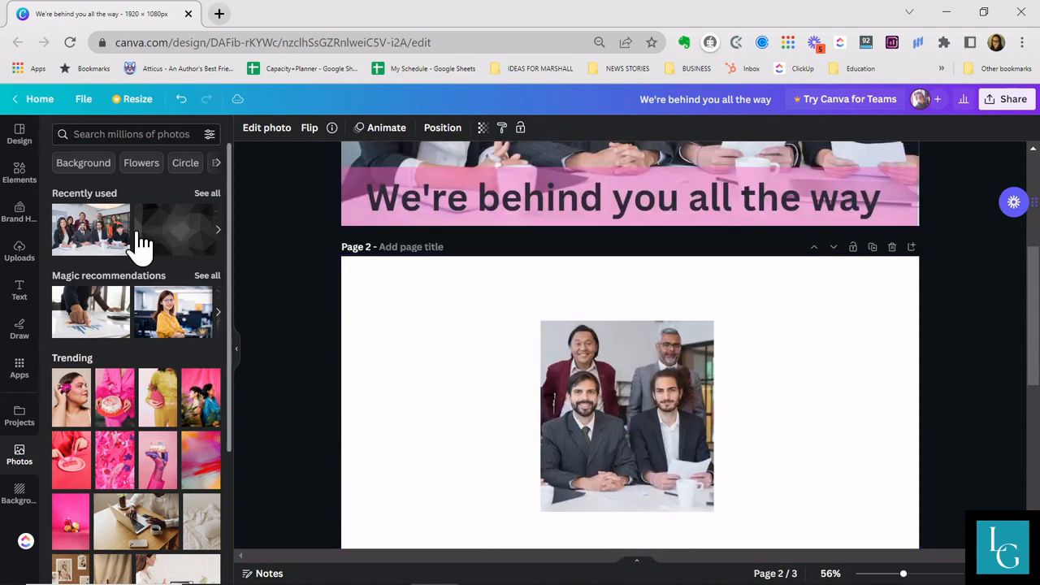
left_click(803, 409)
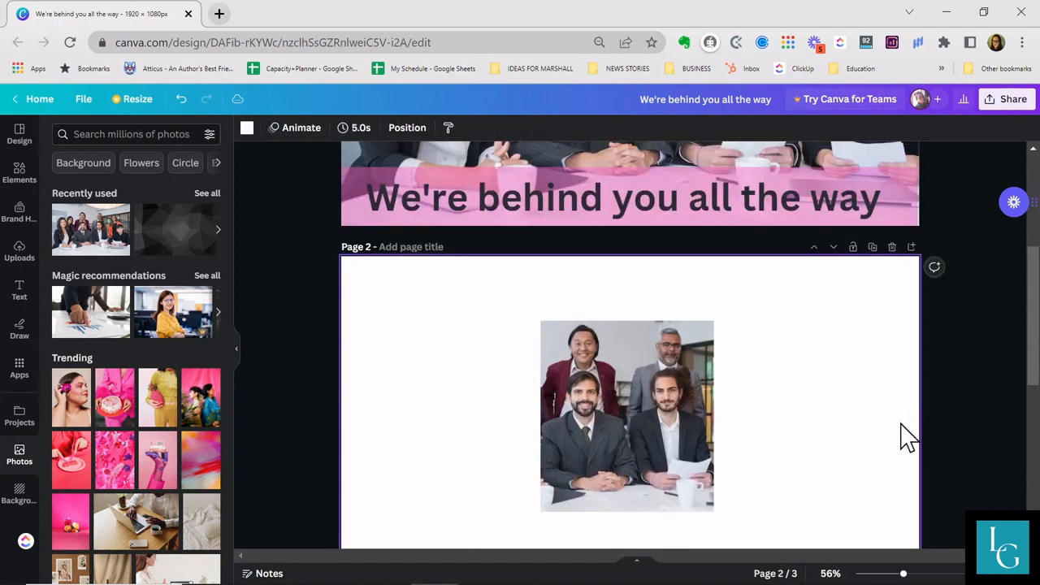
- Enlarge the cropped photo of the four men to about the full height of page 2 and reposition it near the centre
left_click(592, 436)
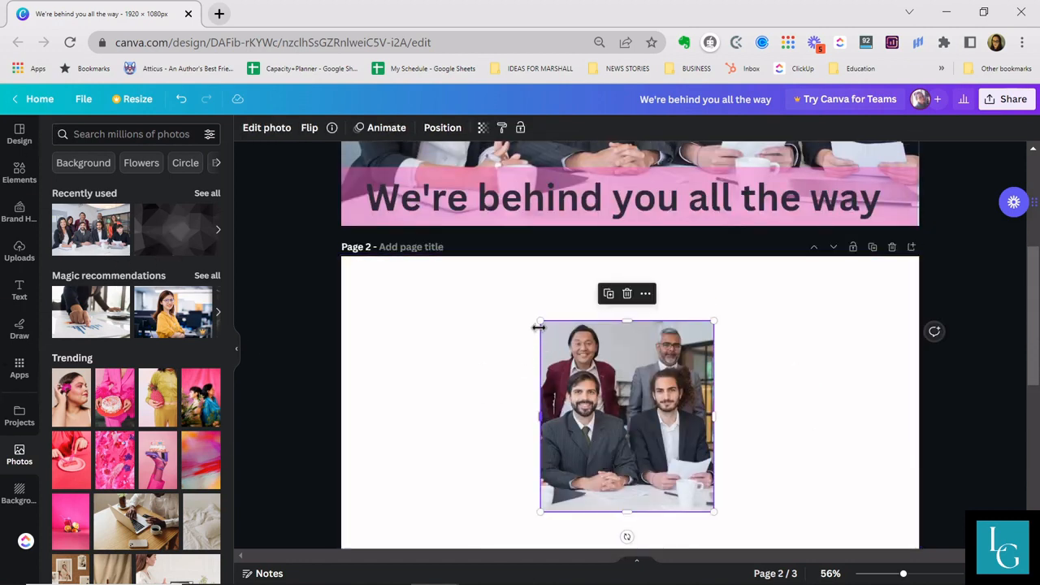
left_click_drag(536, 321, 430, 290)
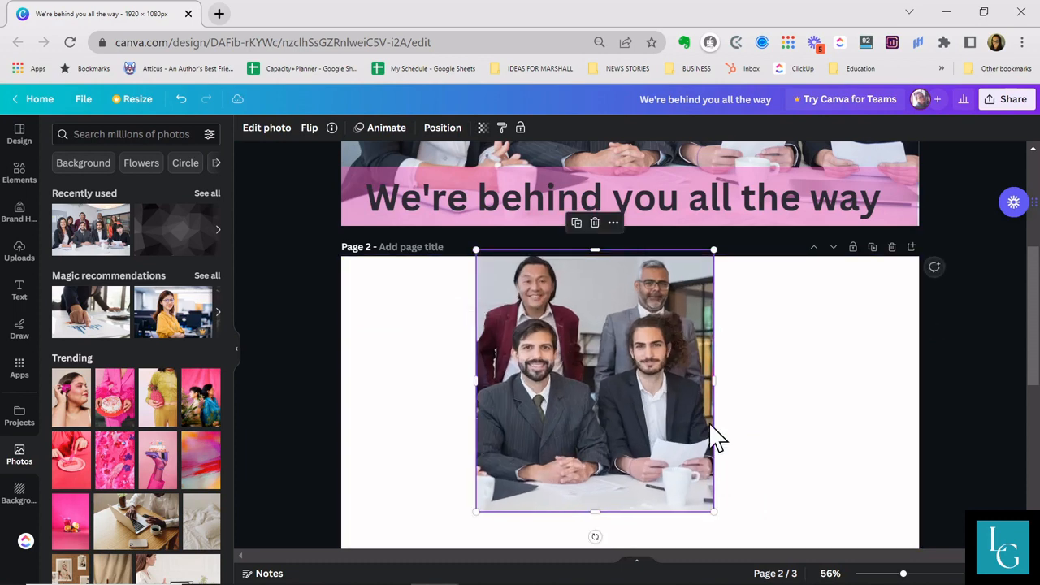
scroll(717, 439, "down", 3)
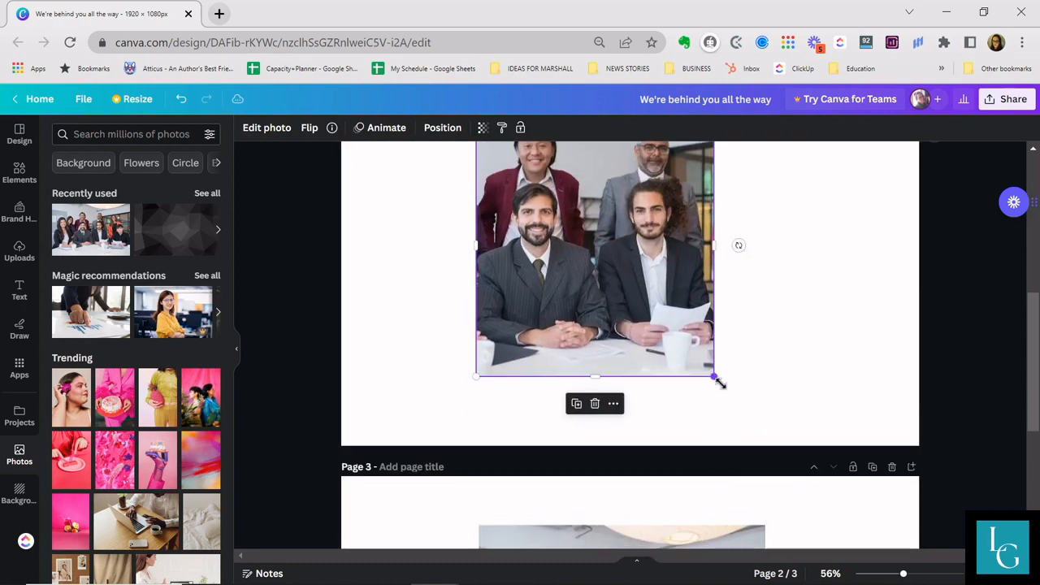
left_click_drag(720, 383, 783, 449)
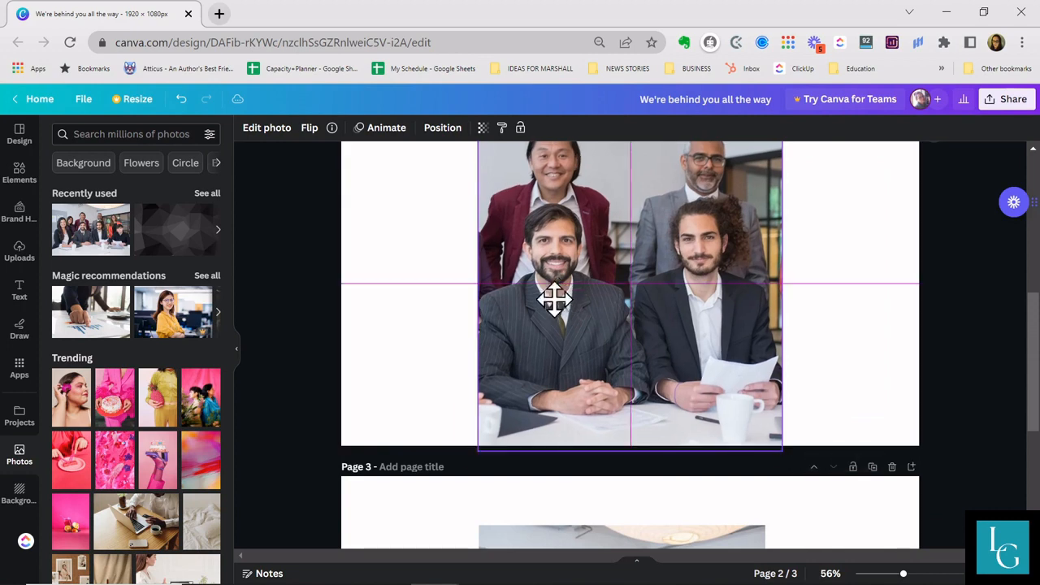
left_click_drag(554, 298, 545, 313)
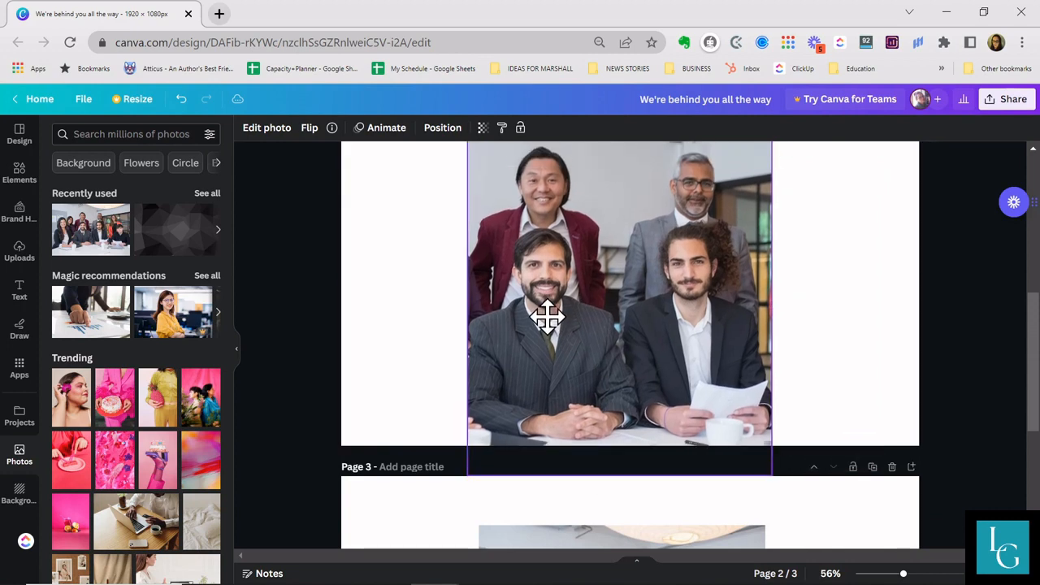
left_click(435, 311)
- Move the enlarged photo of the four men to the left side of page 2
scroll(731, 358, "up", 5)
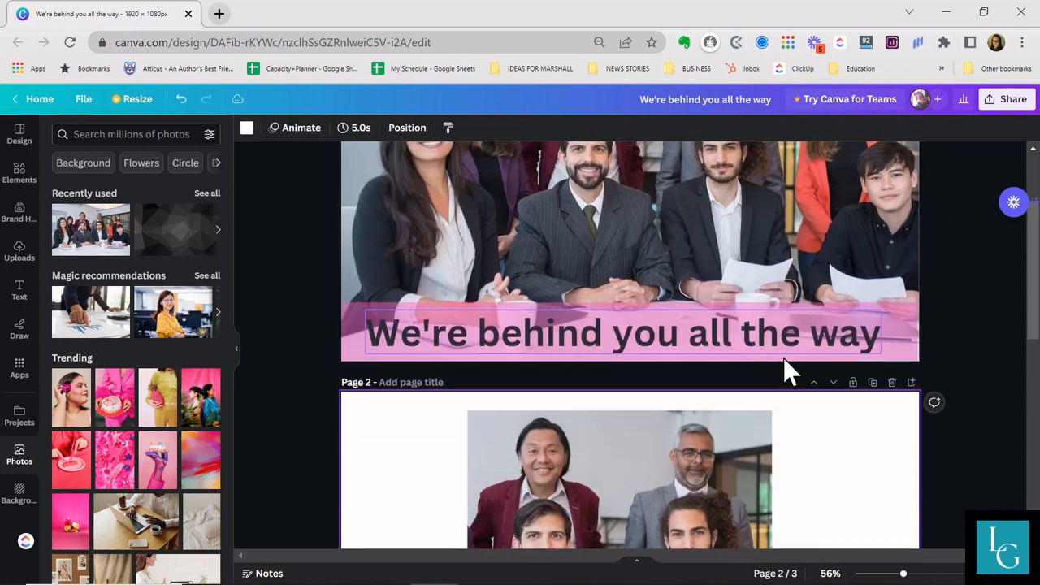
scroll(783, 370, "down", 3)
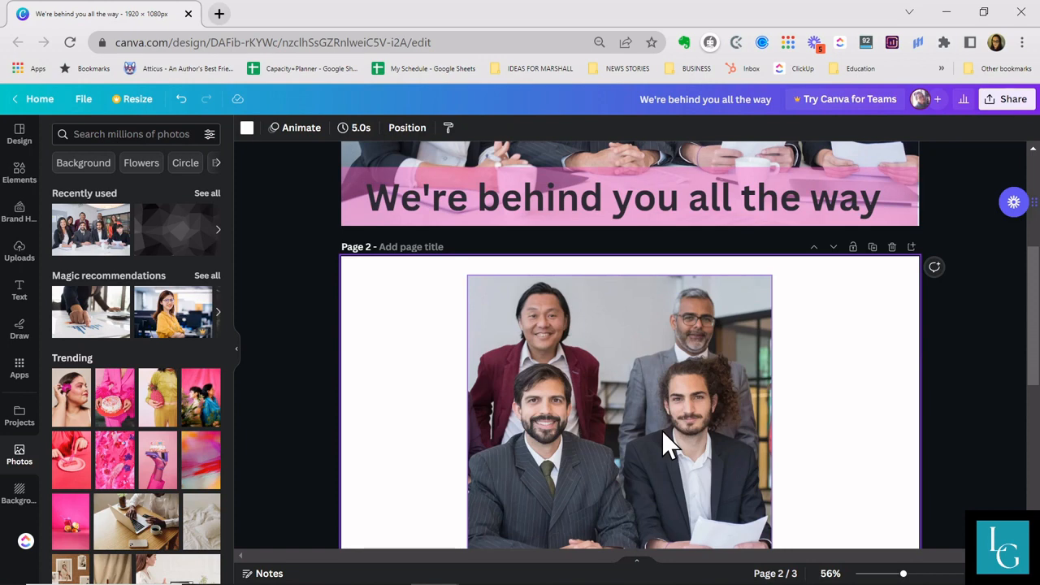
left_click_drag(665, 438, 540, 420)
left_click(742, 402)
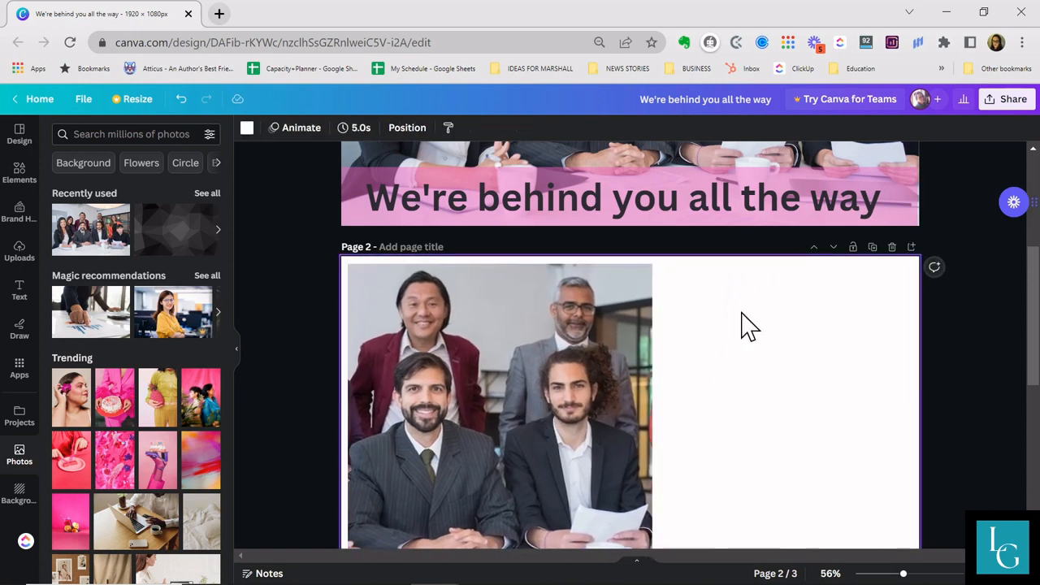
- Search the elements library for "overlay"
left_click(104, 135)
left_click(18, 176)
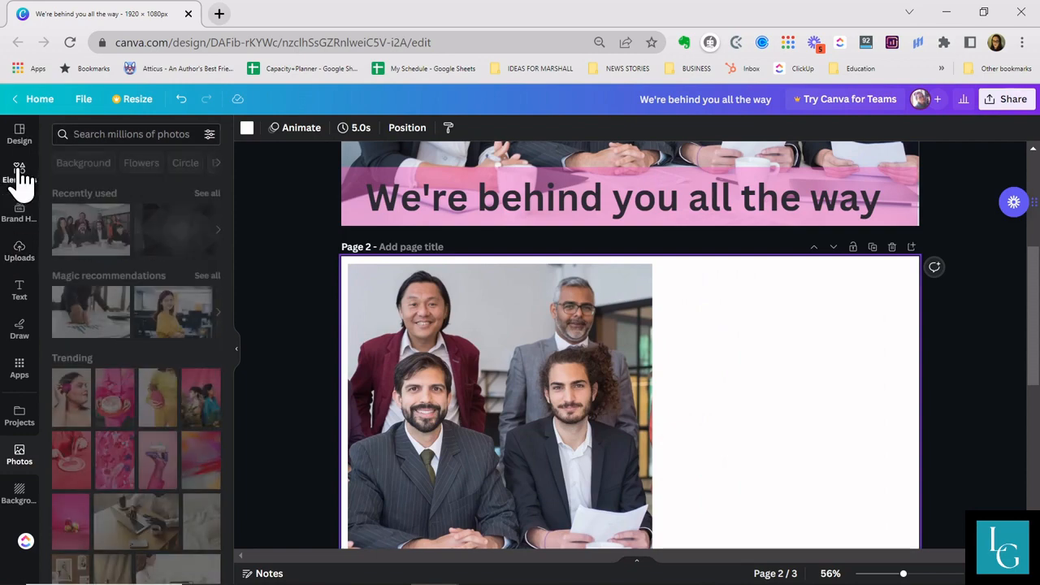
left_click(88, 134)
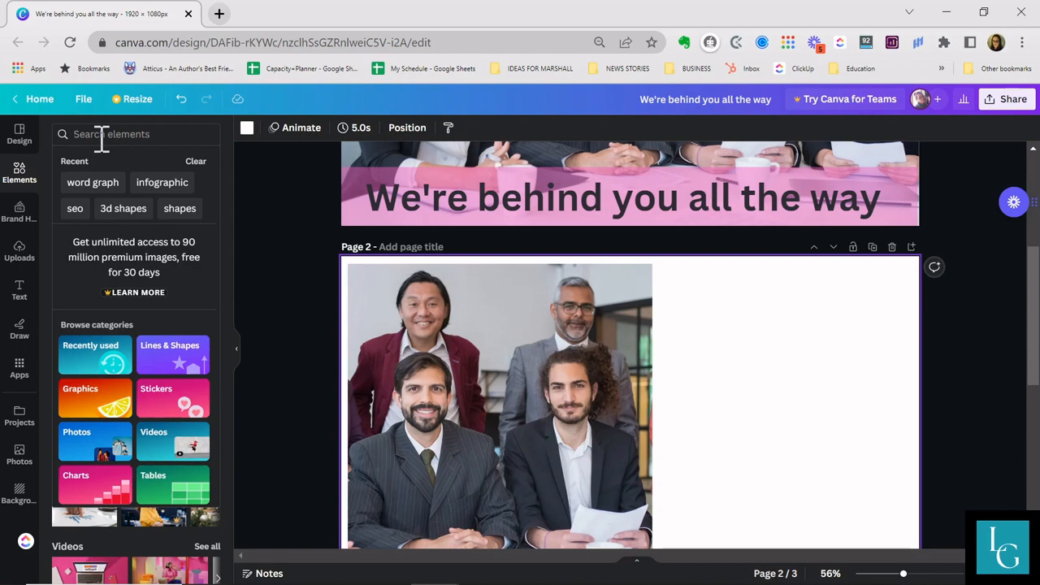
type("overlay")
key("Return")
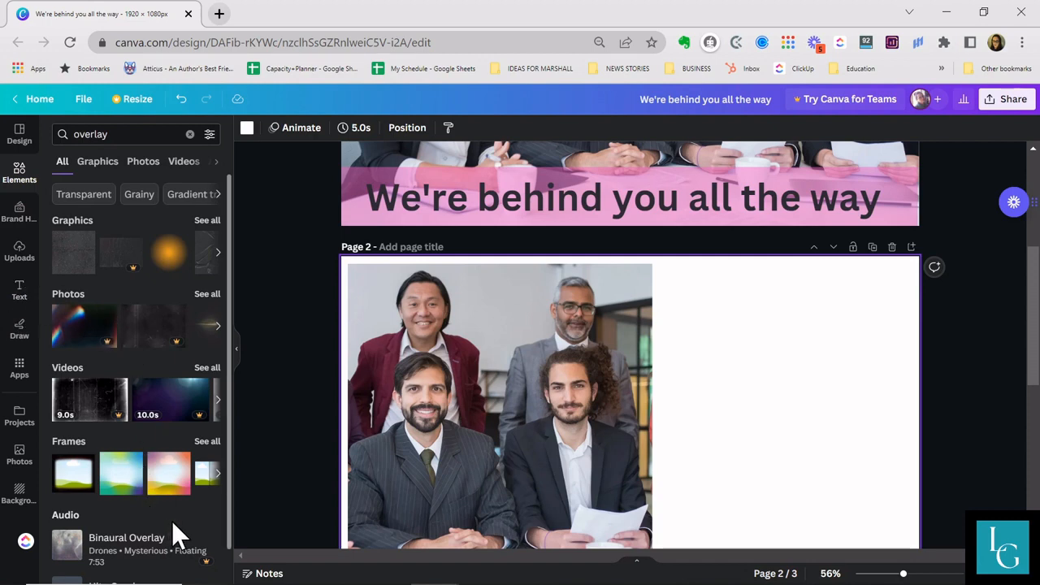
- Add the black frame with blurred edges to page 2, enlarge it and move it over the right part of the photo
scroll(146, 522, "down", 1)
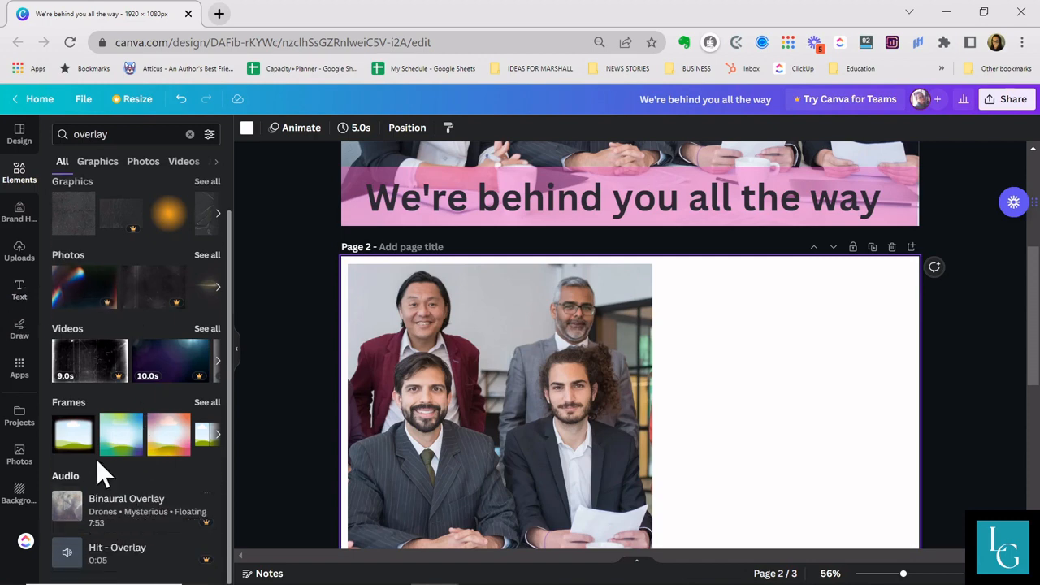
left_click(74, 436)
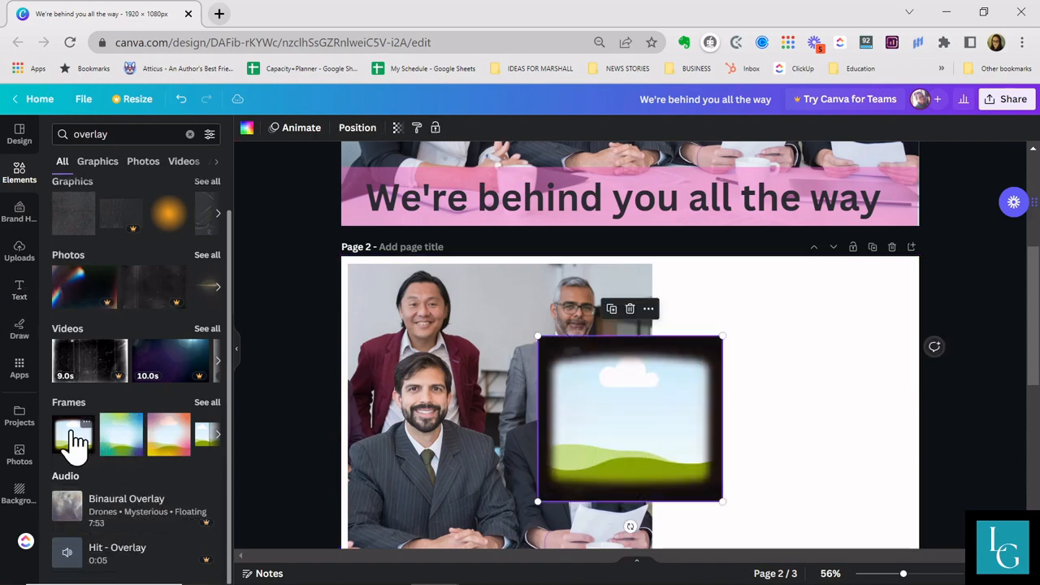
left_click_drag(538, 337, 335, 298)
left_click_drag(531, 332, 599, 367)
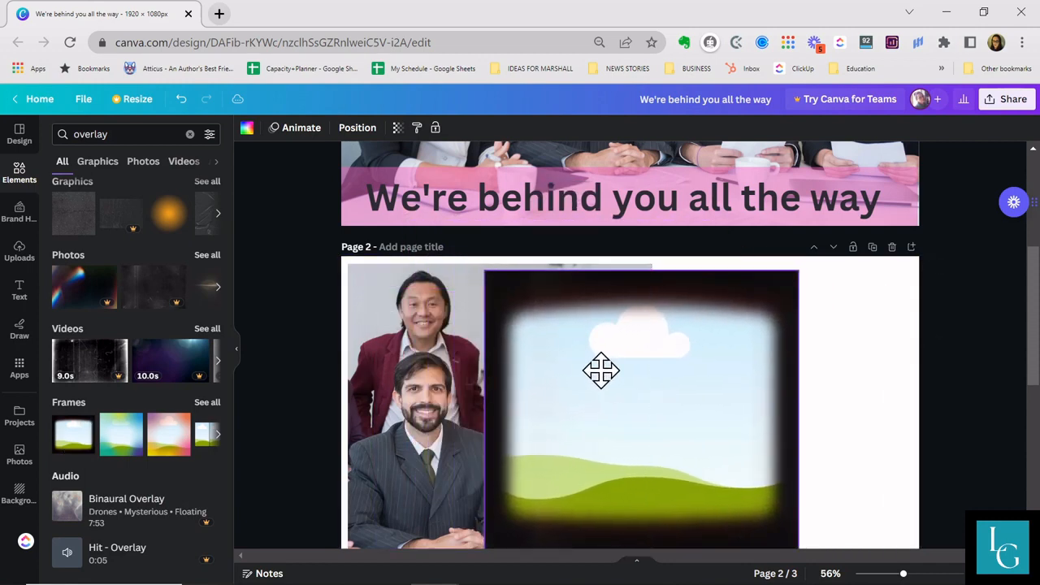
- Drop the photo of the four men into the black frame and view its crop inside the frame
left_click_drag(395, 404, 539, 418)
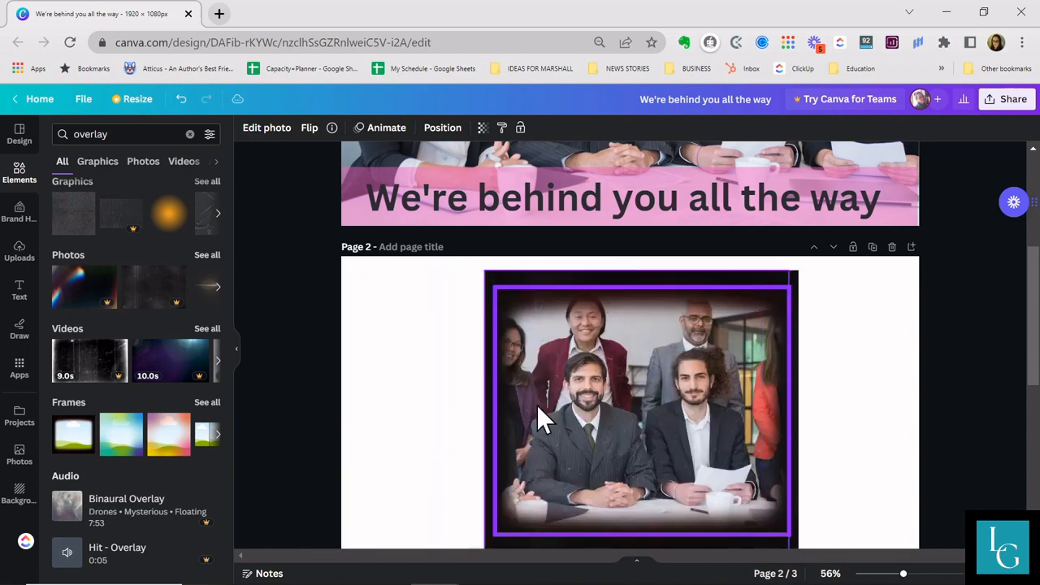
left_click(604, 450)
double_click(604, 450)
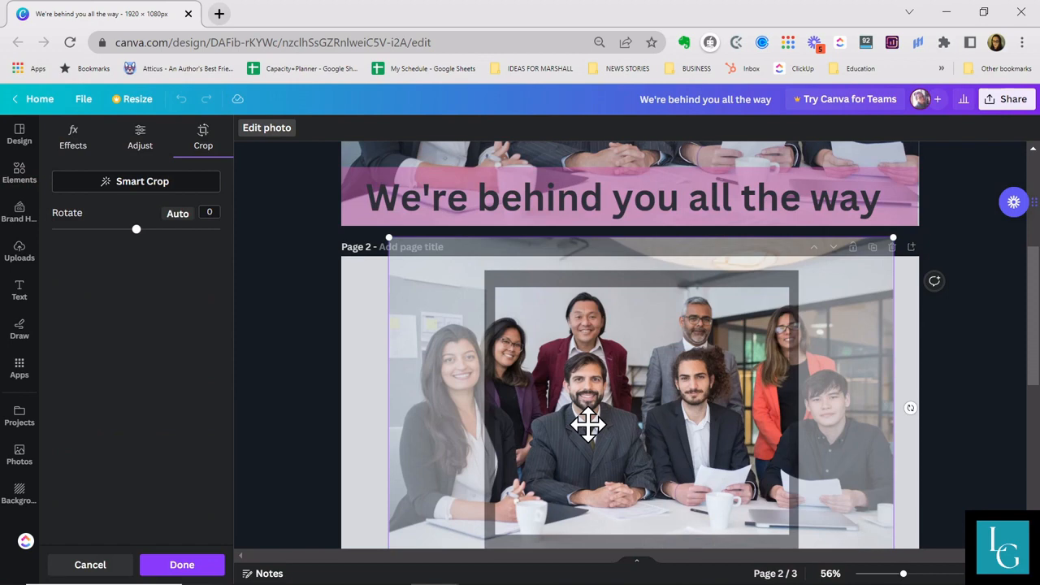
left_click(360, 406)
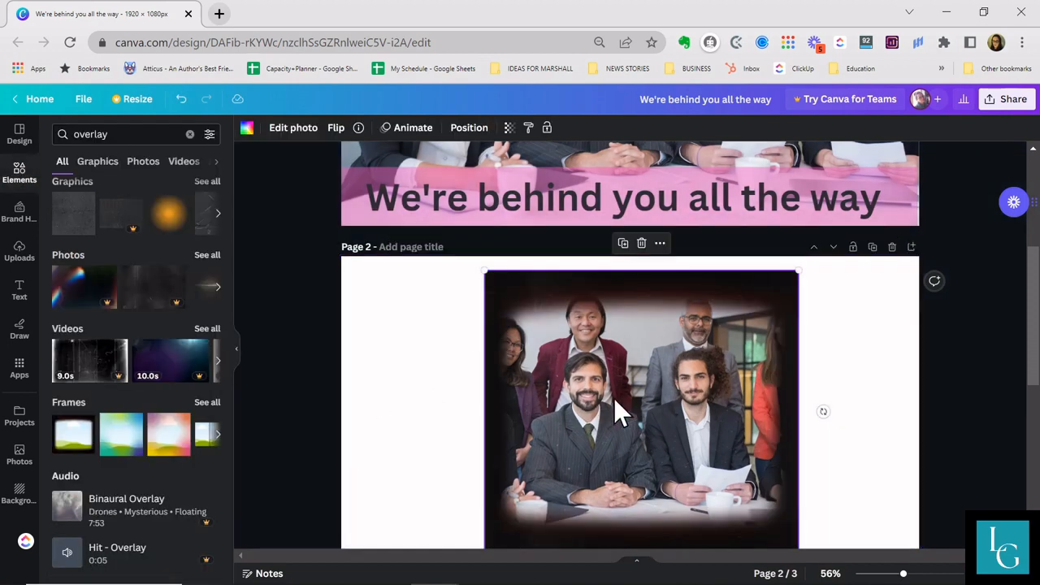
- Undo placing the photo in the black frame and delete the frame from page 2
left_click(182, 100)
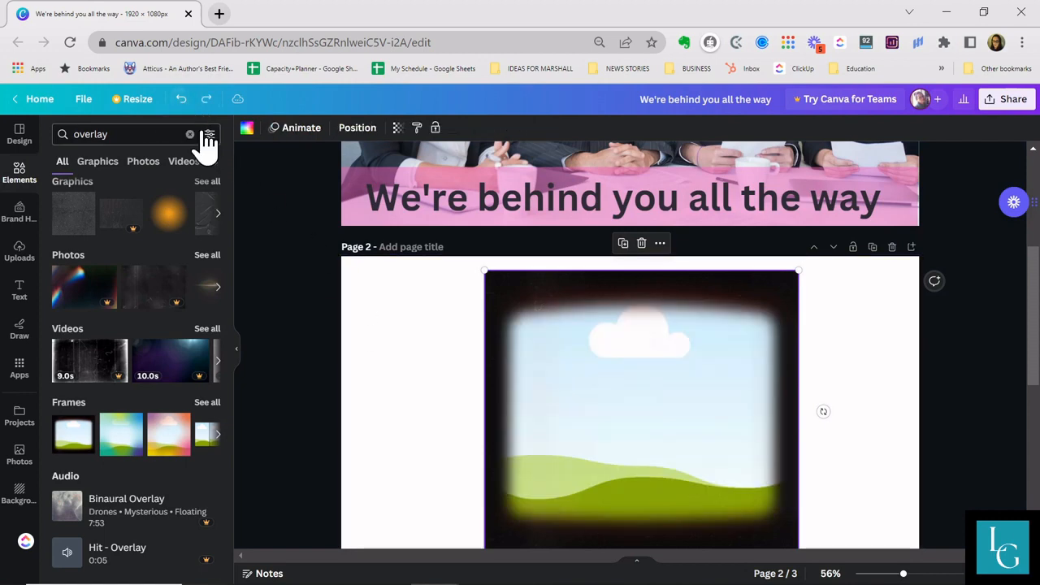
left_click(182, 100)
left_click(182, 100)
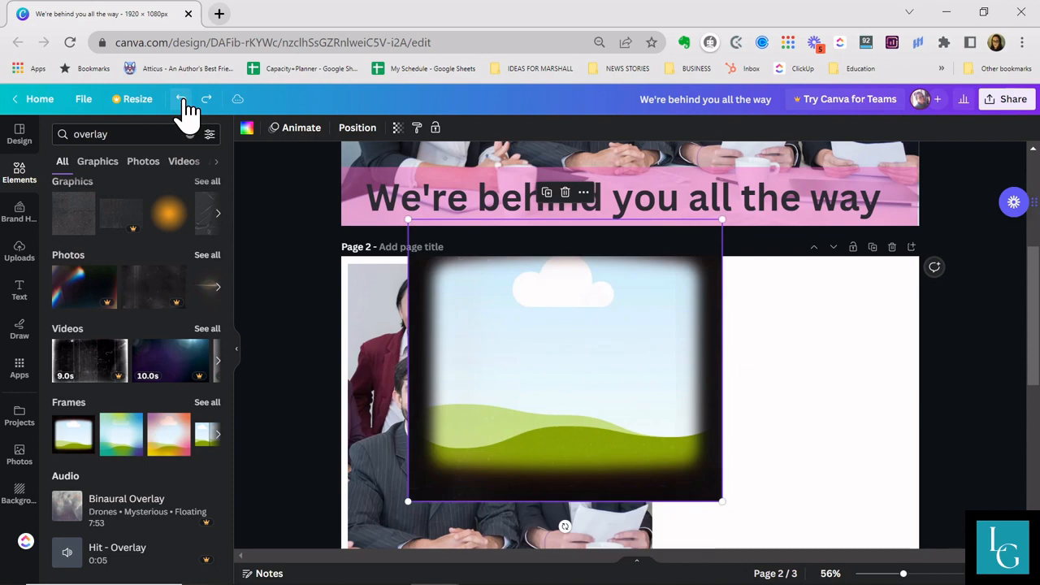
key("Delete")
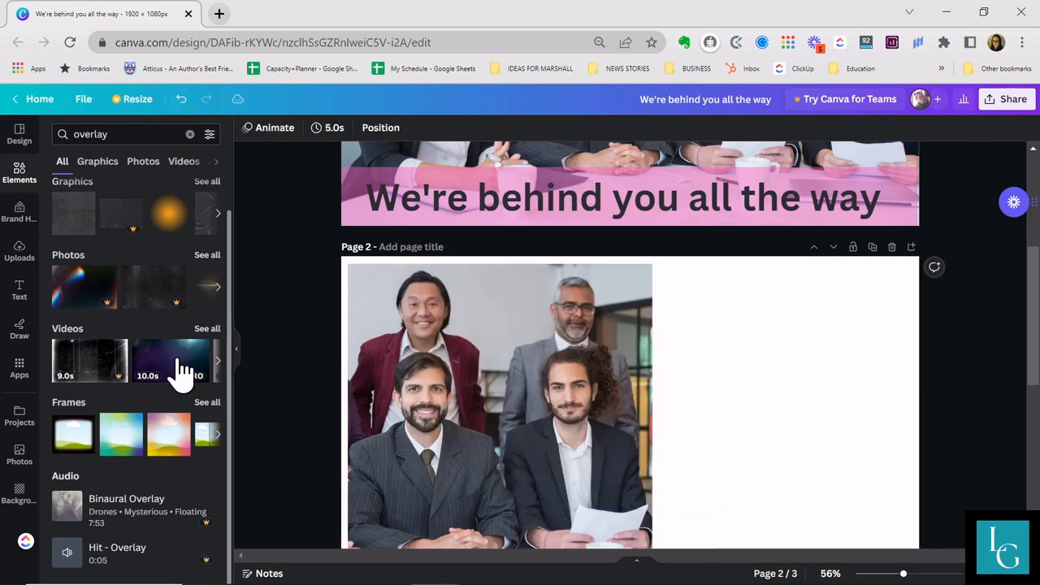
- Show all overlay frames, add the blue-green gradient frame to page 2 and place it beside the photo
left_click(201, 403)
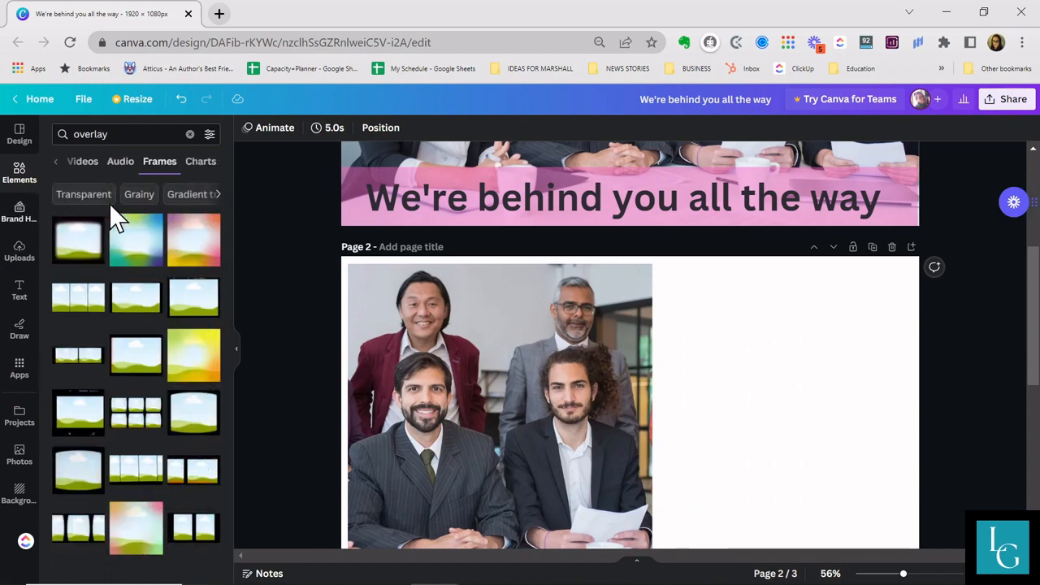
left_click(148, 249)
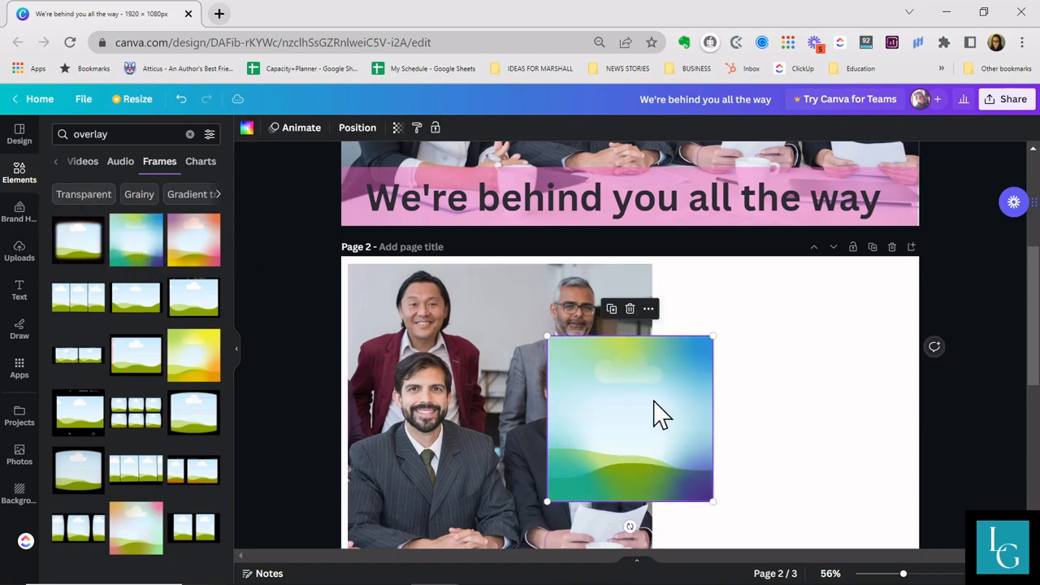
left_click_drag(657, 413, 815, 378)
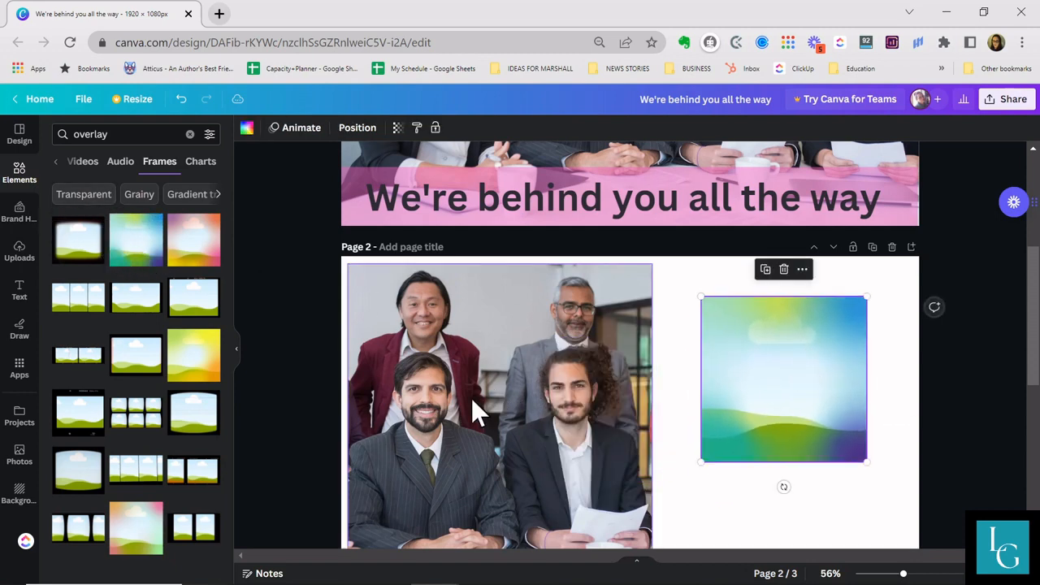
- Shift the photo of the four men slightly right and up, and delete the gradient frame from page 2
mouse_move(471, 398)
left_mouse_down()
mouse_move(755, 399)
mouse_move(409, 371)
mouse_move(495, 395)
mouse_move(485, 393)
left_mouse_up()
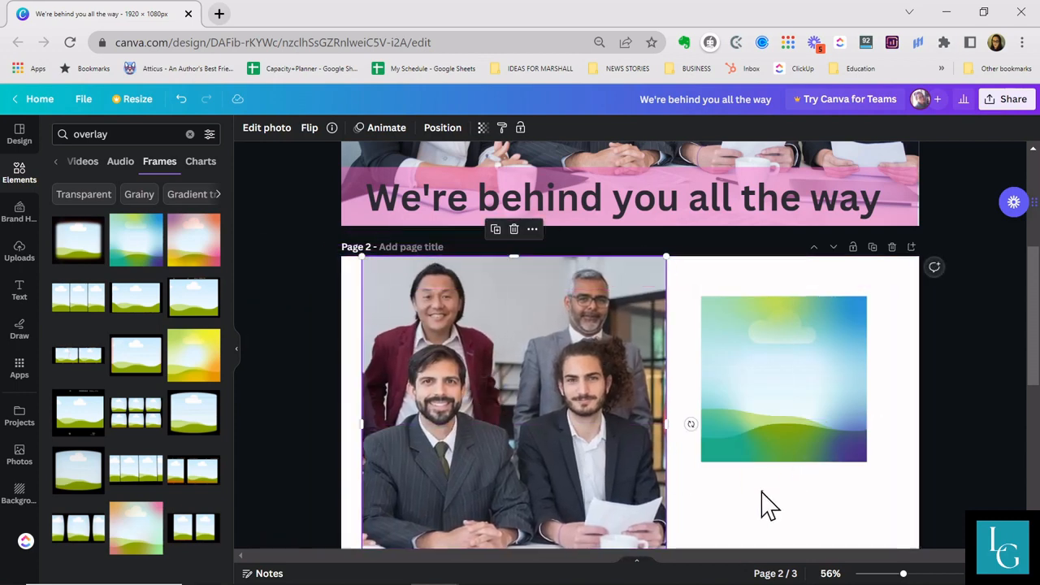
left_click(761, 497)
left_click(770, 426)
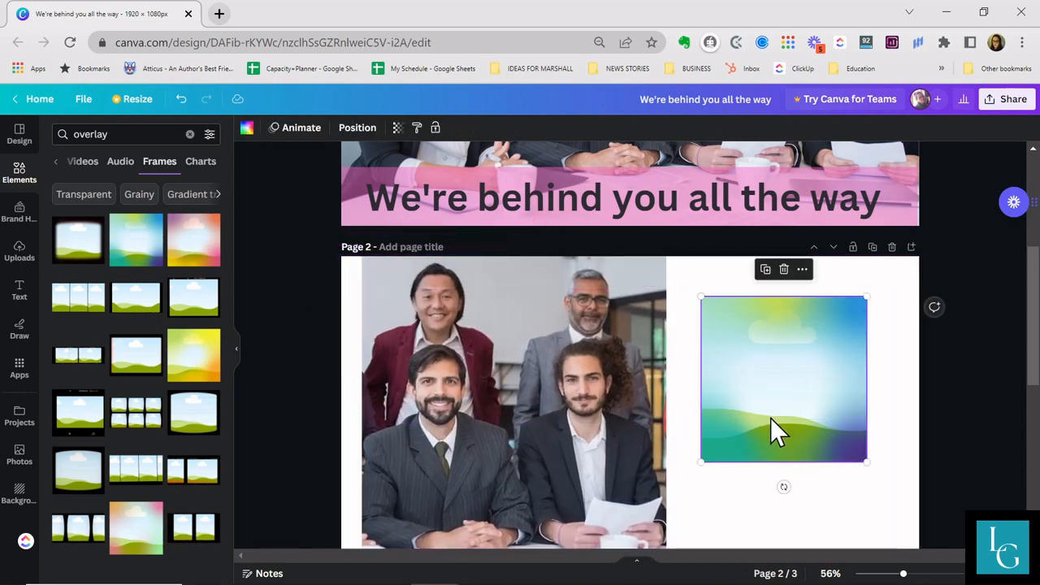
key("Delete")
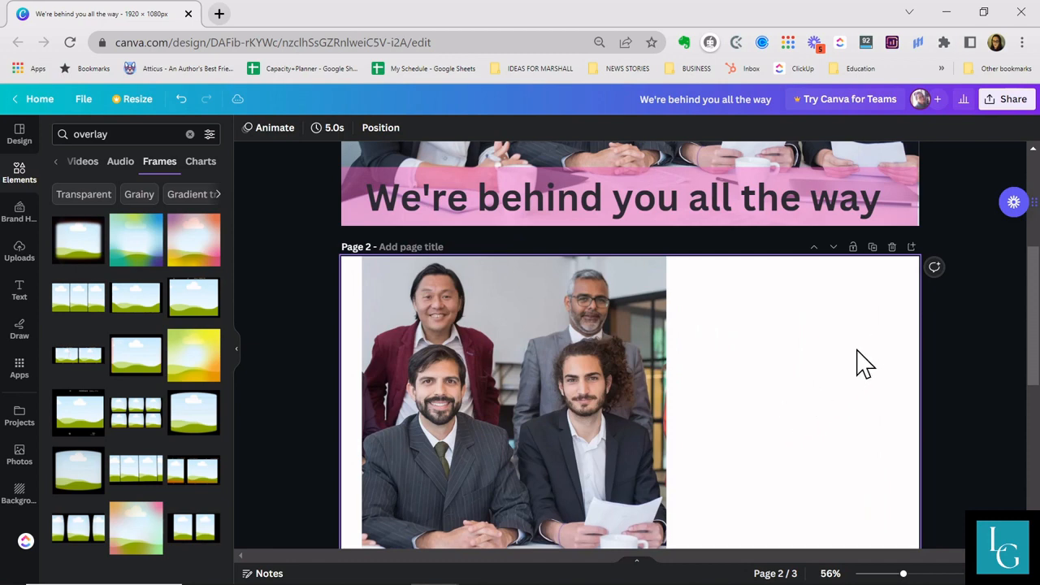
- Try setting the photo of the four men as page 2's background, and undo the change
left_click(557, 366)
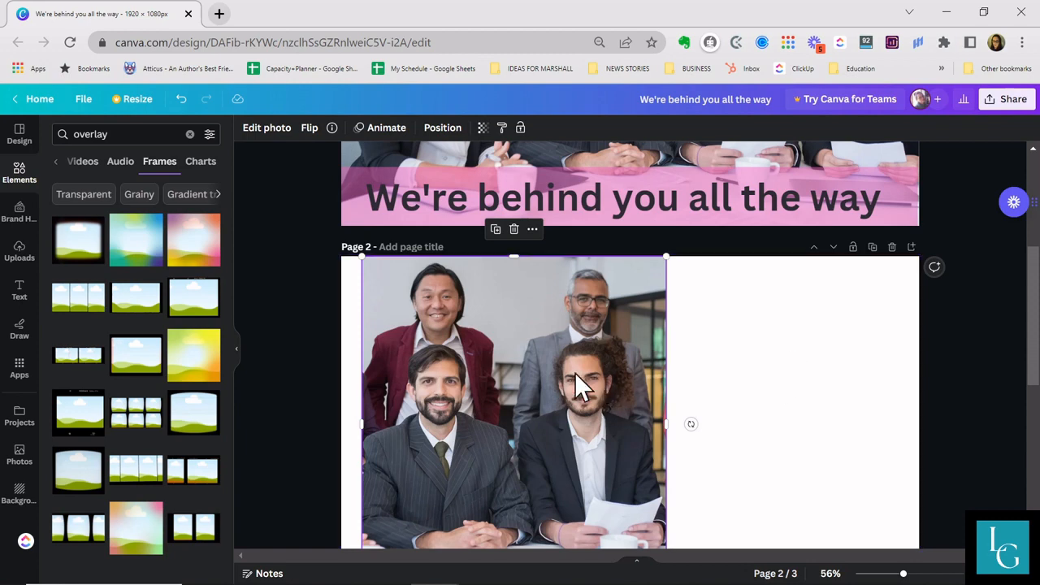
right_click(519, 369)
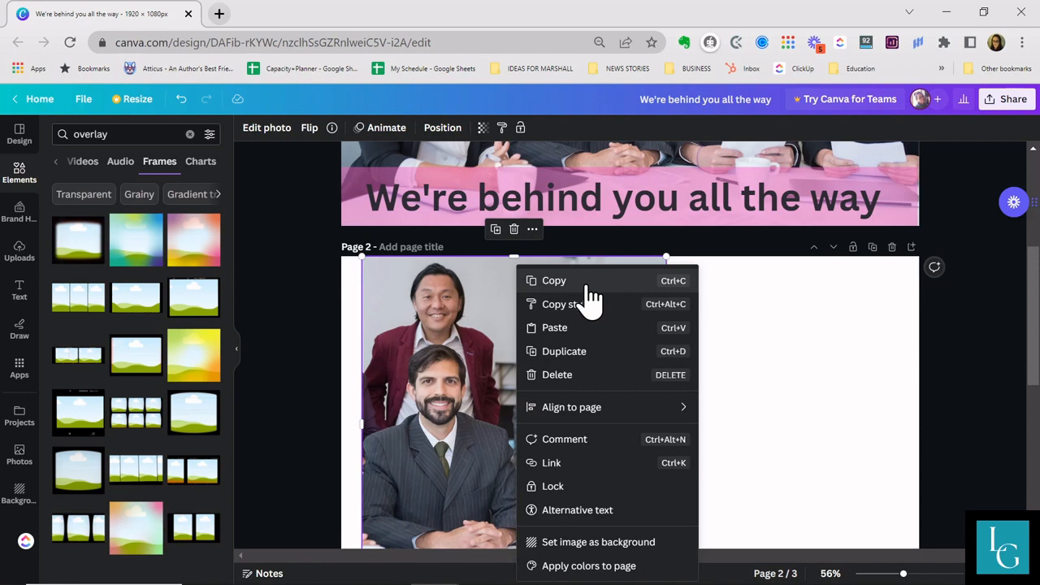
left_click(572, 541)
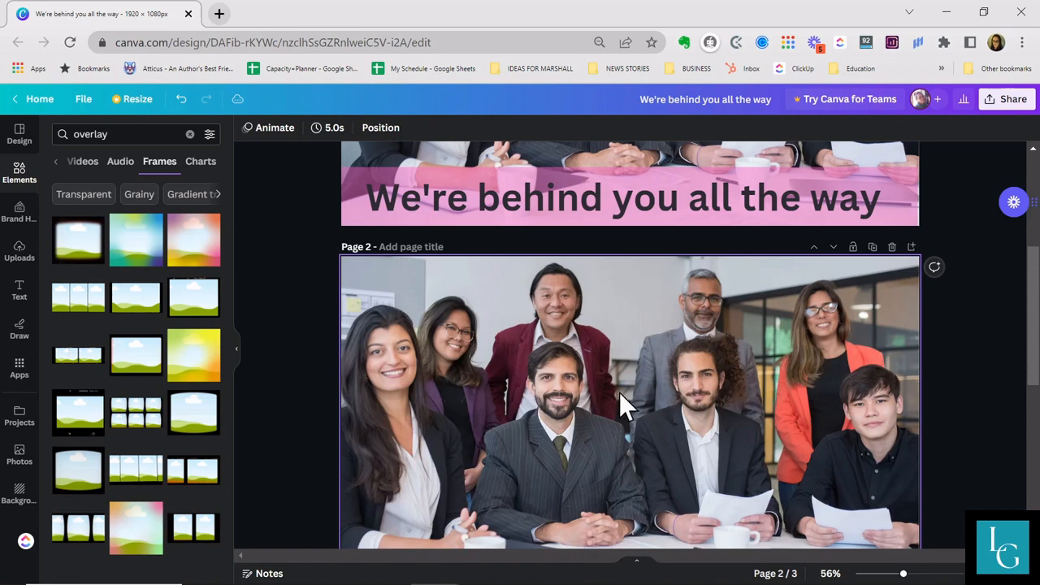
left_click(181, 99)
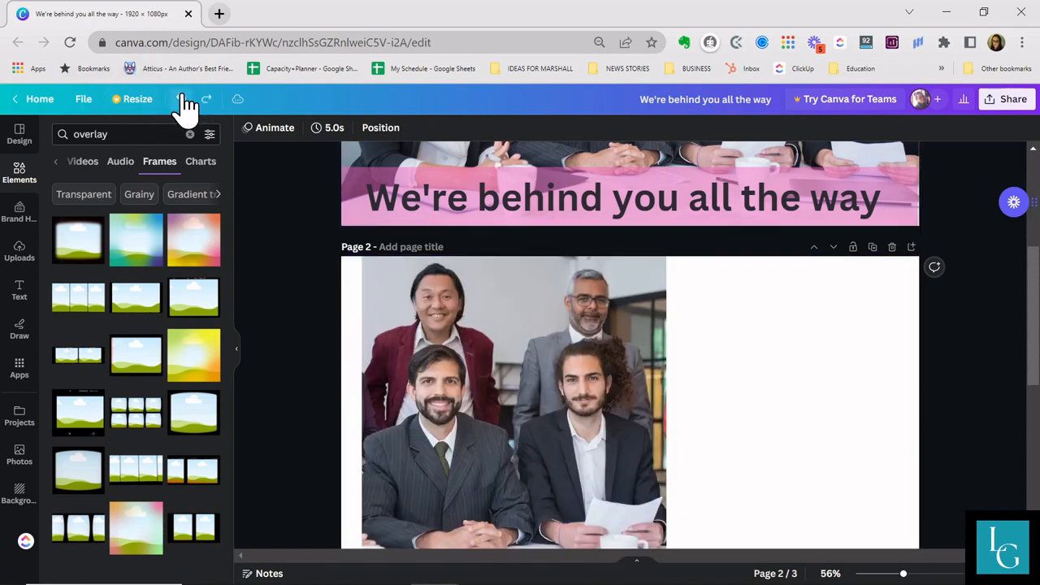
left_click(711, 449)
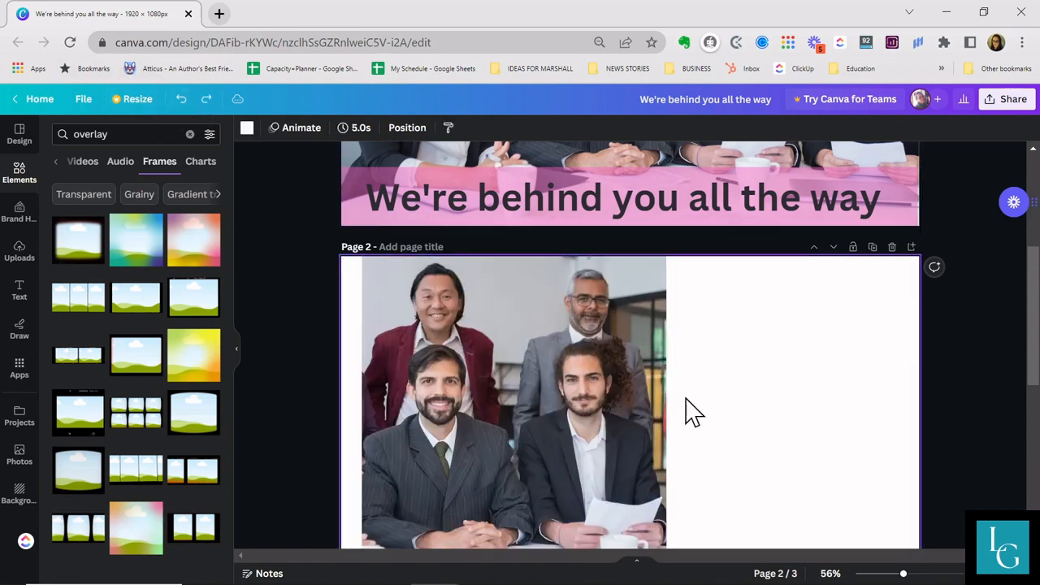
scroll(685, 412, "down", 3)
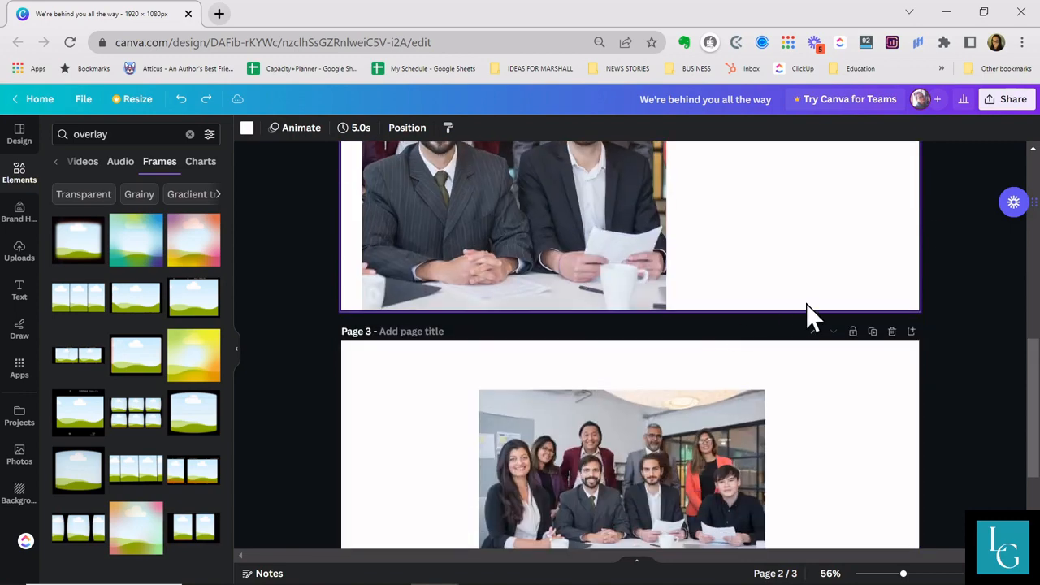
scroll(792, 317, "up", 3)
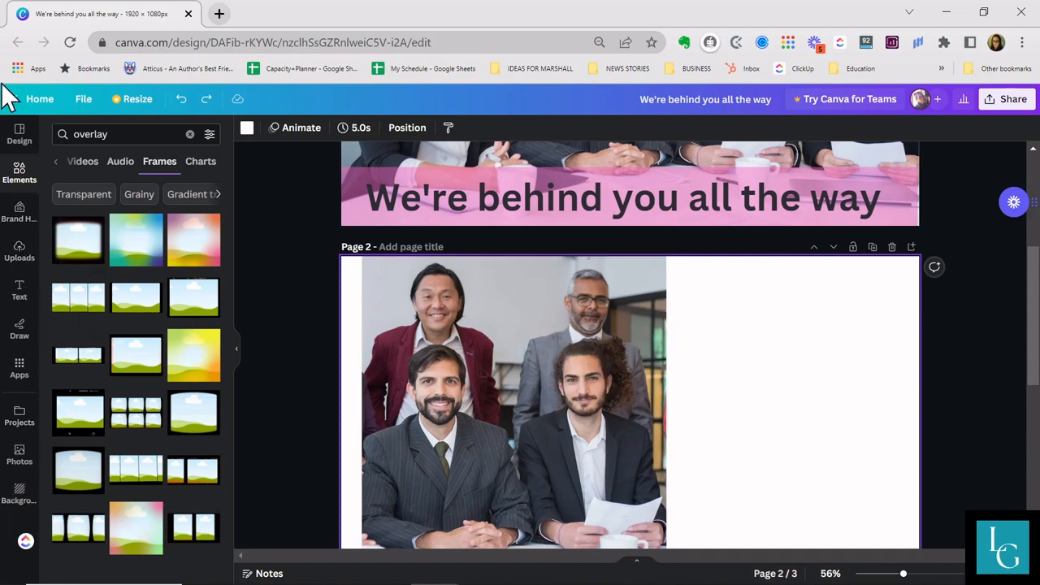
- Duplicate page 2 with its photo moved toward the middle, and shift the original page's photo to the right side
left_click(13, 133)
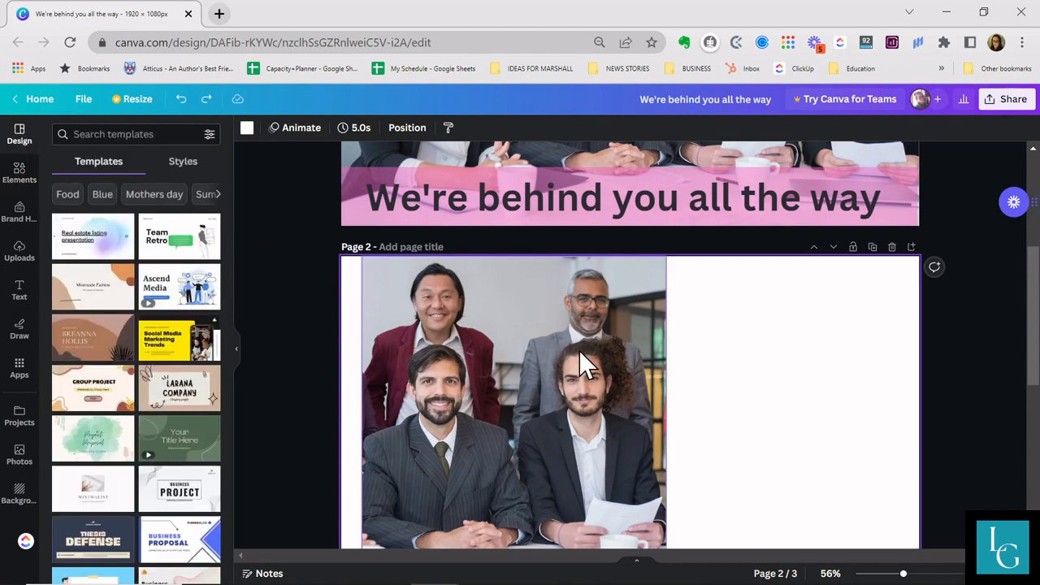
left_click_drag(560, 354, 642, 366)
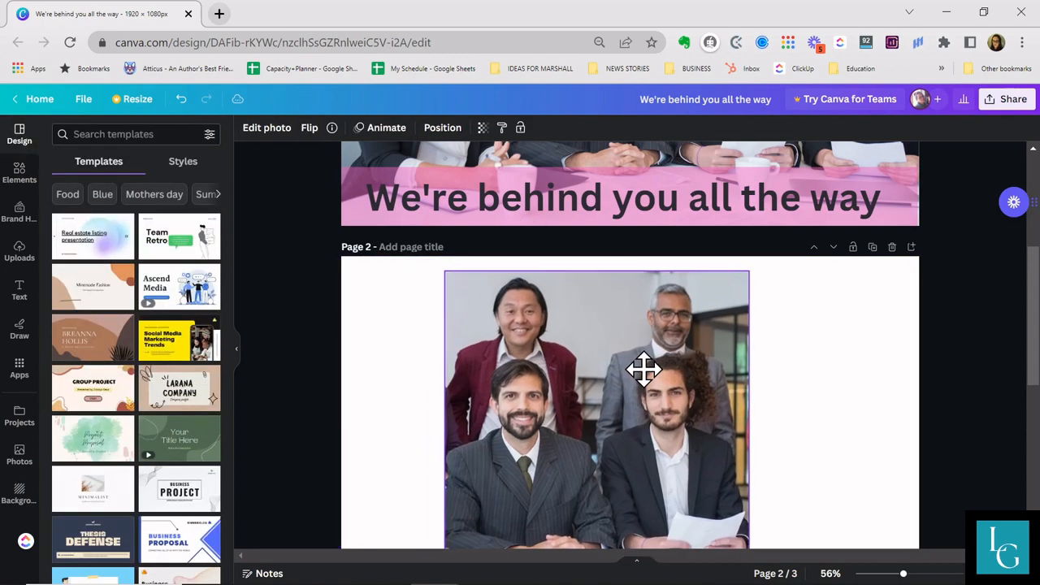
left_click(872, 246)
scroll(494, 351, "up", 5)
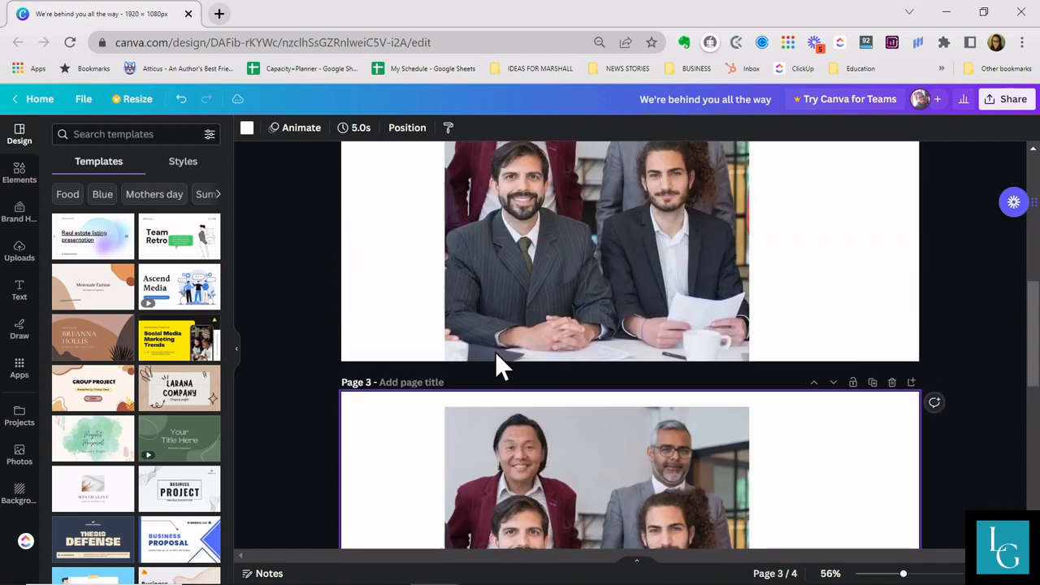
left_click_drag(573, 441, 722, 411)
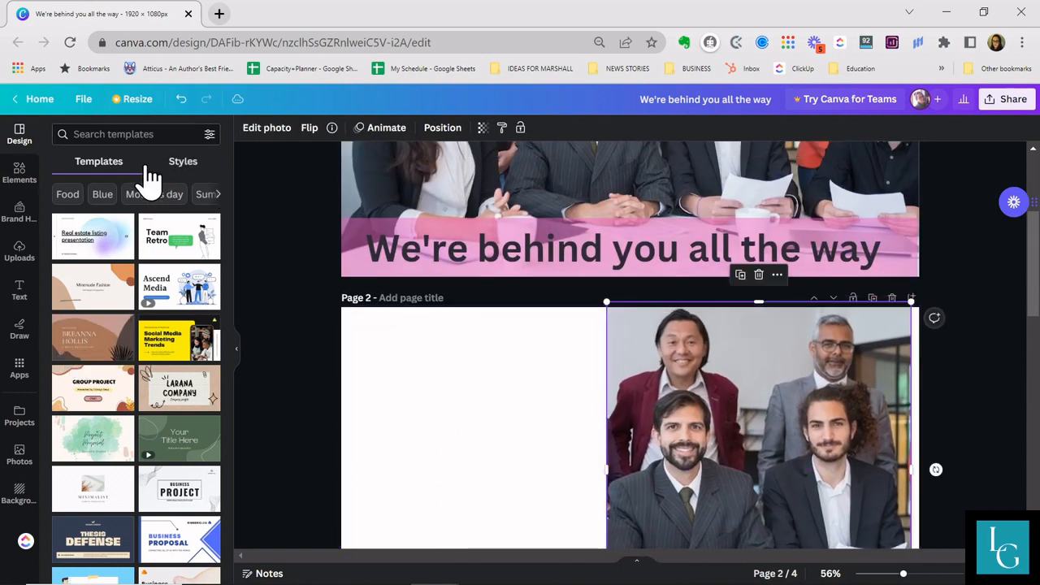
- Look through the design styles and the presentation templates
left_click(185, 164)
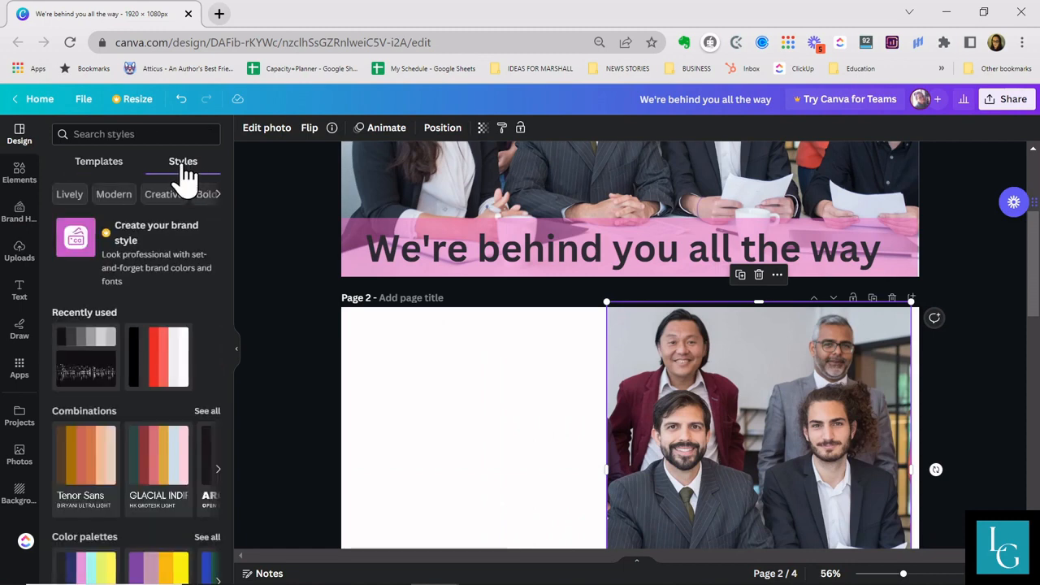
left_click(98, 161)
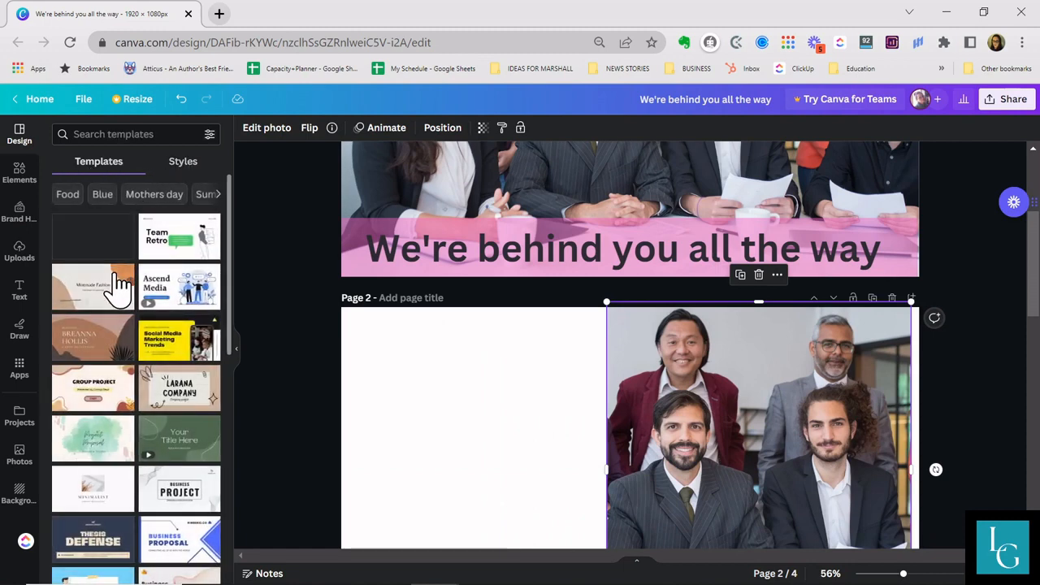
scroll(114, 289, "down", 5)
scroll(114, 286, "down", 10)
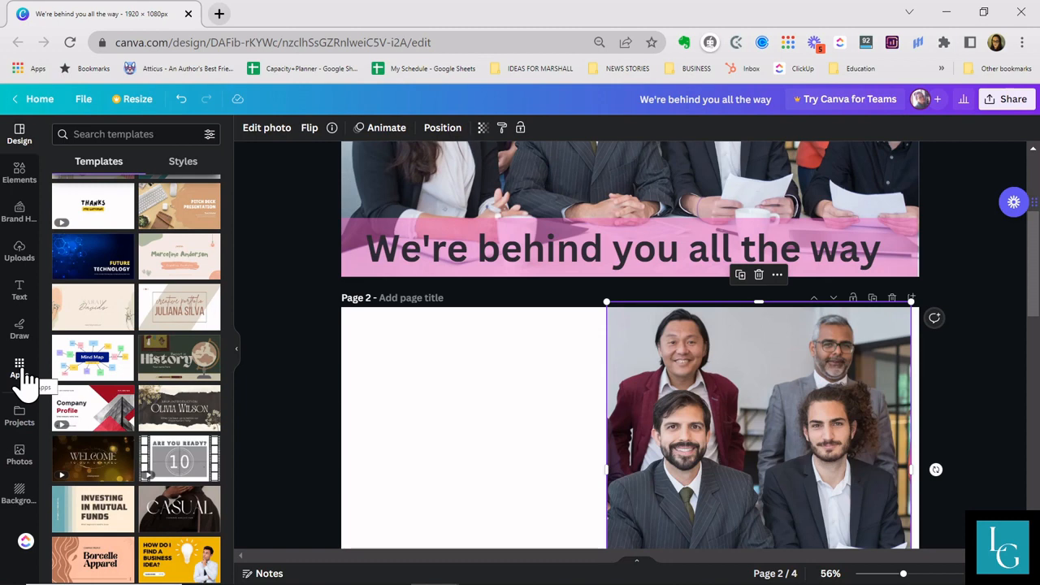
- Browse the overlay element results by type, including videos and graphics
left_click(17, 180)
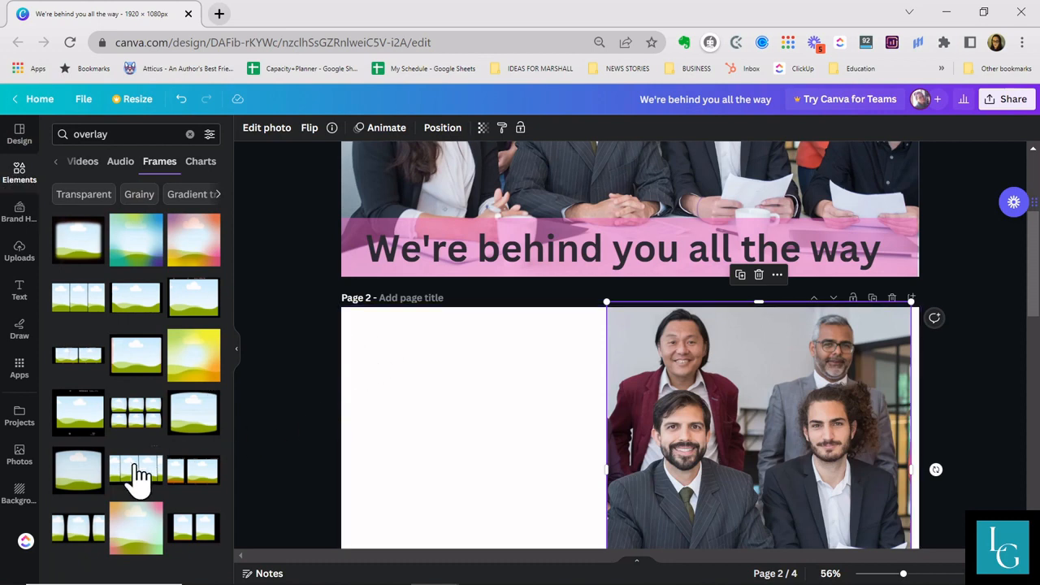
left_click(120, 161)
left_click(100, 163)
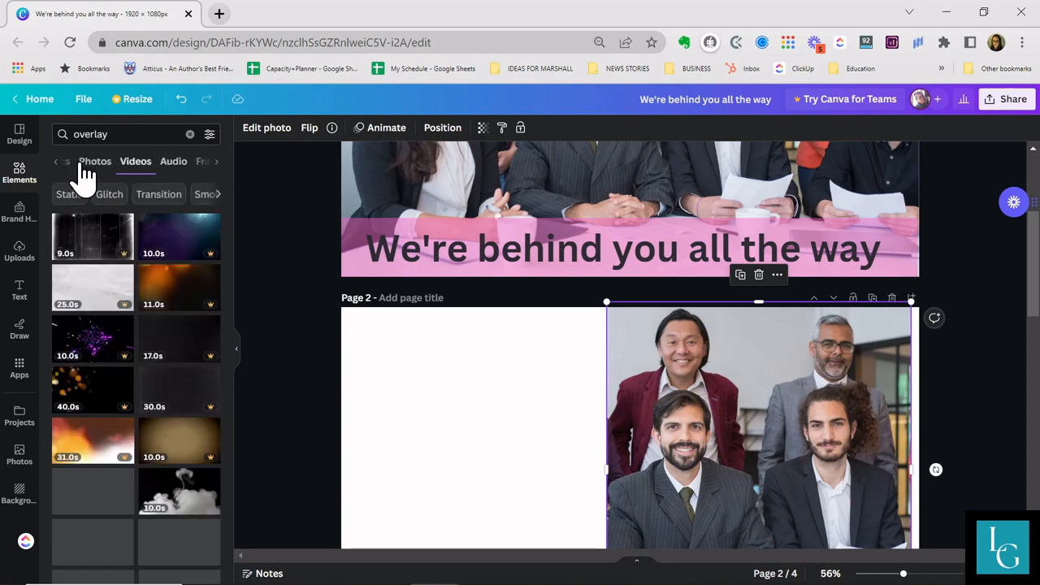
left_click(89, 171)
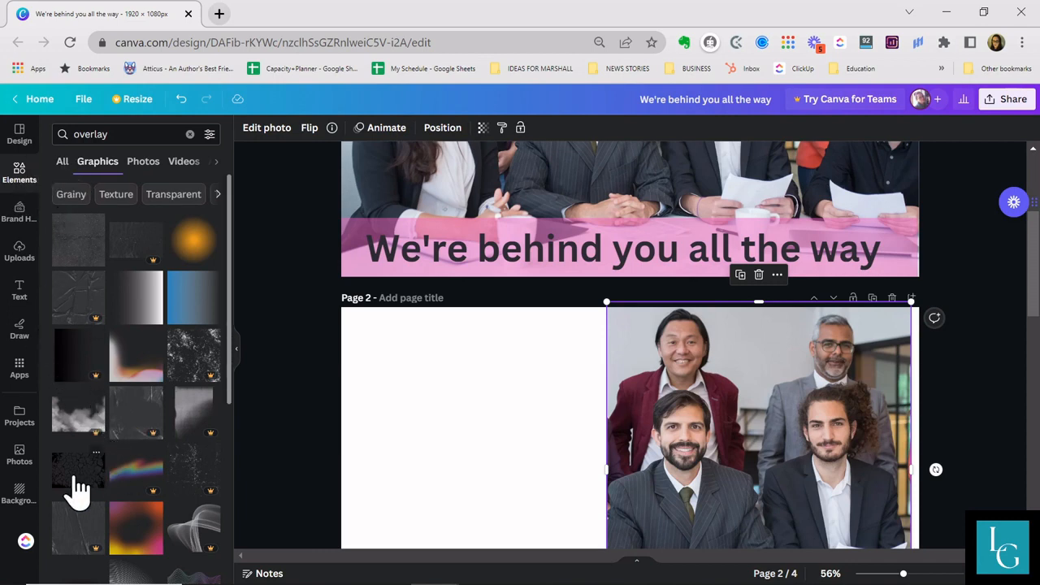
- Add the speckled texture overlay to page 2, place it left of the photo, and delete it
left_click(69, 251)
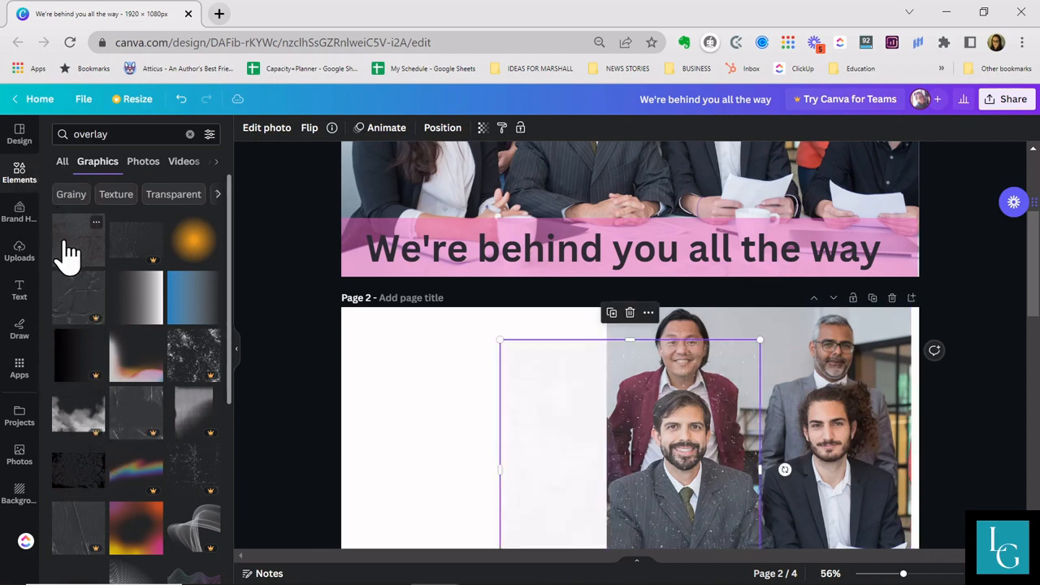
left_click_drag(529, 425, 369, 394)
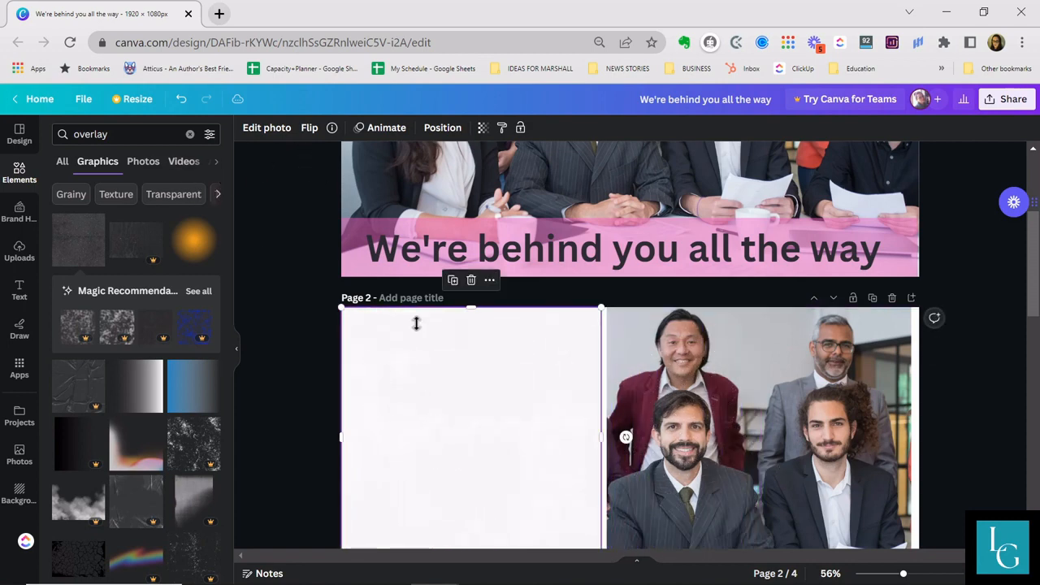
key("Delete")
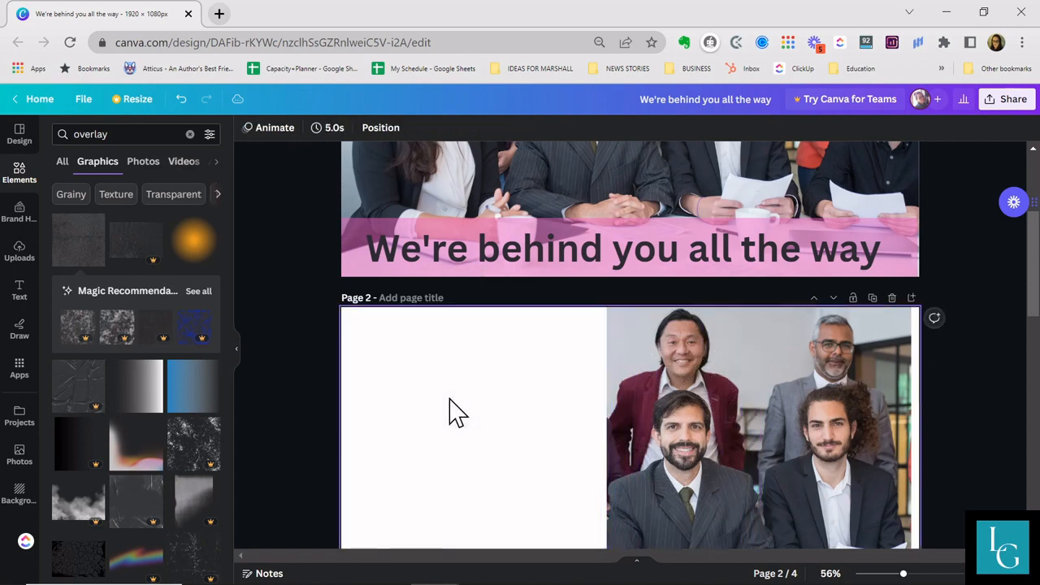
- Set the background color of page 2 to solid black
left_click(526, 535)
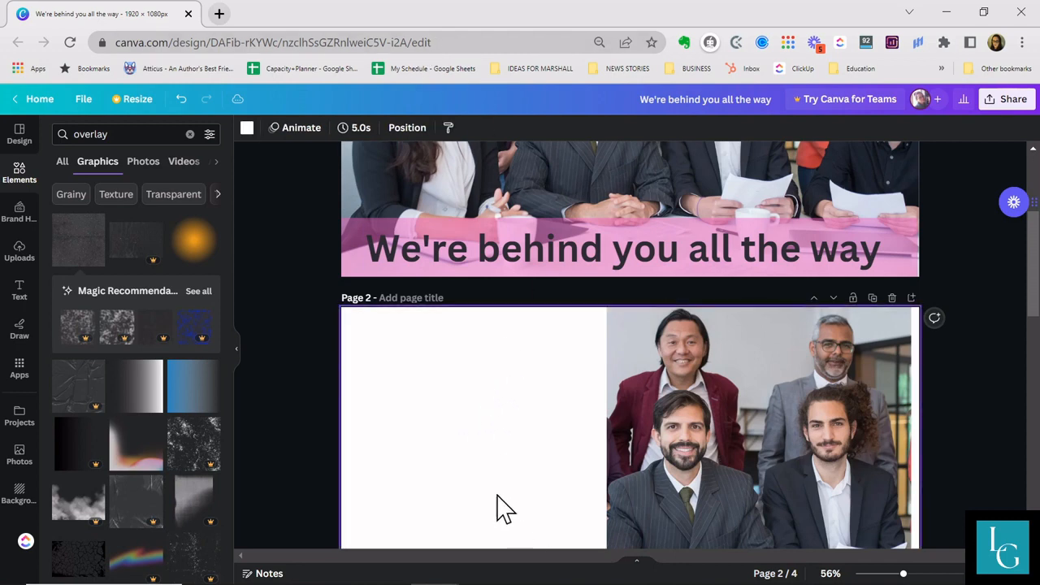
left_click(247, 128)
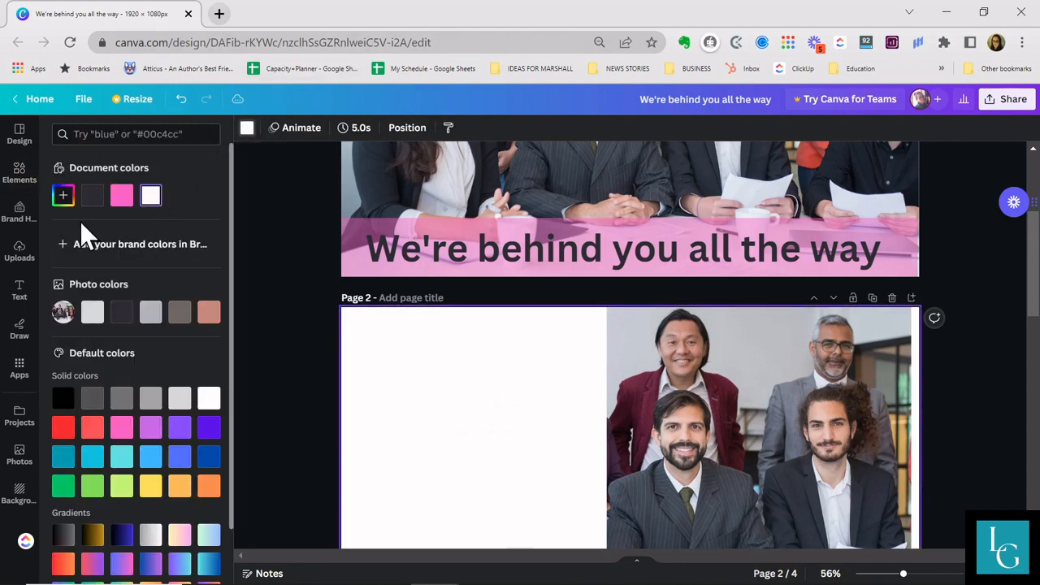
left_click(64, 397)
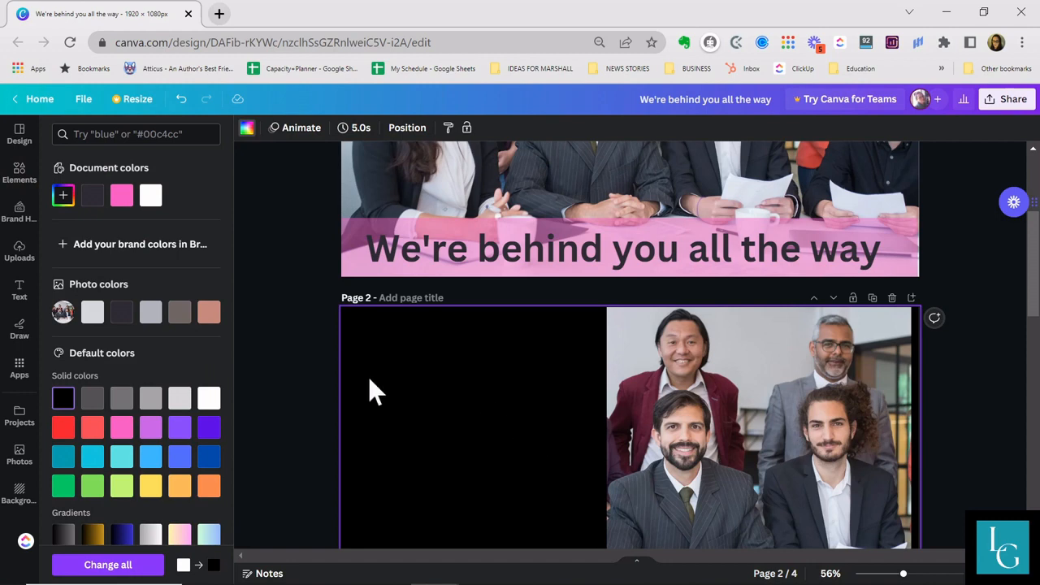
- Add the recently used speckled texture to page 2 and place it in the upper-left corner beside the photo
left_click(16, 175)
left_click(77, 225)
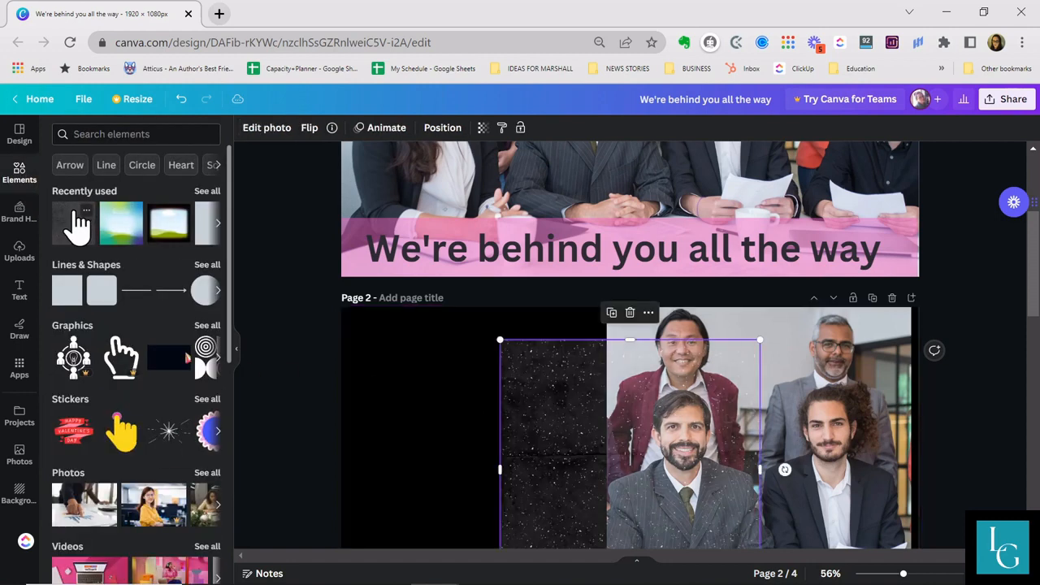
left_click_drag(541, 423, 375, 375)
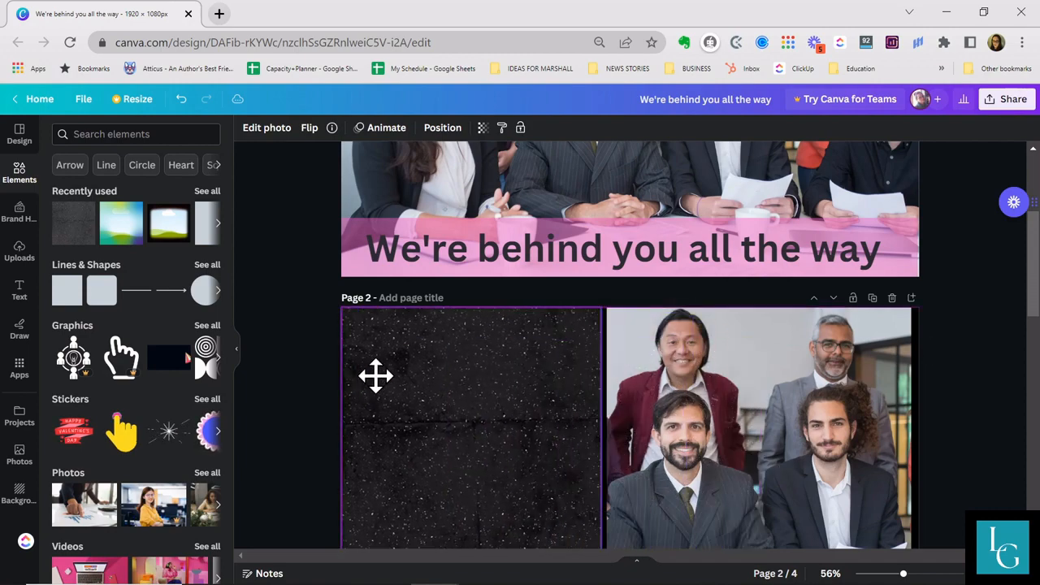
- Stretch the speckled texture down to the page bottom and across to the photo's right edge, about 1894 × 1080 px
scroll(382, 382, "down", 3)
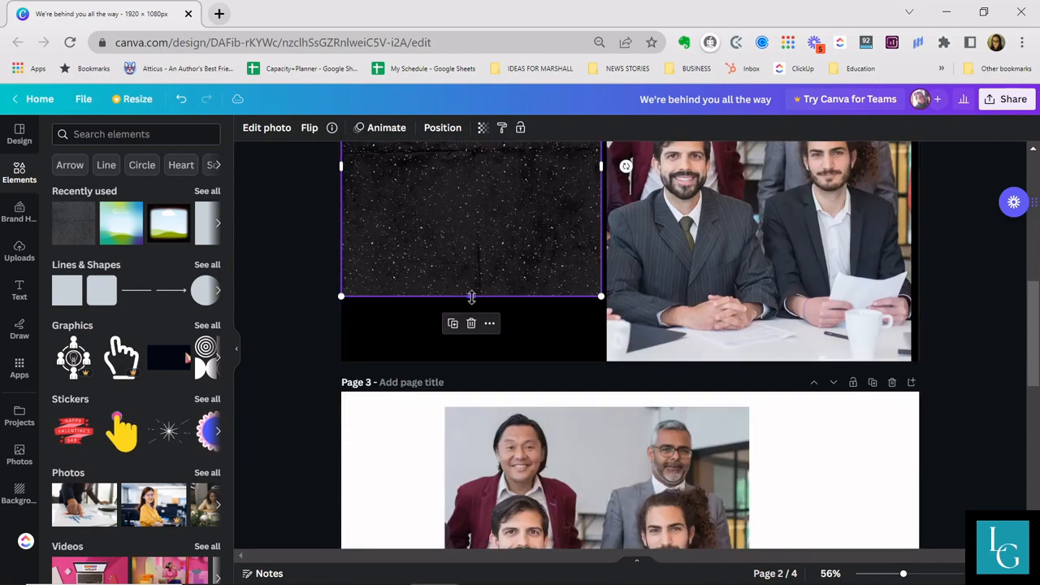
left_click_drag(471, 297, 471, 361)
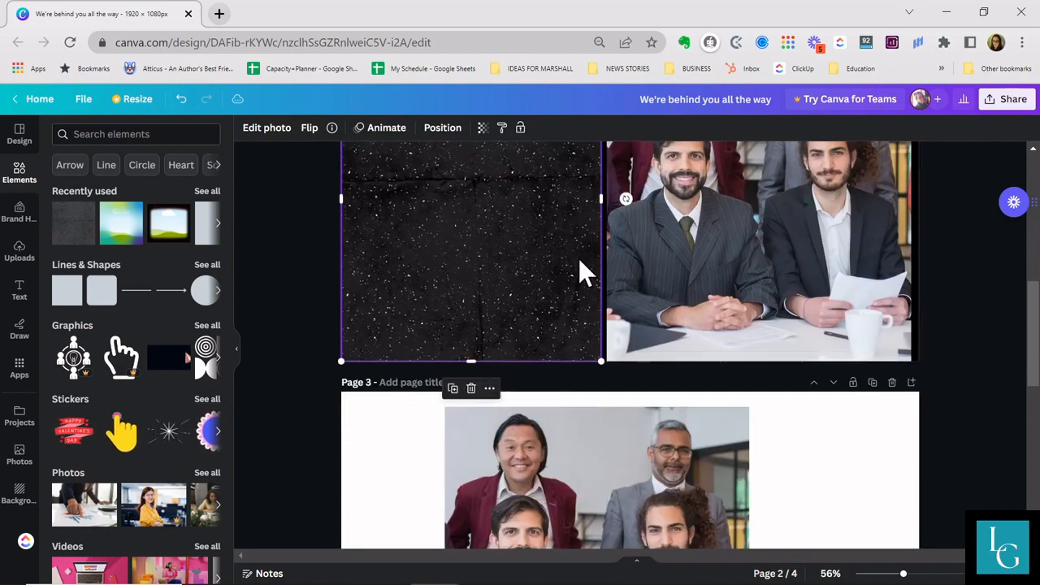
left_click_drag(602, 198, 917, 205)
- Send the speckled texture on page 2 backward, behind the photo of the four men
scroll(705, 362, "up", 5)
left_click(678, 394)
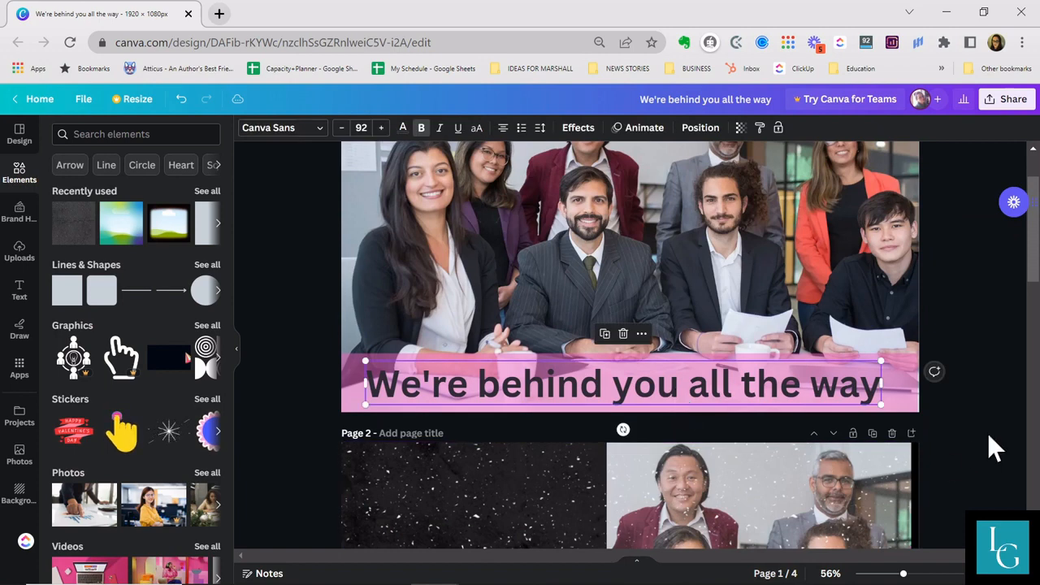
scroll(720, 434, "down", 3)
left_click(705, 444)
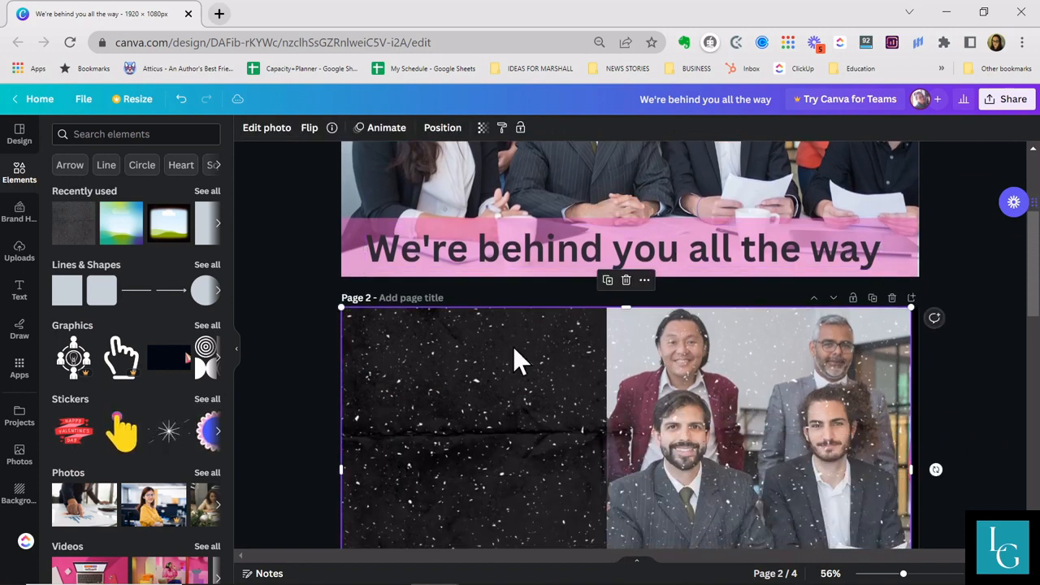
left_click(443, 130)
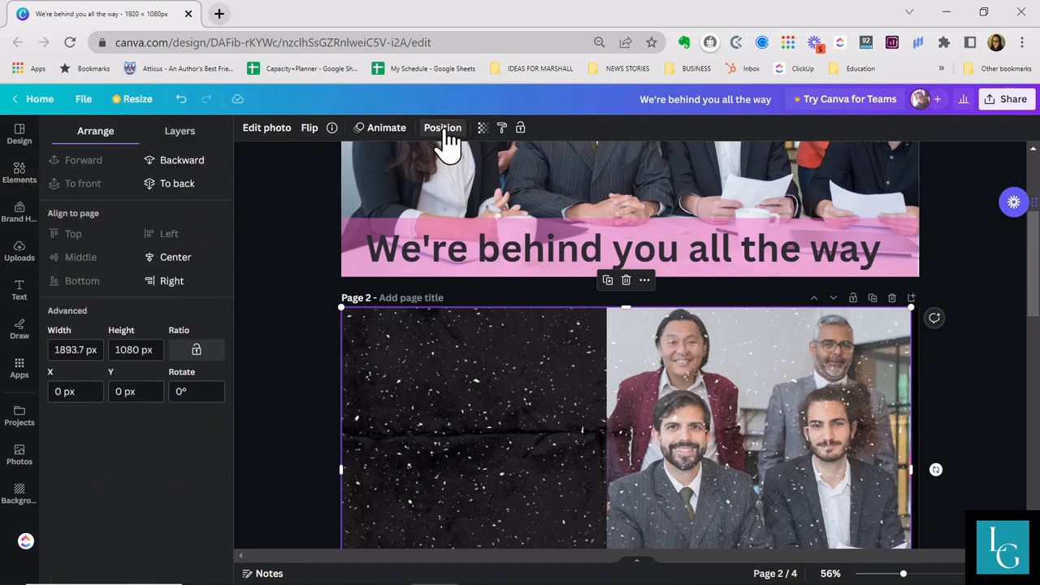
left_click(195, 162)
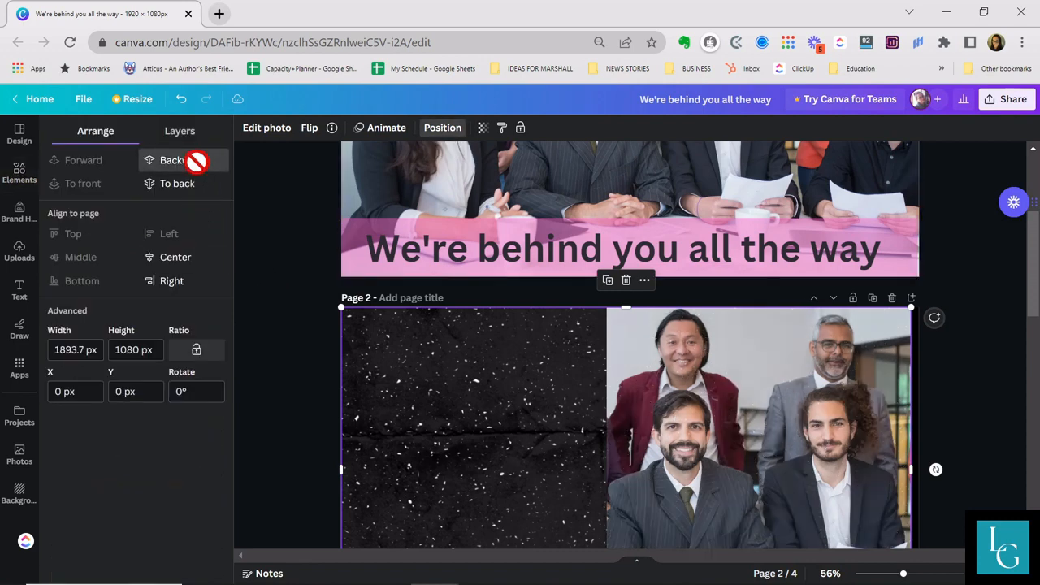
- Crop the page 2 photo to about 963 × 954 px and move it toward the middle, at about X 468, Y 108 px
scroll(824, 382, "down", 3)
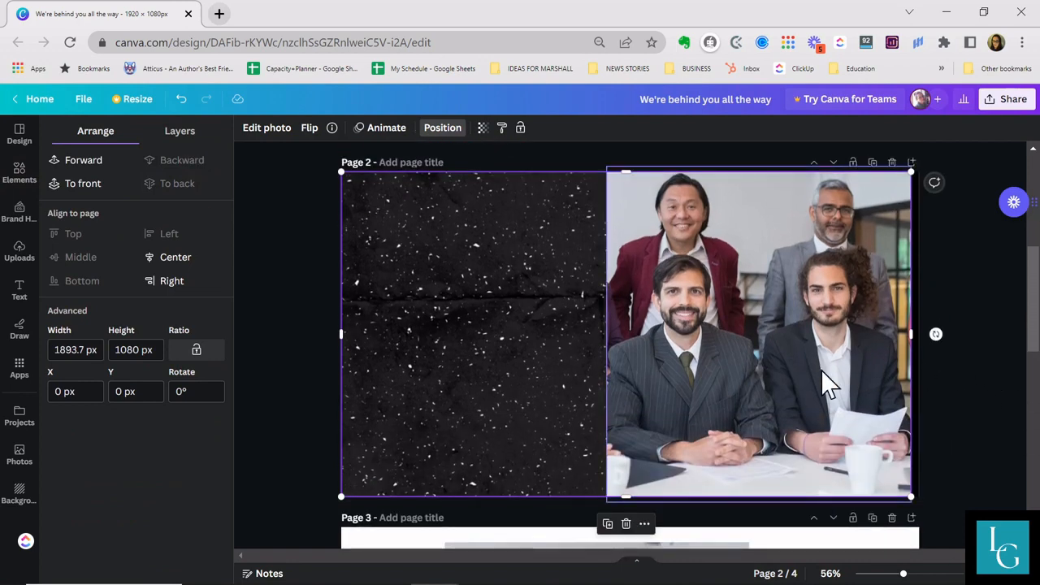
left_click(779, 390)
left_click_drag(630, 496, 653, 454)
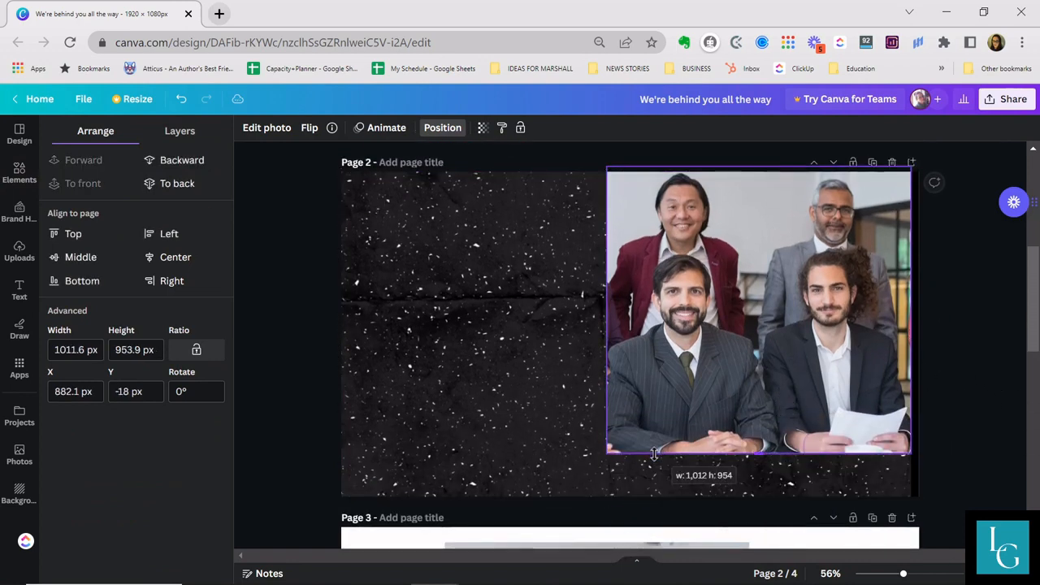
left_click_drag(780, 362, 666, 396)
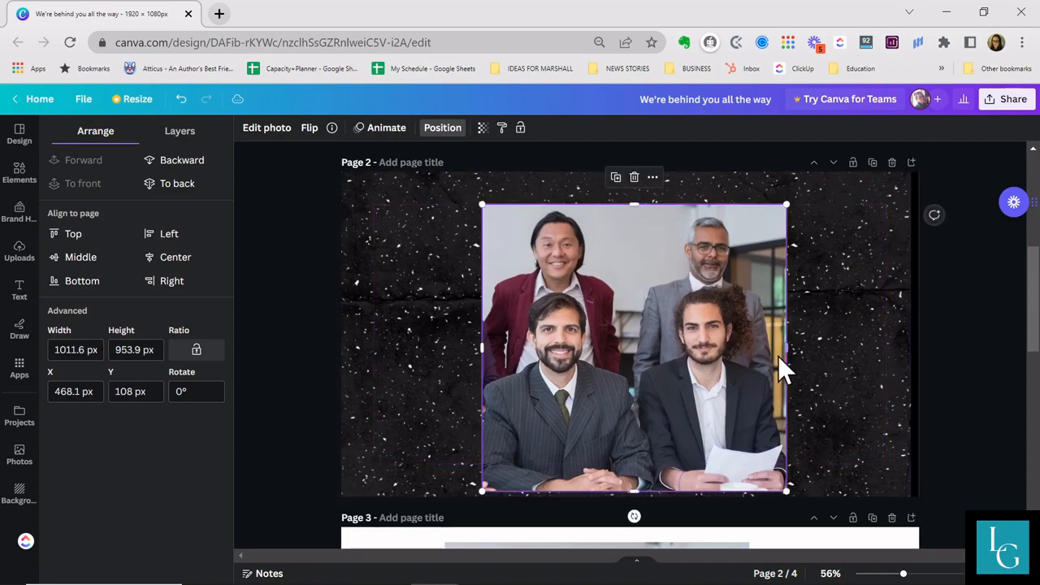
left_click_drag(787, 348, 772, 347)
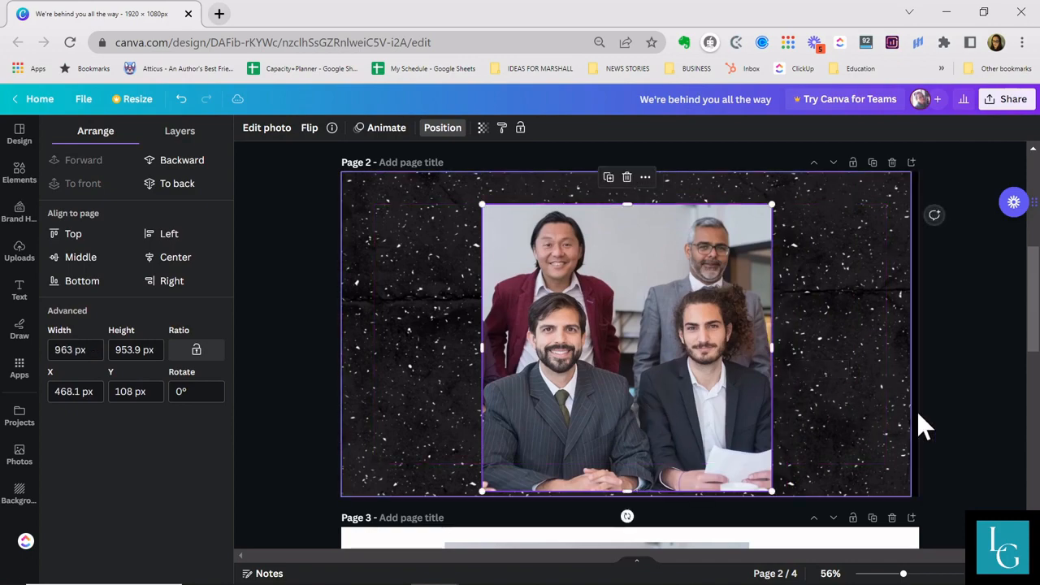
- Apply the Pop preset of the Duotone effect to the photo of the four men on page 3
scroll(991, 406, "down", 6)
scroll(990, 400, "up", 3)
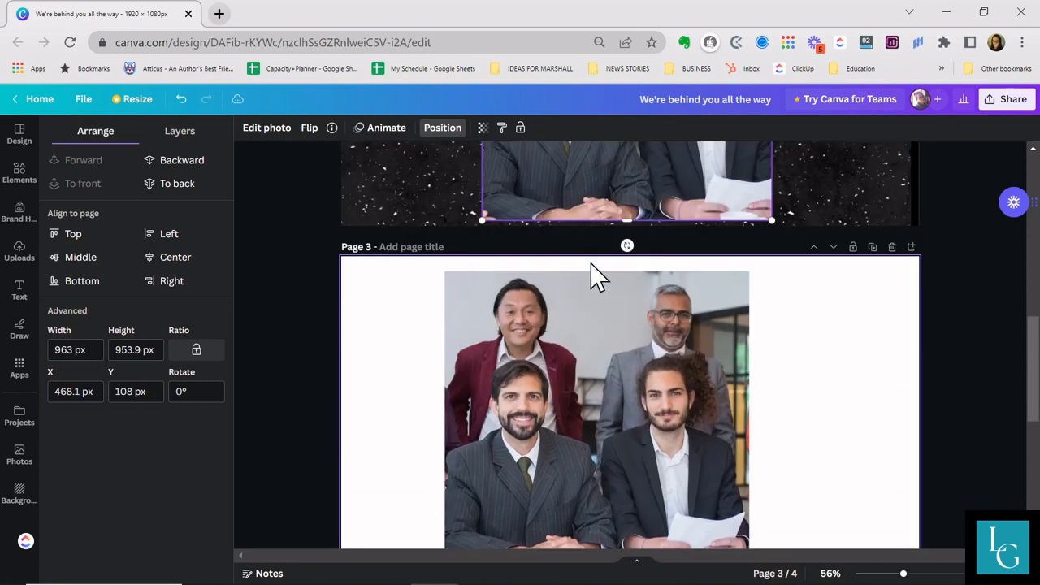
left_click(622, 402)
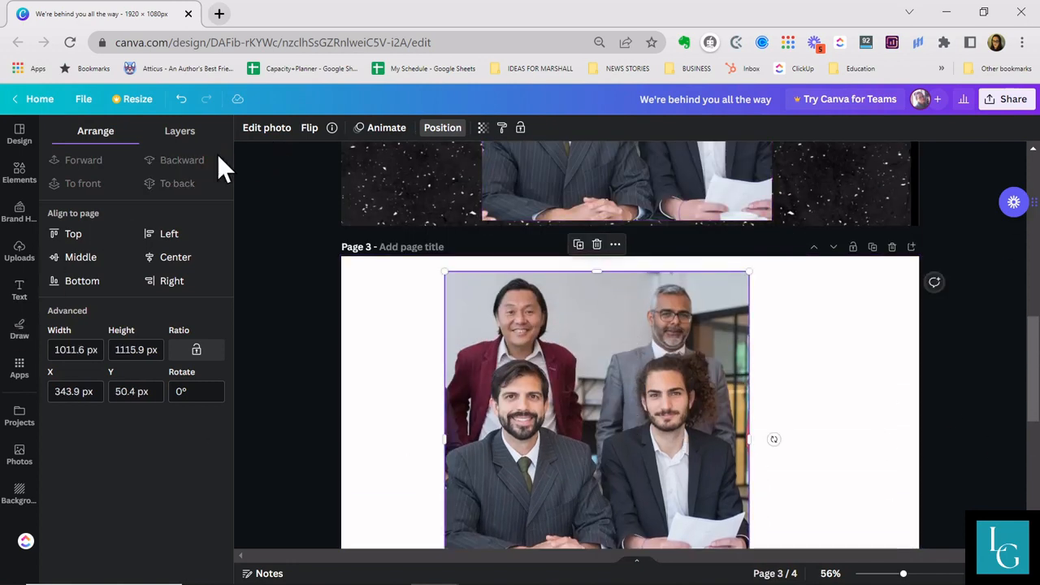
left_click(261, 140)
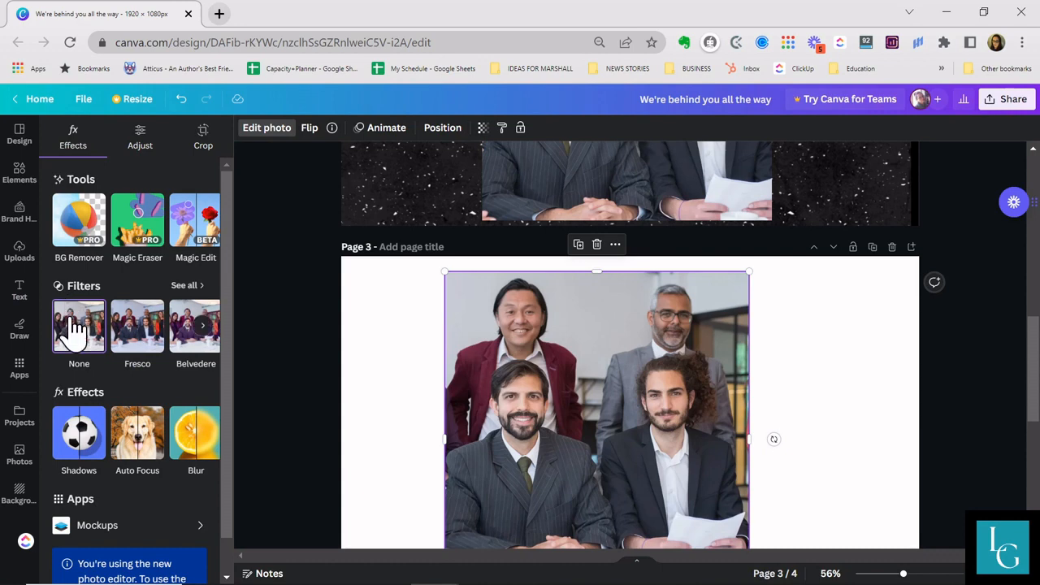
scroll(86, 452, "down", 1)
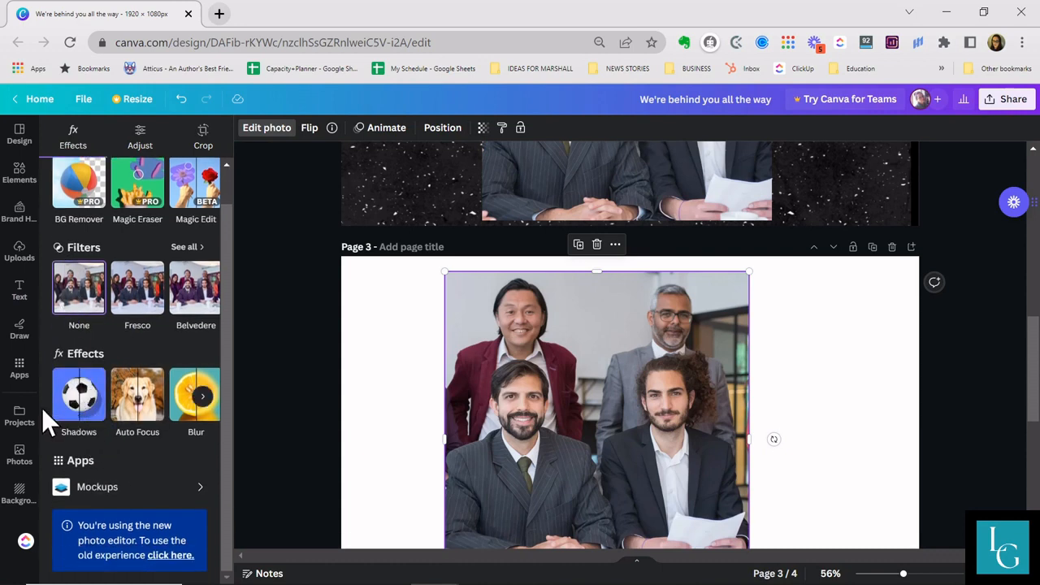
left_click(204, 397)
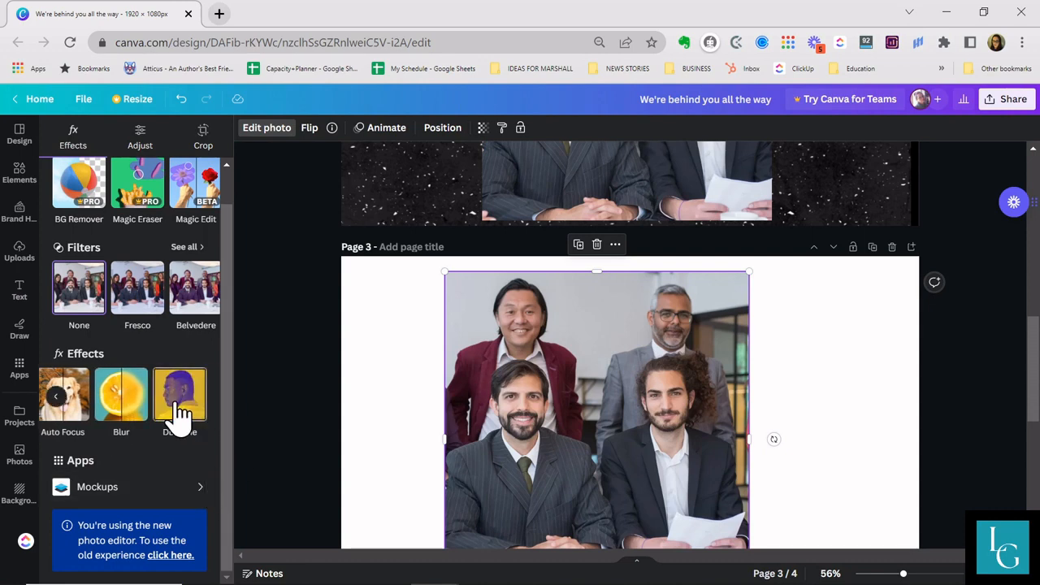
left_click(179, 406)
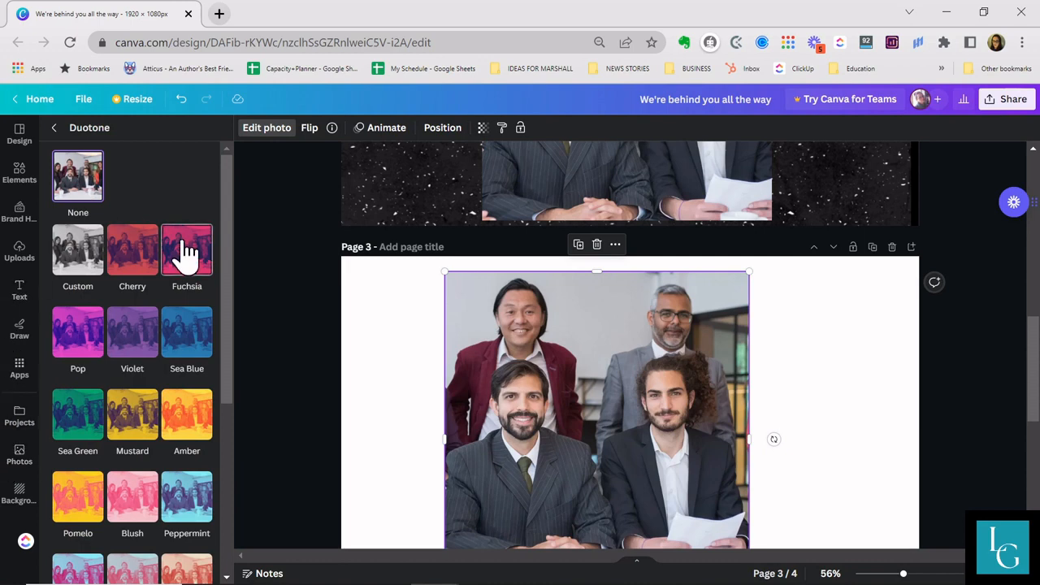
left_click(74, 340)
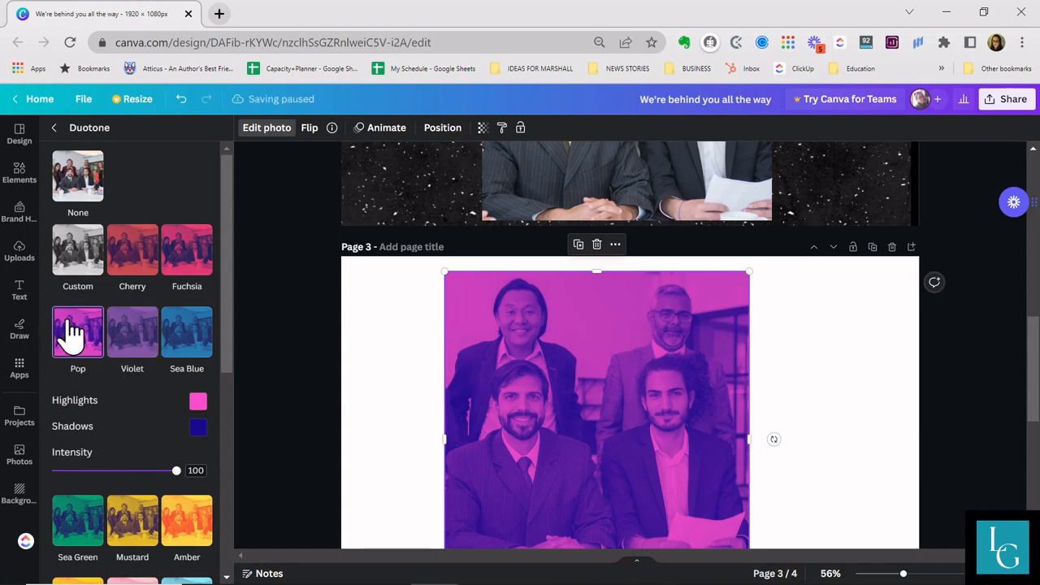
- Try whole-image adjustments on the page 3 photo: temperature 4, contrast nudged and returned to 0, shadows 1
double_click(558, 396)
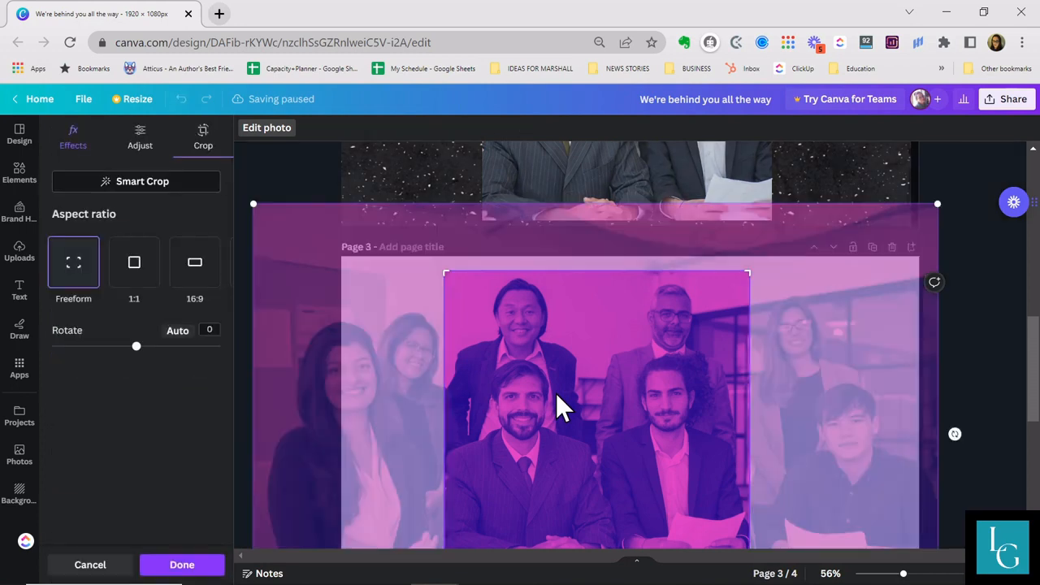
left_click(140, 142)
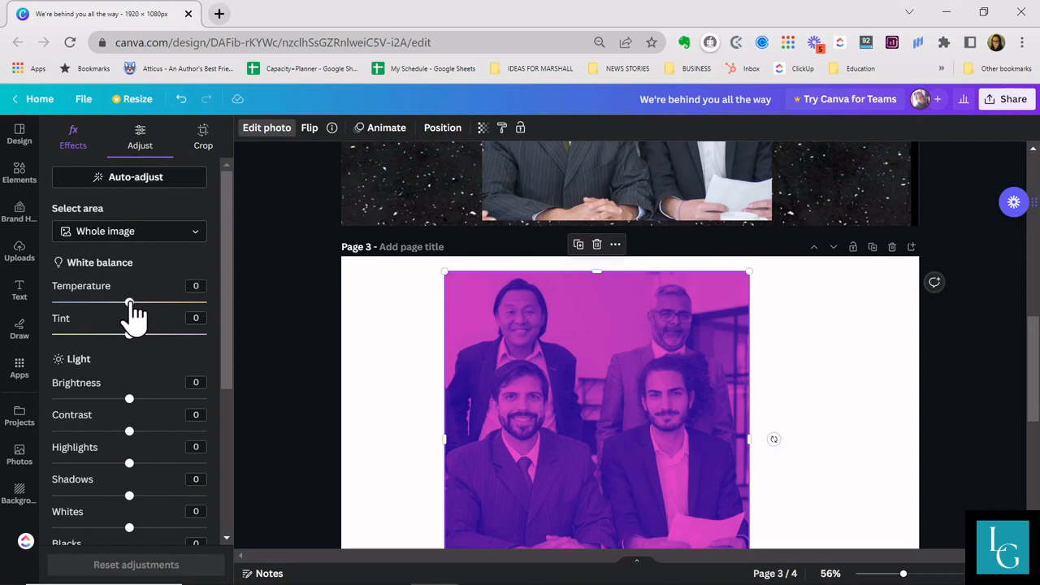
left_click_drag(129, 304, 135, 324)
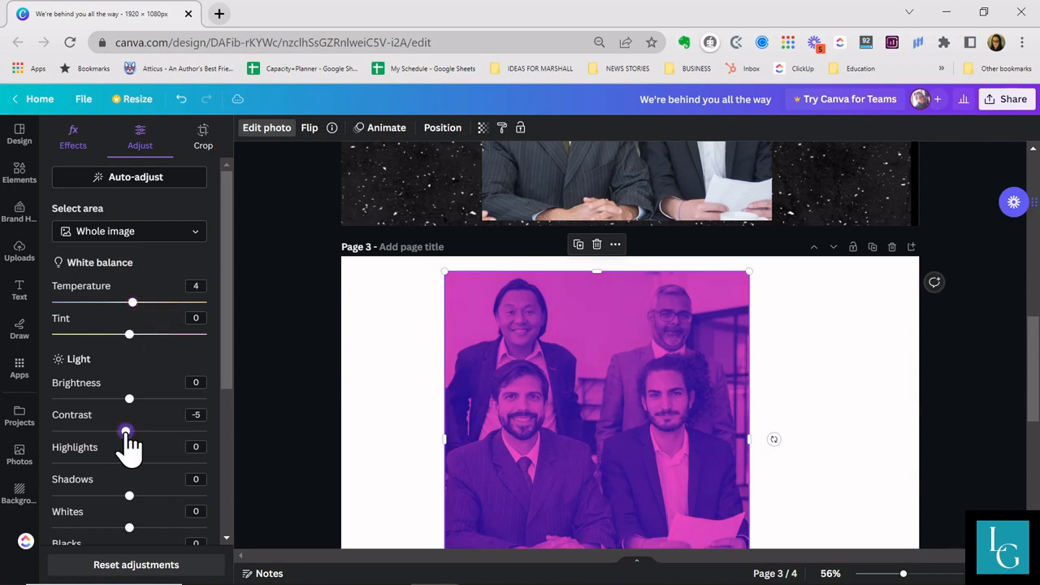
mouse_move(130, 445)
left_mouse_down()
mouse_move(111, 448)
mouse_move(166, 452)
mouse_move(128, 447)
left_mouse_up()
scroll(138, 479, "down", 2)
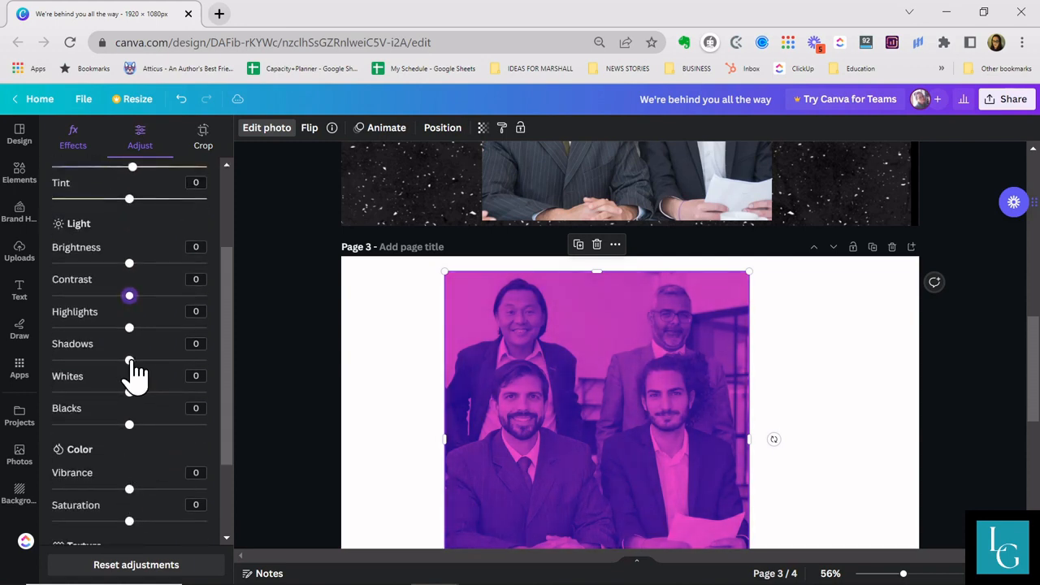
mouse_move(131, 363)
left_mouse_down()
mouse_move(156, 366)
mouse_move(134, 380)
left_mouse_up()
scroll(147, 411, "down", 2)
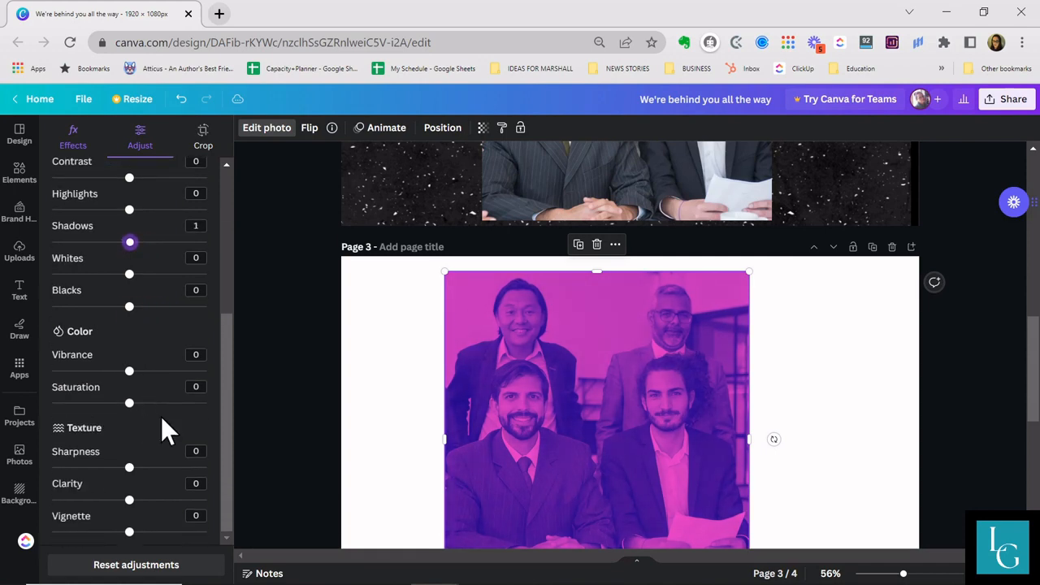
- Reset all adjustments on the page 3 photo
scroll(264, 424, "up", 10)
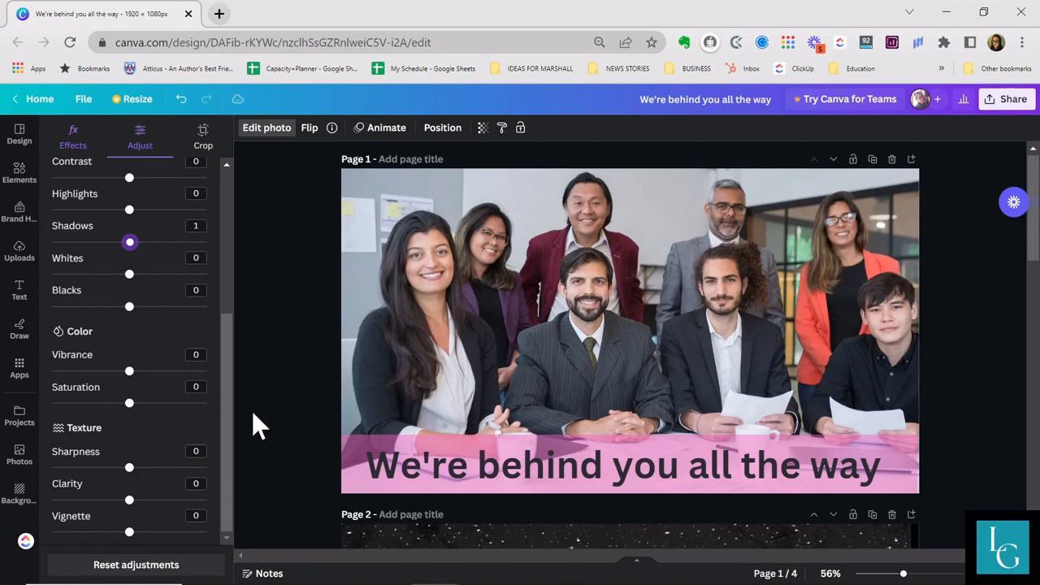
scroll(254, 398, "down", 4)
scroll(257, 385, "down", 3)
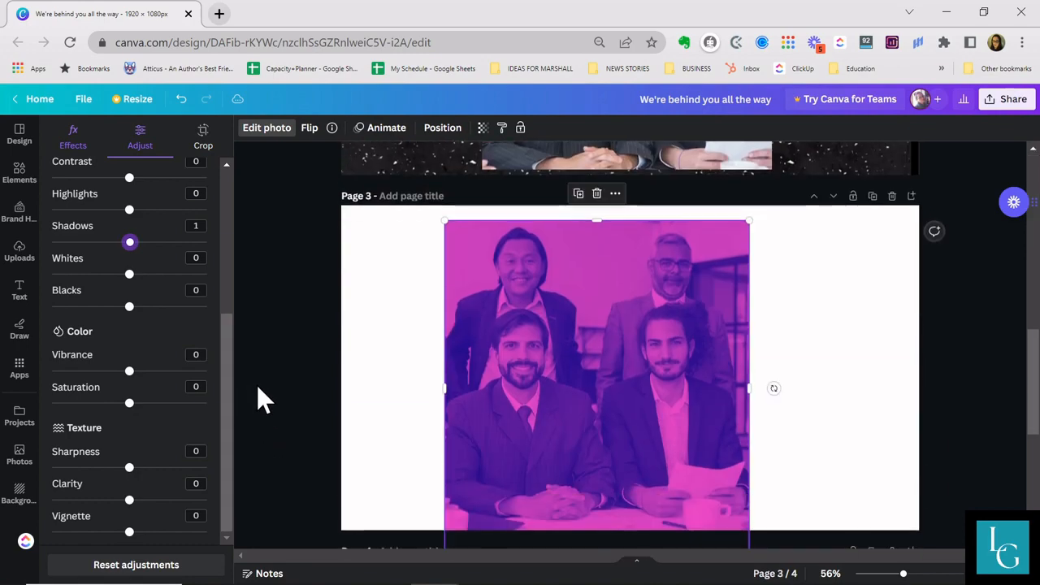
left_click(144, 562)
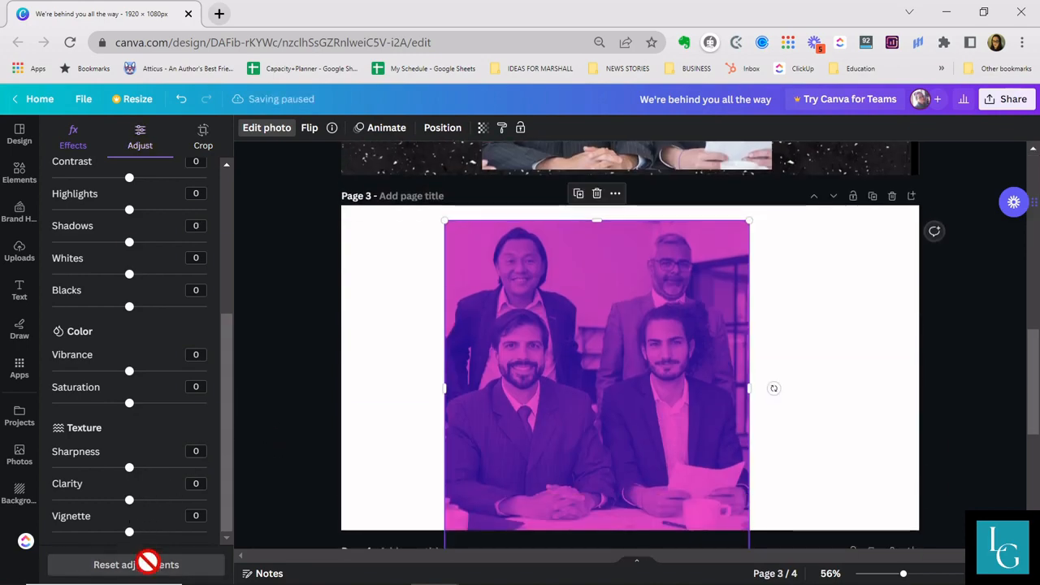
- Look through the Duotone presets and remove the effect from the page 3 photo by choosing None
left_click(68, 148)
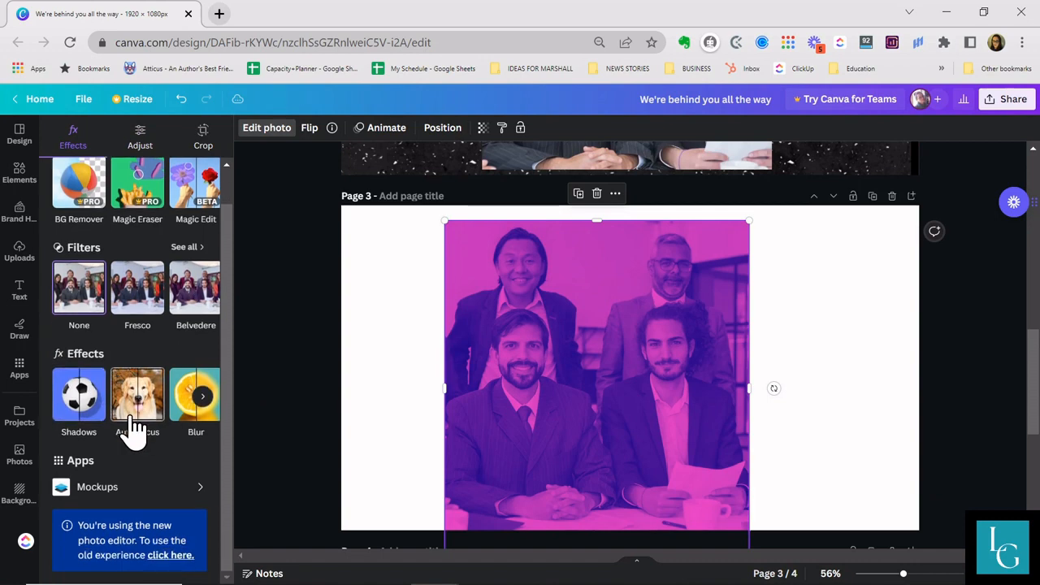
scroll(195, 441, "up", 1)
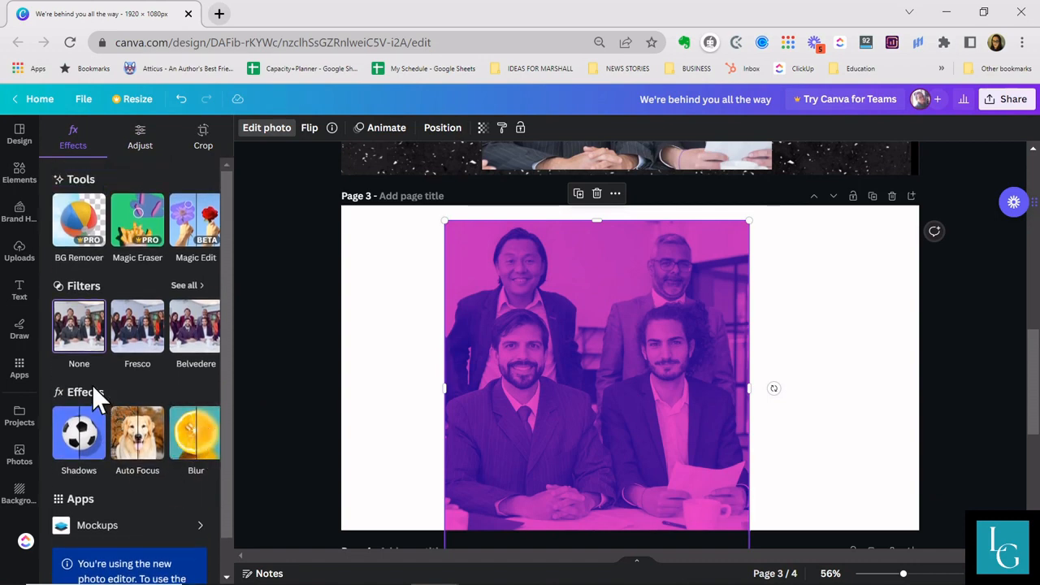
left_click(203, 434)
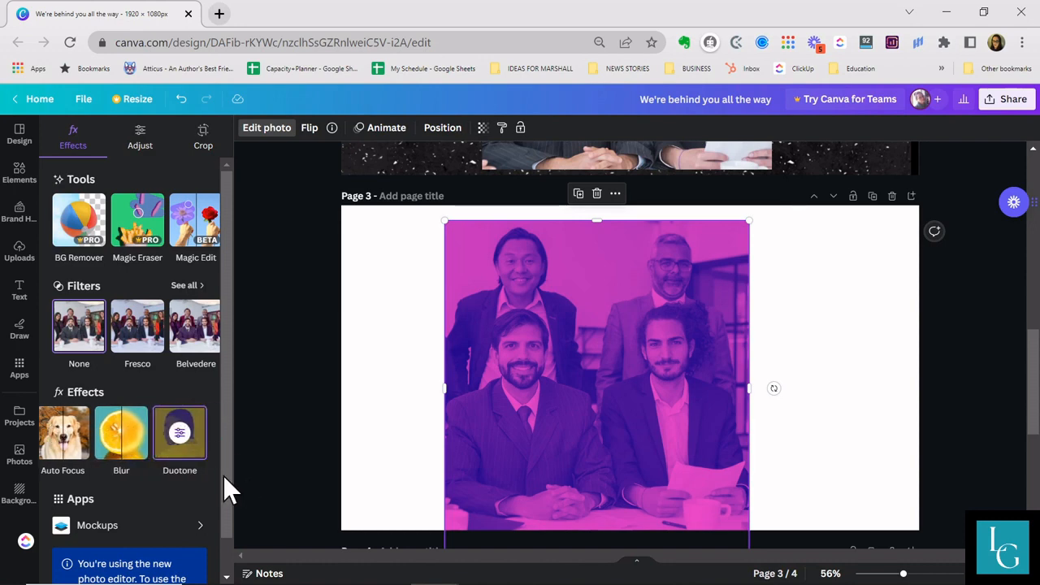
left_click(178, 434)
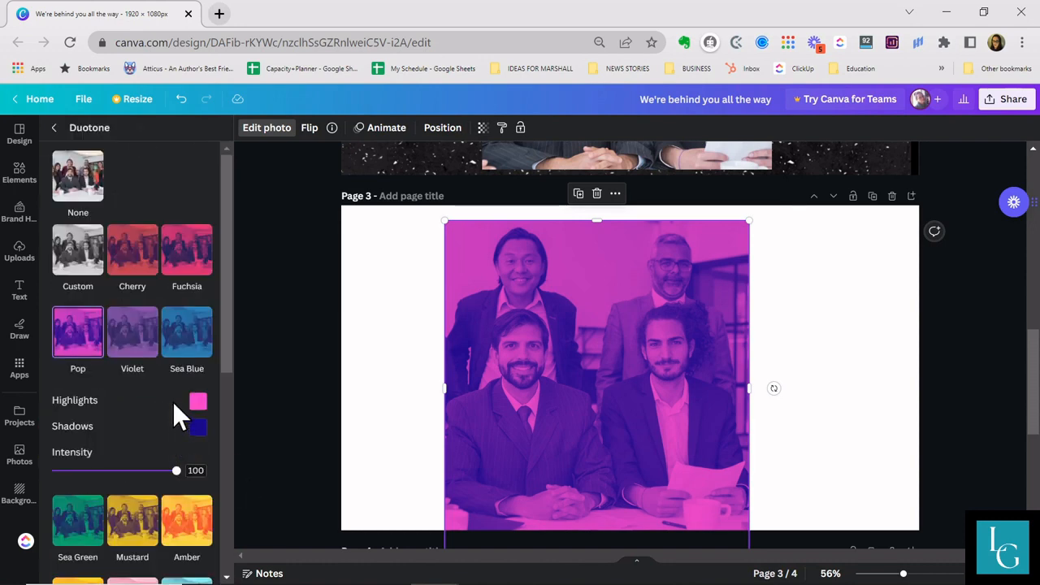
scroll(116, 410, "down", 5)
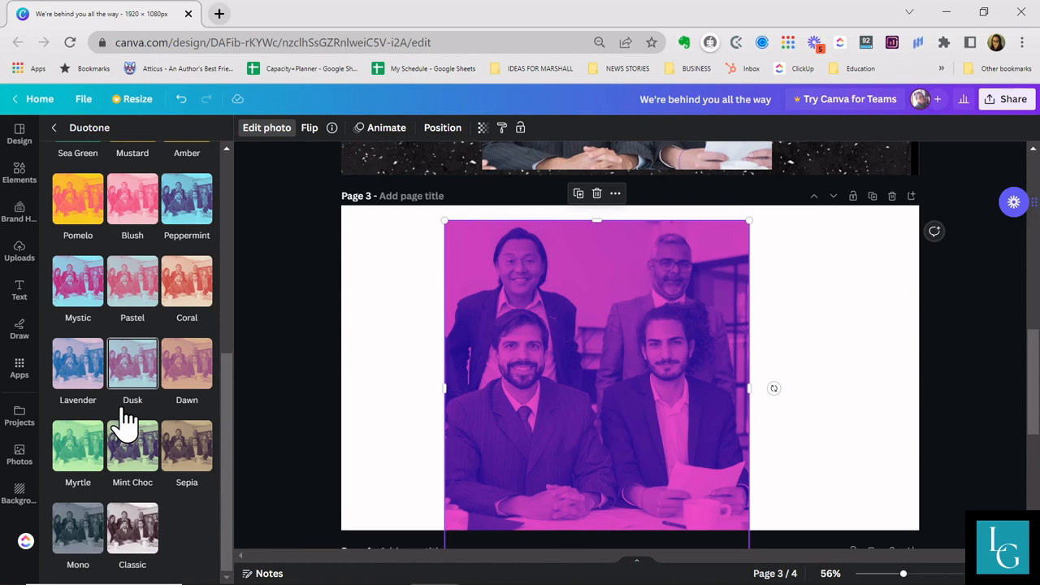
scroll(126, 415, "up", 5)
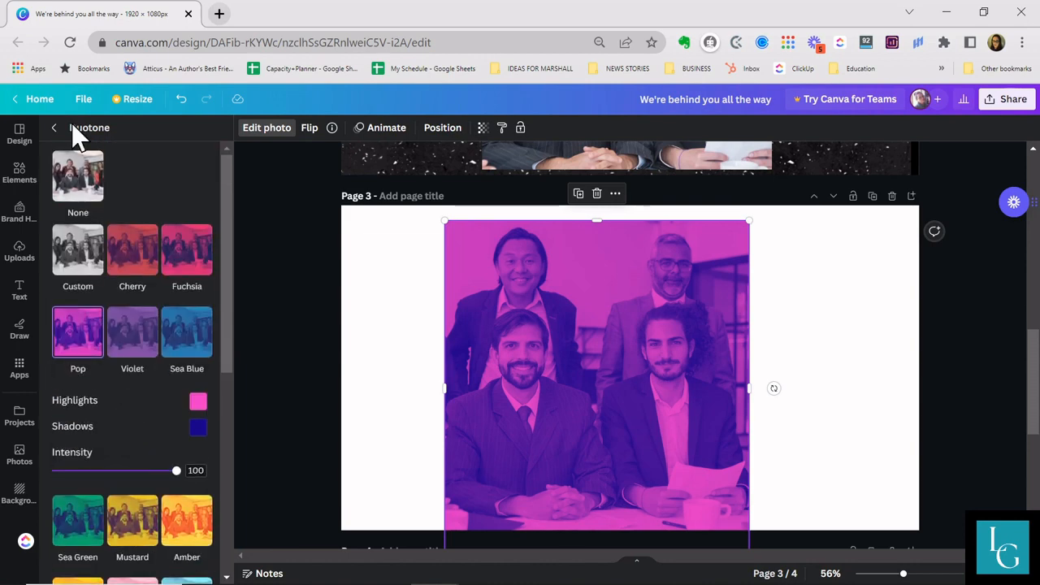
left_click(85, 188)
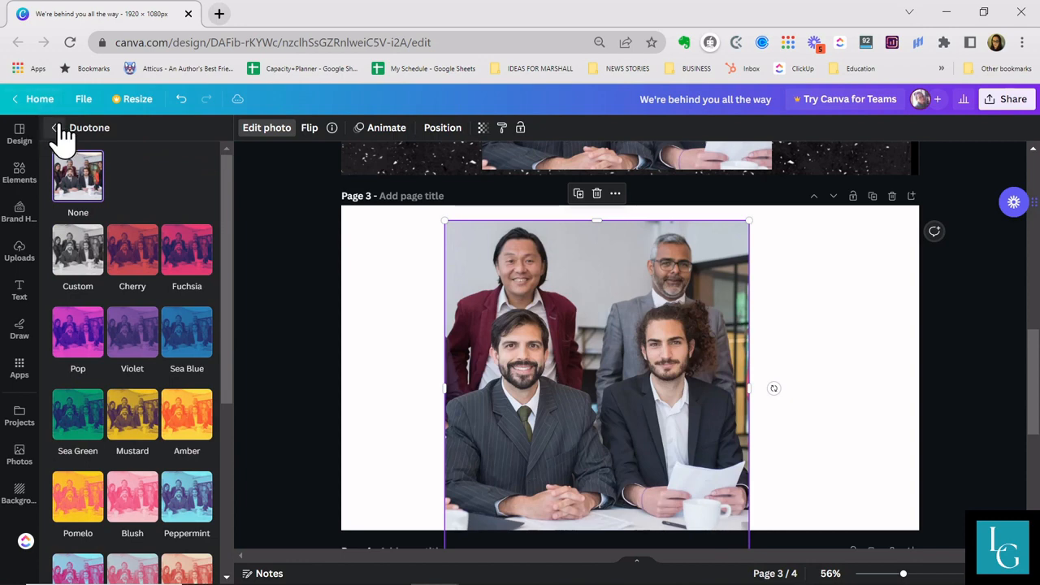
scroll(166, 545, "down", 4)
scroll(166, 543, "up", 5)
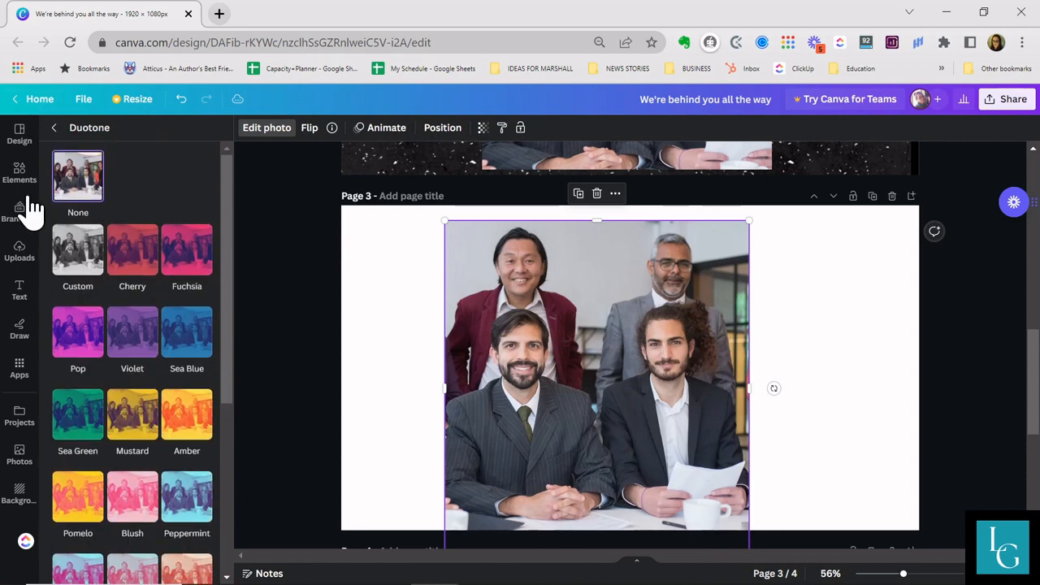
- Try the Natural filters Fresco, Belvedere and Luna on the page 3 photo and settle on Aero
left_click(53, 128)
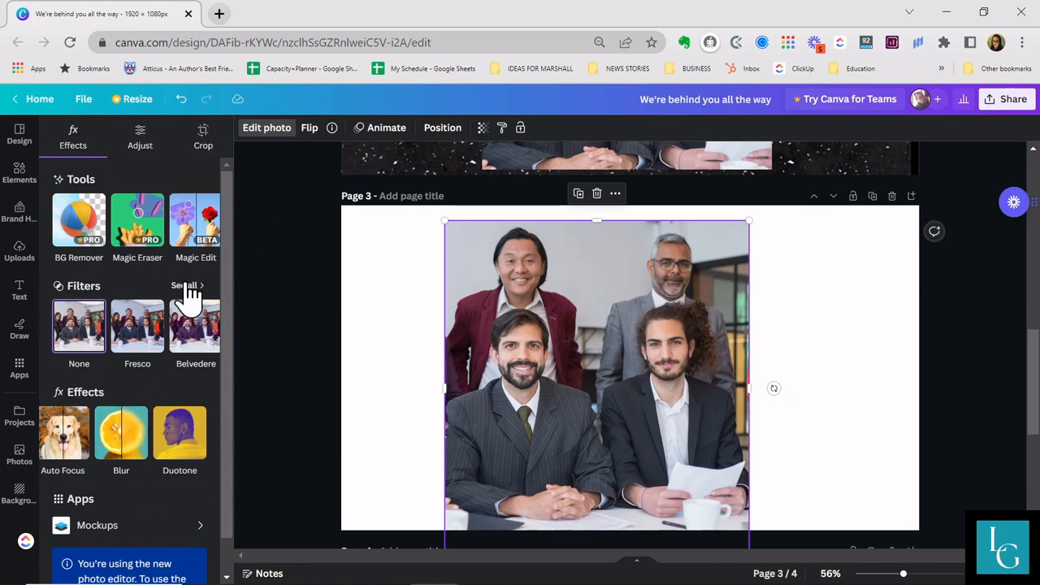
left_click(184, 285)
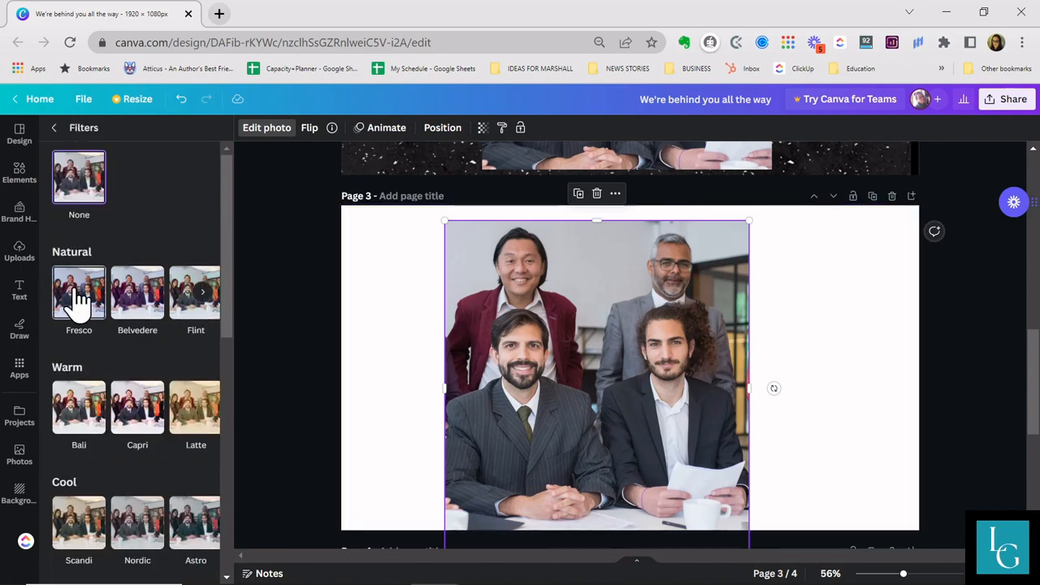
left_click(79, 298)
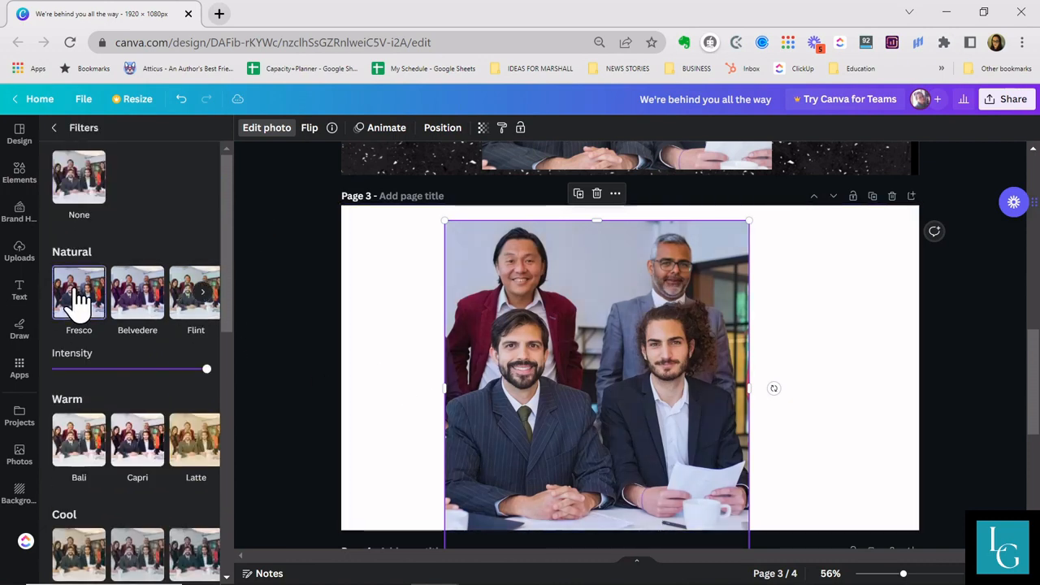
left_click(139, 300)
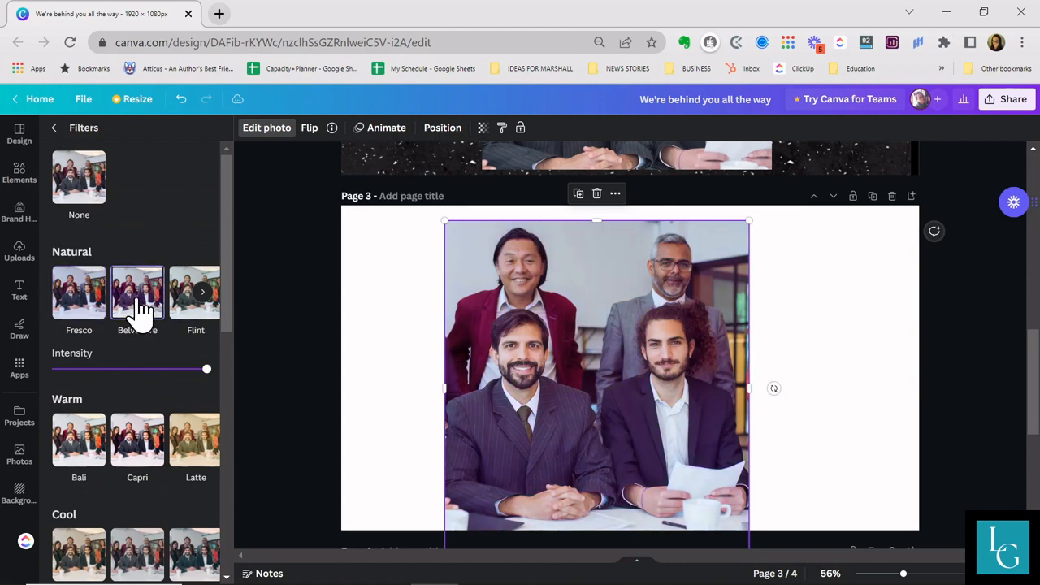
left_click(202, 292)
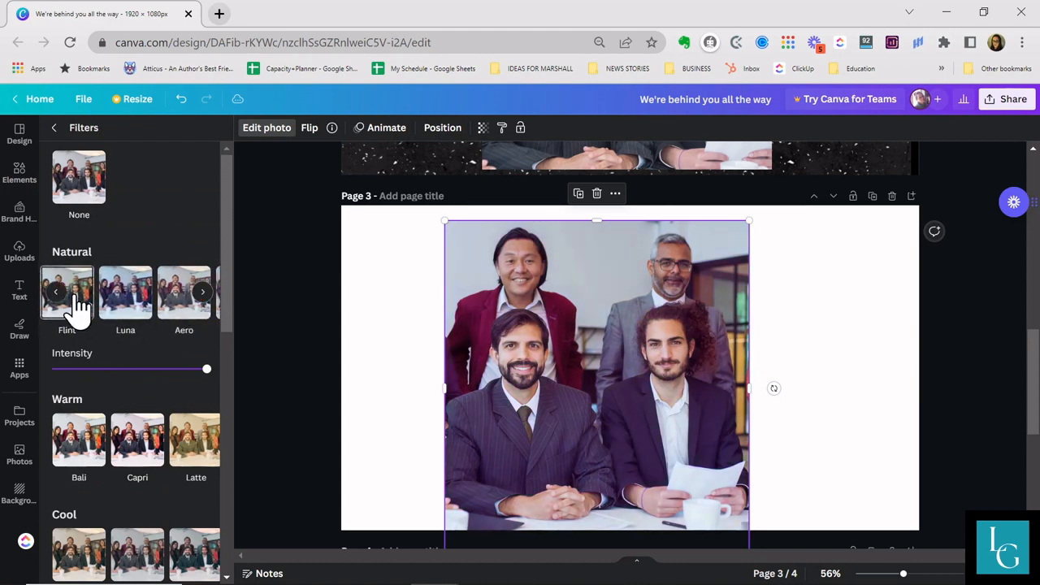
left_click(127, 307)
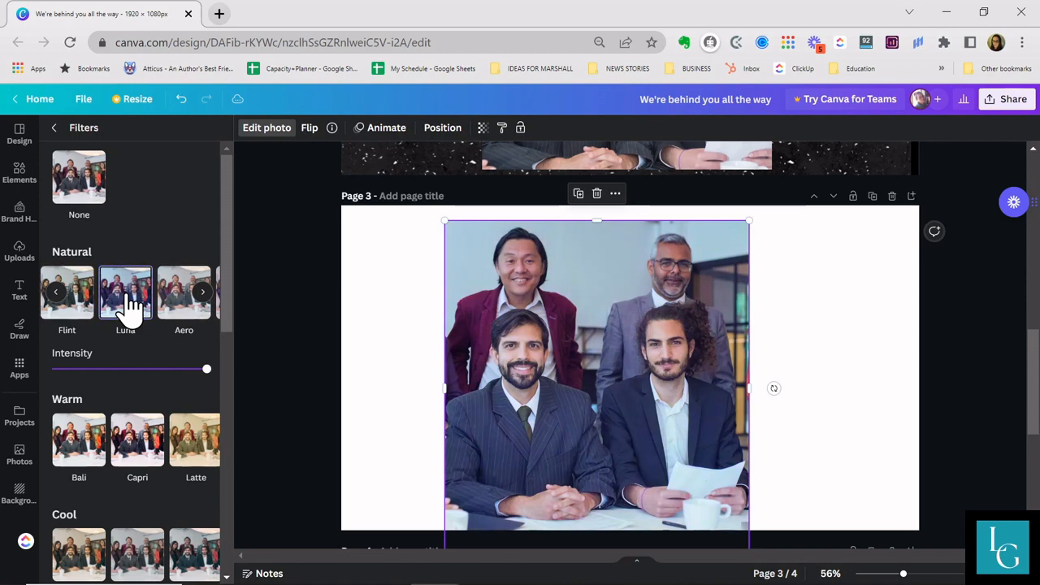
left_click(180, 308)
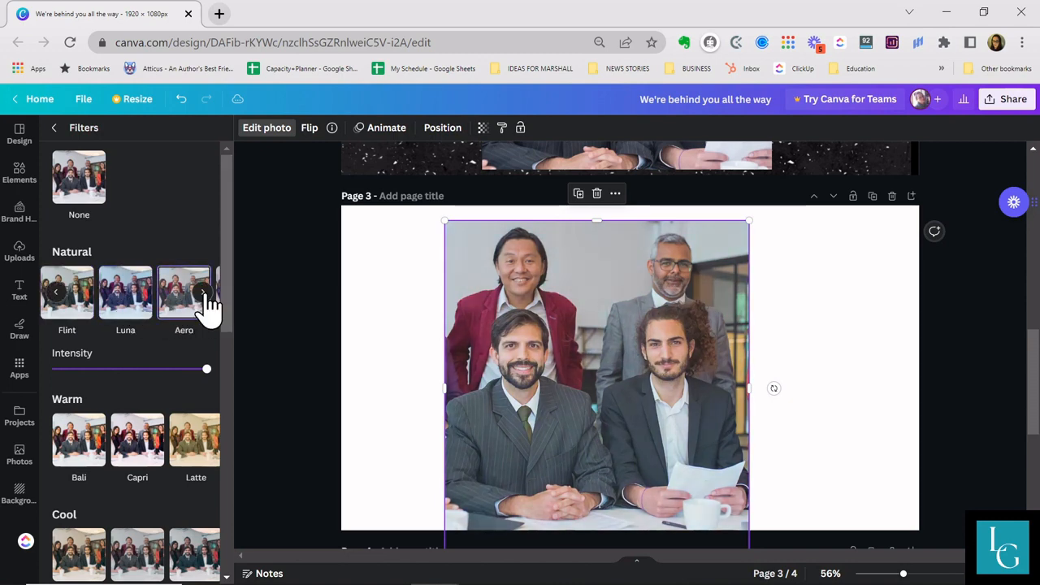
- Set the page 3 photo's contrast to 52 and its shadows to -24 for the whole image
double_click(571, 357)
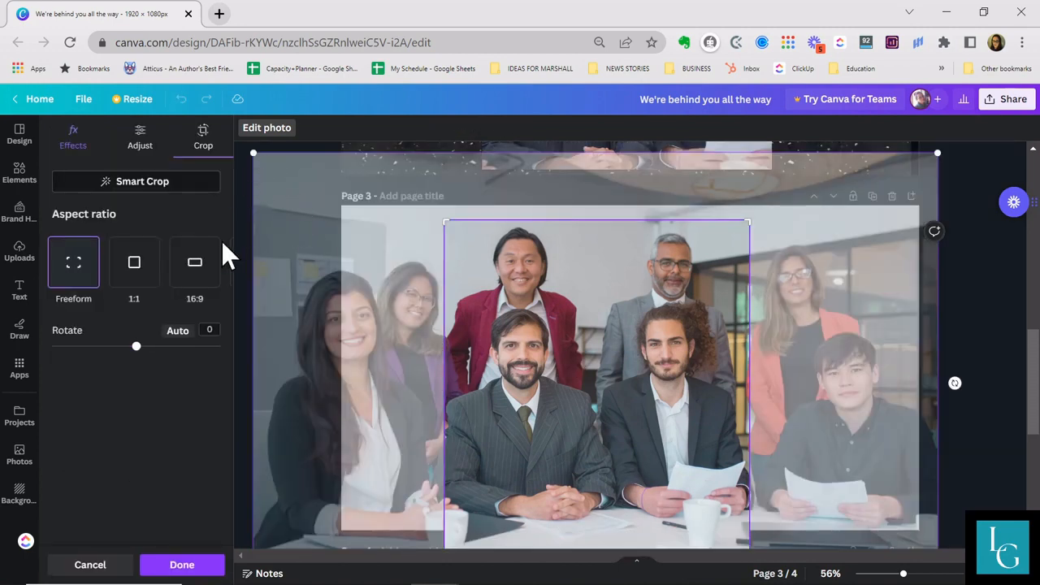
left_click(143, 150)
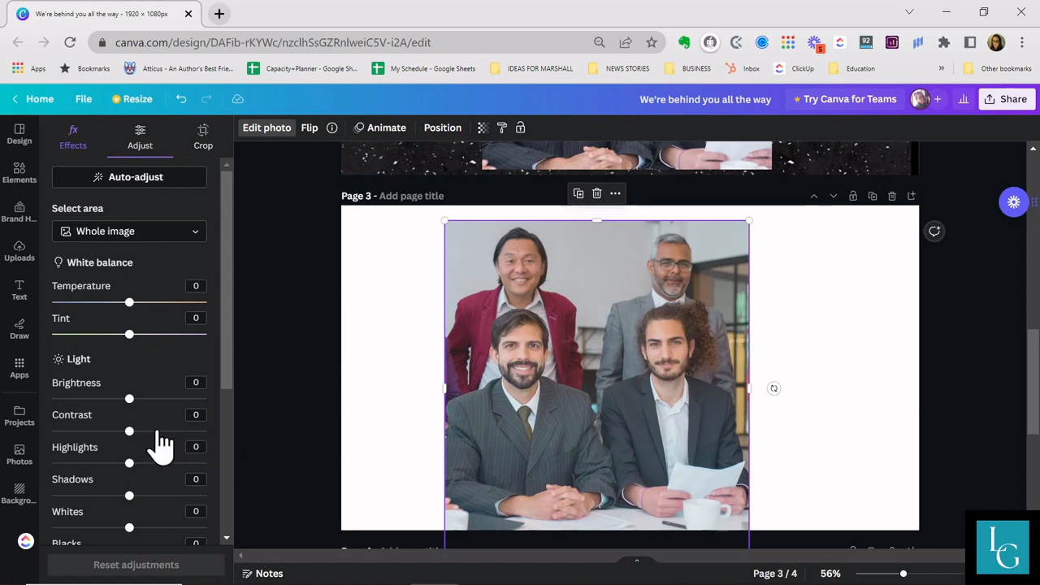
left_click_drag(129, 430, 169, 437)
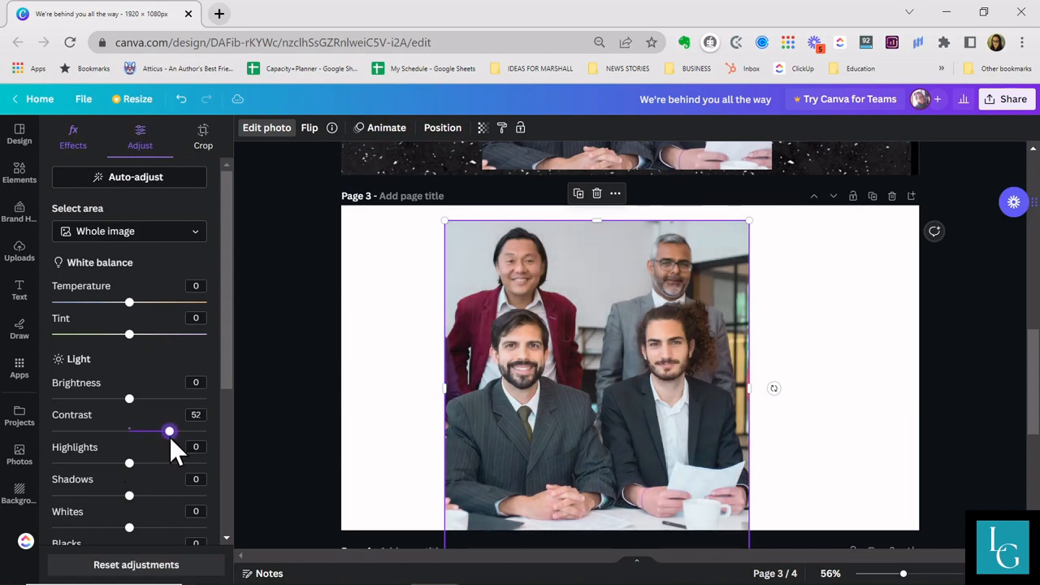
mouse_move(129, 495)
left_mouse_down()
mouse_move(166, 497)
mouse_move(91, 497)
mouse_move(111, 497)
left_mouse_up()
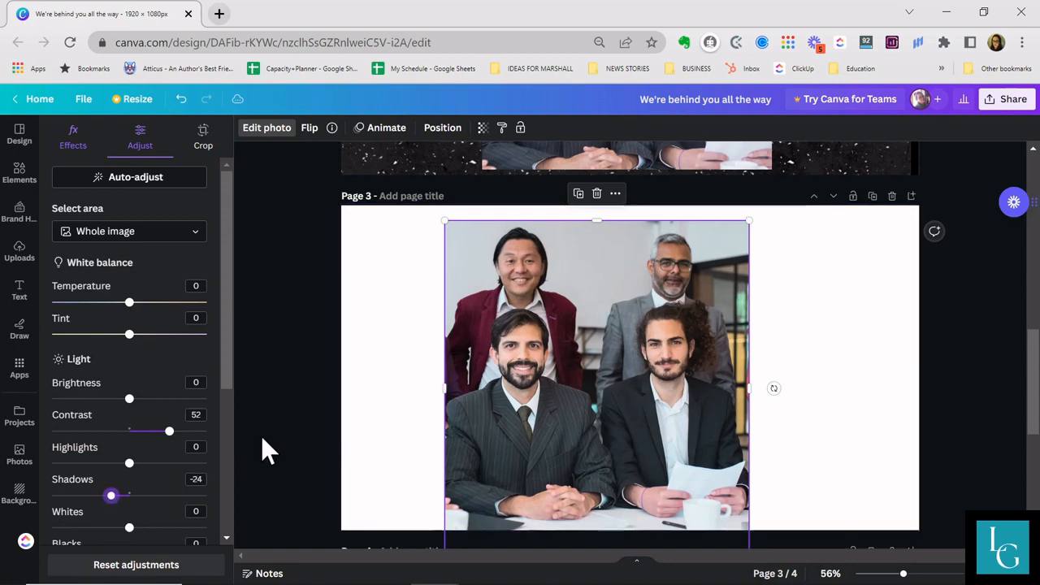
- Review the photo effects, the Mockups app and the elements library, and return to the photo effects
scroll(262, 441, "up", 3)
left_click(74, 146)
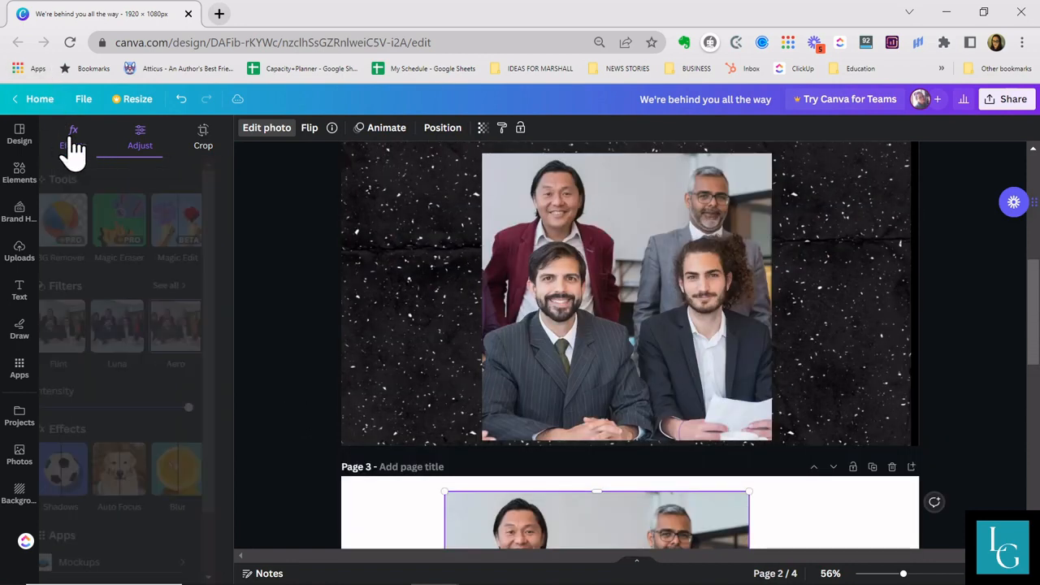
scroll(144, 241, "down", 2)
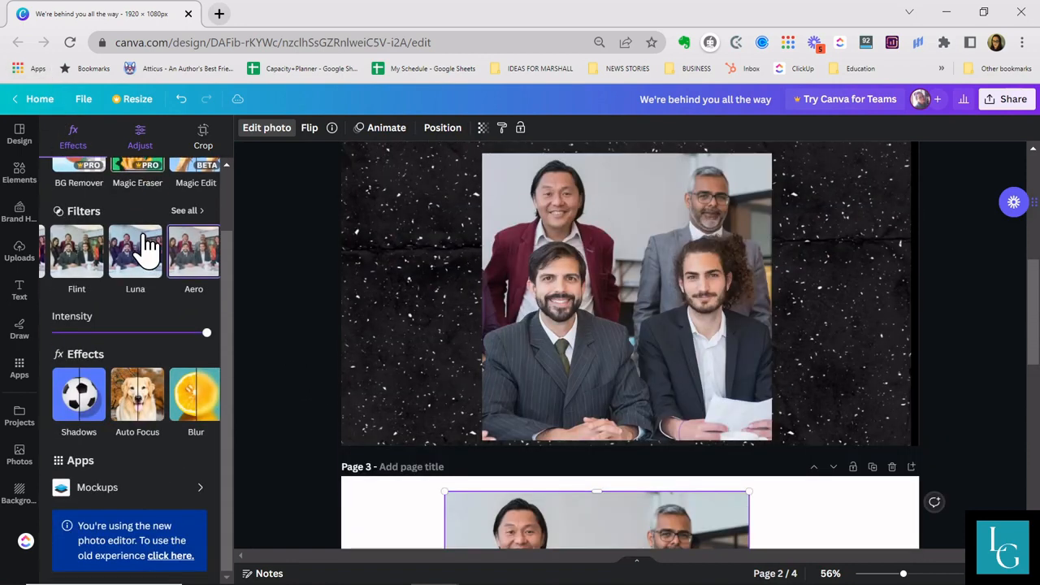
left_click(200, 488)
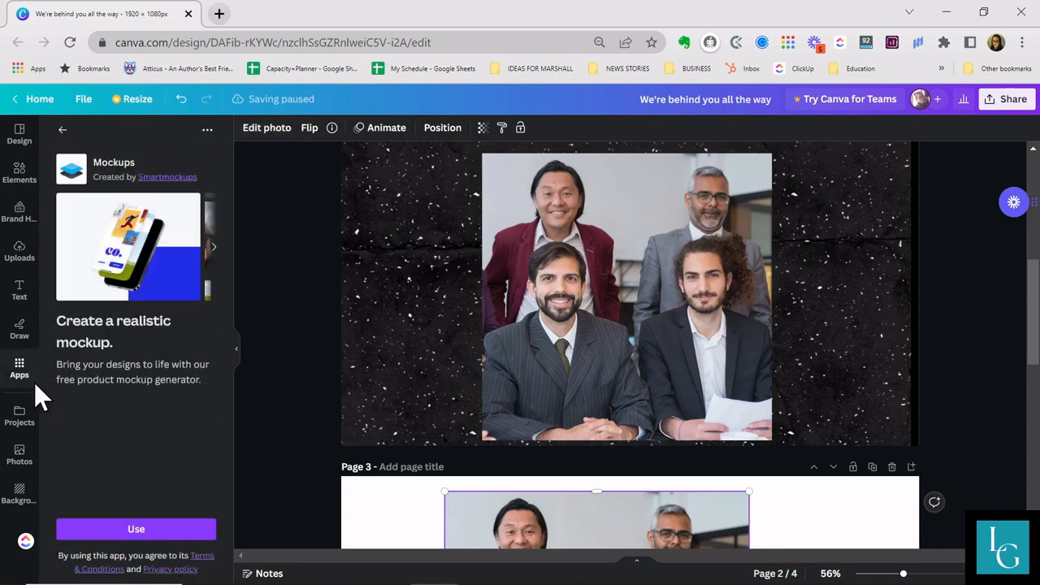
left_click(62, 129)
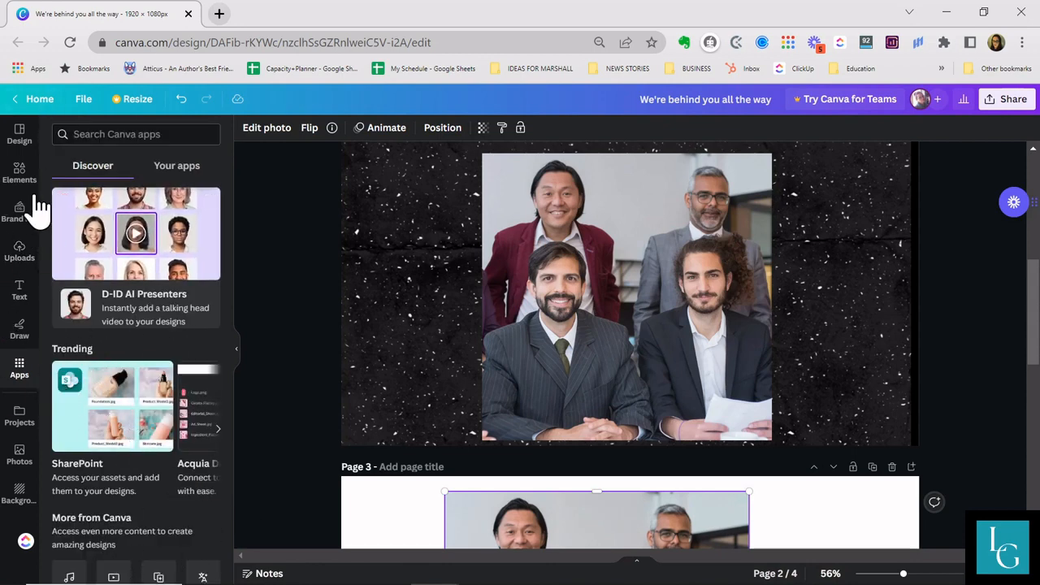
left_click(19, 173)
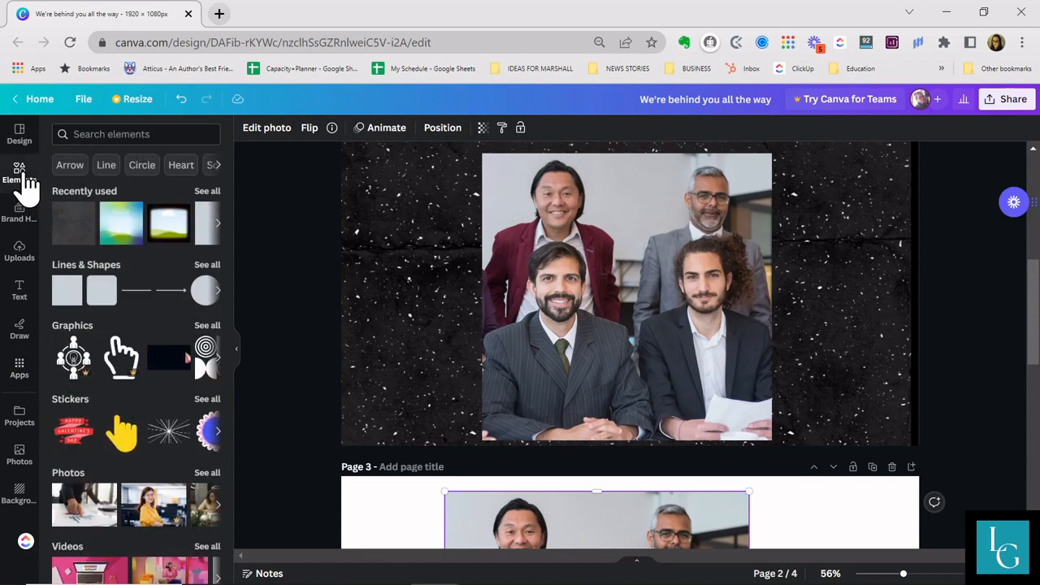
left_click(265, 134)
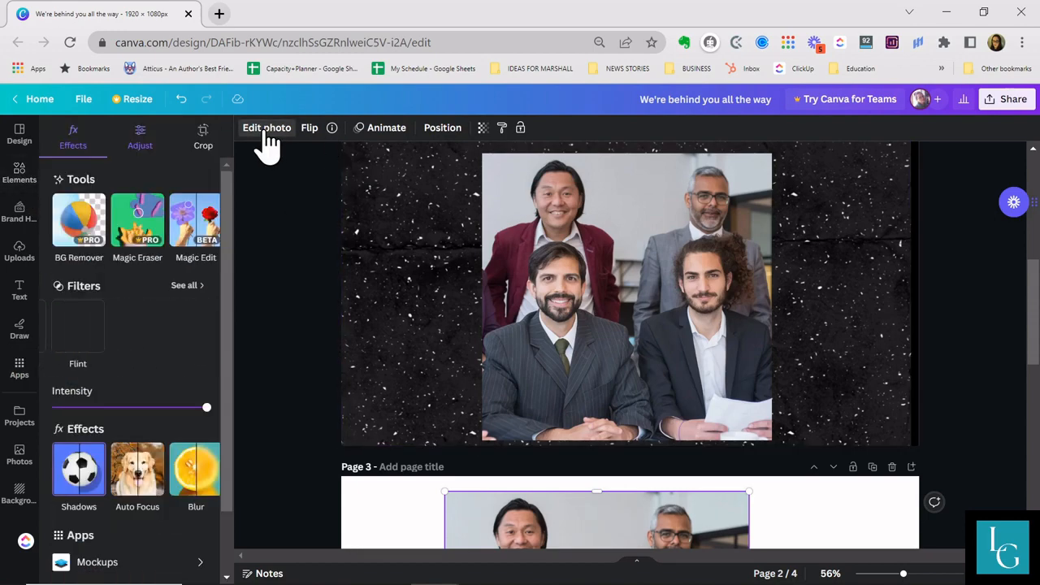
- Duplicate page 4, the page with the complete group photo on a white background
scroll(897, 455, "down", 3)
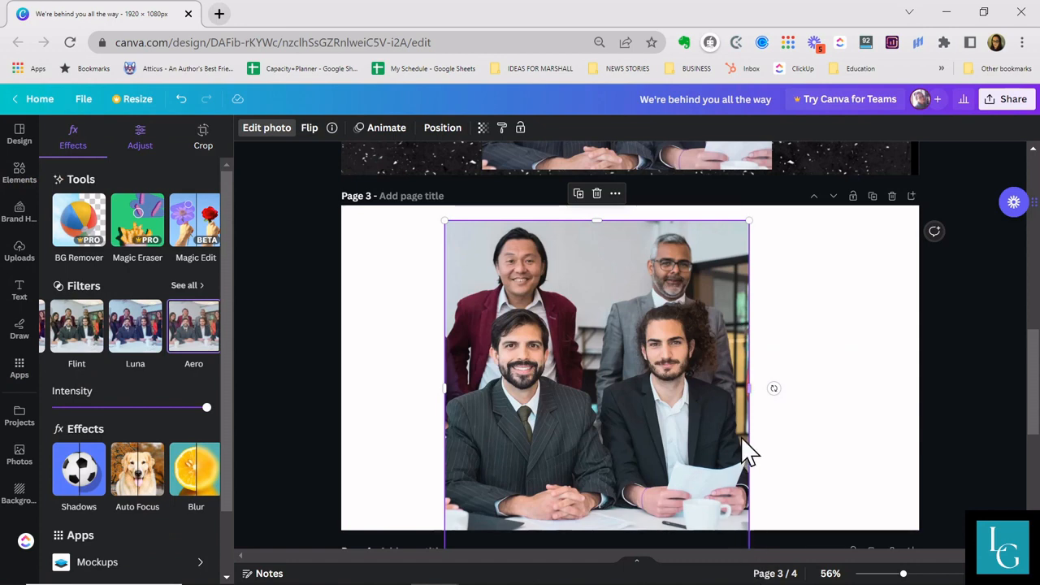
scroll(731, 439, "up", 10)
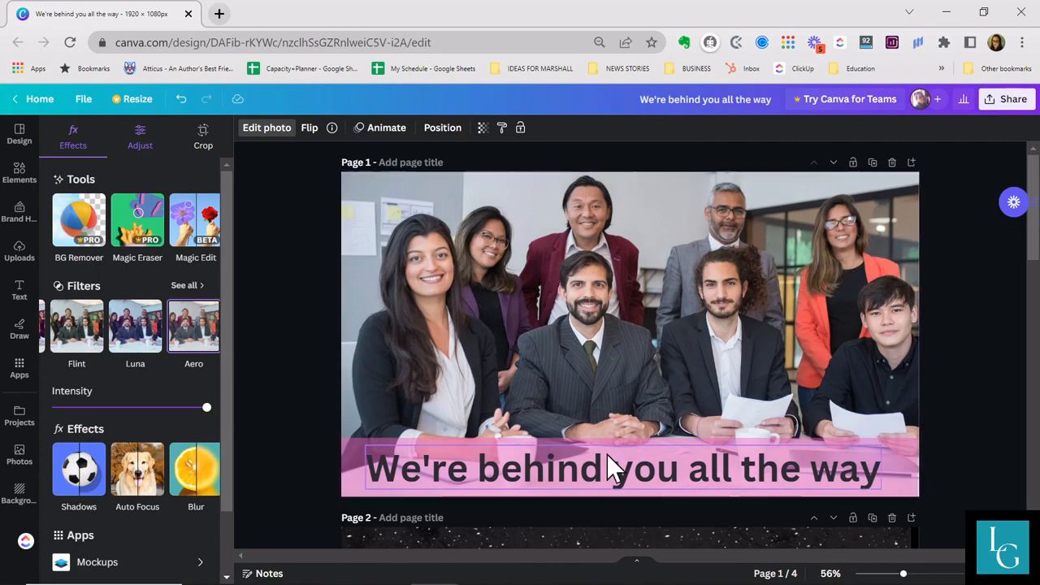
scroll(739, 337, "down", 5)
scroll(761, 331, "down", 5)
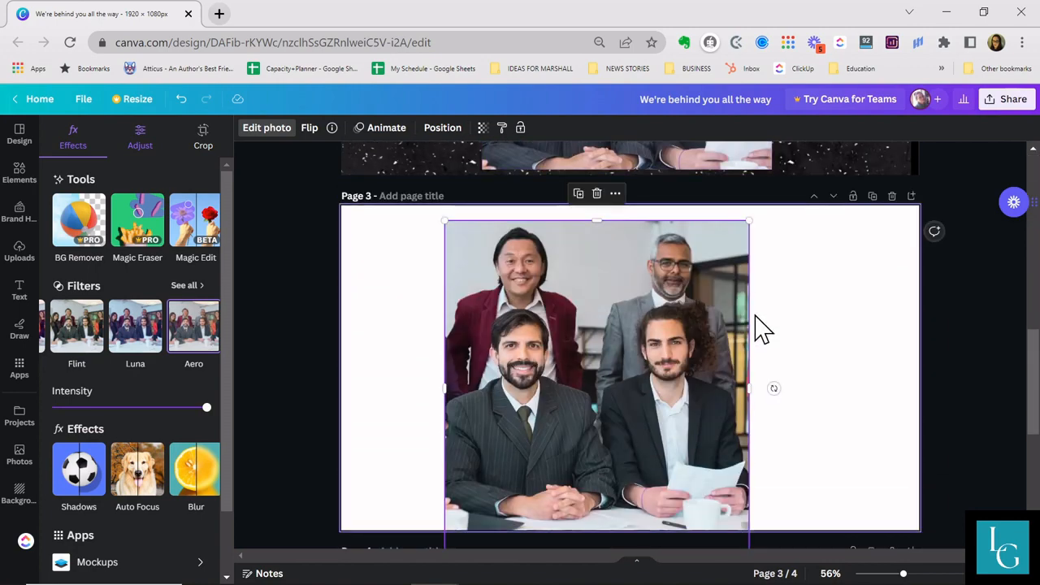
left_click(610, 316)
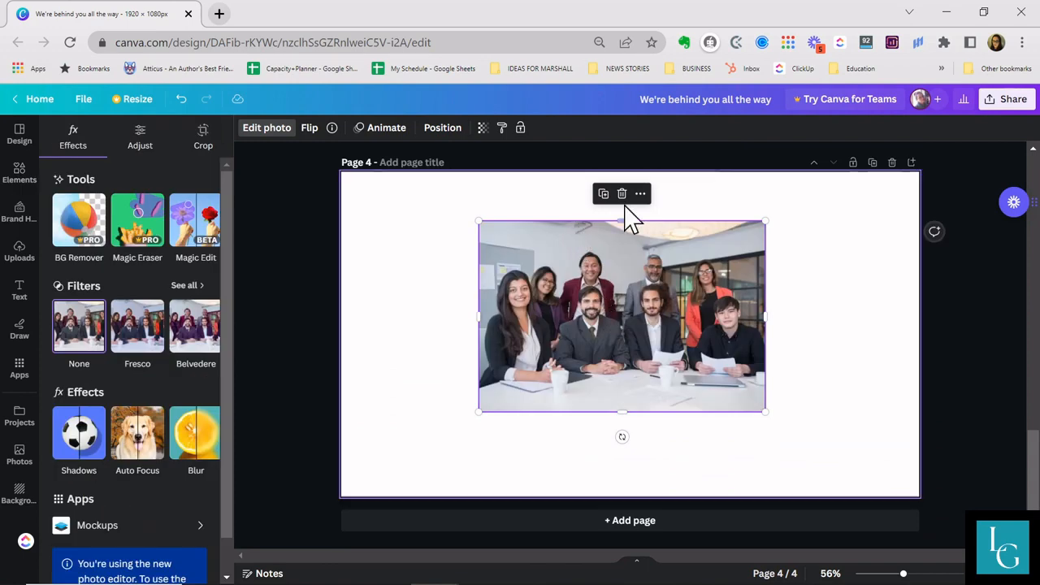
left_click(871, 163)
- Enlarge the group photo on page 4 and shift it slightly down on the page
scroll(771, 398, "up", 5)
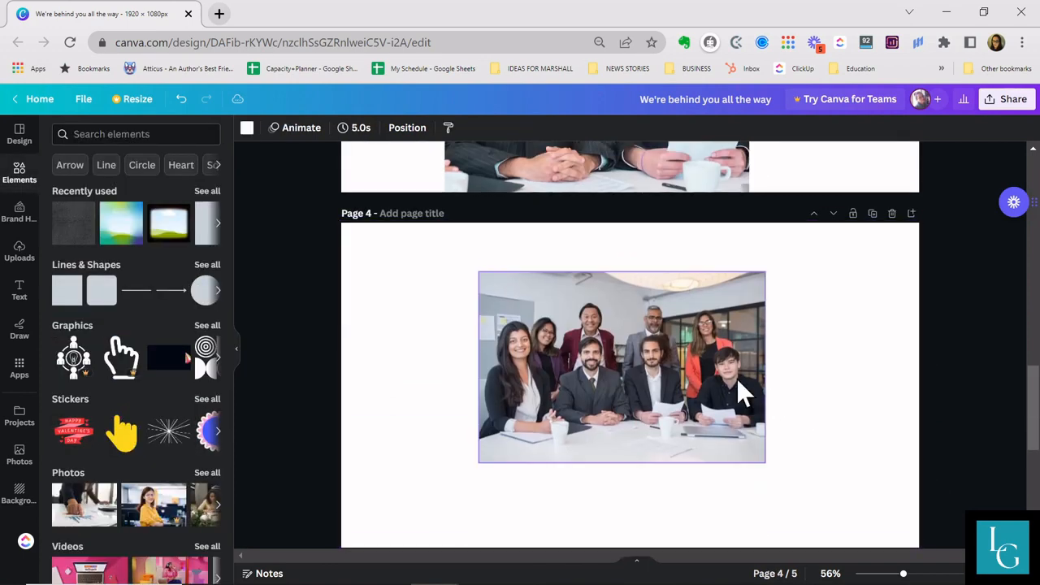
left_click(569, 362)
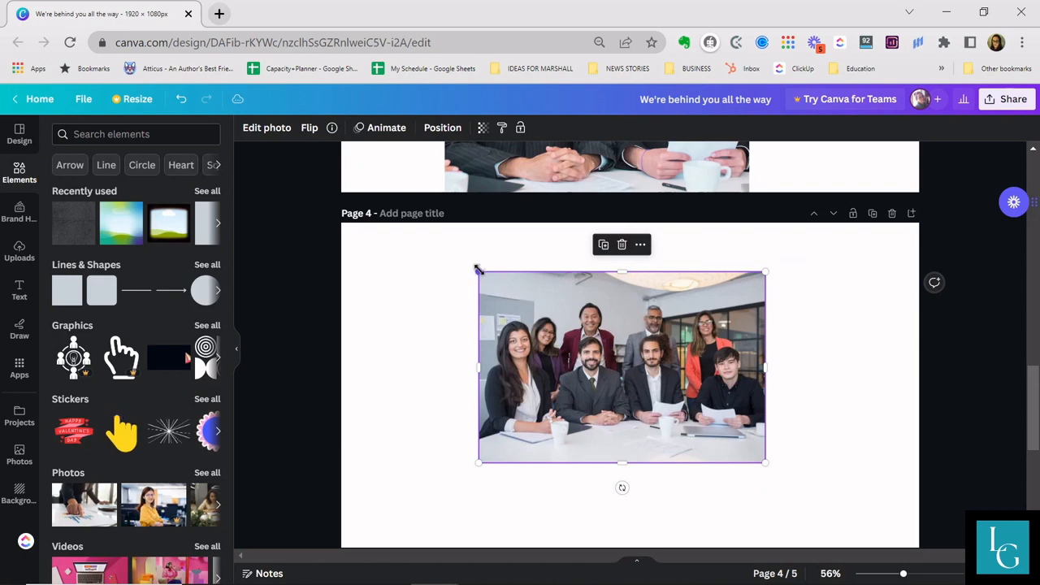
left_click_drag(478, 270, 427, 236)
left_click_drag(660, 394, 664, 438)
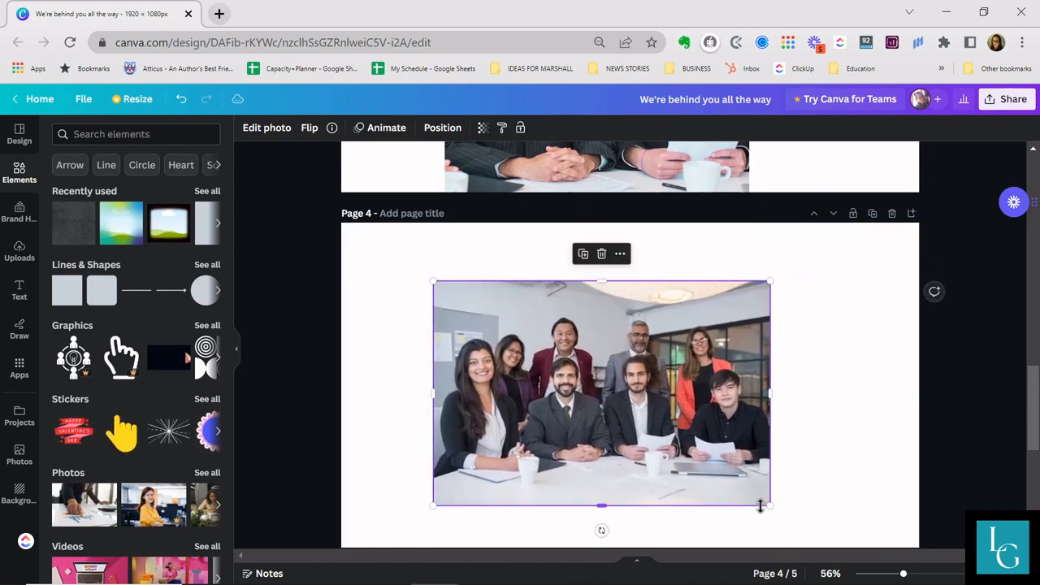
left_click_drag(769, 505, 785, 515)
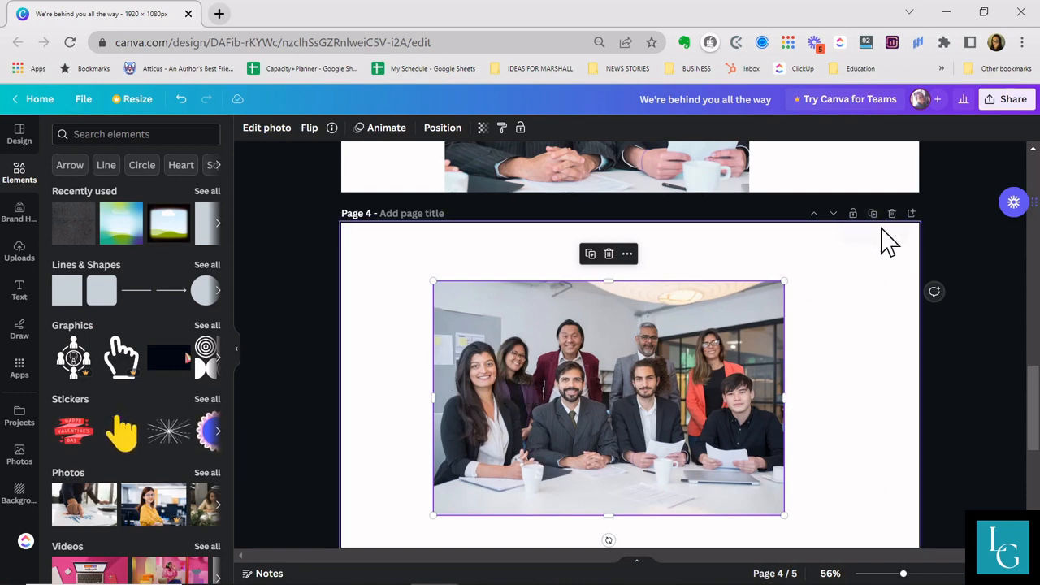
- Crop the group photo on page 4 down to the two women at its left end, using a freeform crop
double_click(496, 352)
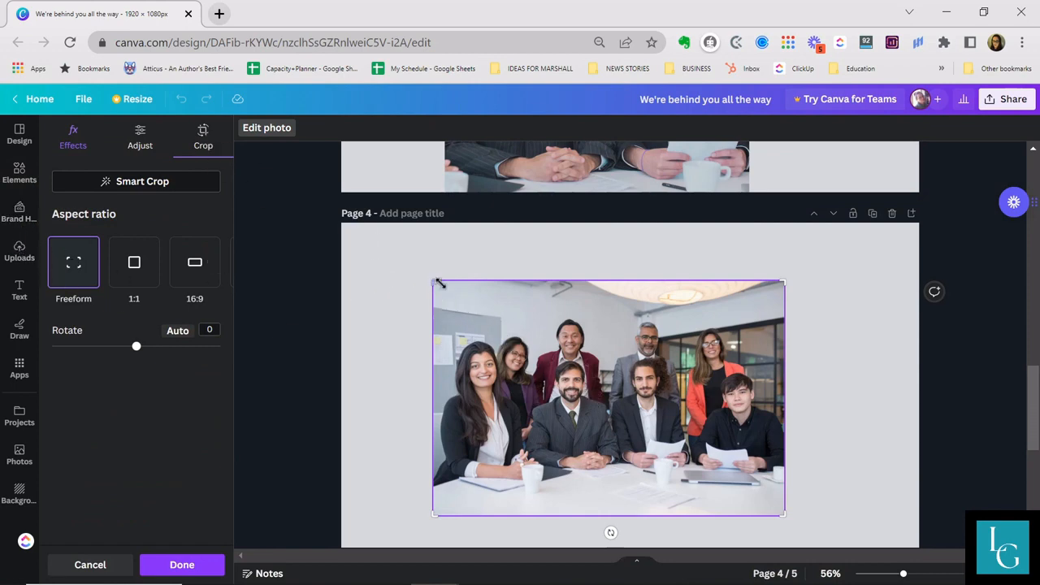
left_click_drag(435, 282, 460, 291)
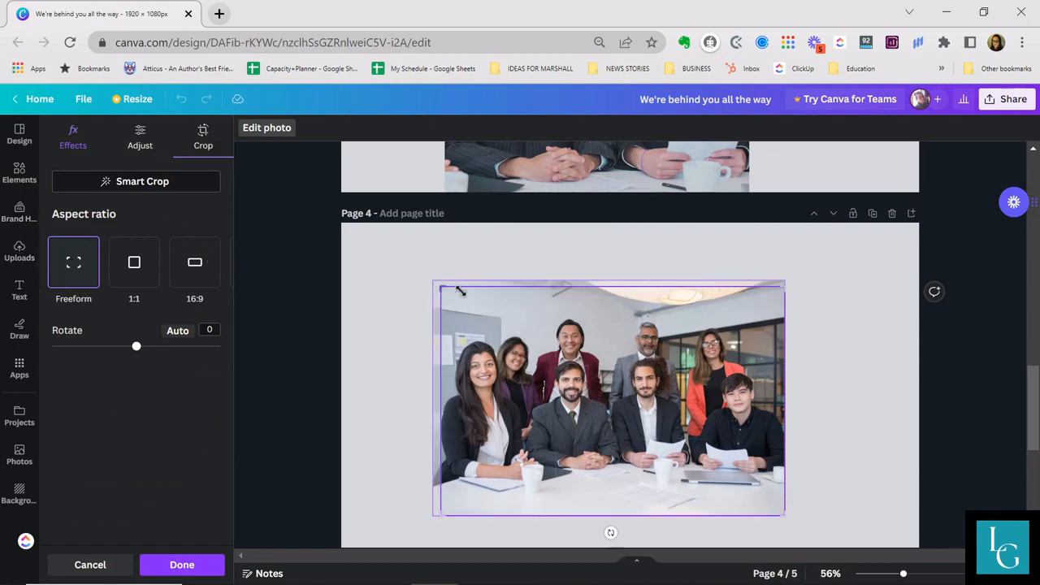
left_click_drag(783, 515, 539, 514)
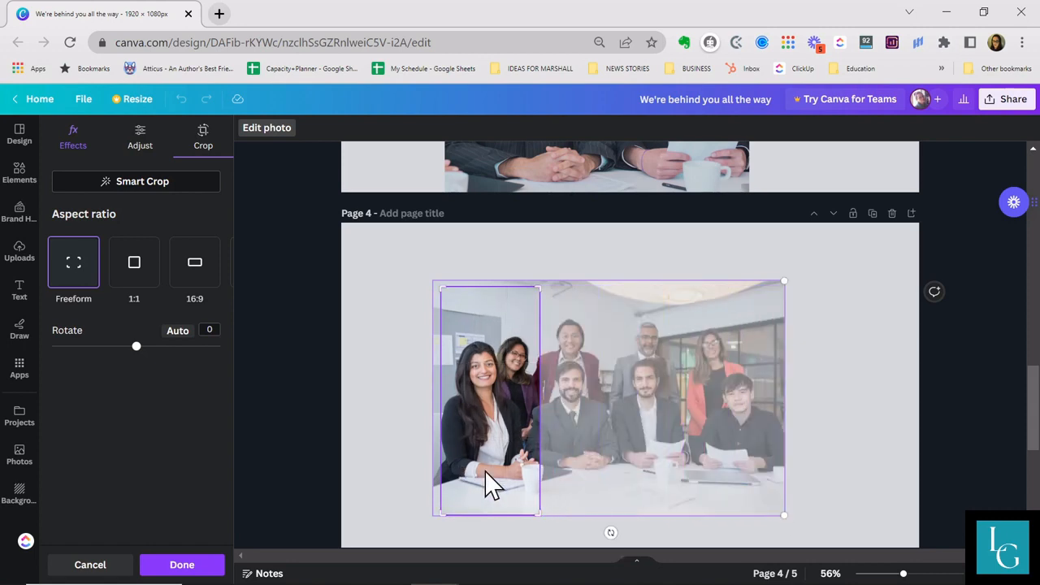
left_click(185, 563)
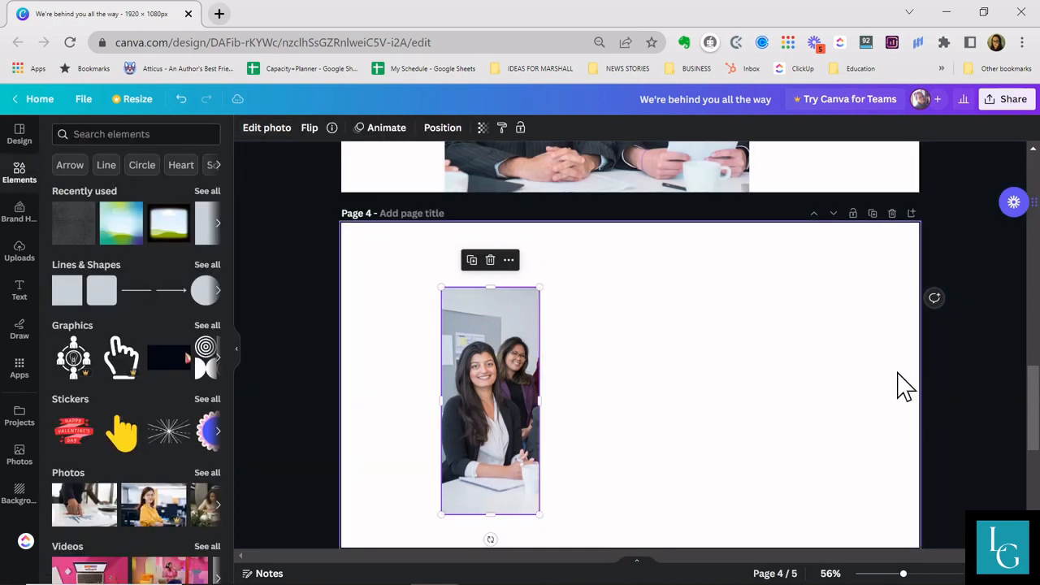
- Duplicate page 5 and enlarge the complete group photo on page 5 toward its lower-left corner
scroll(900, 385, "down", 3)
scroll(820, 377, "down", 3)
left_click(638, 348)
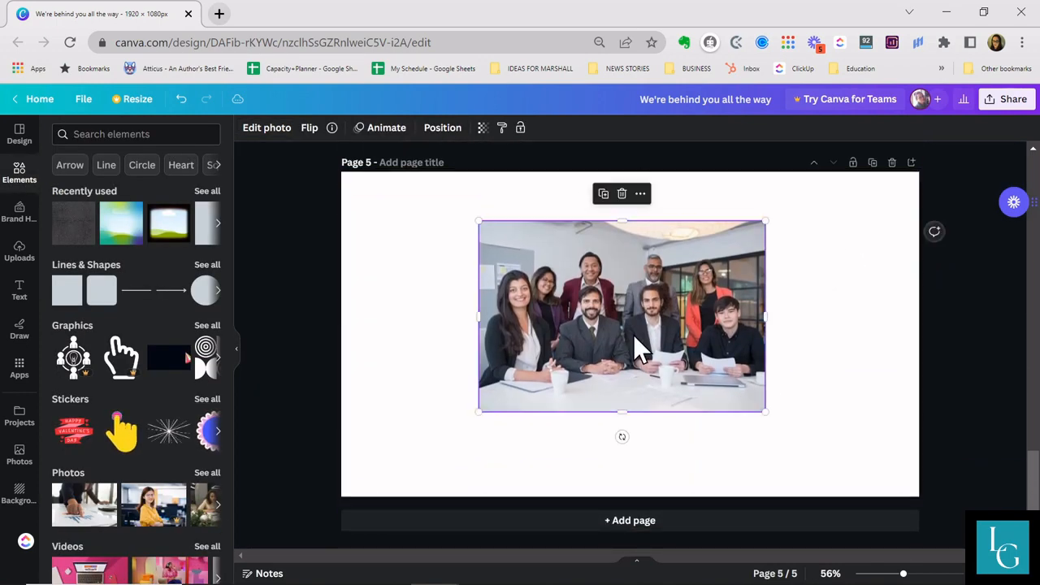
left_click(872, 165)
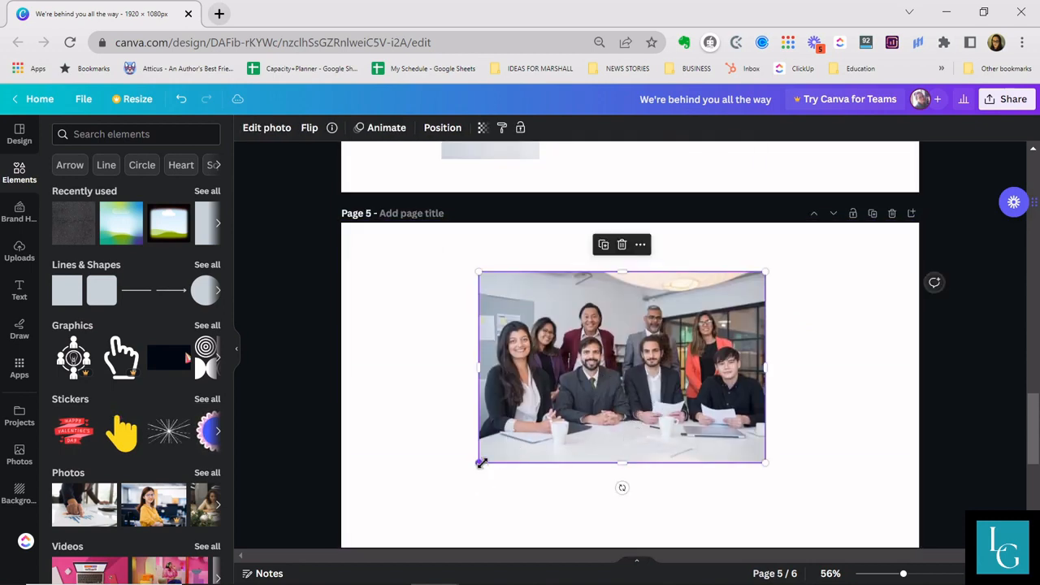
left_click_drag(478, 463, 387, 525)
scroll(648, 420, "up", 4)
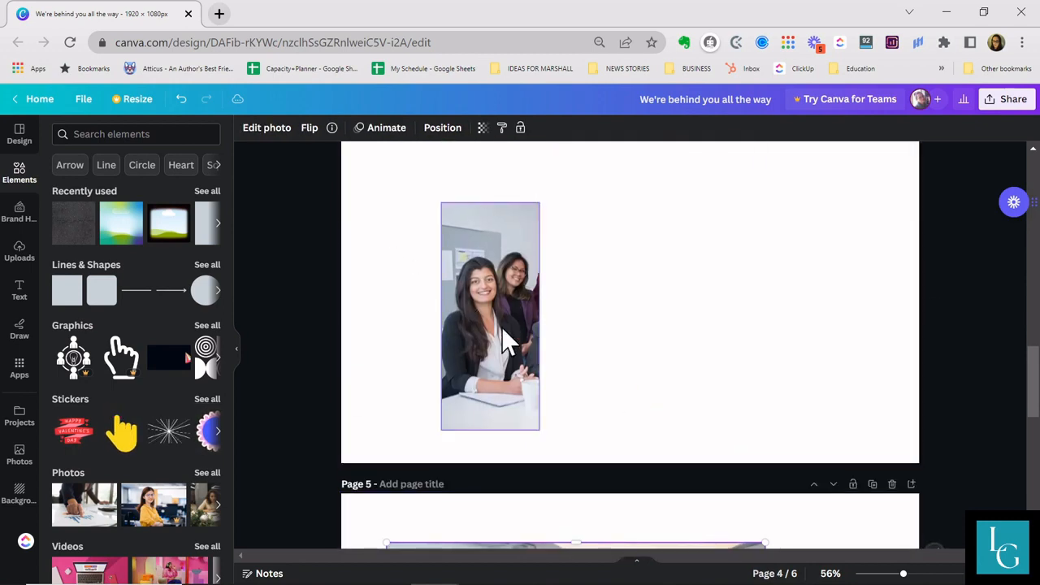
scroll(867, 406, "down", 2)
scroll(868, 411, "down", 3)
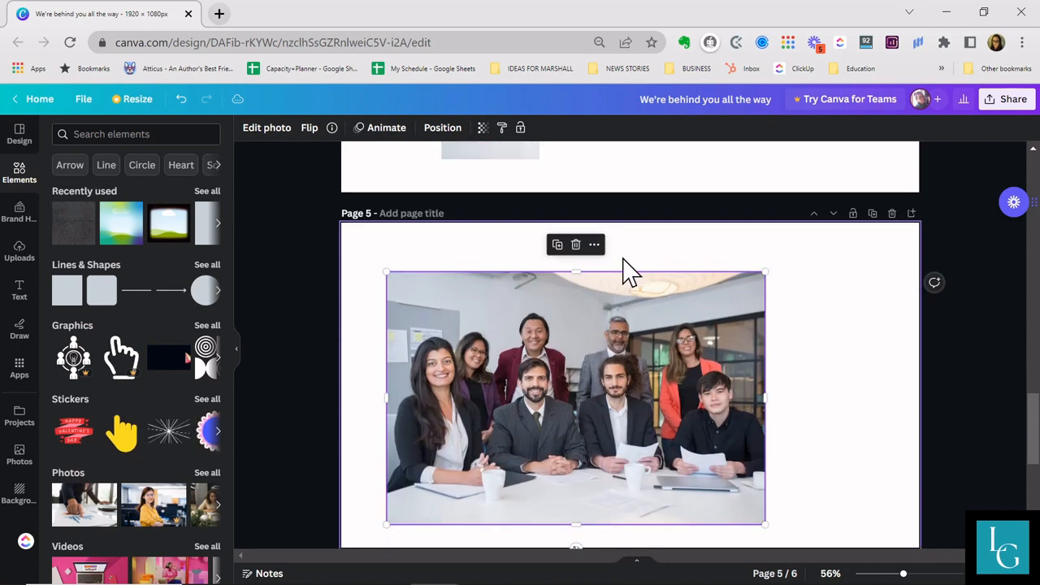
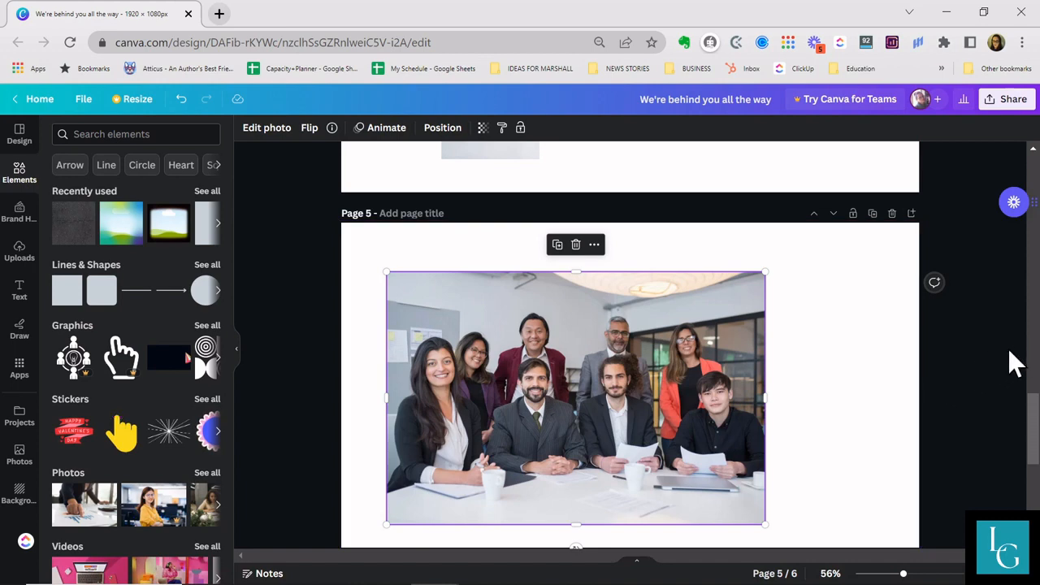
- Crop the group photo on page 5 to the woman in orange and the seated man in black
double_click(624, 384)
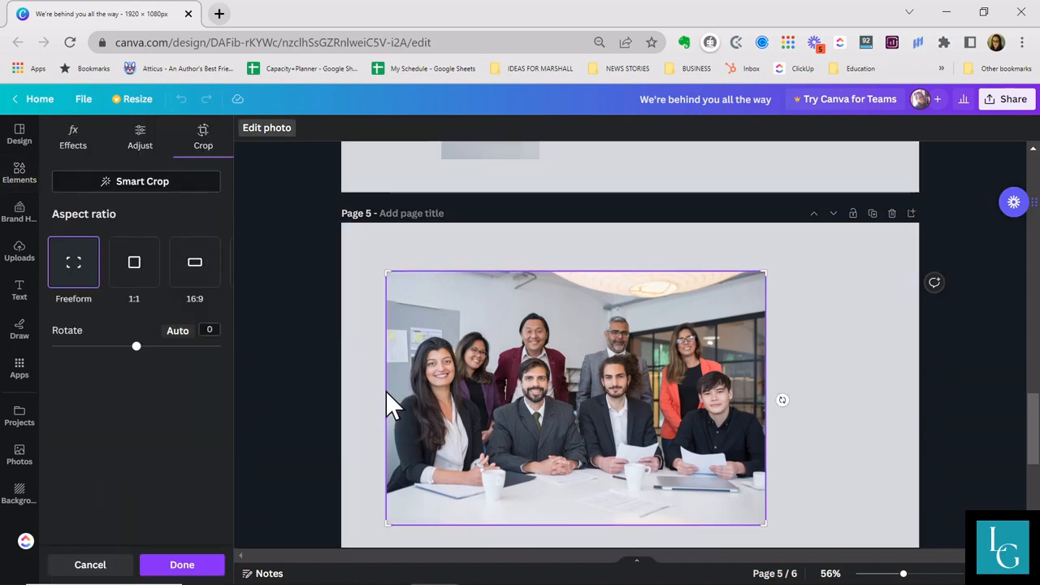
left_click_drag(386, 272, 658, 271)
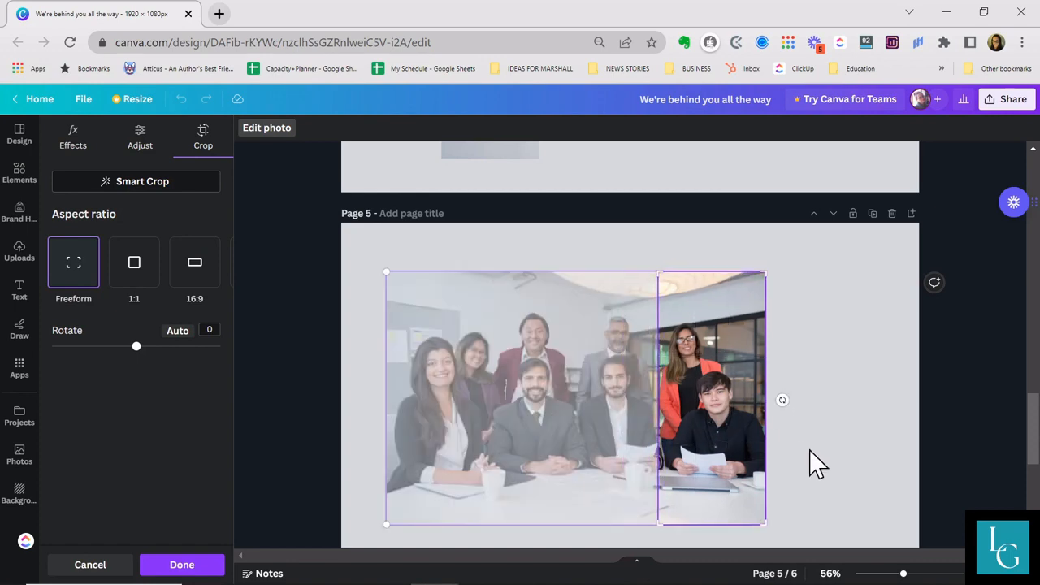
left_click_drag(765, 524, 759, 527)
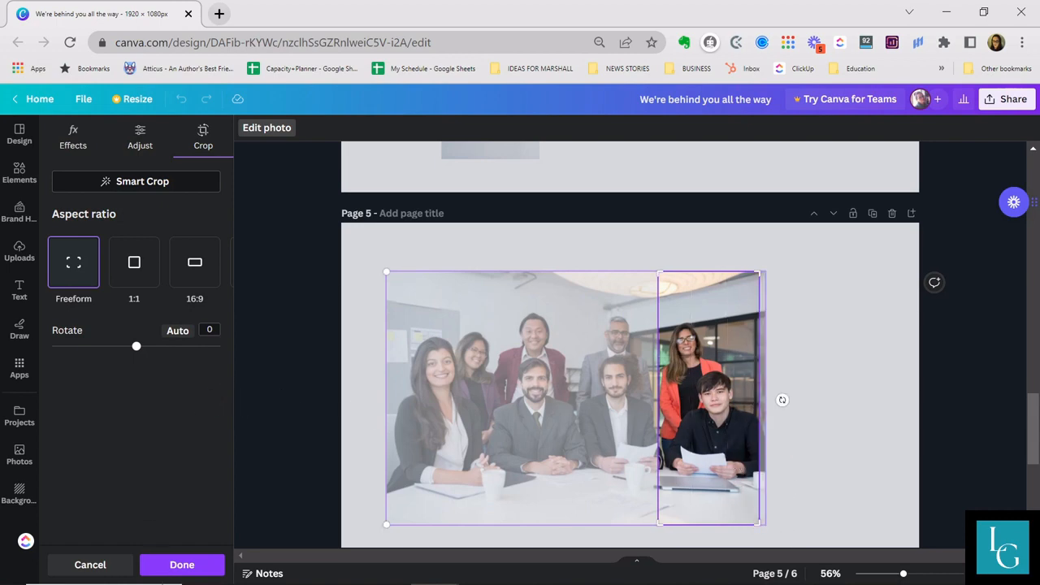
left_click(180, 564)
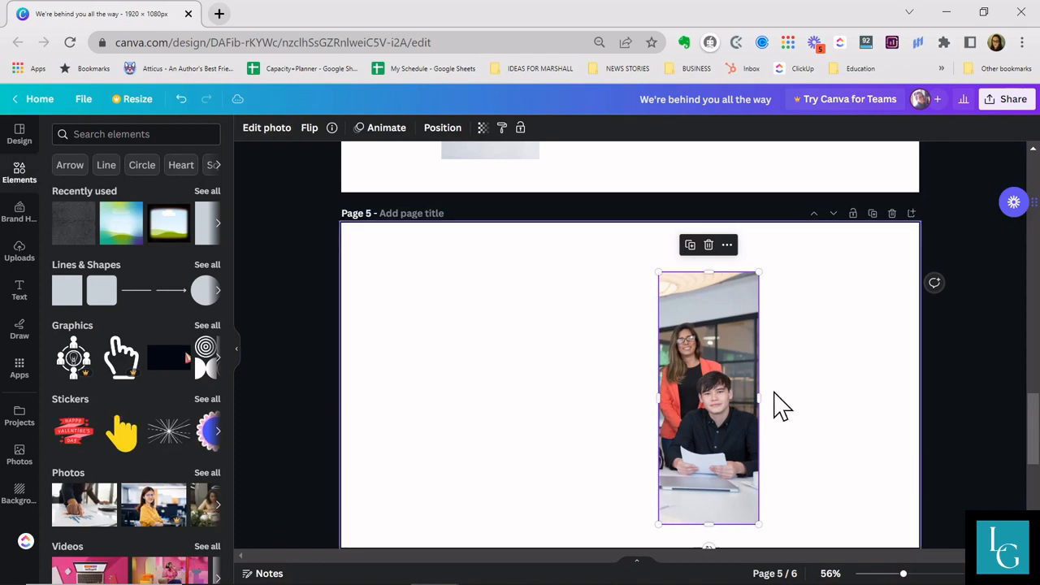
- Move the cropped photo from page 5 onto page 4, right of the two women, and duplicate page 4
left_click_drag(713, 445, 769, 496)
scroll(893, 444, "down", 2)
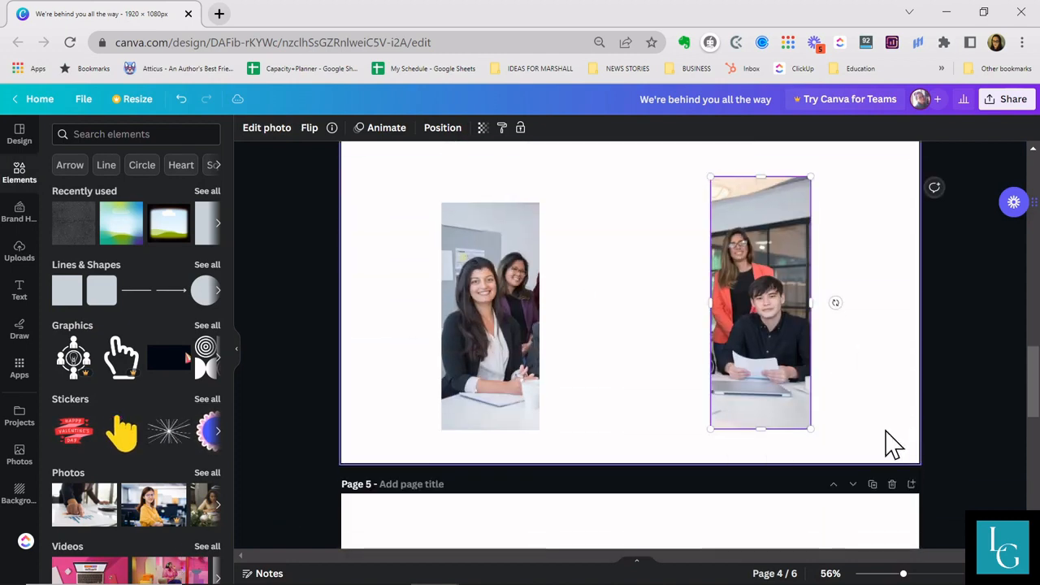
scroll(853, 349, "up", 3)
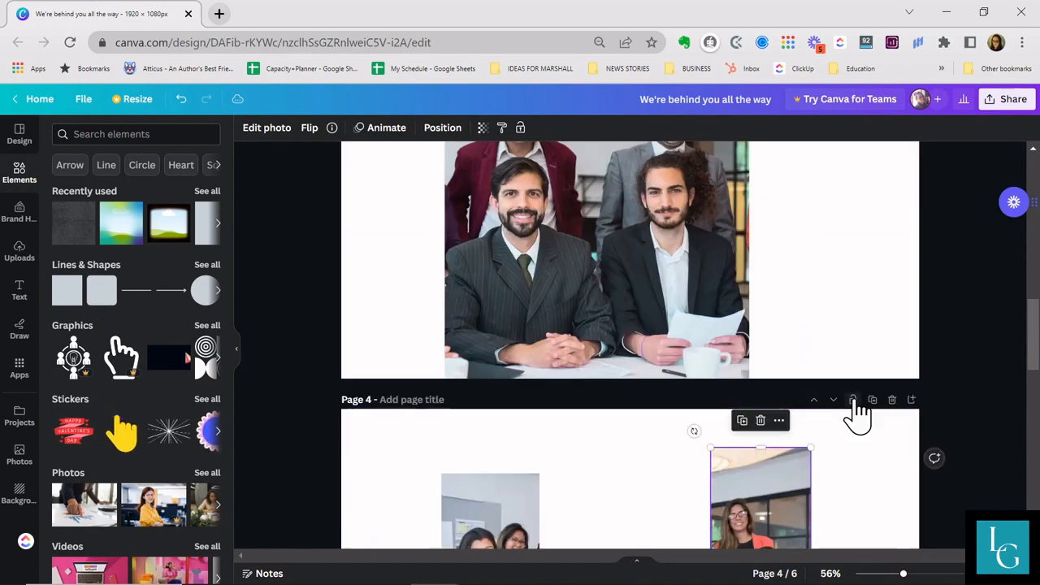
left_click(872, 401)
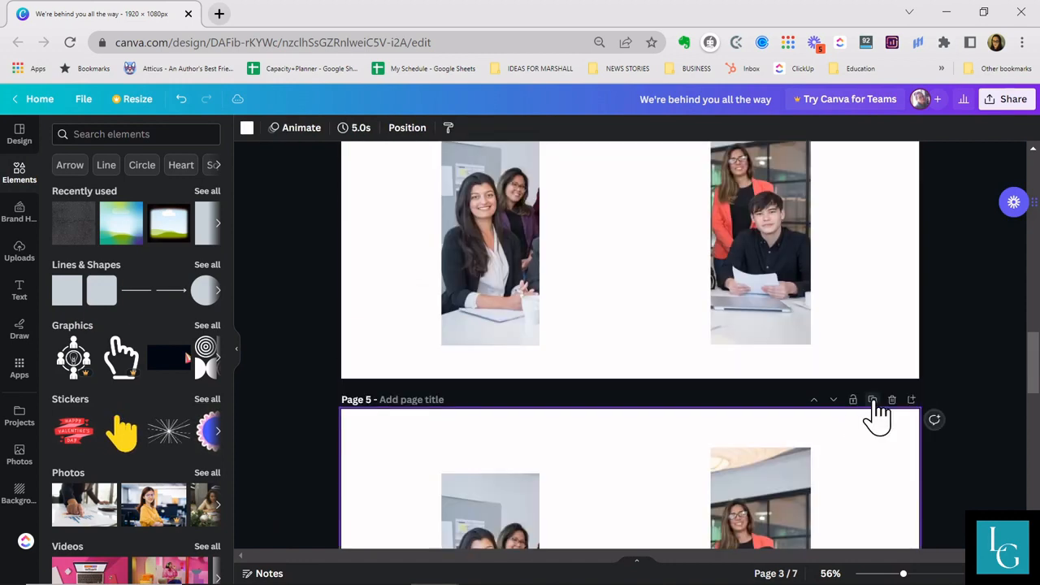
scroll(875, 416, "up", 2)
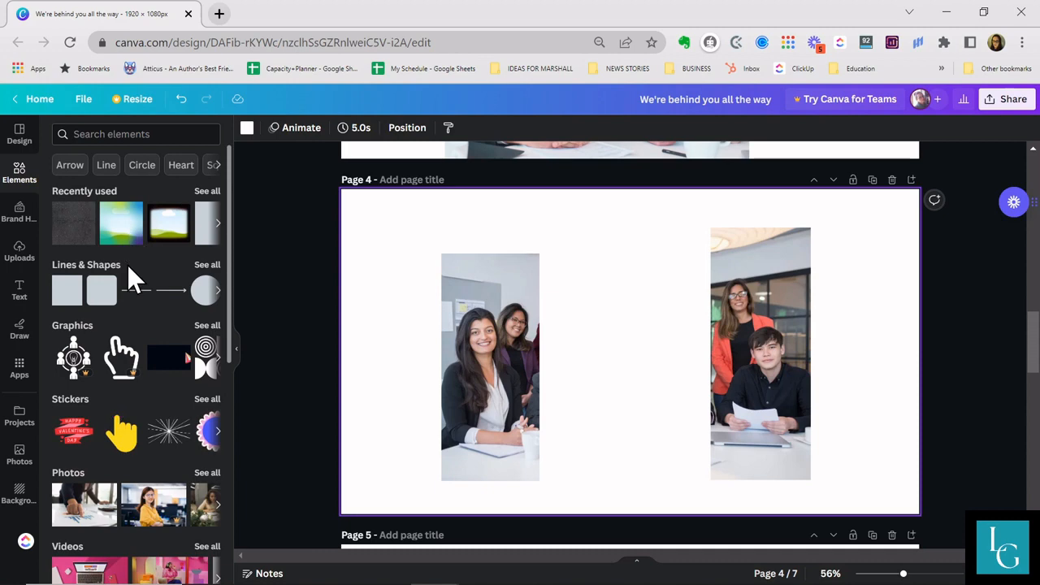
- Add the vertical film-strip frame with two stacked picture slots from the Frames collection to page 4
scroll(127, 264, "down", 4)
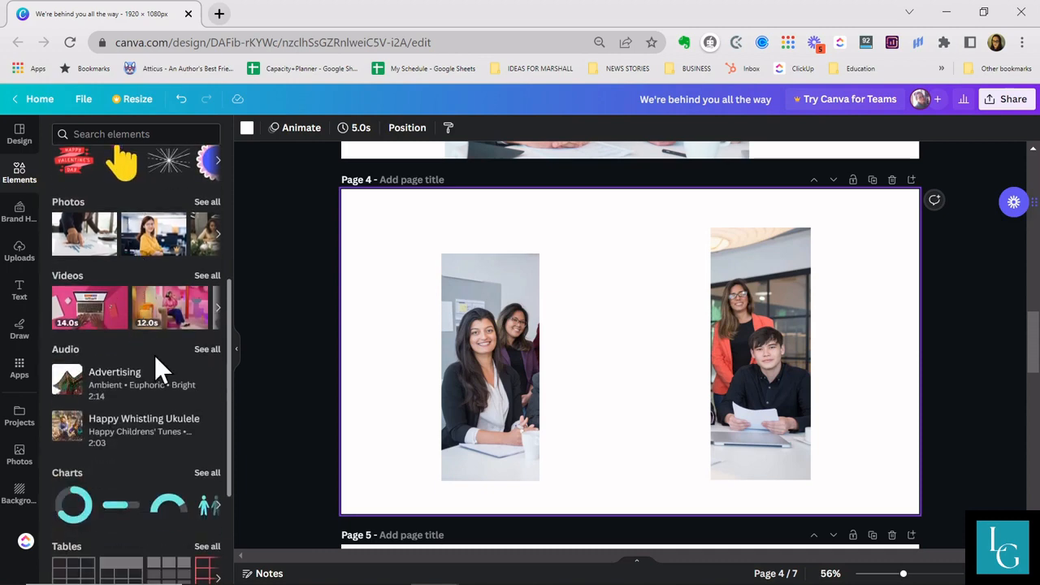
scroll(156, 362, "down", 2)
scroll(122, 374, "down", 2)
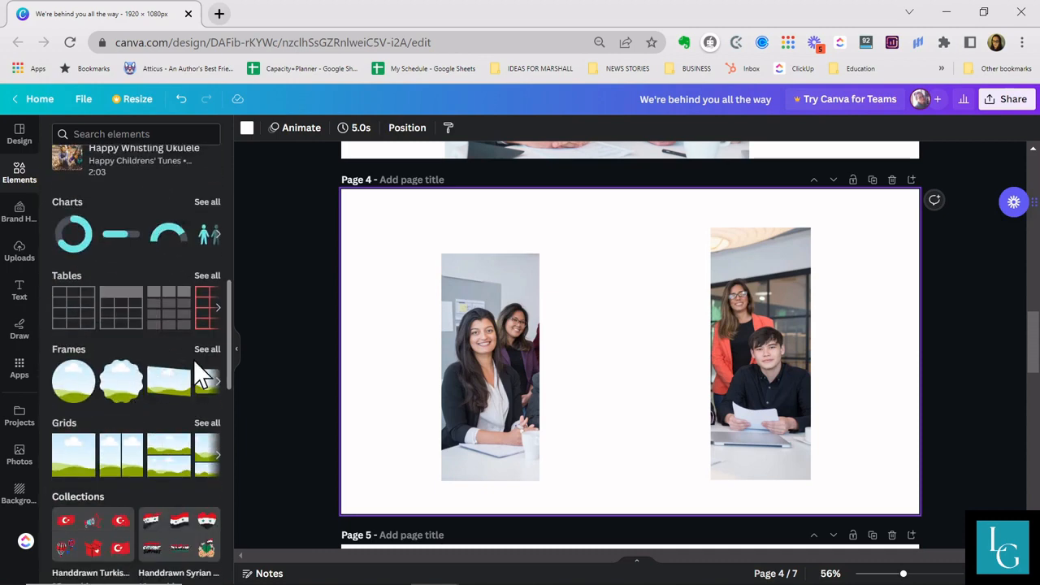
left_click(207, 348)
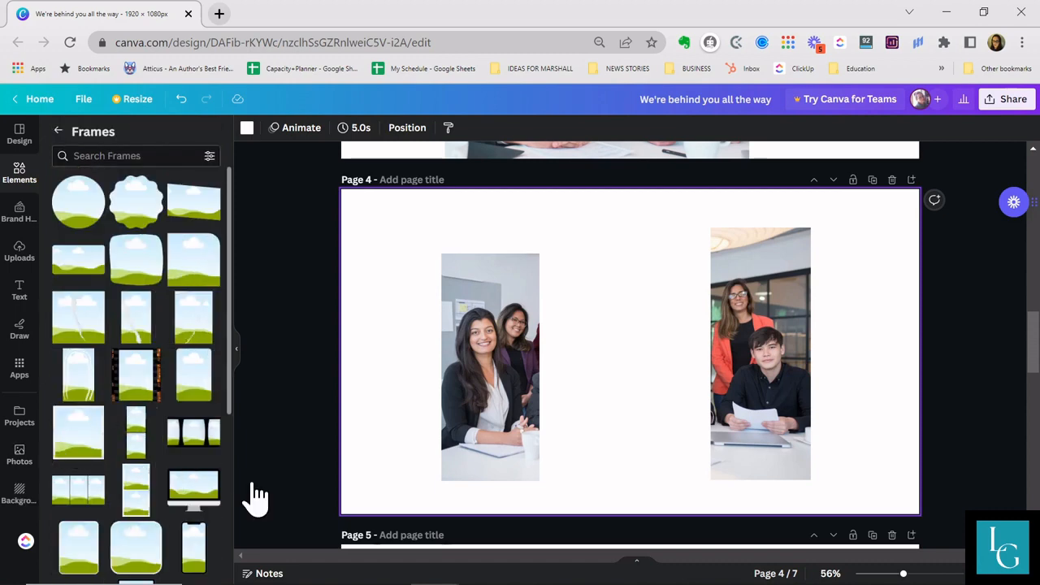
scroll(130, 317, "down", 2)
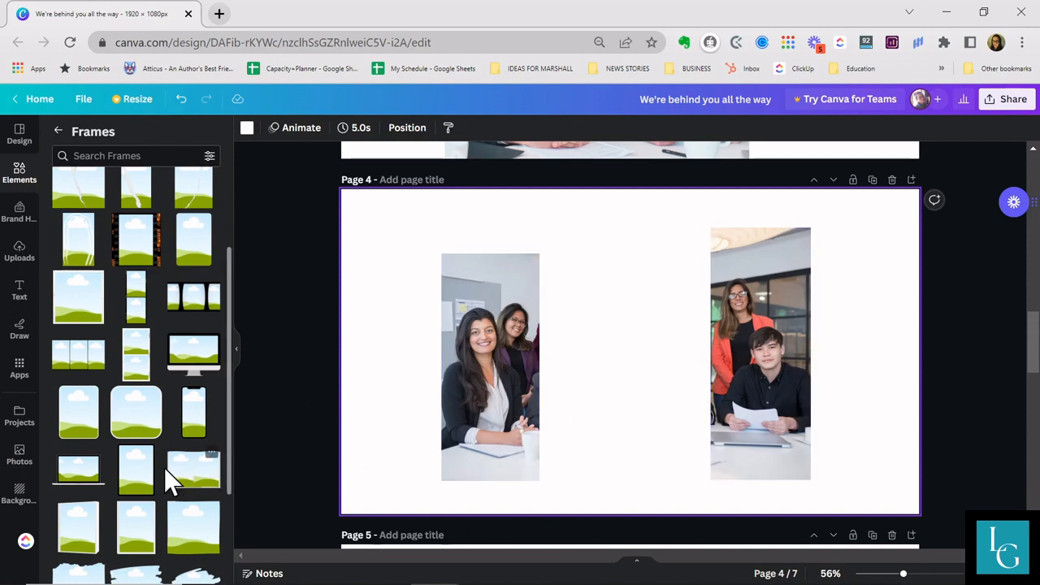
left_click(135, 305)
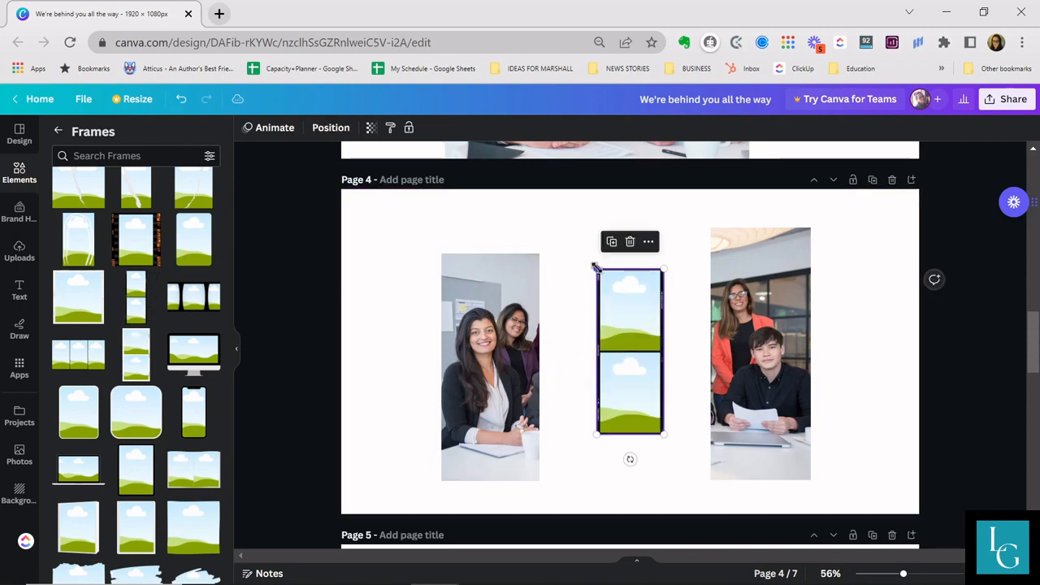
- Enlarge the film-strip frame to nearly the full page height and place it between the two cropped photos
left_click_drag(597, 268, 549, 200)
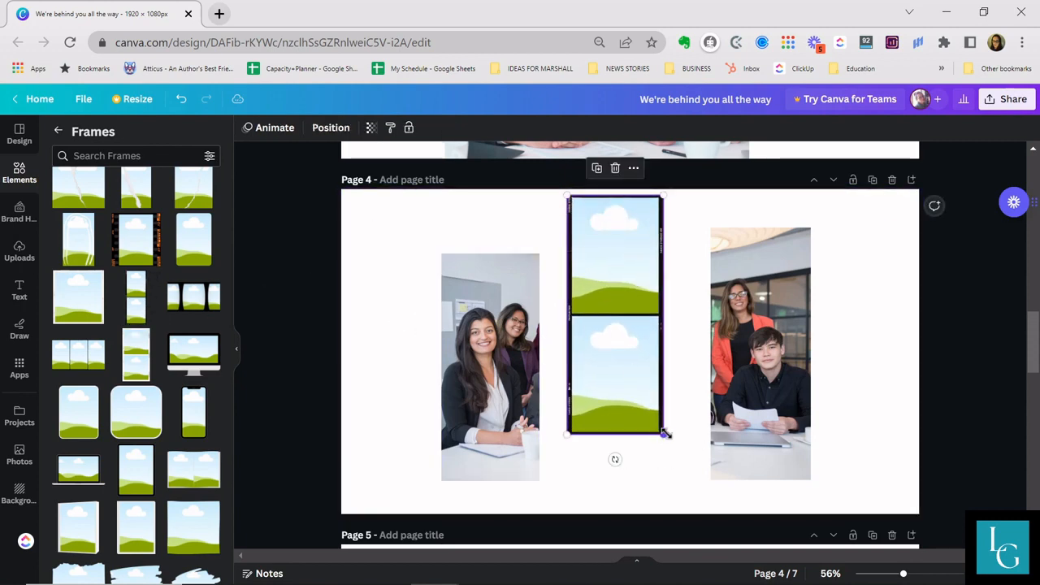
left_click_drag(664, 433, 703, 503)
left_click_drag(623, 425, 612, 410)
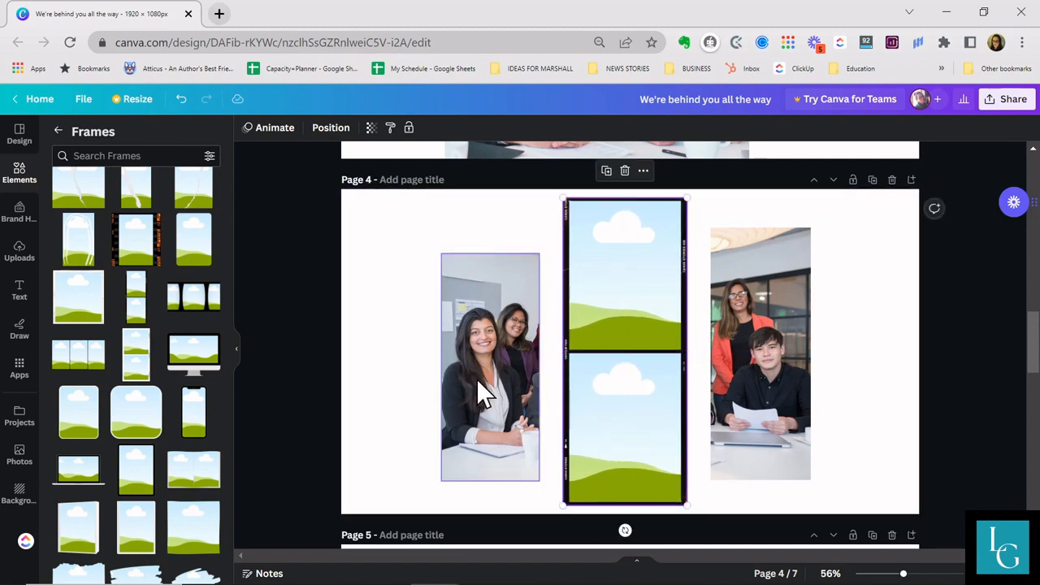
- Fill the frame's upper slot with the photo of the two women and its lower slot with the other cropped photo
left_click_drag(480, 395, 585, 296)
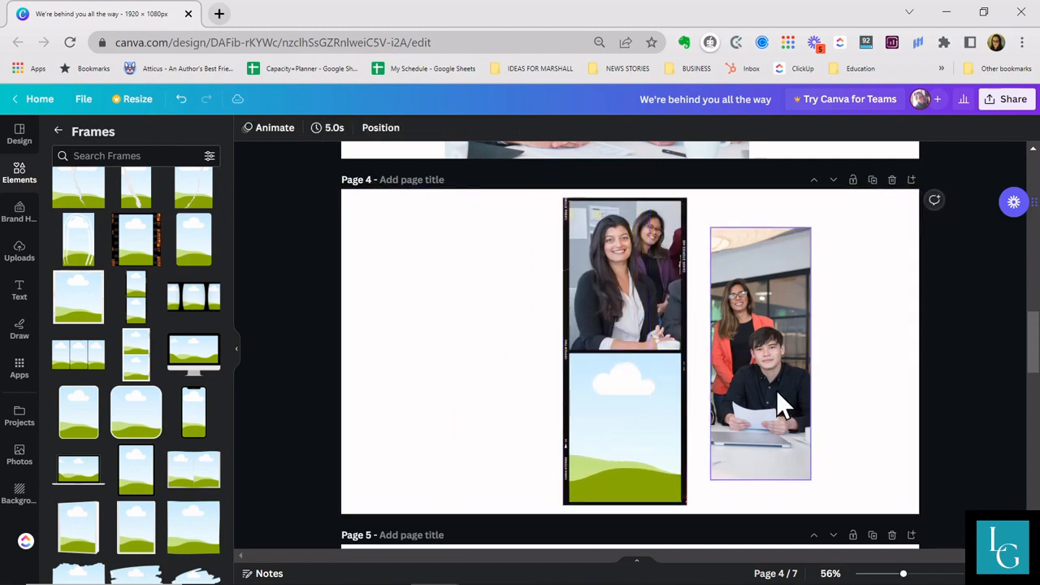
left_click_drag(776, 394, 587, 465)
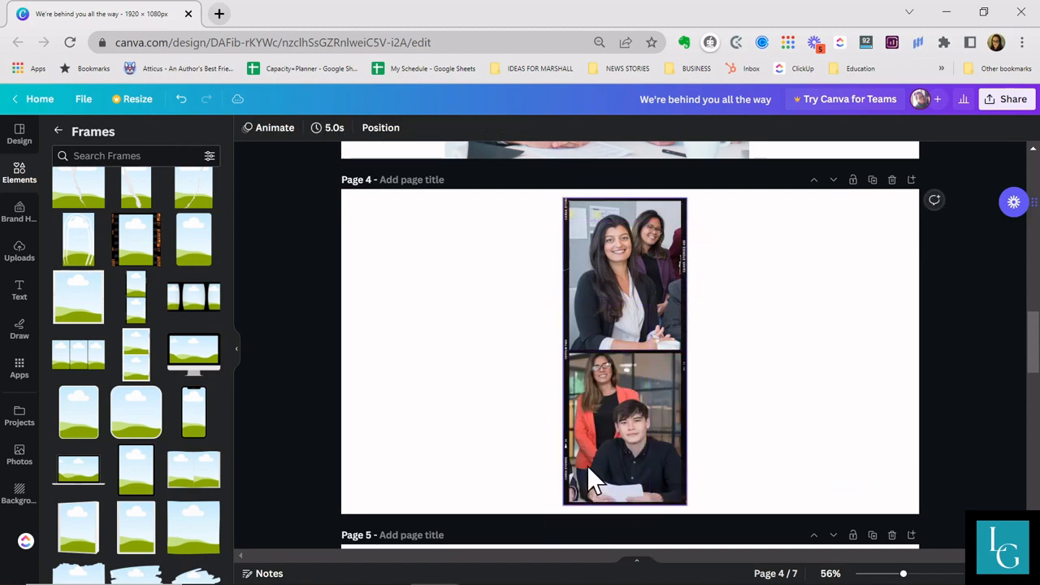
- Try to shift the photo of the two women sideways inside the frame's upper slot
double_click(608, 286)
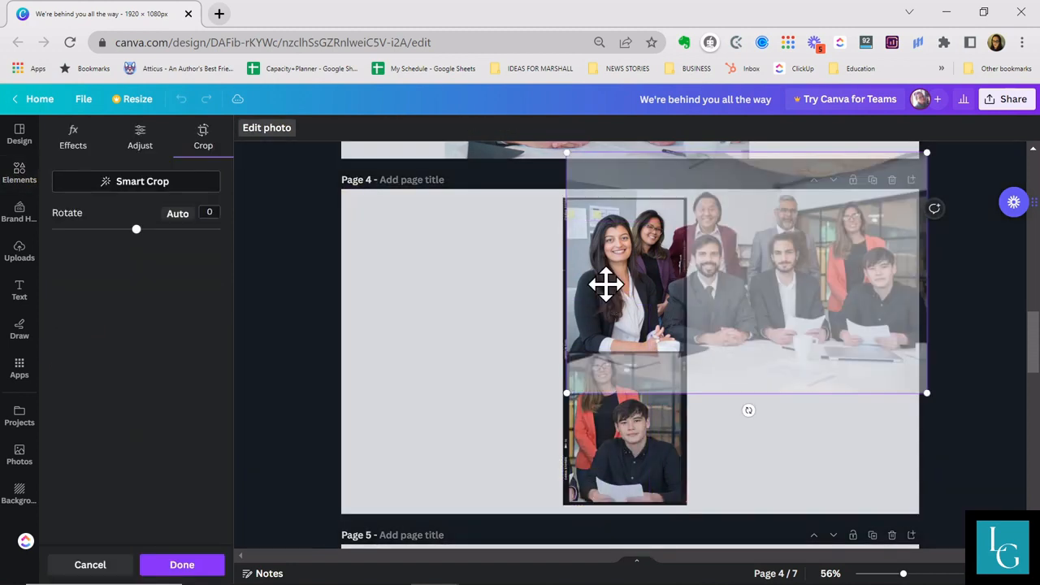
left_click_drag(606, 283, 655, 279)
left_click(494, 323)
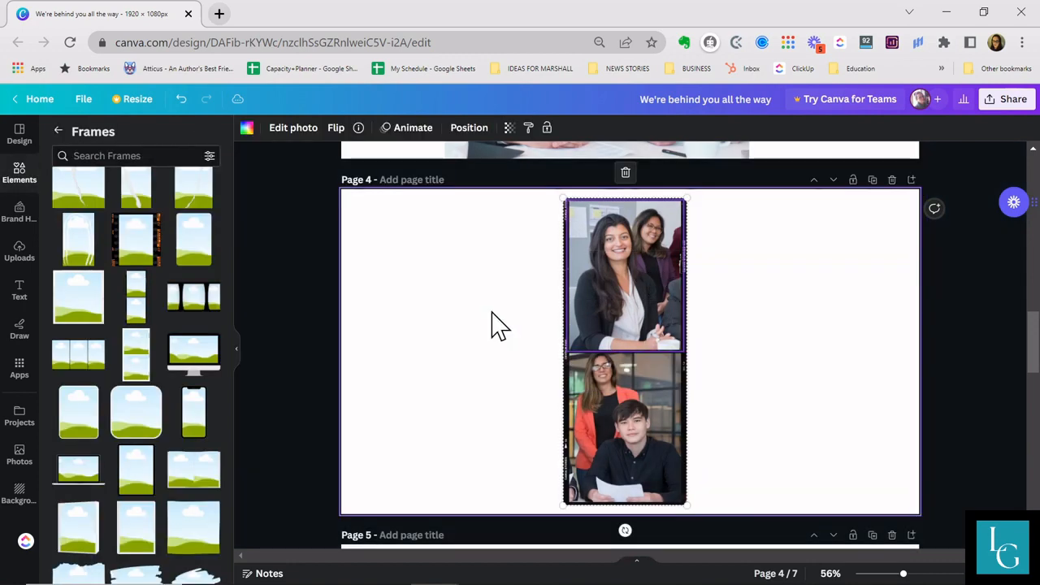
- Shift the photo of the woman and seated man downward inside the frame's lower slot
left_click(662, 432)
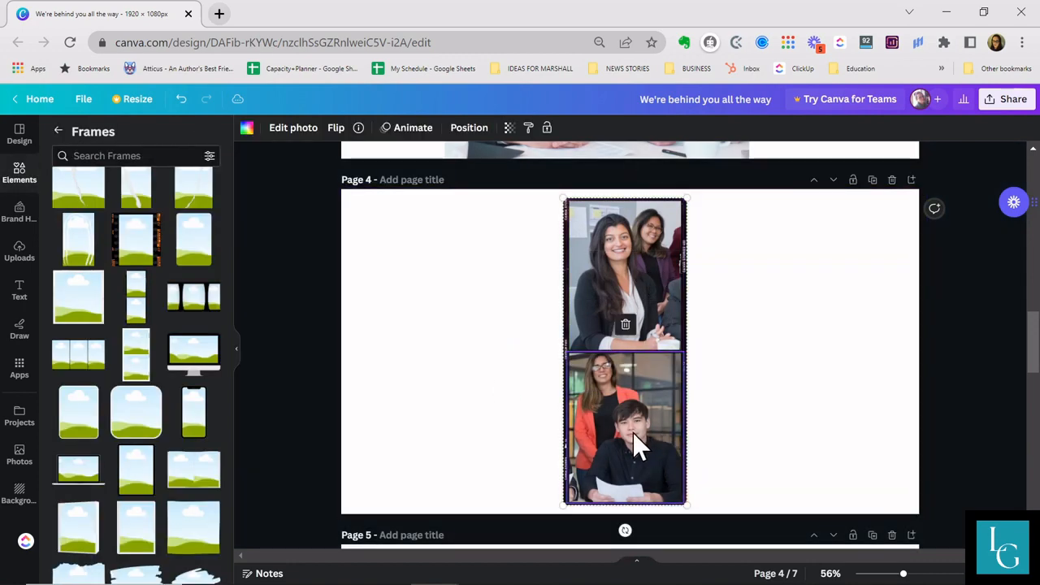
double_click(632, 432)
left_click_drag(604, 447, 603, 464)
left_click(779, 402)
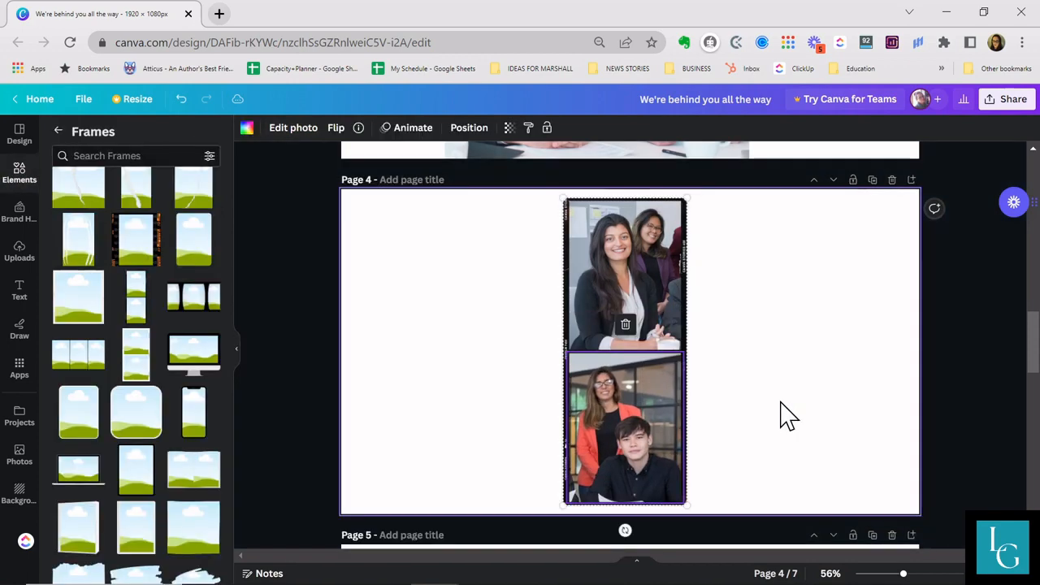
left_click(796, 413)
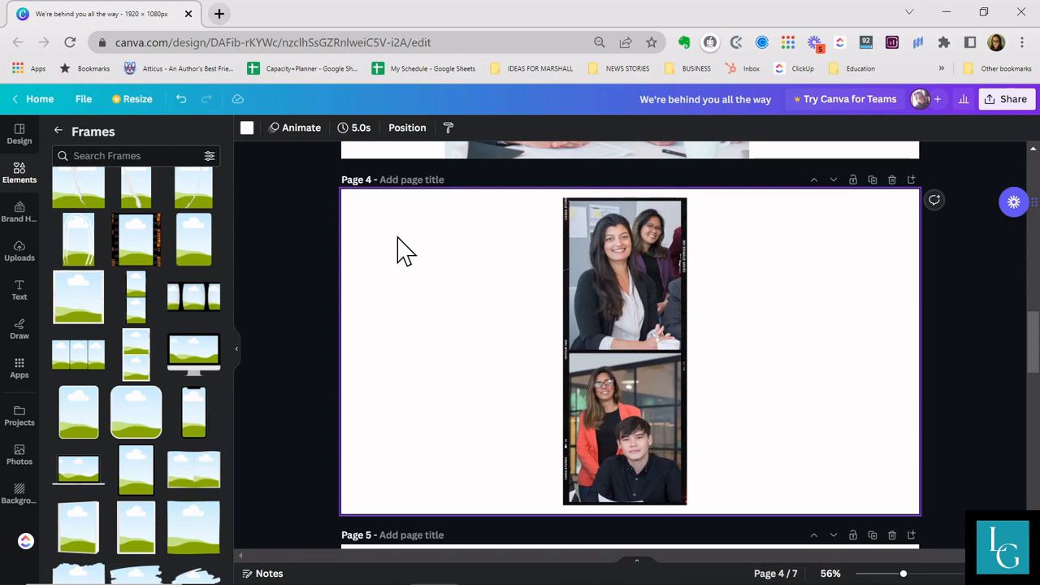
left_click_drag(398, 243, 840, 492)
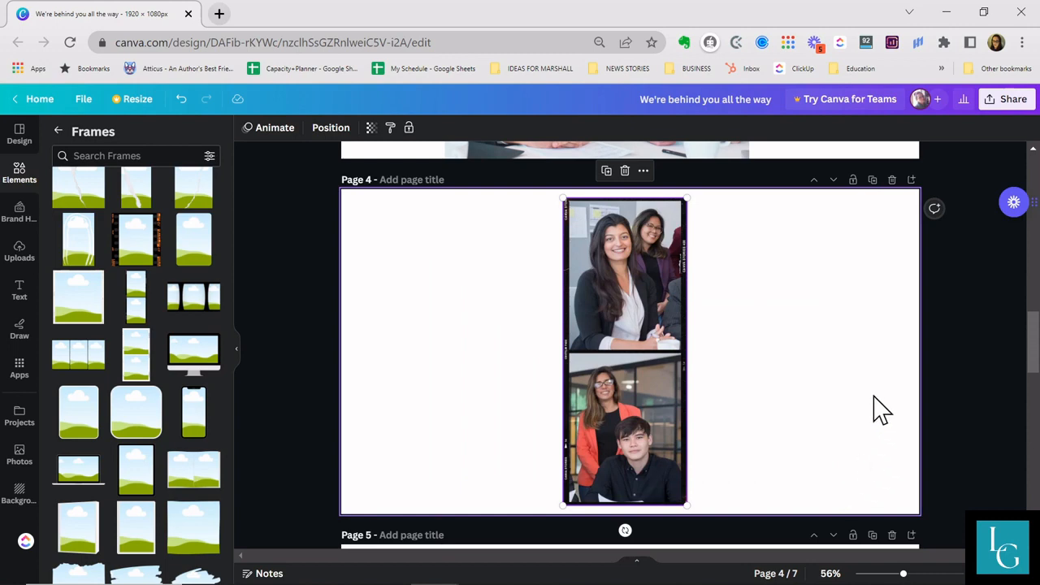
left_click(641, 171)
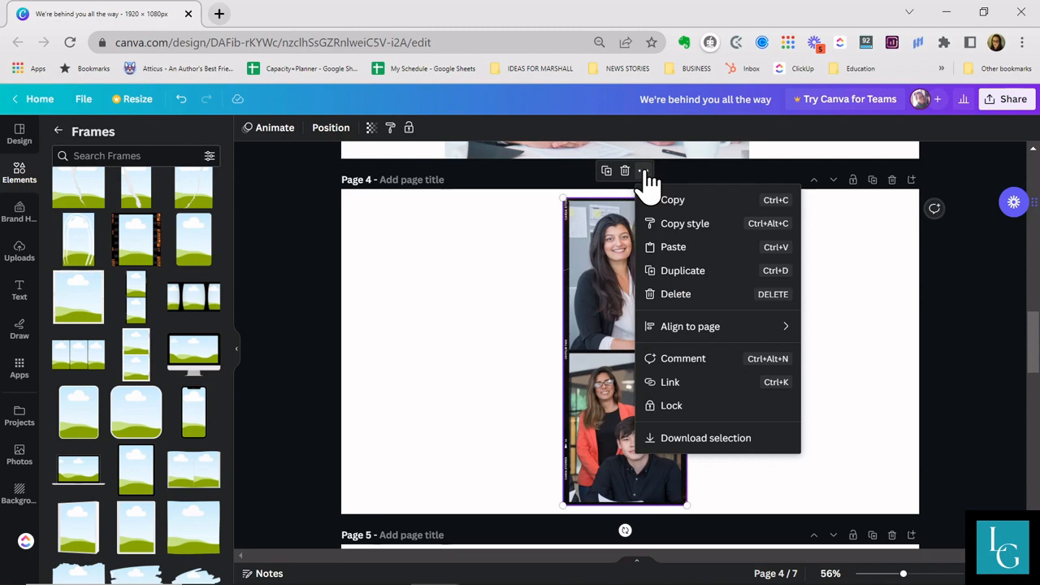
left_click(894, 296)
left_click(607, 290)
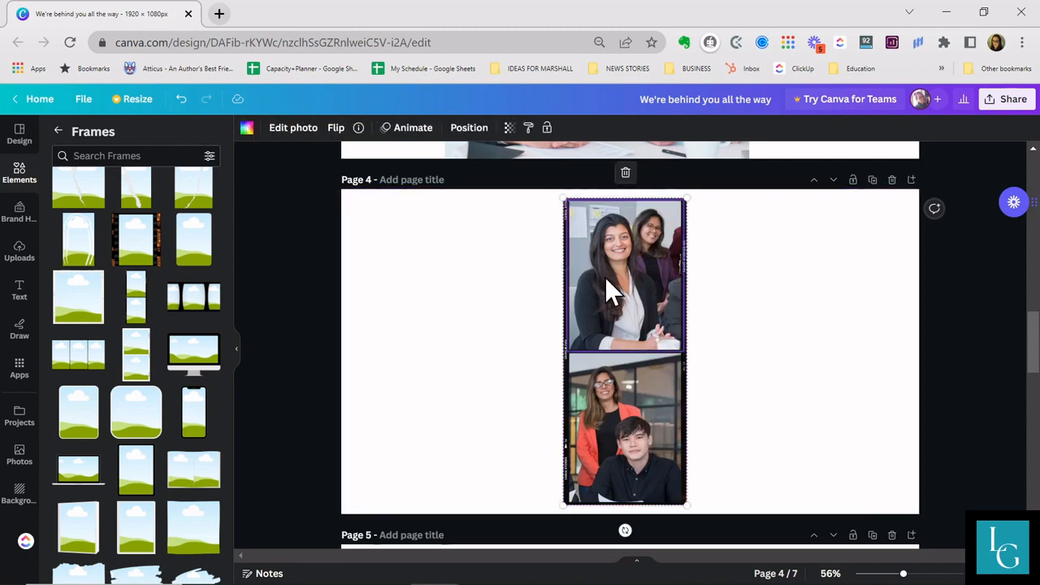
right_click(606, 278)
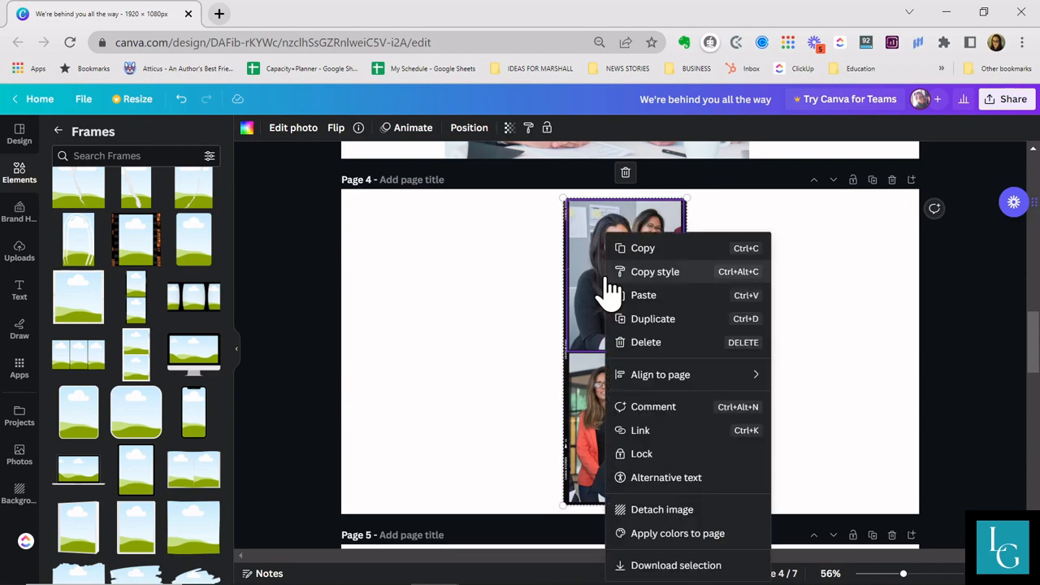
left_click(873, 309)
left_click(604, 297)
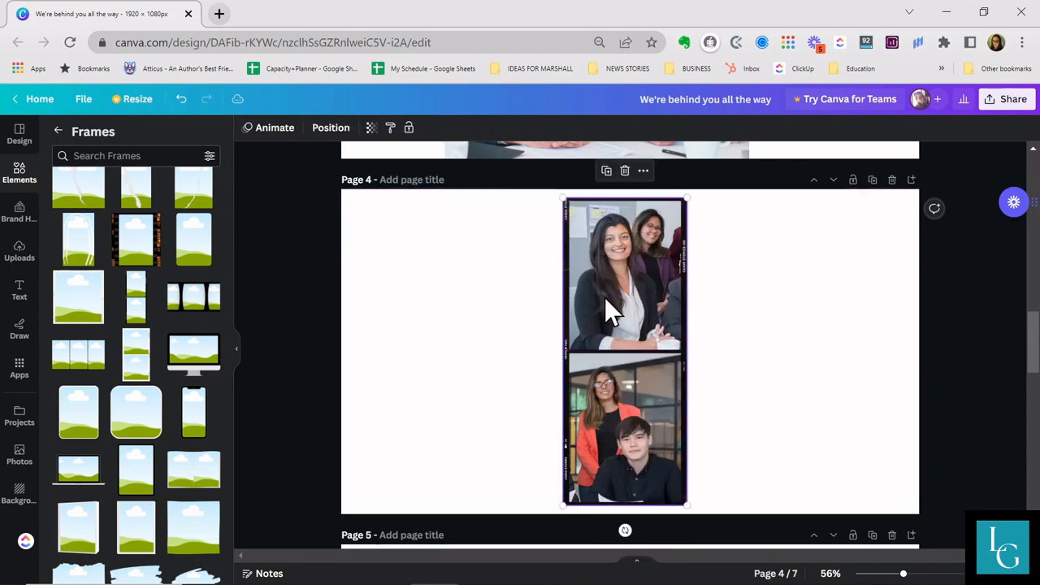
left_click(818, 322)
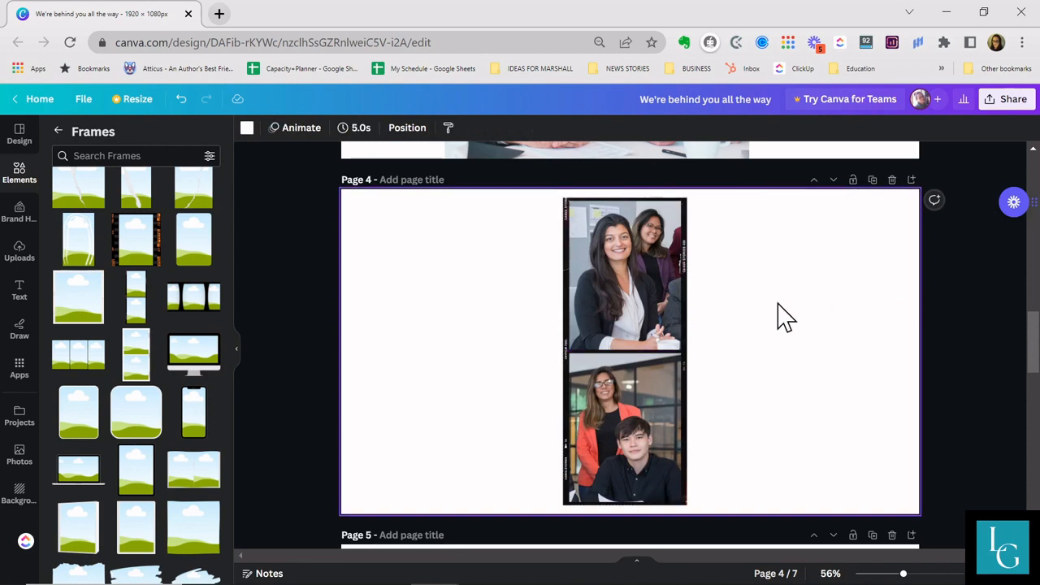
scroll(777, 315, "down", 2)
scroll(804, 304, "up", 4)
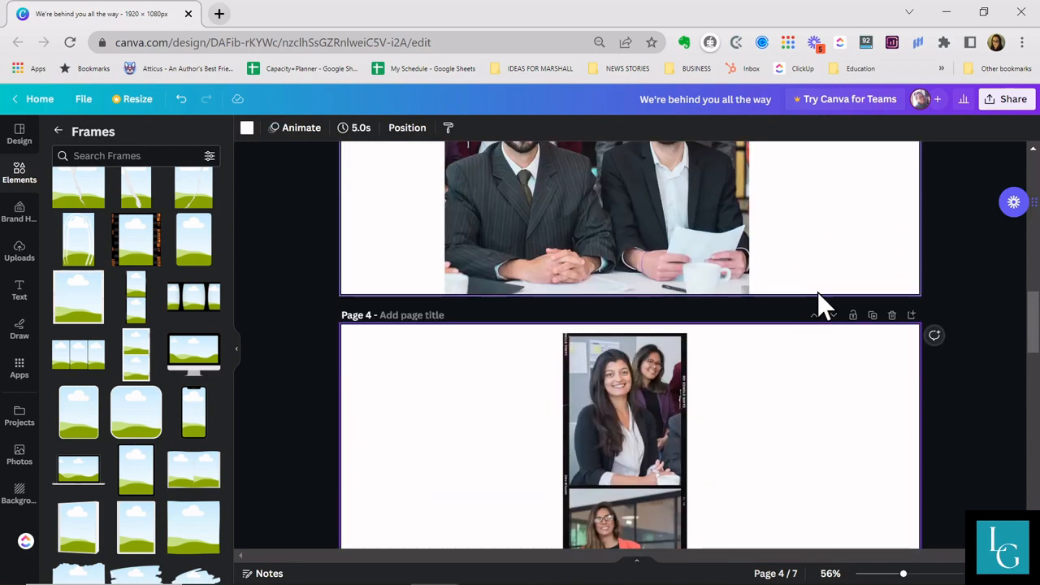
scroll(893, 366, "down", 2)
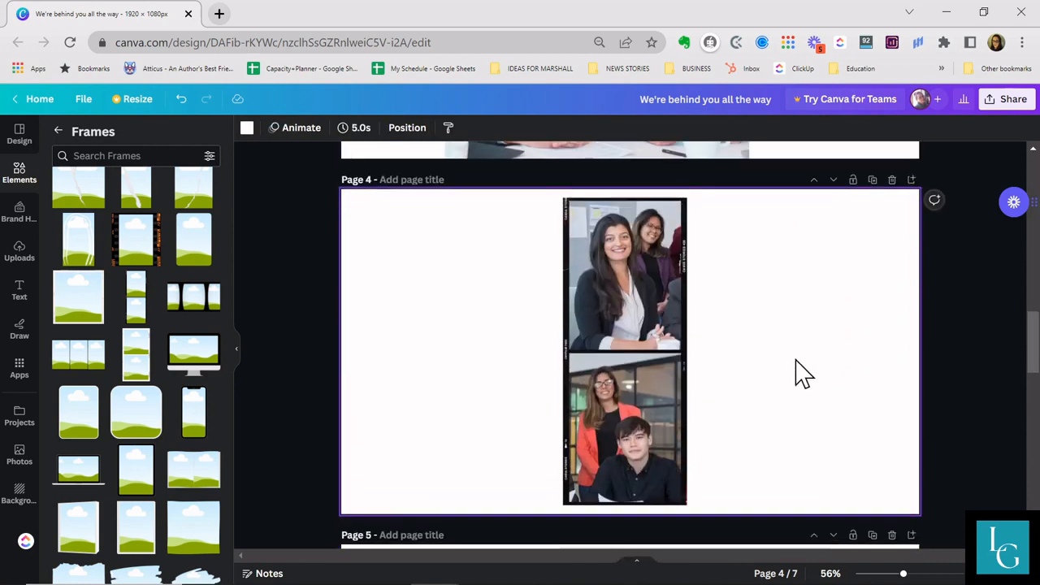
- Move the film-strip frame to the left side of page 4 and delete only the image in its lower slot
left_click_drag(652, 353, 457, 346)
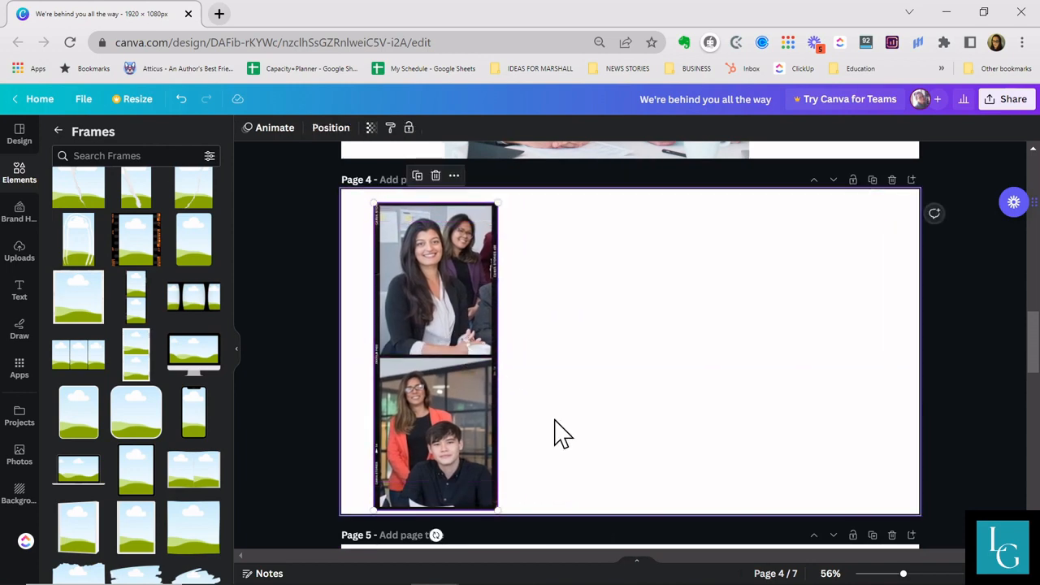
left_click(453, 439)
left_click(480, 280)
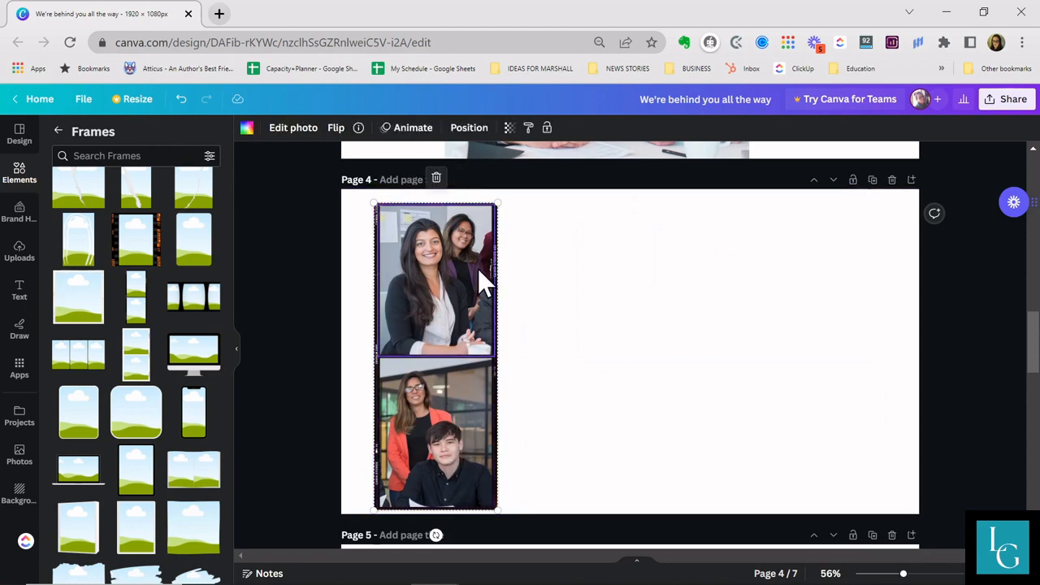
left_click(423, 429)
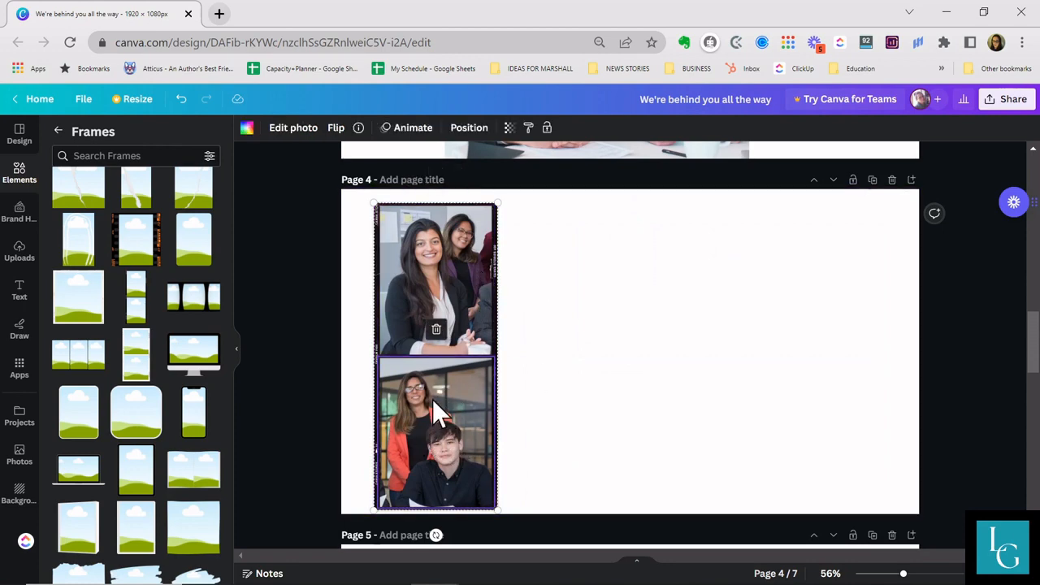
left_click(436, 330)
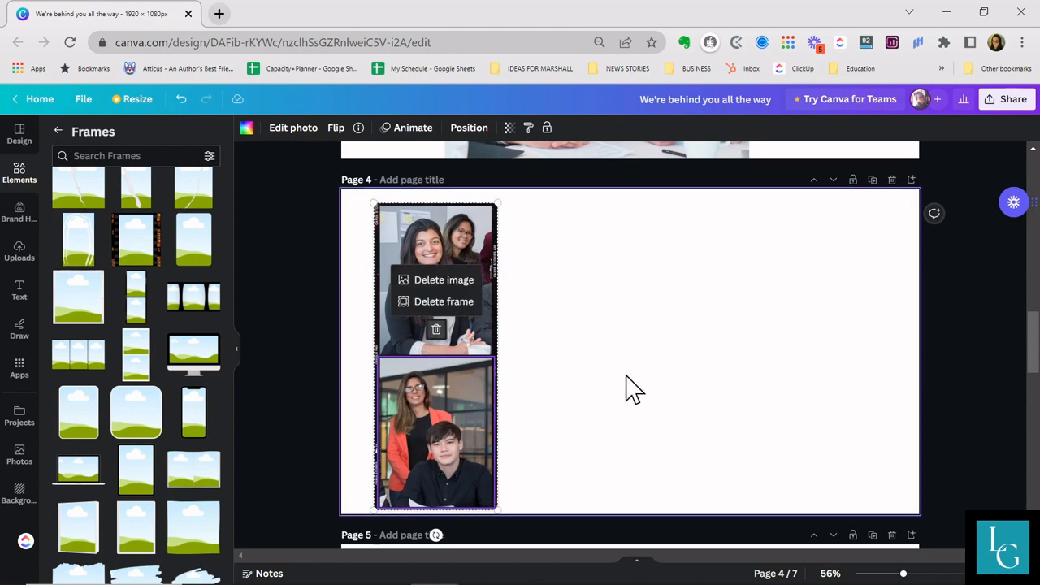
left_click(443, 279)
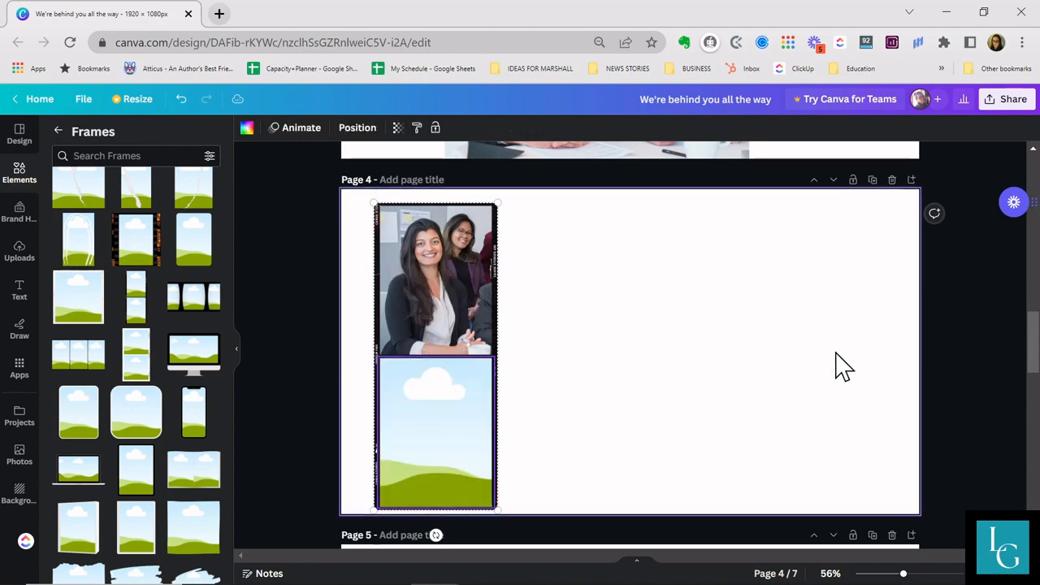
- Crop the page 3 photo of the four men down to the two men on its right side
scroll(841, 366, "up", 5)
left_click(571, 382)
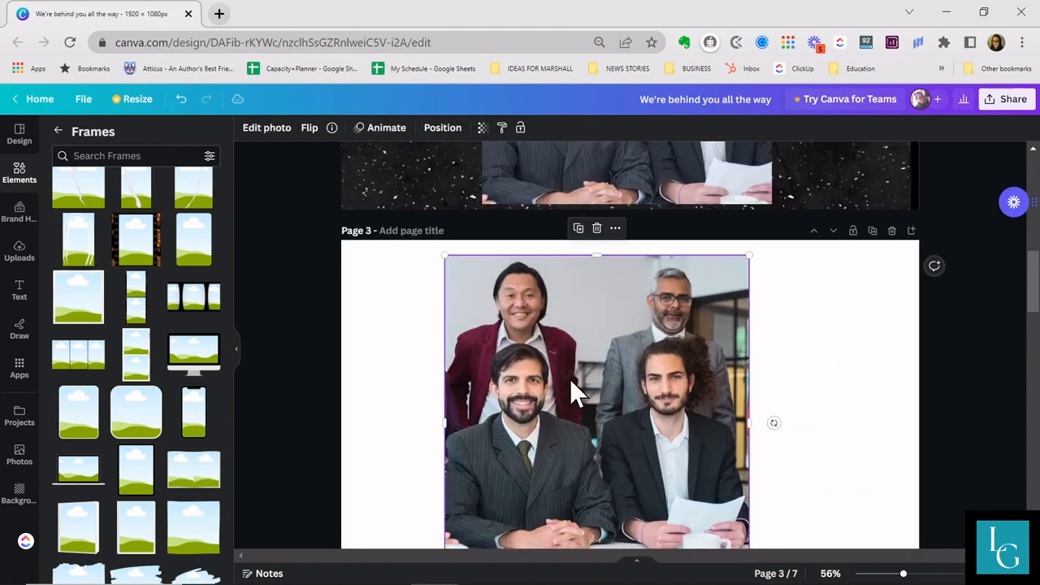
right_click(540, 334)
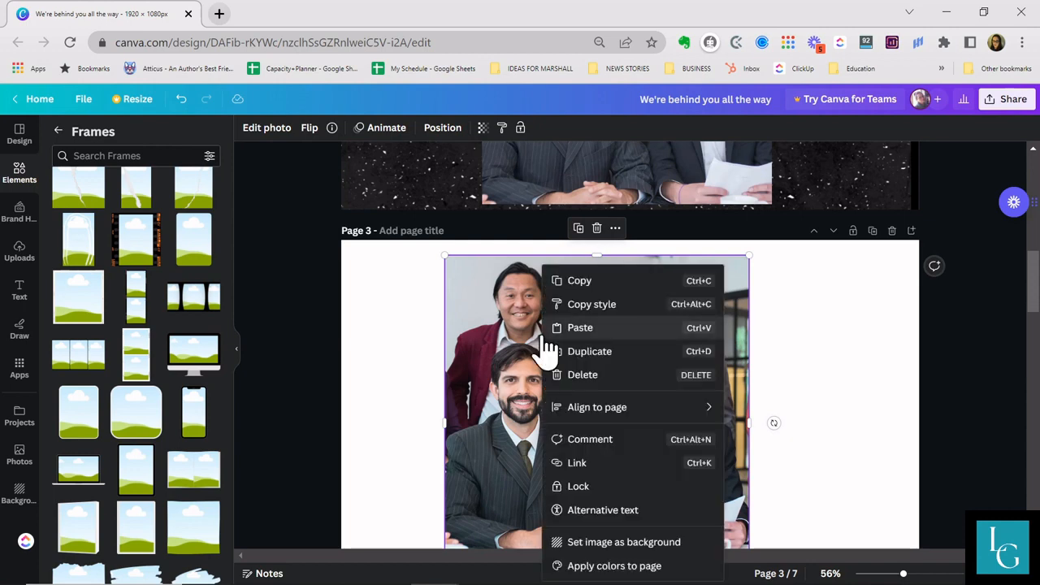
left_click(491, 362)
double_click(492, 363)
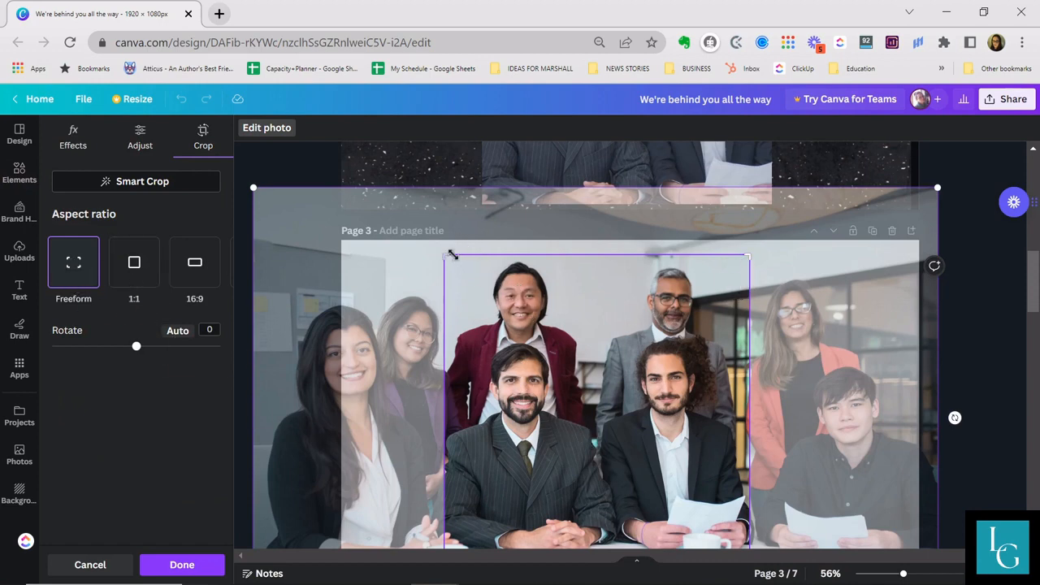
left_click_drag(444, 258, 606, 254)
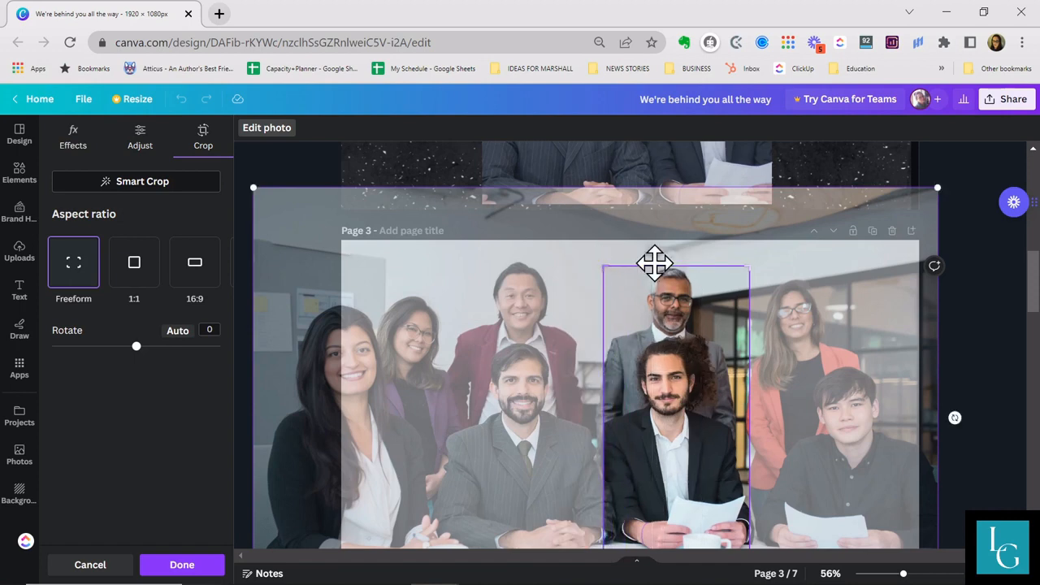
scroll(765, 298, "down", 3)
mouse_move(606, 459)
left_mouse_down()
mouse_move(606, 425)
mouse_move(596, 444)
left_mouse_up()
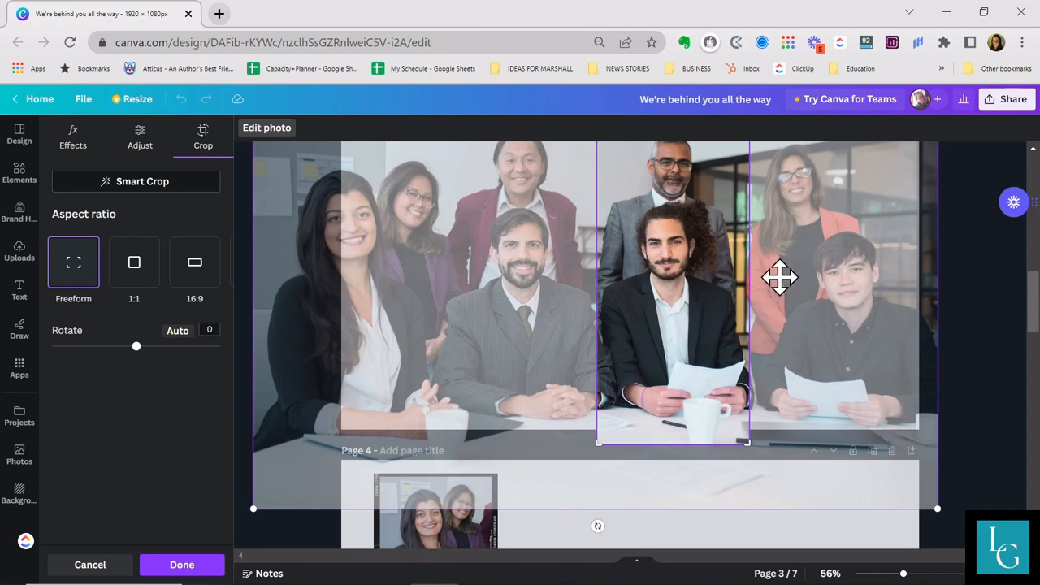
scroll(751, 281, "up", 3)
scroll(696, 390, "down", 3)
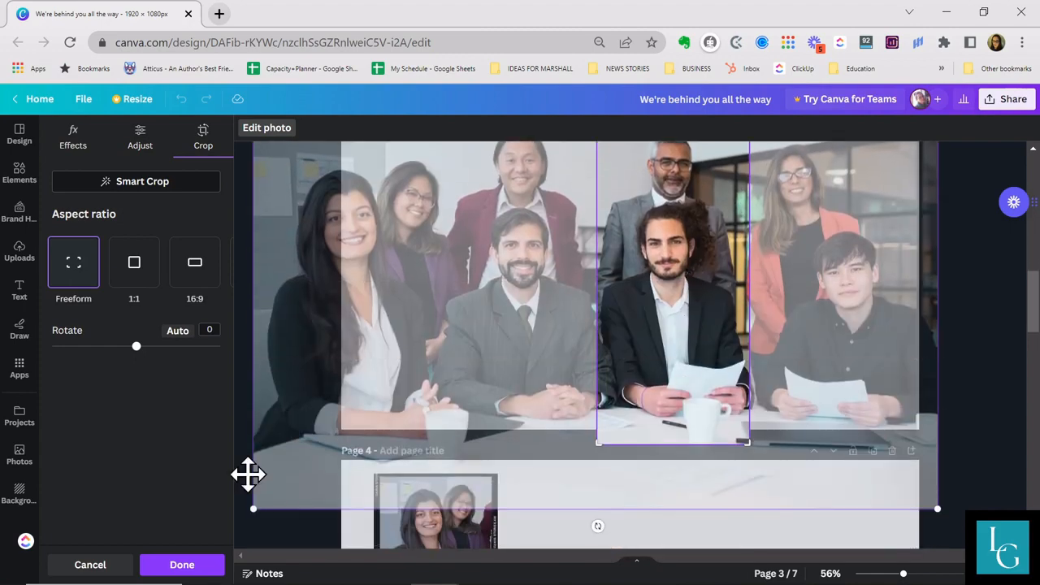
left_click(176, 563)
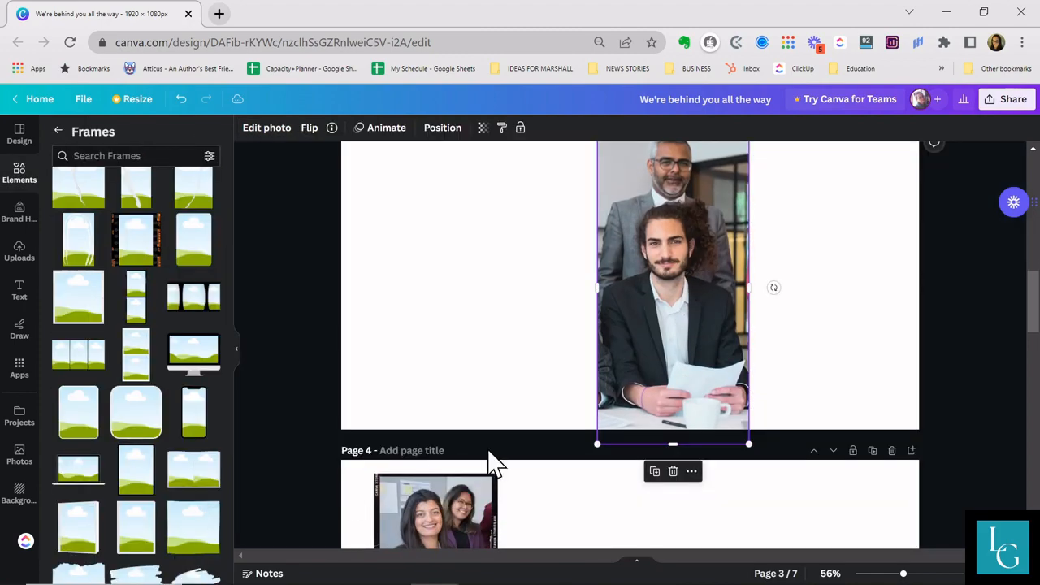
- Fill the frame's lower slot on page 4 with the cropped photo of the two men and shift it slightly down
left_click_drag(695, 260, 482, 471)
left_click(707, 380)
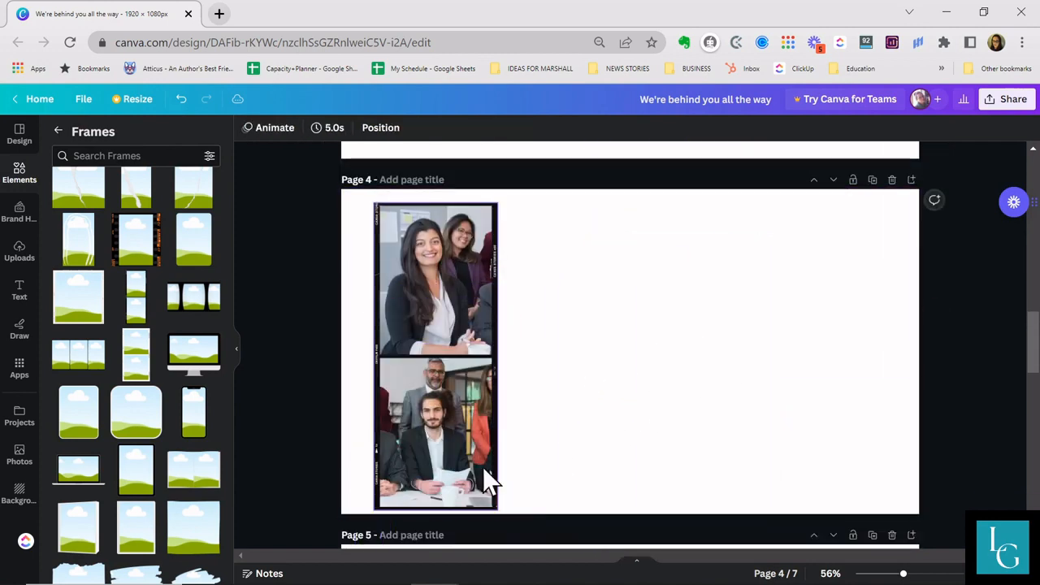
left_click(442, 439)
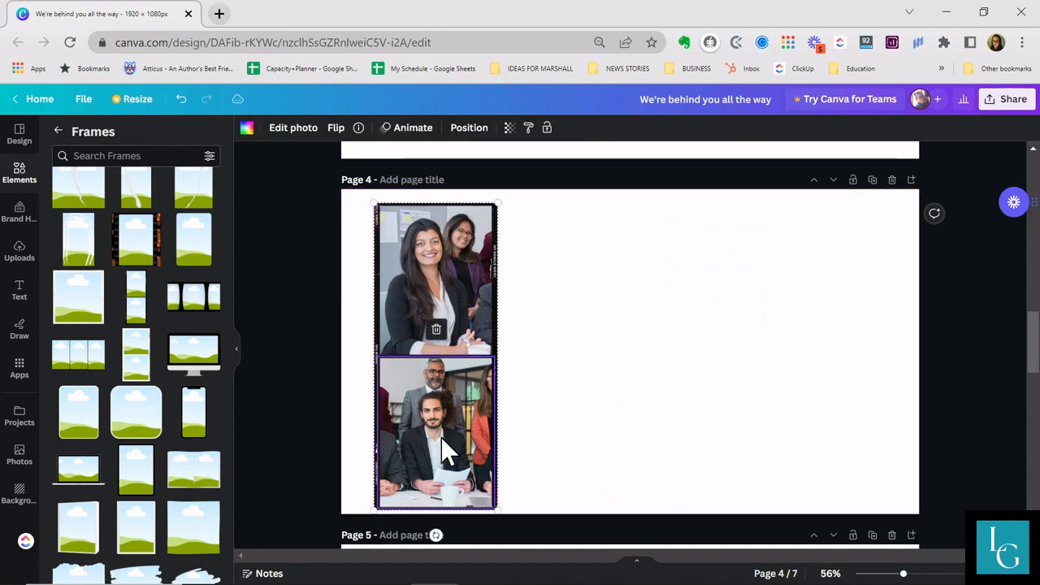
double_click(438, 435)
mouse_move(433, 441)
left_mouse_down()
mouse_move(431, 455)
mouse_move(438, 448)
left_mouse_up()
left_click(678, 384)
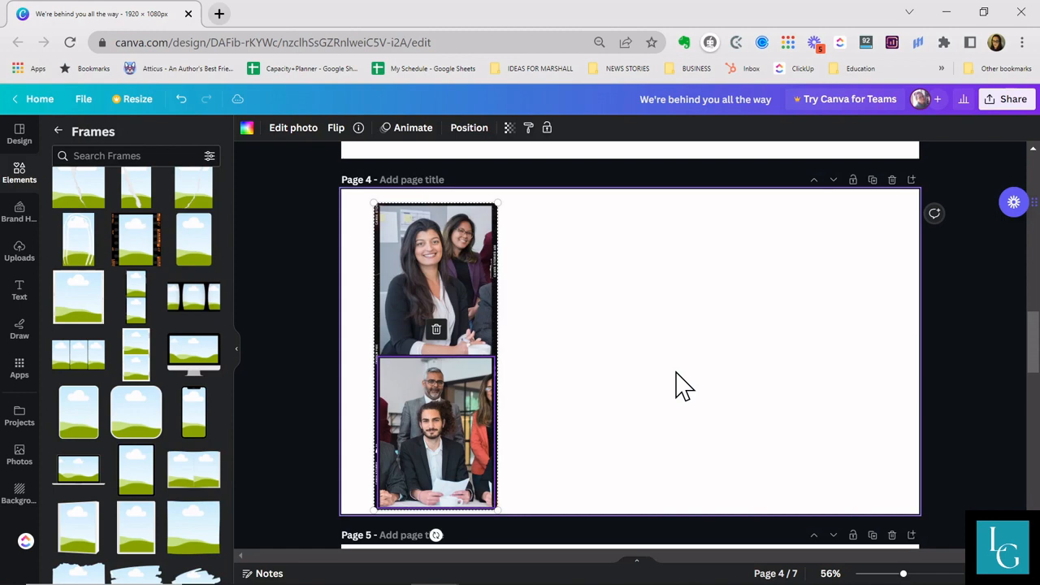
left_click(629, 395)
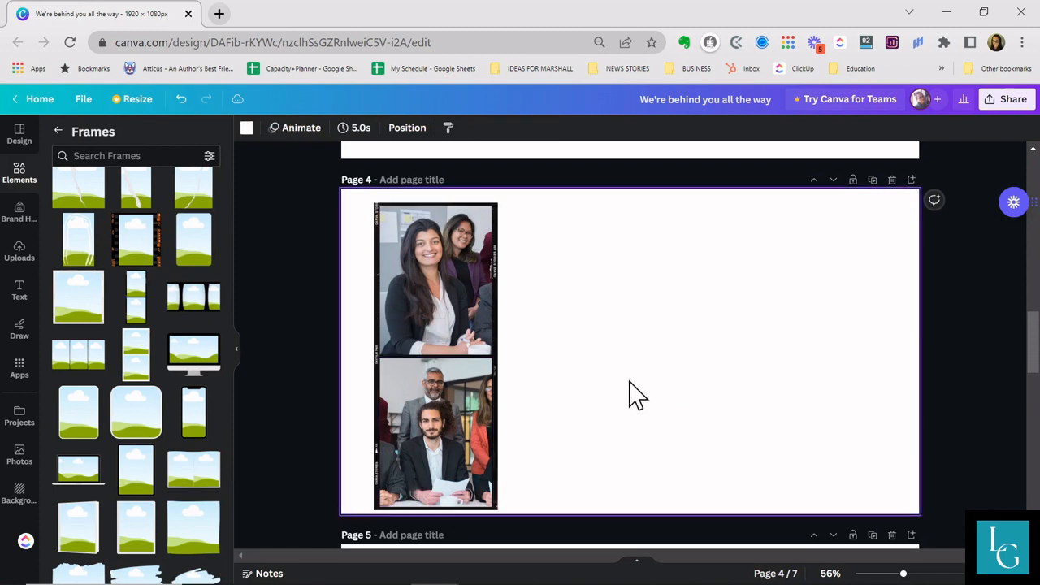
- Replace the image in the frame's lower slot with the uncropped group photo from a page further down
left_click(420, 406)
left_click(437, 333)
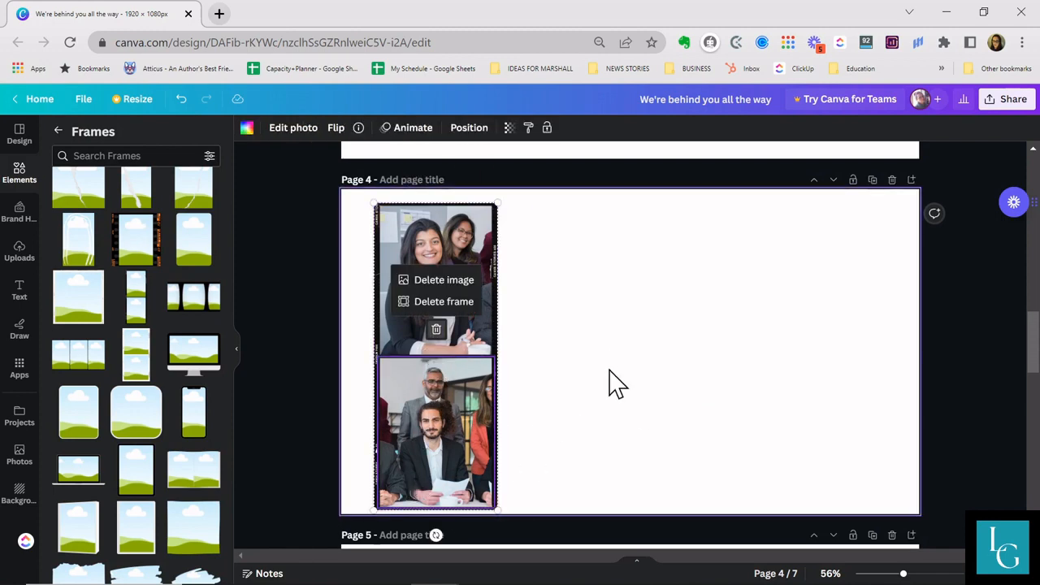
left_click(443, 283)
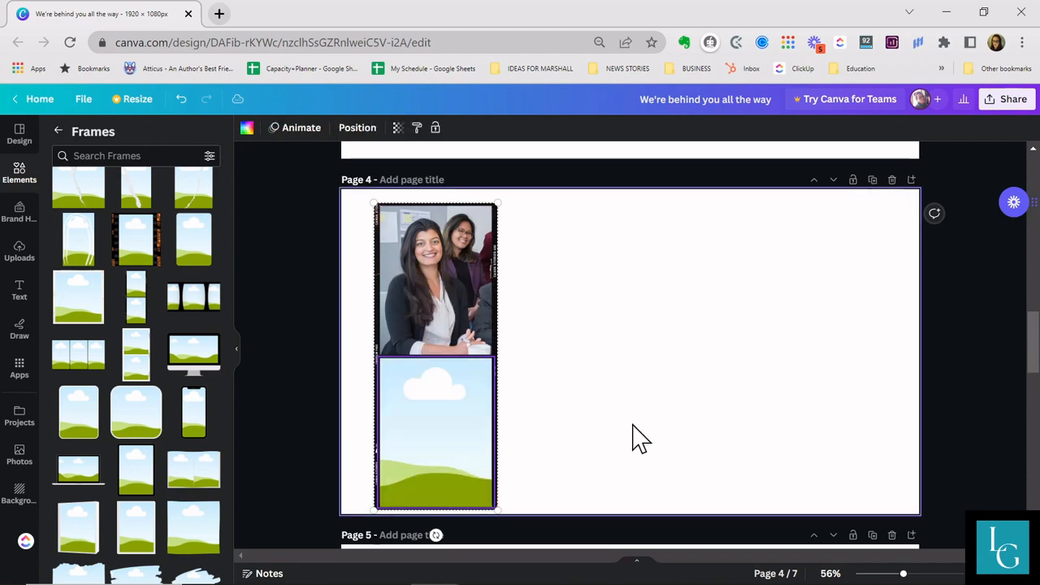
scroll(631, 436, "up", 3)
scroll(632, 436, "down", 6)
scroll(577, 464, "down", 8)
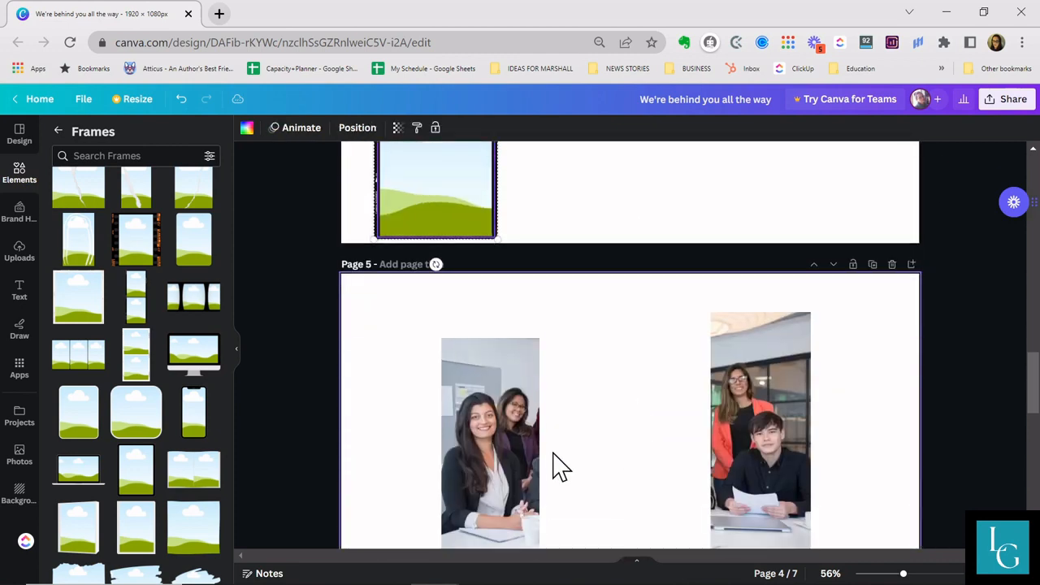
left_click_drag(576, 465, 448, 233)
scroll(642, 379, "up", 1)
scroll(642, 379, "up", 3)
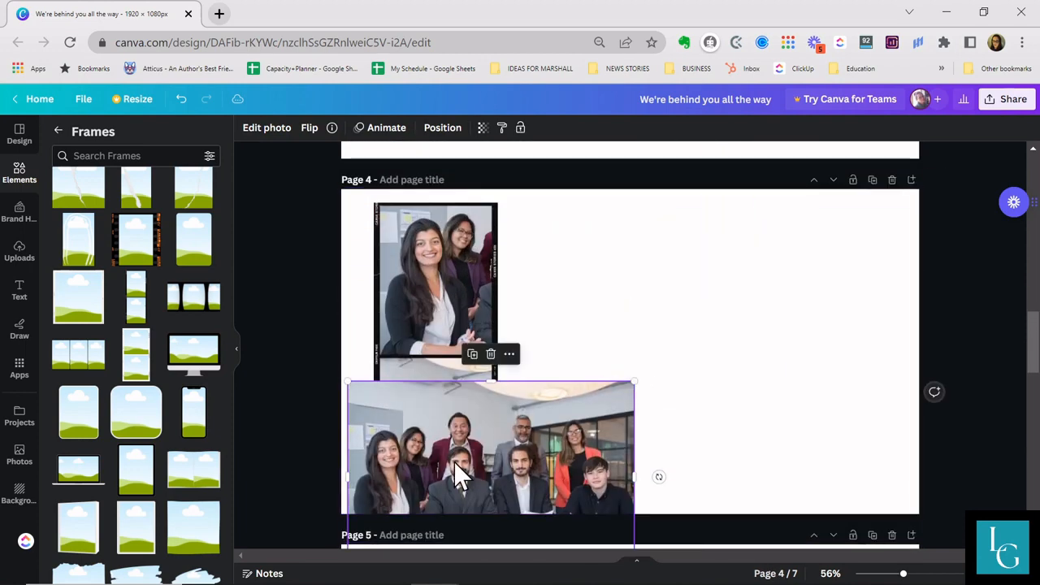
left_click_drag(453, 473, 437, 469)
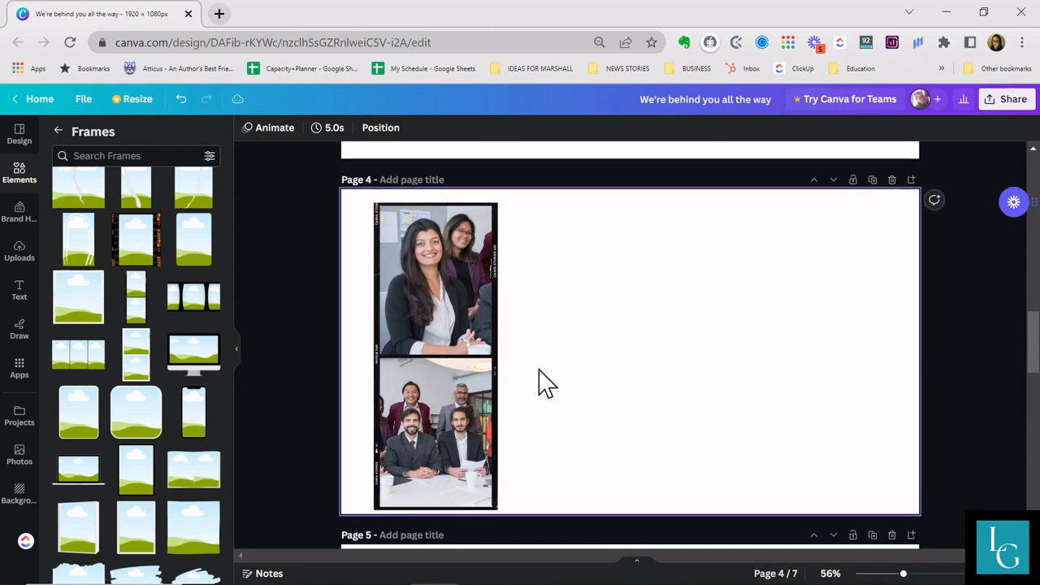
- Enlarge and reposition the group photo inside the frame's lower slot so it centres on the seated man with curly hair
double_click(426, 452)
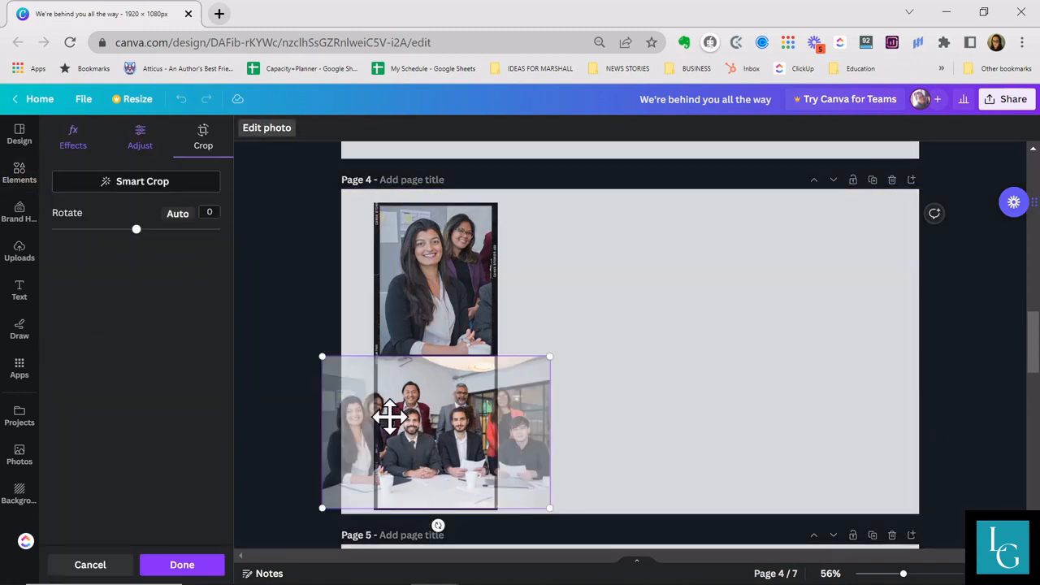
left_click_drag(316, 344, 219, 273)
mouse_move(302, 372)
left_mouse_down()
mouse_move(290, 397)
mouse_move(309, 373)
left_mouse_up()
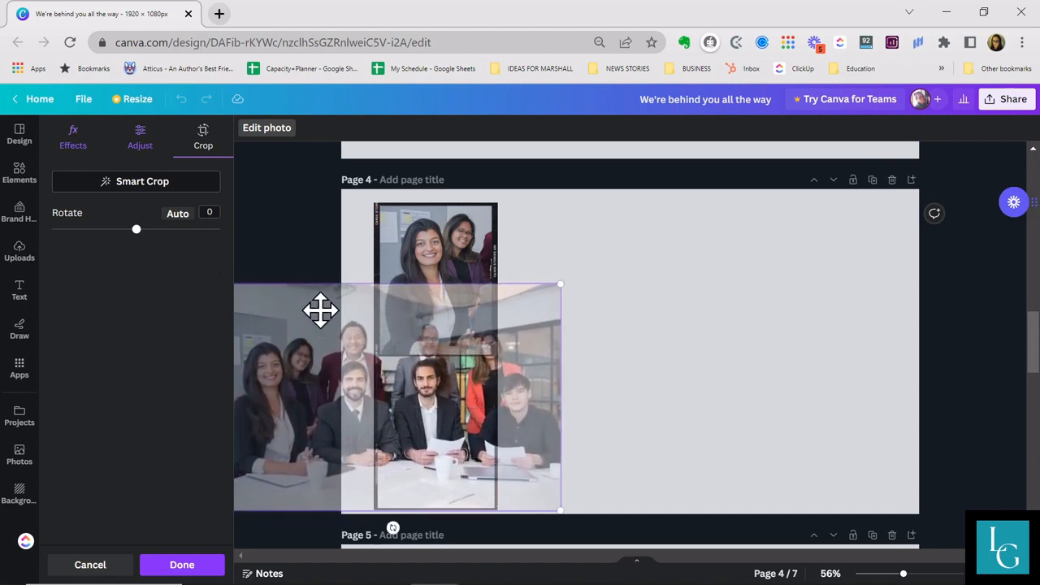
left_click_drag(560, 285, 610, 244)
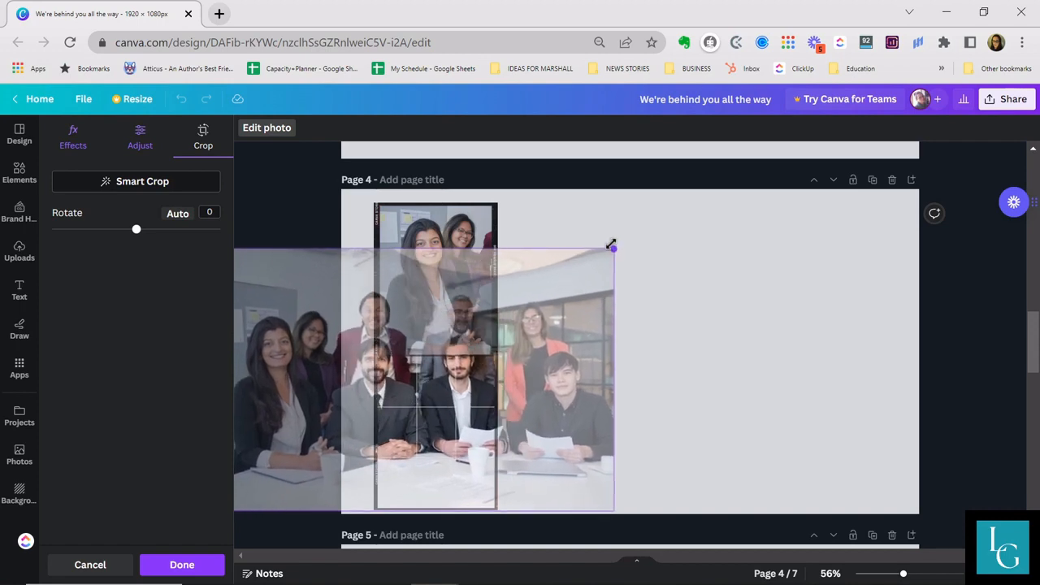
left_click_drag(457, 399, 419, 428)
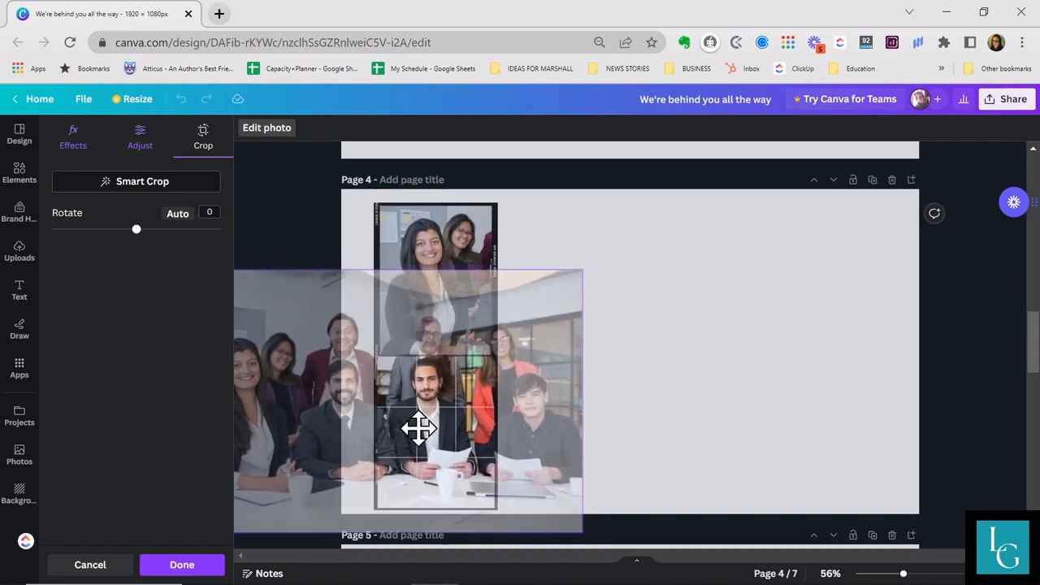
left_click(735, 407)
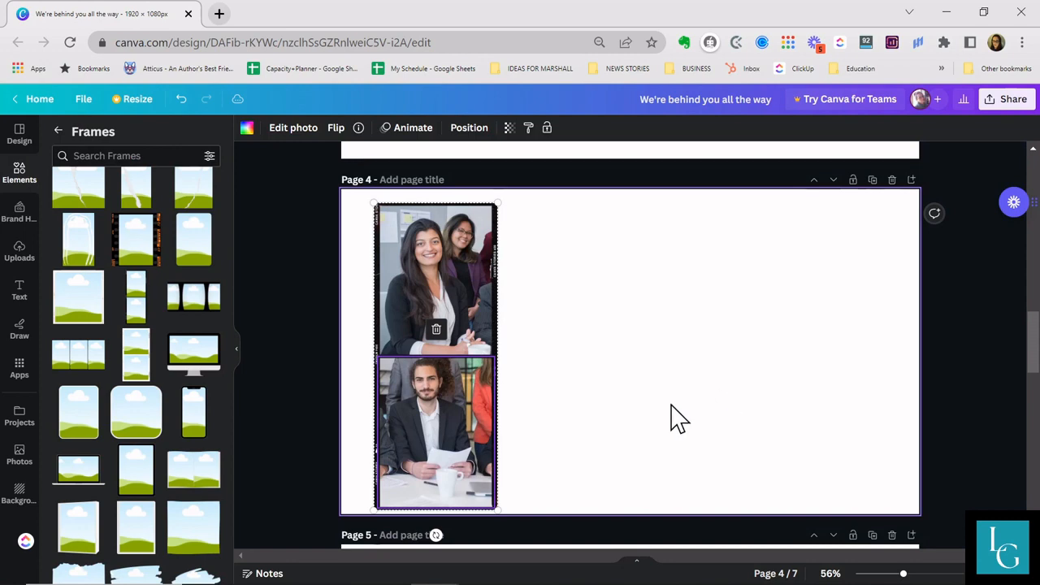
left_click(686, 445)
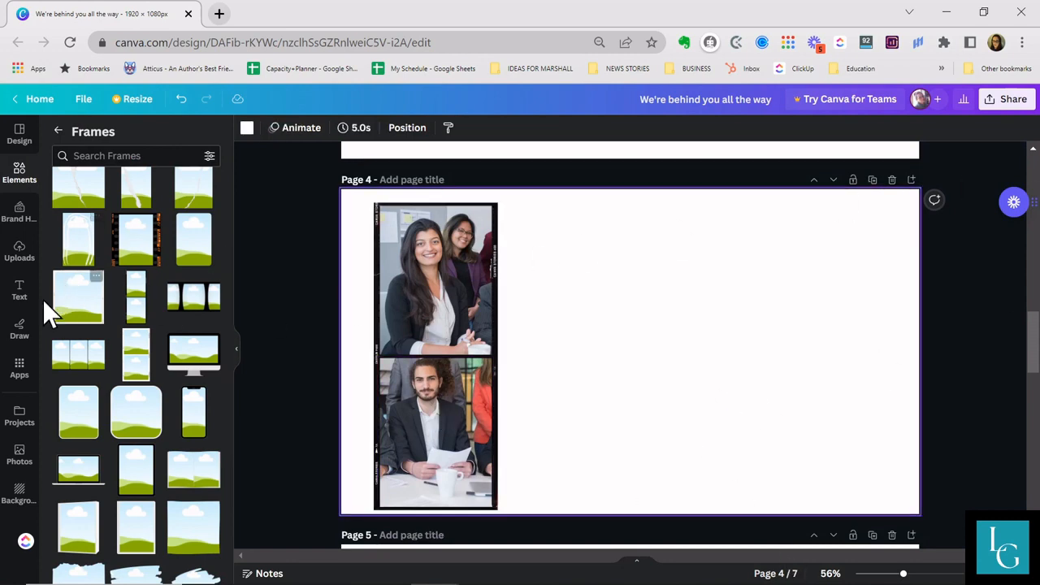
- Add a subheading to page 4 reading "This is a subheading"
left_click(18, 292)
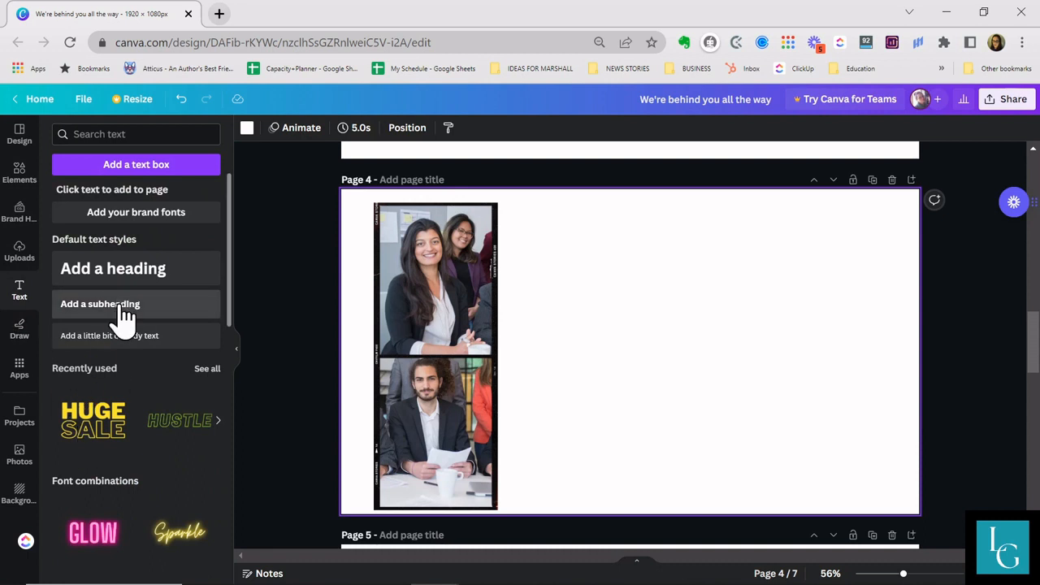
left_click(118, 304)
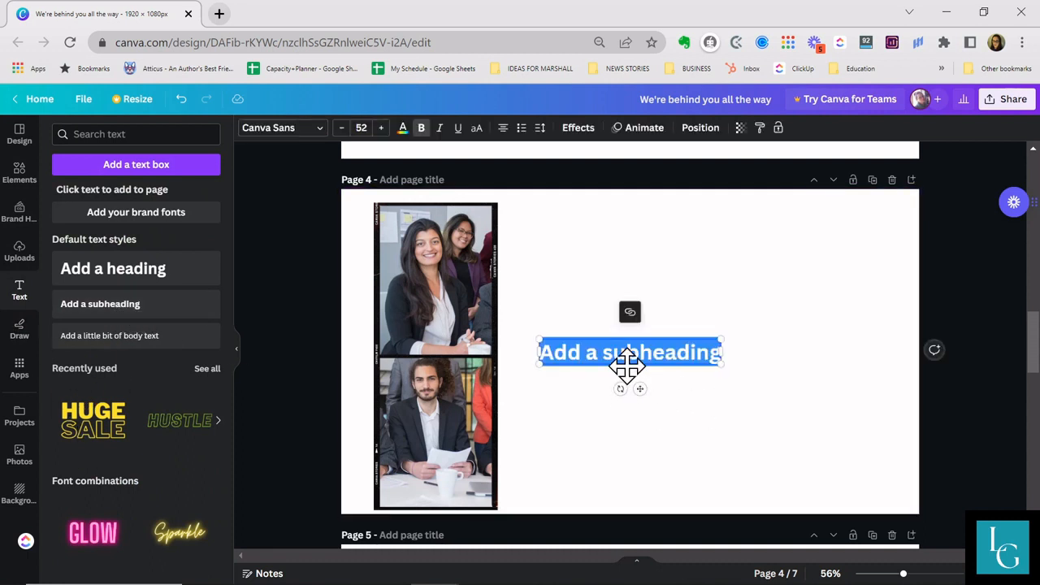
type("This is a sub")
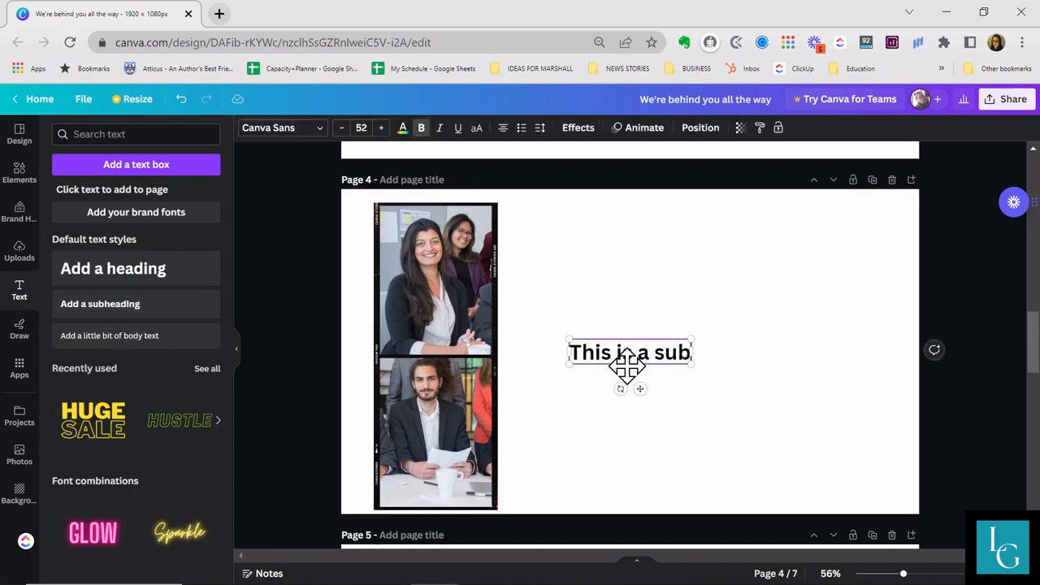
type("heading")
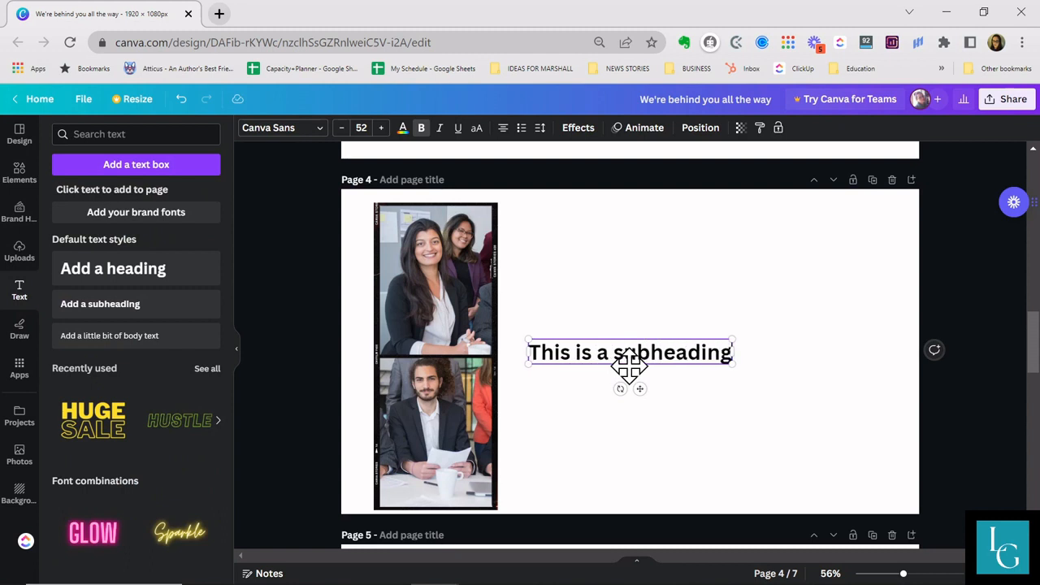
left_click(796, 428)
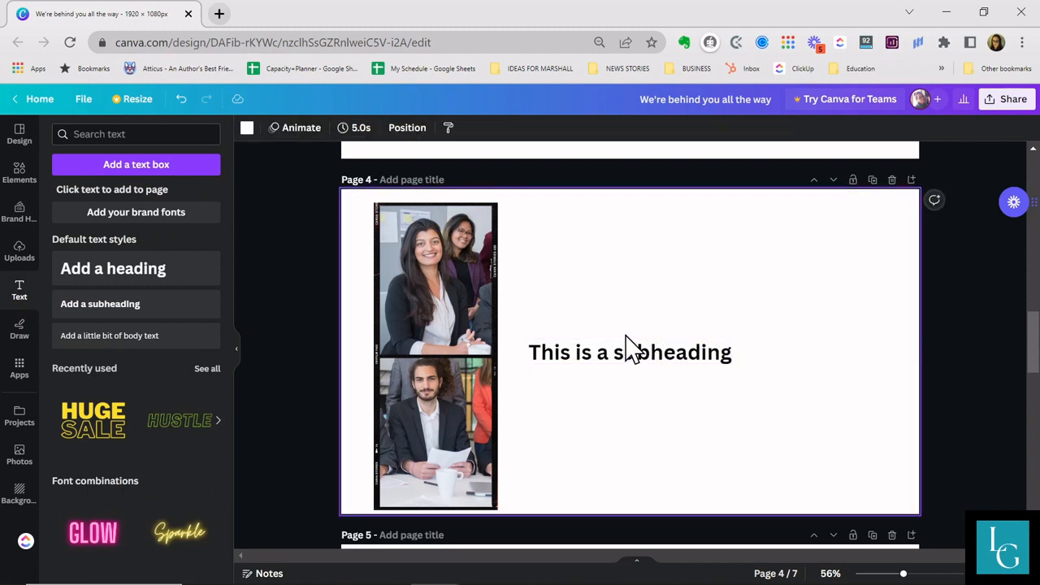
- Narrow the subheading's text box to fit the frame's width and move it onto the lower picture
left_click_drag(627, 333, 507, 410)
left_click(704, 455)
left_click_drag(671, 360, 525, 418)
left_click_drag(587, 428, 450, 398)
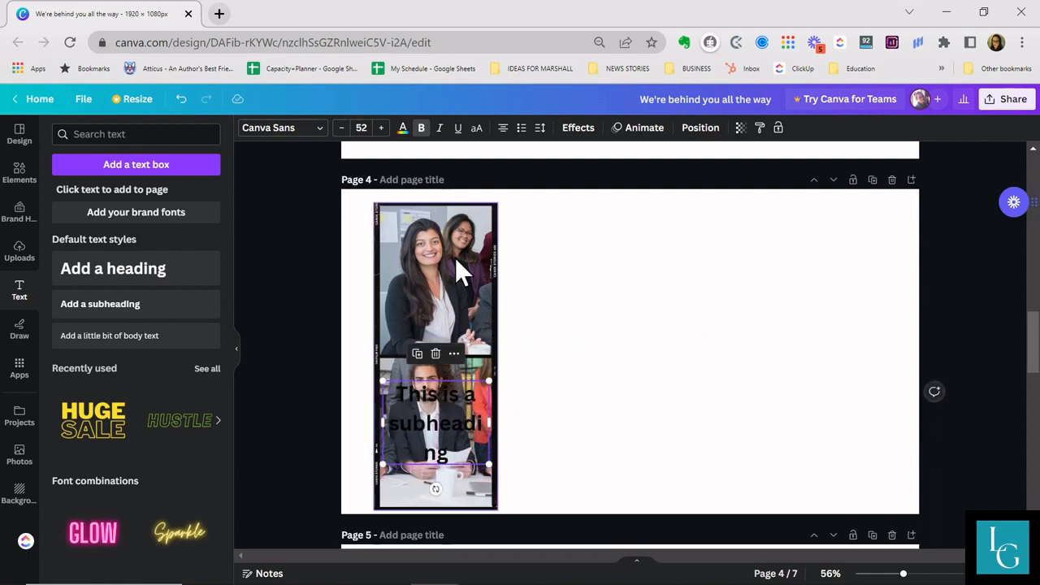
- Reduce the subheading's font size to 44 and move it to the bottom of the lower picture
left_click(342, 130)
left_click(341, 130)
left_click(341, 128)
left_click(341, 128)
left_click(341, 128)
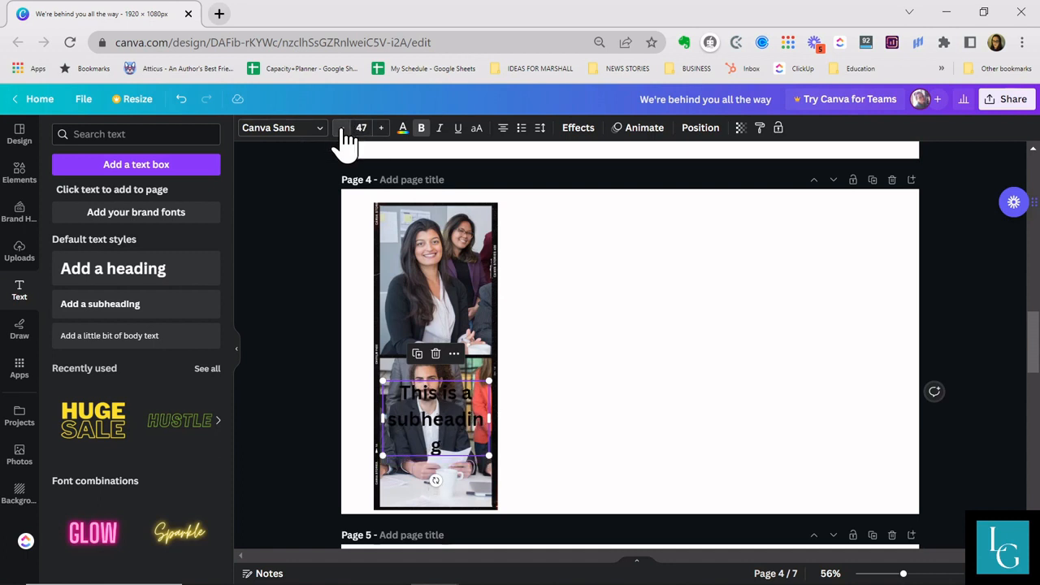
left_click(341, 128)
left_click(341, 128)
left_click(341, 128)
left_click_drag(461, 411, 467, 491)
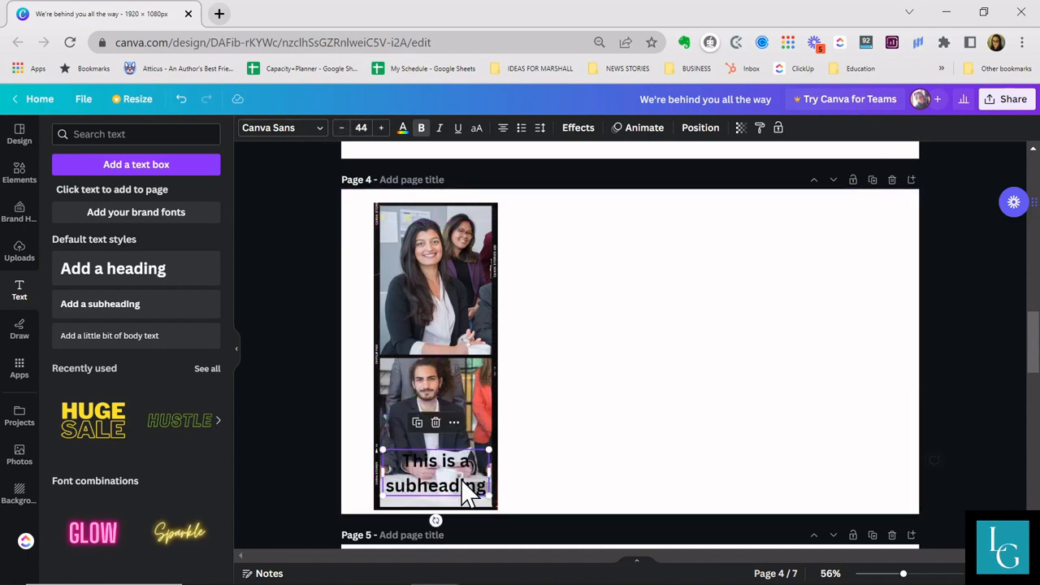
- Try white and pink on the subheading, then colour it with the dark grey from the photo colours
left_click(402, 130)
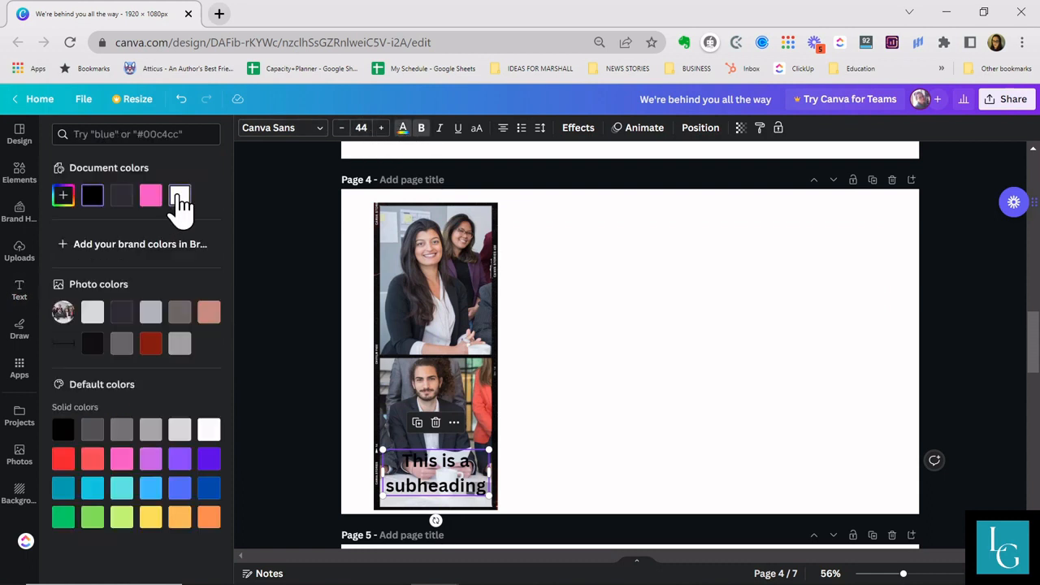
left_click(179, 203)
left_click(156, 201)
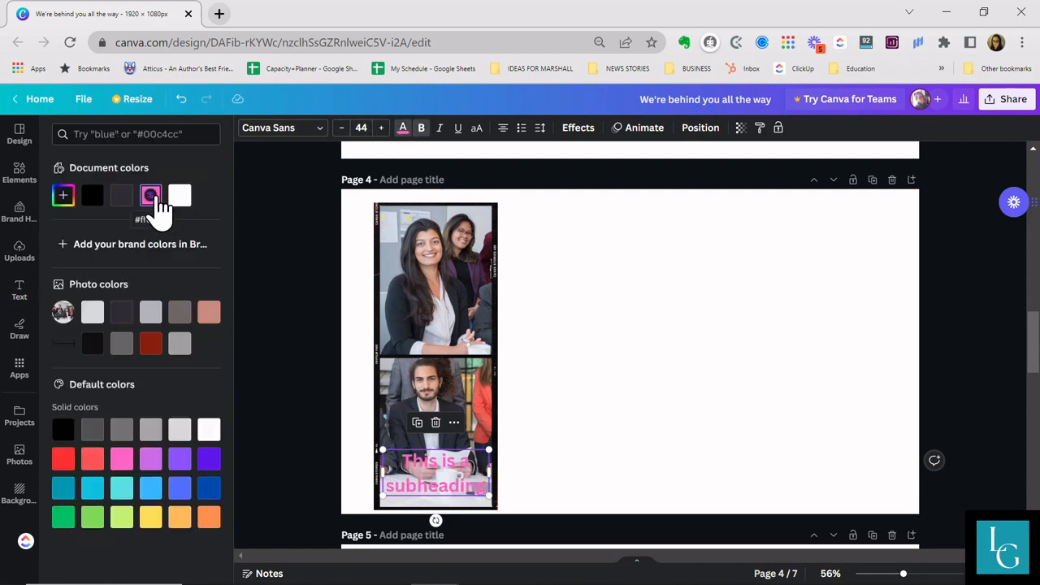
left_click(182, 203)
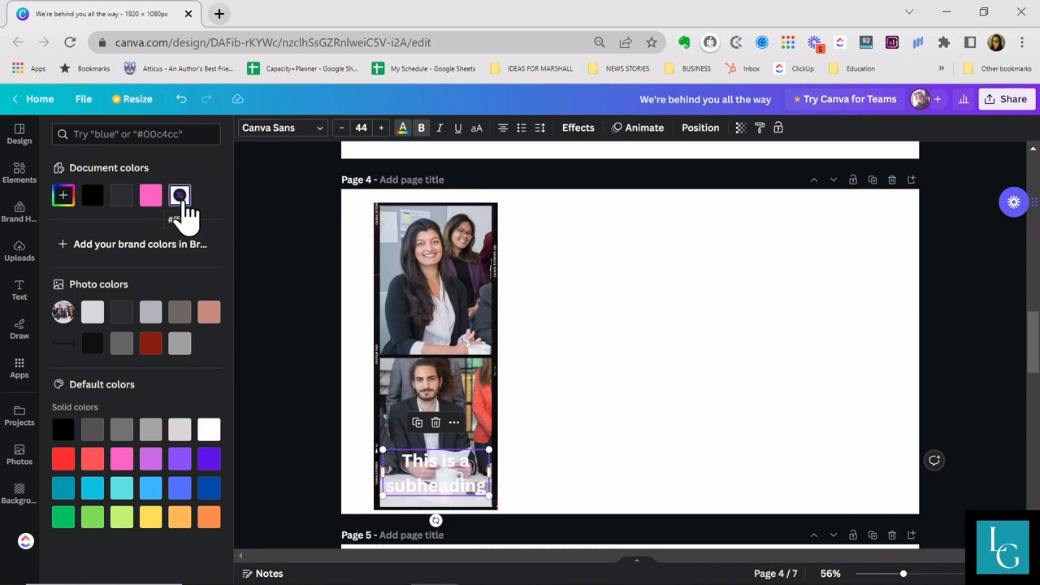
left_click(122, 314)
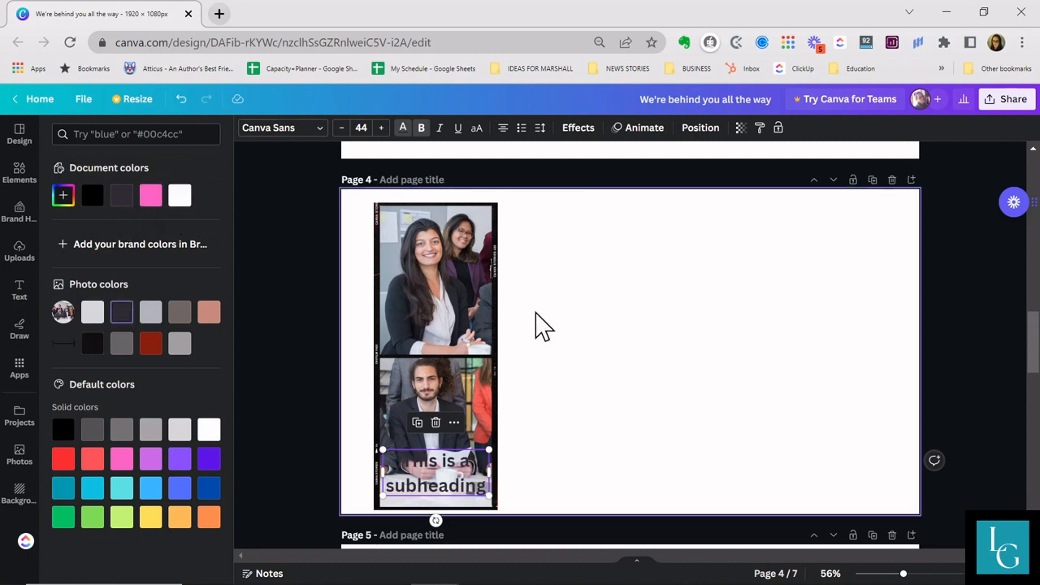
left_click(553, 370)
- Set the film-strip frame's transparency to 67 behind the subheading
left_click(431, 388)
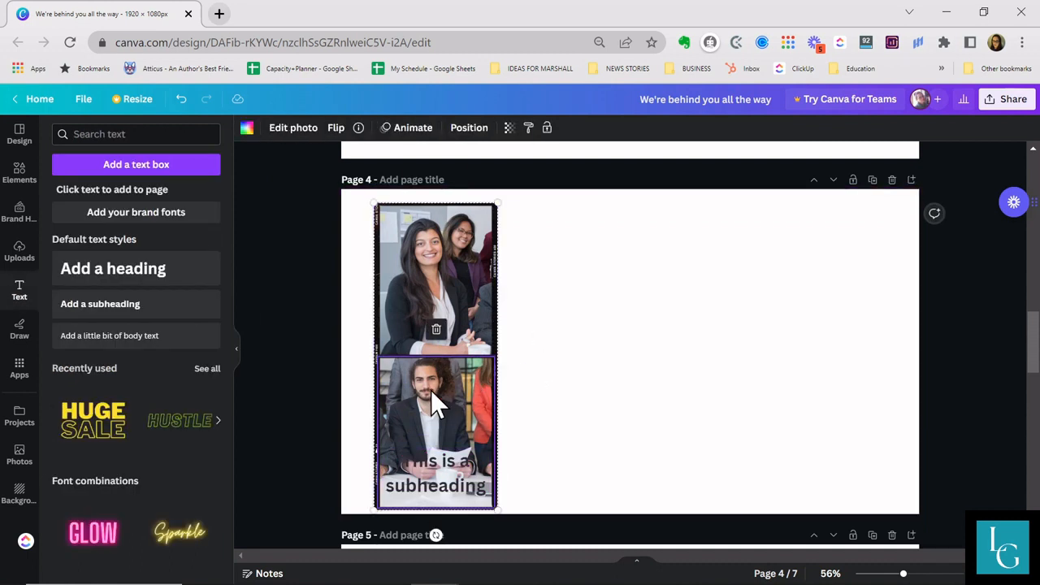
left_click(508, 130)
left_click_drag(510, 177, 485, 177)
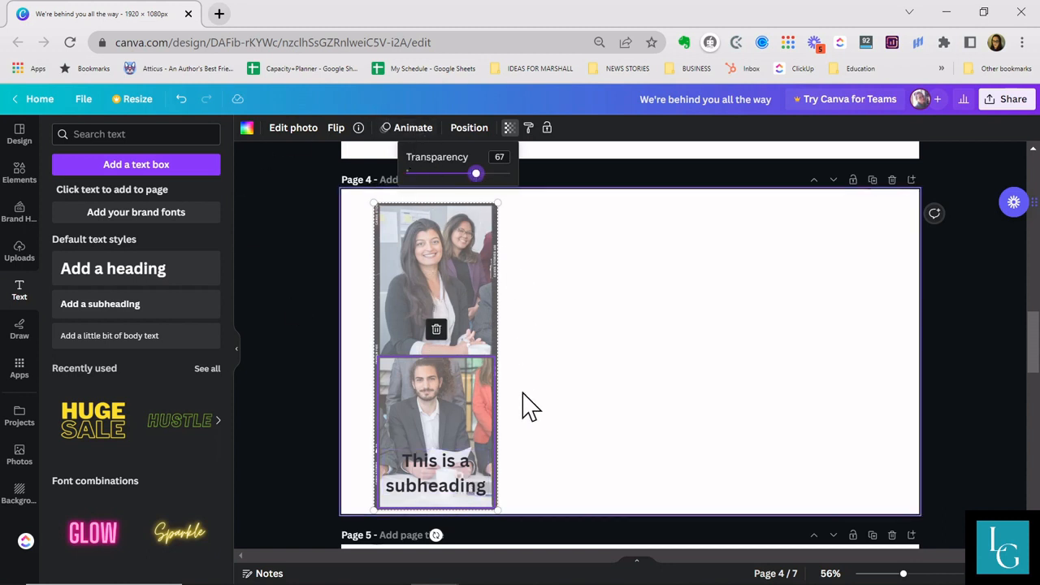
left_click(588, 355)
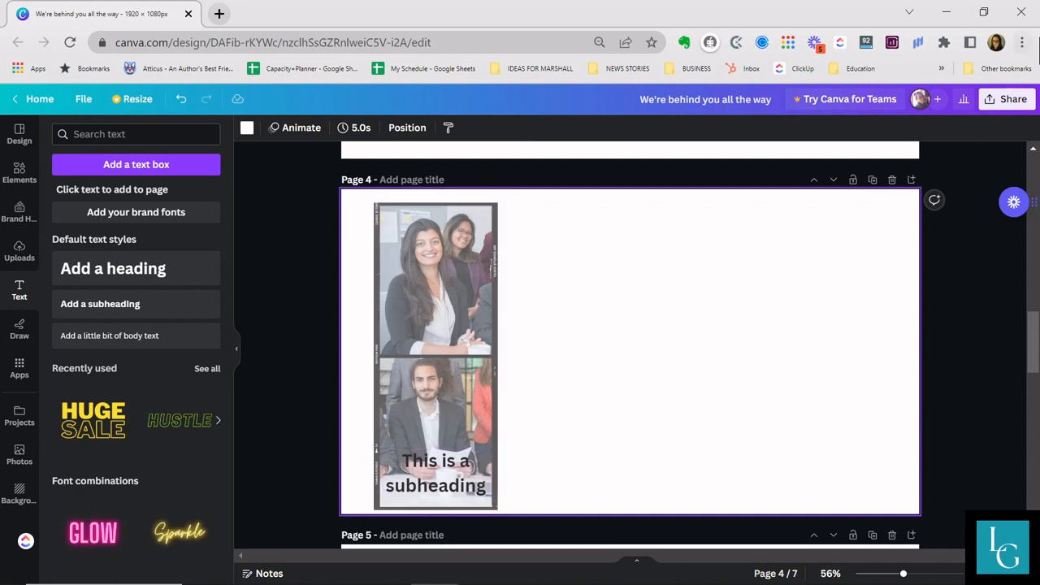
- Switch to the Untitled 2 document in LibreOffice Writer, read its list of image-editing ideas, and return to Canva
scroll(673, 279, "down", 5)
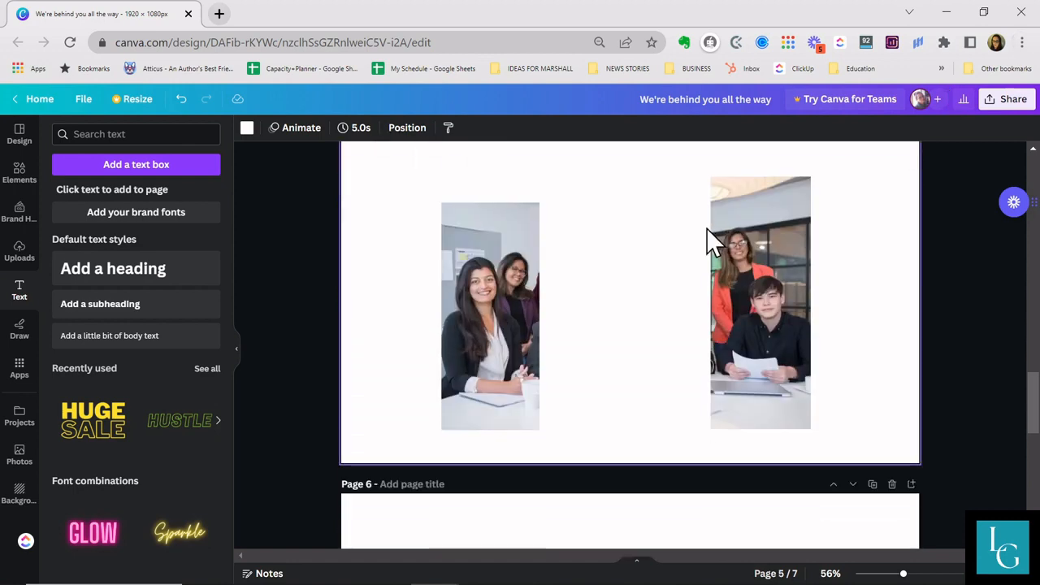
scroll(778, 302, "up", 4)
scroll(747, 268, "down", 3)
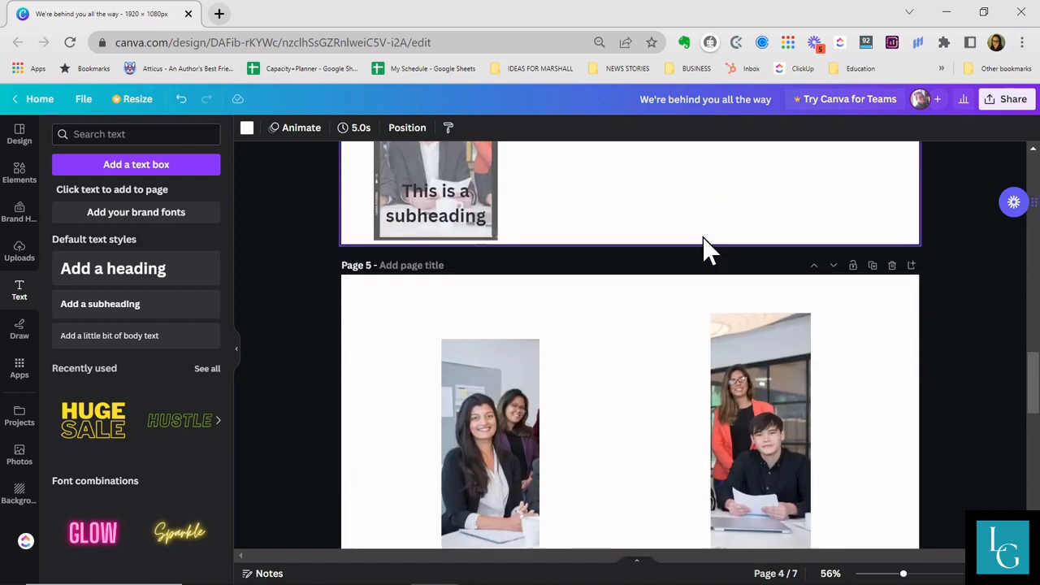
left_click(484, 459)
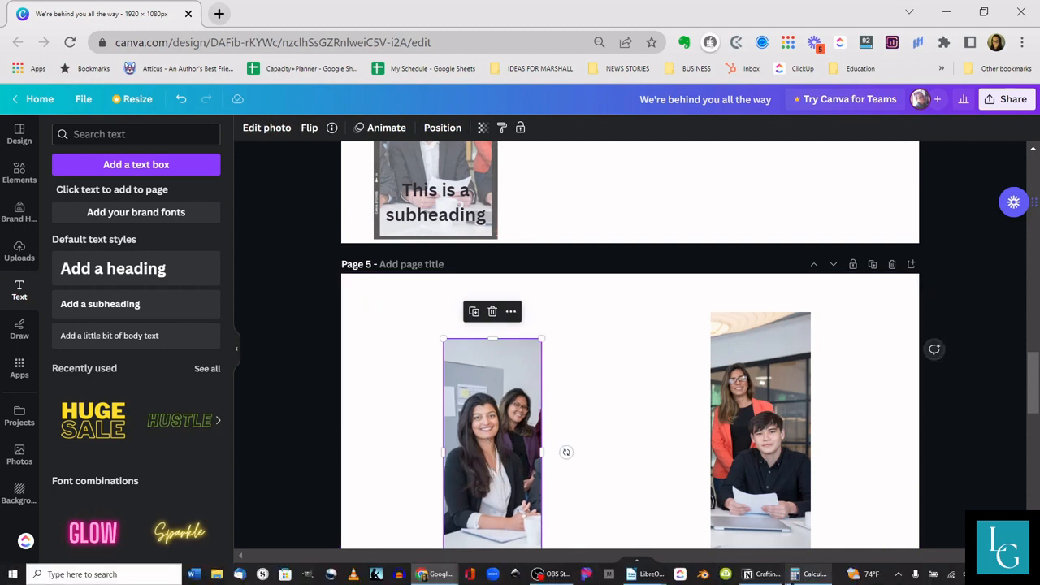
mouse_move(648, 577)
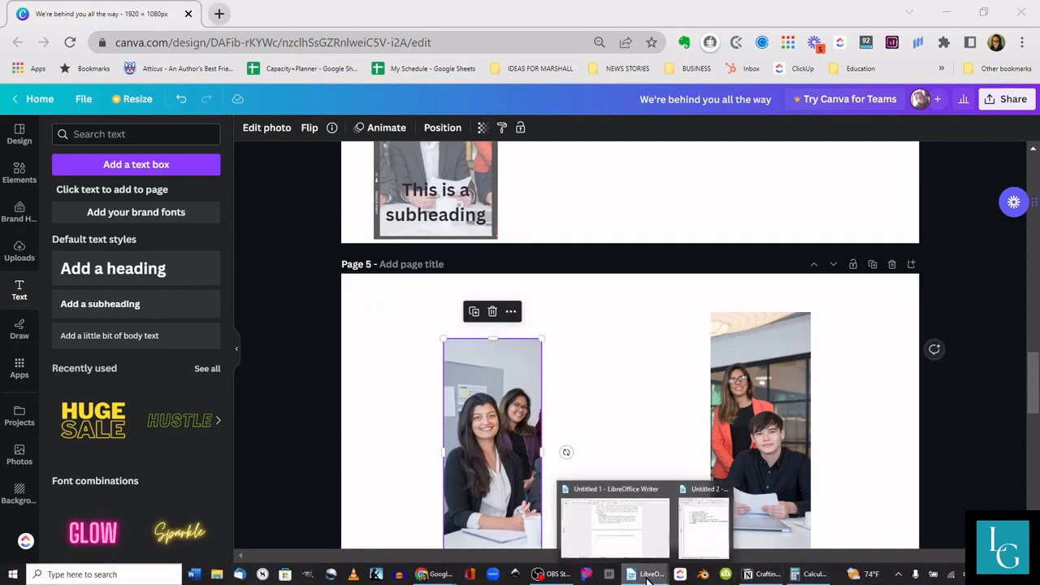
left_click(702, 543)
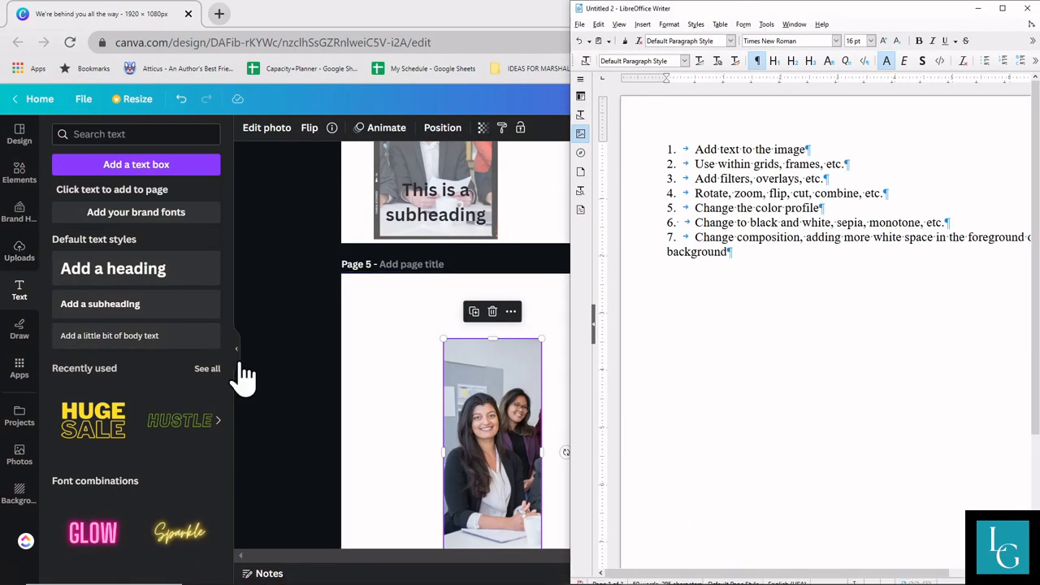
left_click(980, 9)
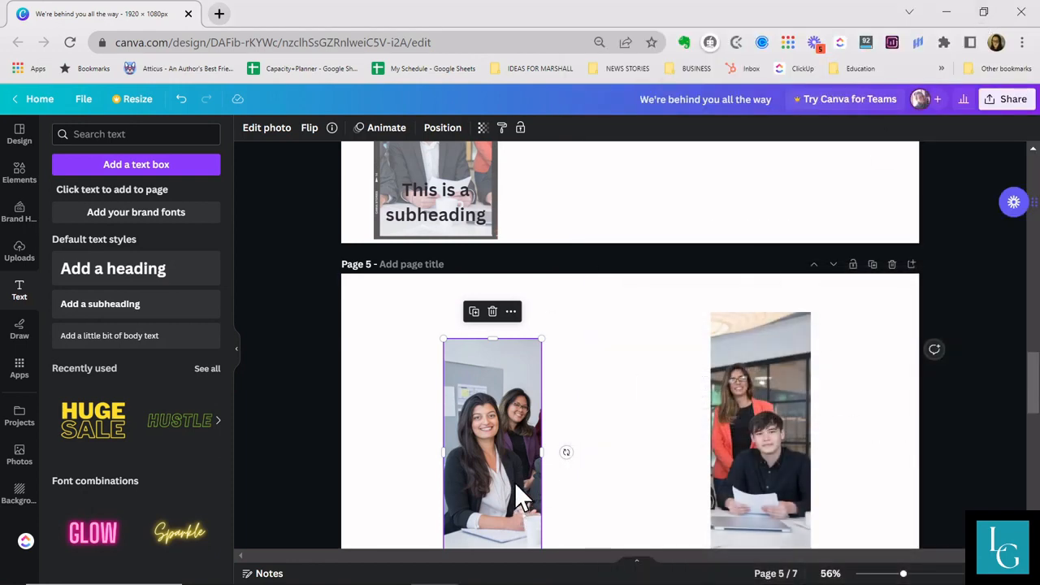
- Review the design's pages from page 1 through page 7 to check which image variations are already made
scroll(480, 370, "up", 4)
scroll(477, 356, "up", 12)
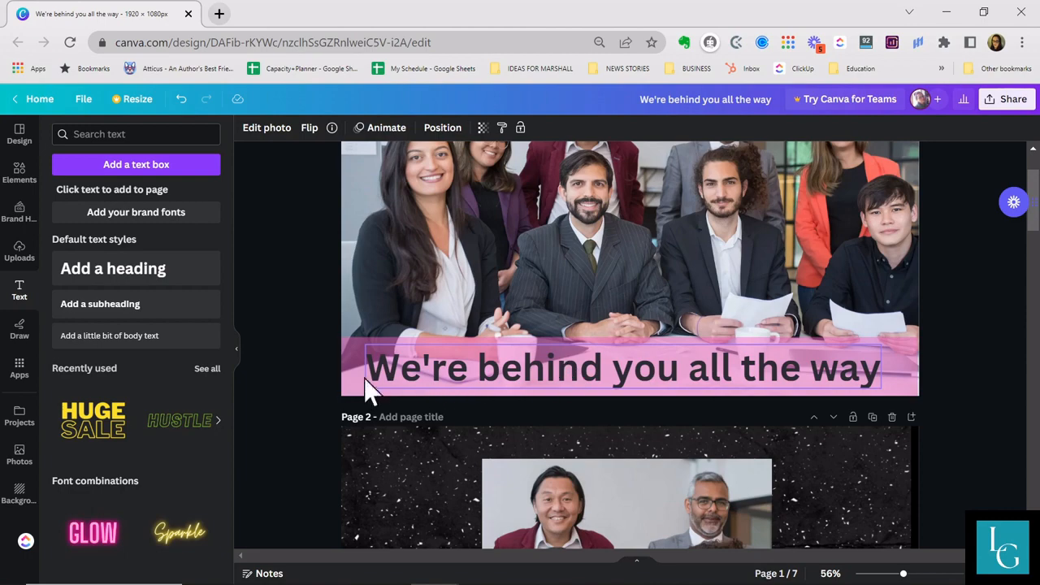
left_click(364, 381)
scroll(532, 398, "down", 10)
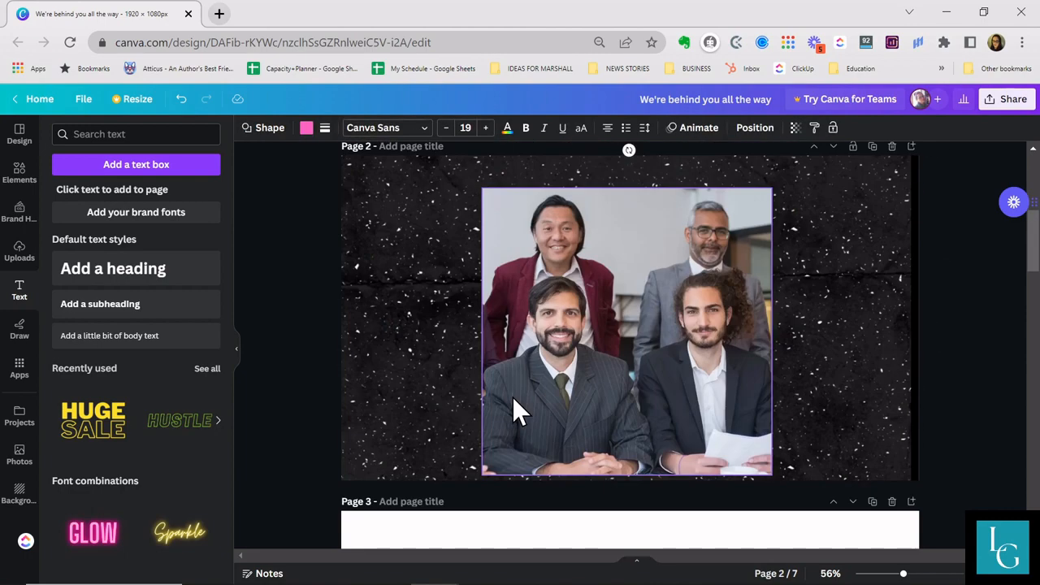
scroll(510, 410, "down", 1)
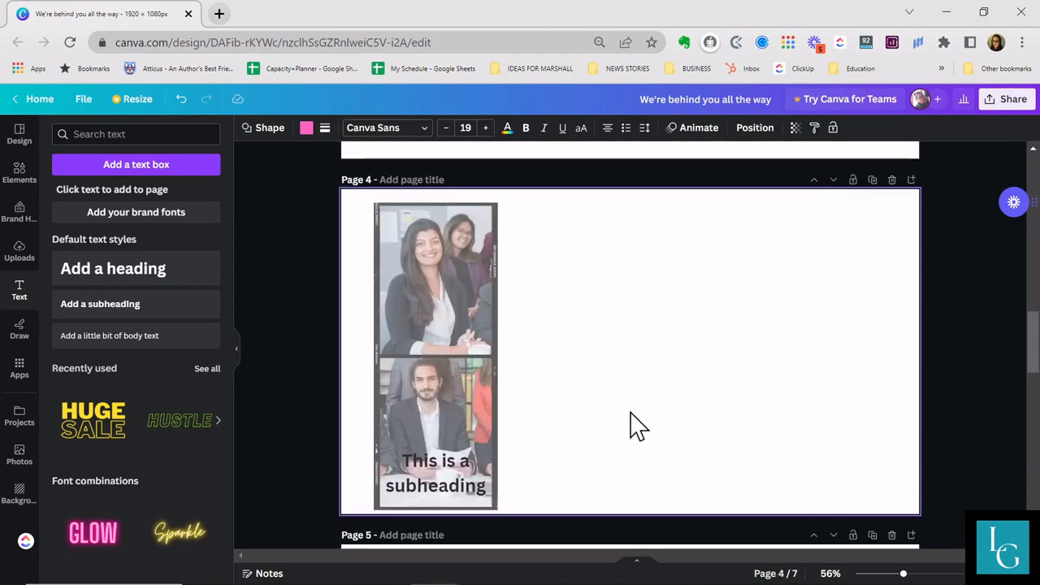
scroll(731, 360, "down", 6)
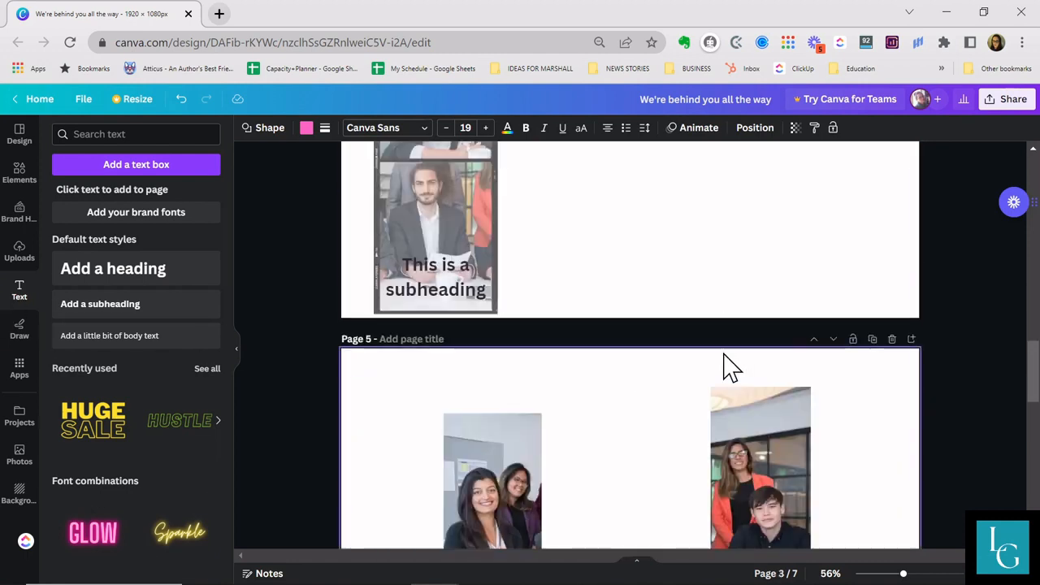
scroll(719, 373, "down", 10)
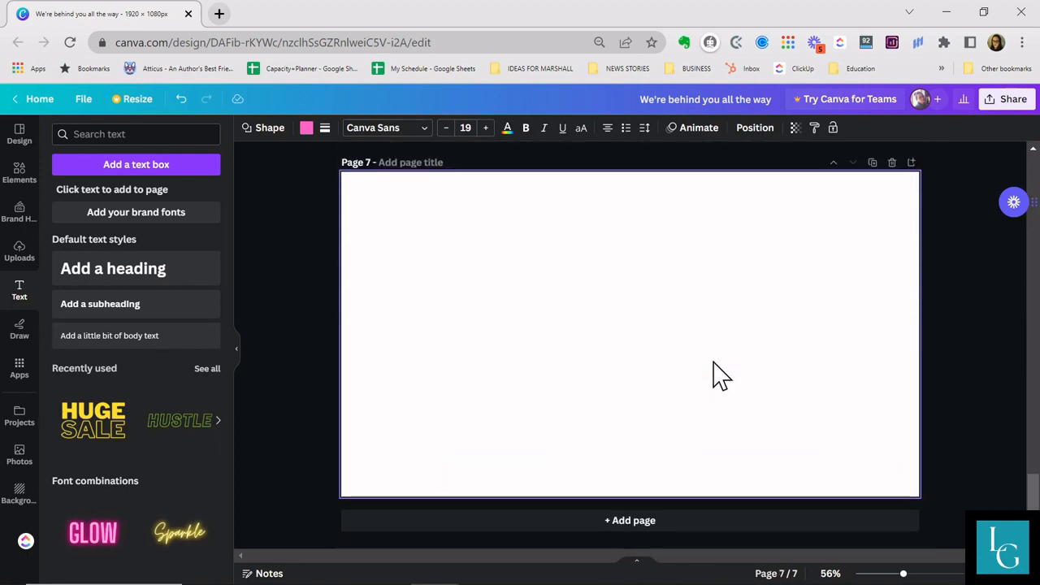
scroll(719, 374, "up", 8)
scroll(719, 374, "up", 5)
scroll(720, 372, "down", 8)
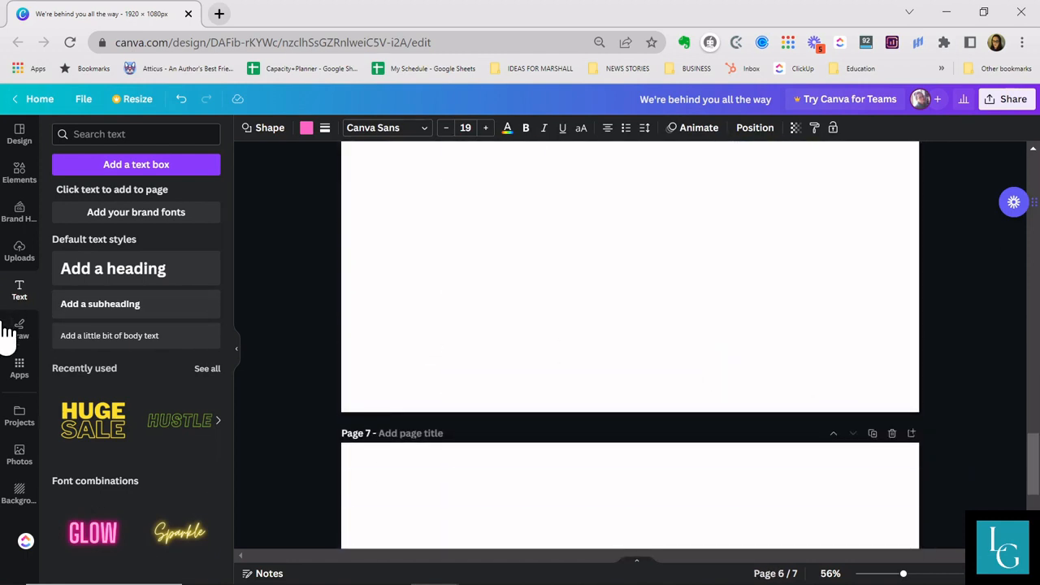
- Add the recently used group photo to the empty page 6
left_click(30, 469)
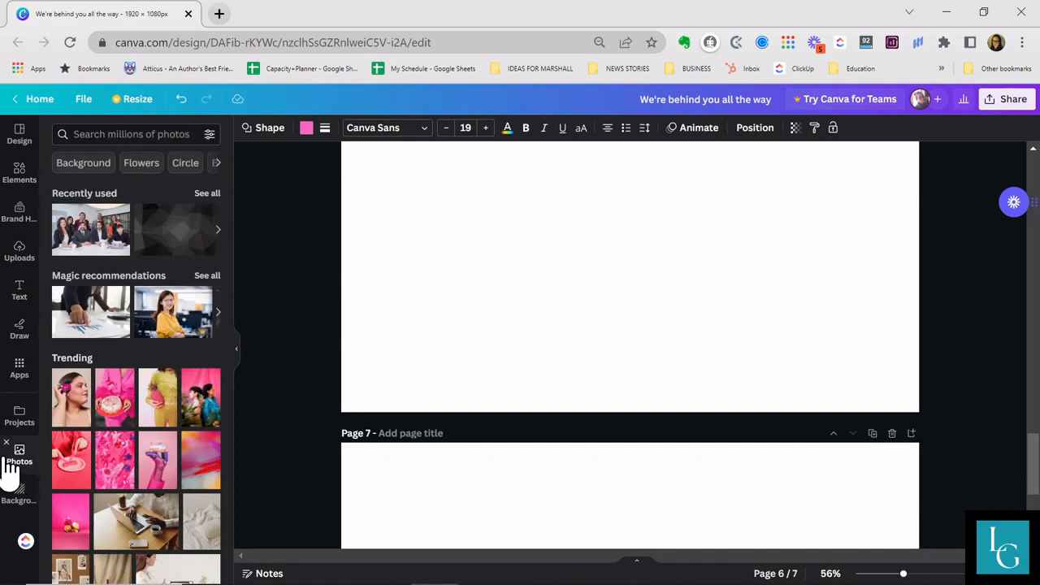
left_click(85, 231)
scroll(648, 255, "up", 4)
scroll(643, 272, "down", 2)
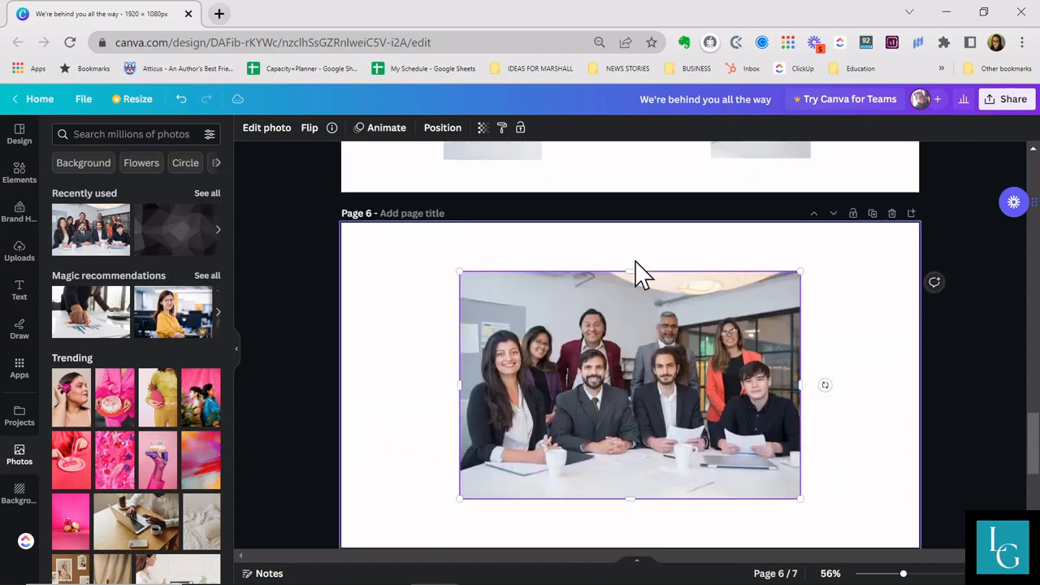
- Browse the element library to its Grids section and duplicate page 6 with the group photo
left_click(432, 395)
left_click(512, 388)
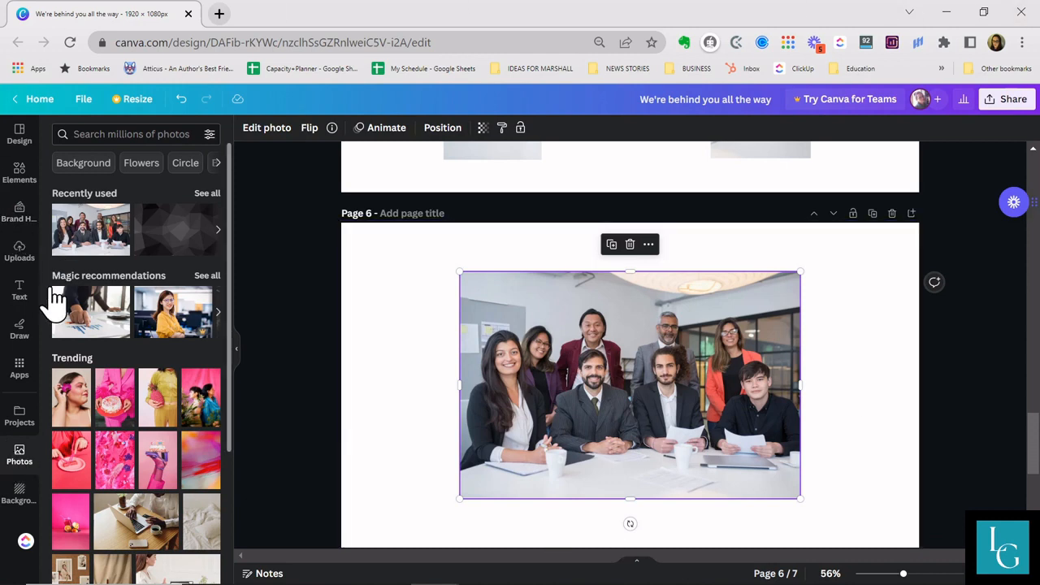
left_click(18, 181)
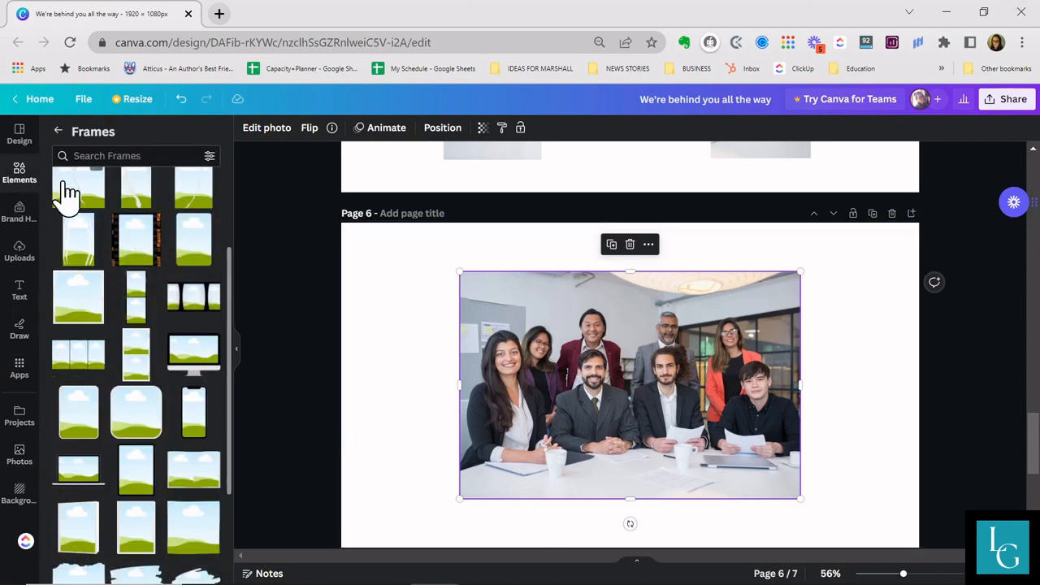
left_click(57, 131)
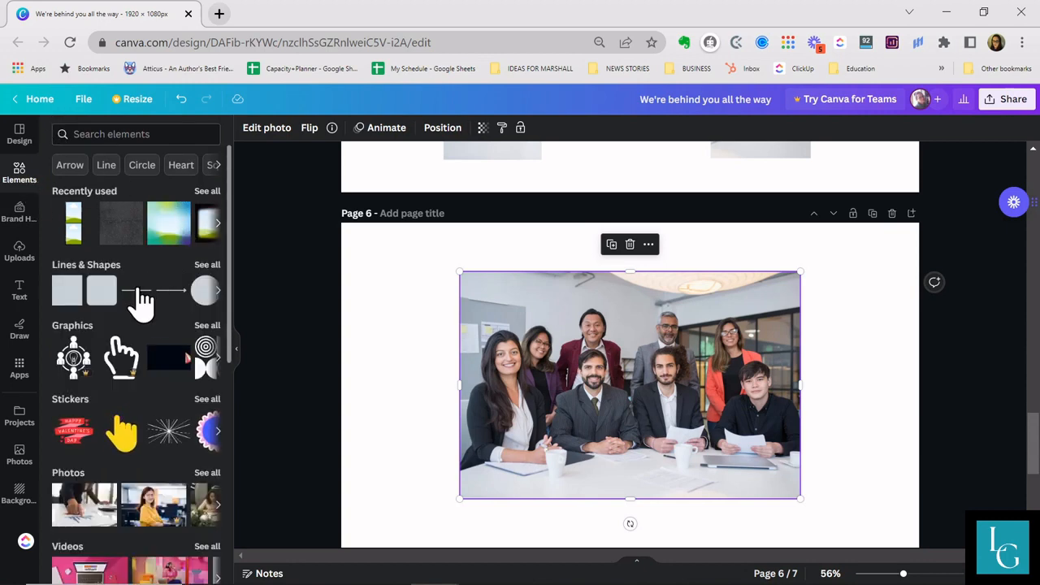
scroll(128, 312, "down", 3)
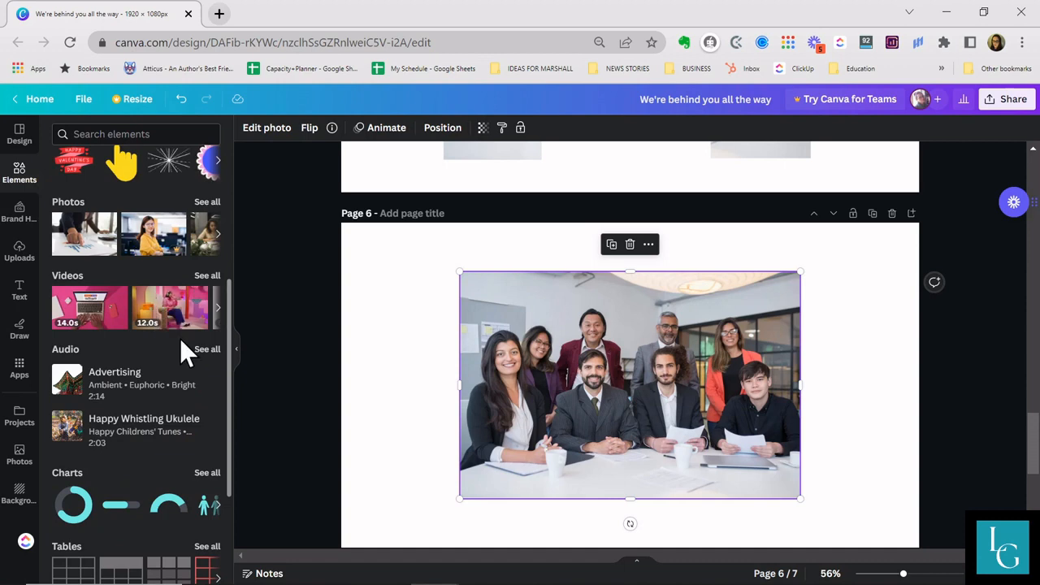
scroll(180, 345, "down", 5)
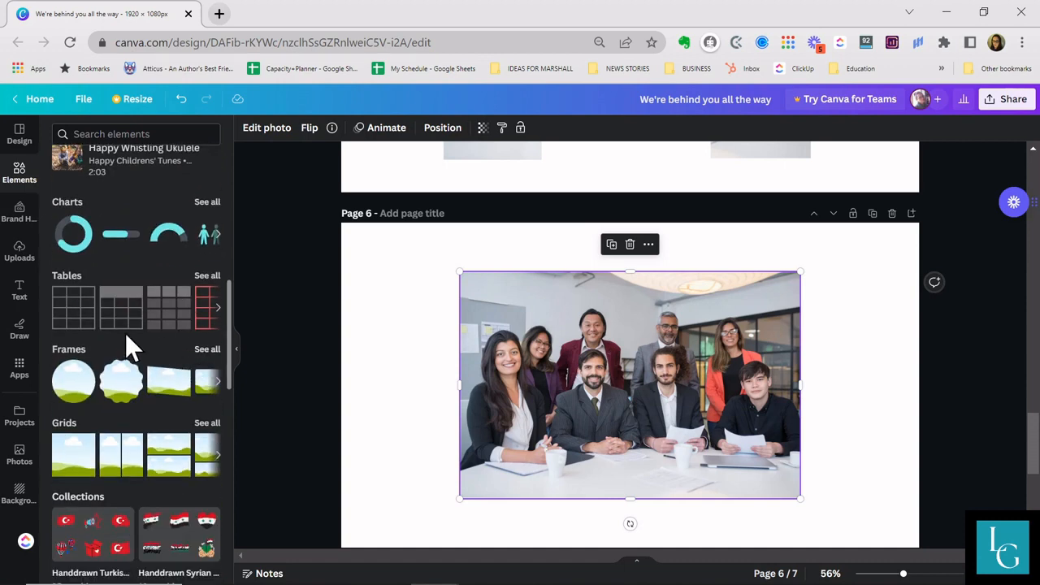
scroll(122, 331, "down", 2)
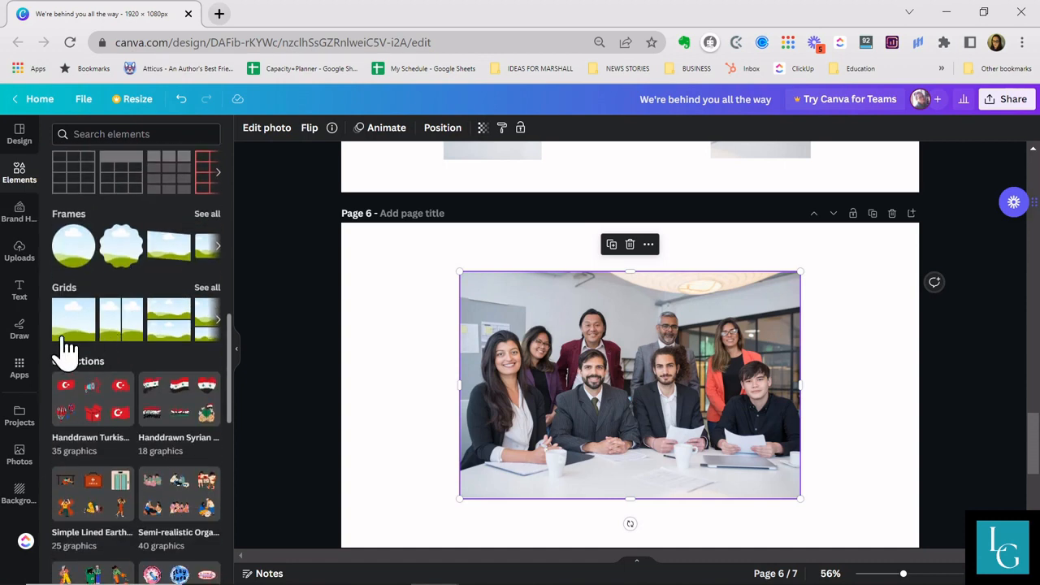
left_click(872, 214)
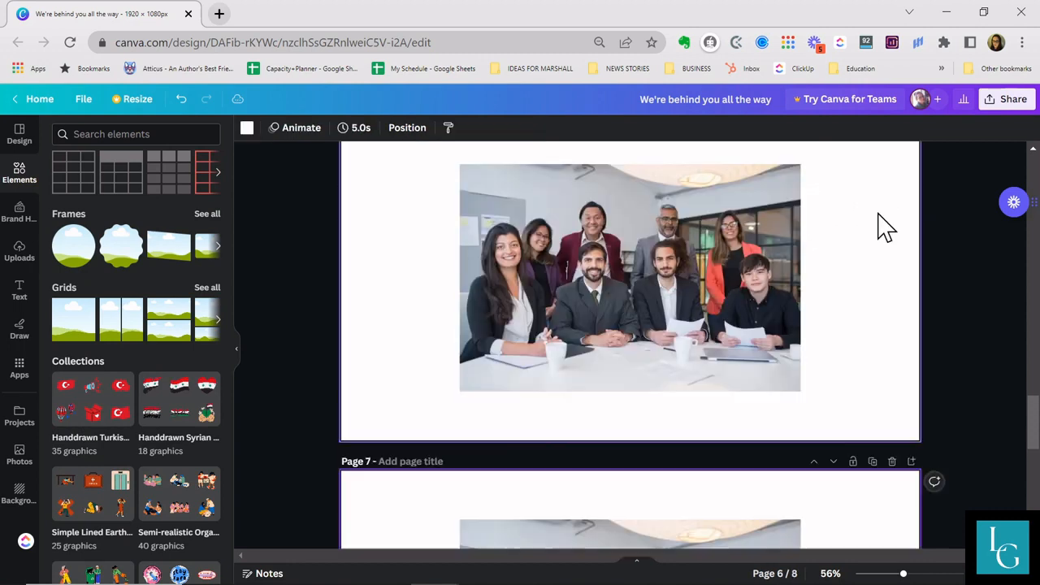
- Add a grid with one wide cell above two smaller cells to page 6 and place the group photo in its top cell
left_click(579, 301)
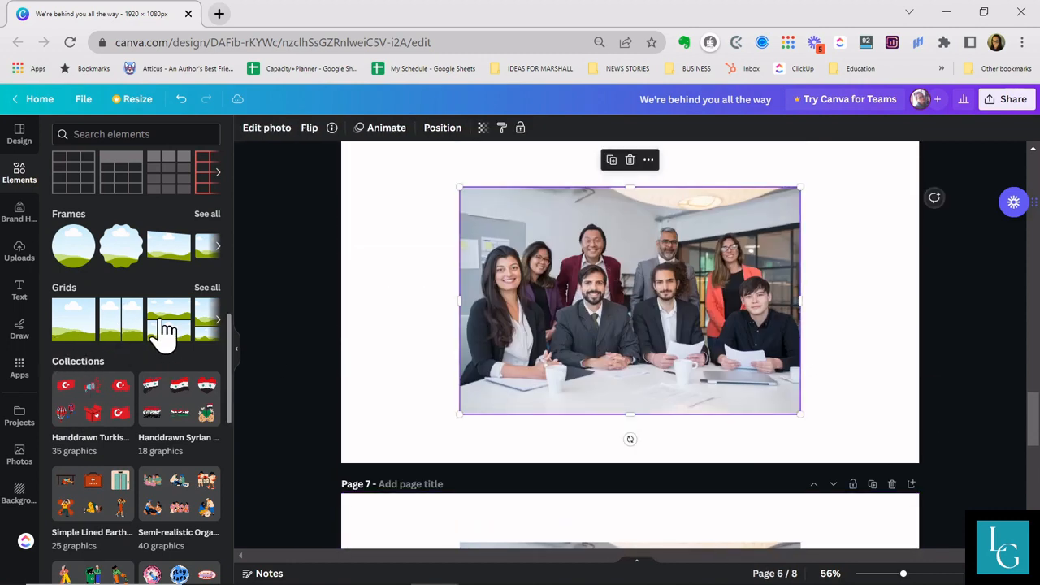
left_click(218, 319)
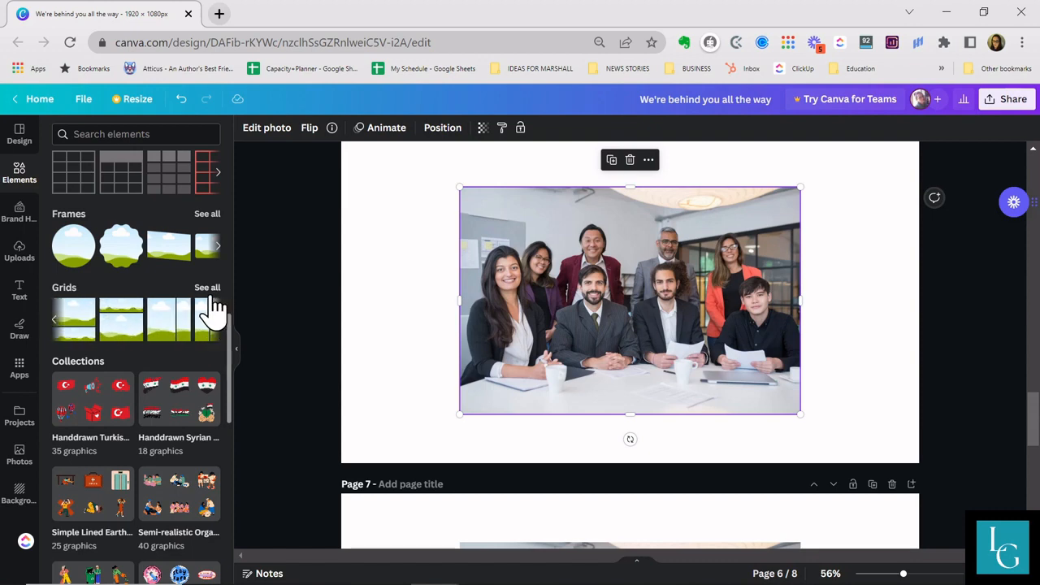
left_click(209, 289)
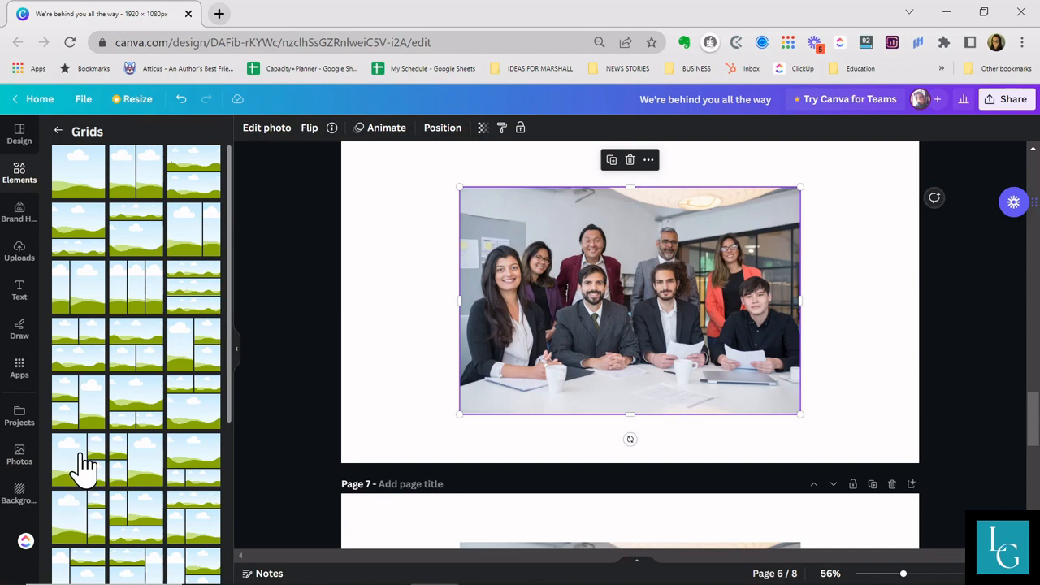
left_click(118, 406)
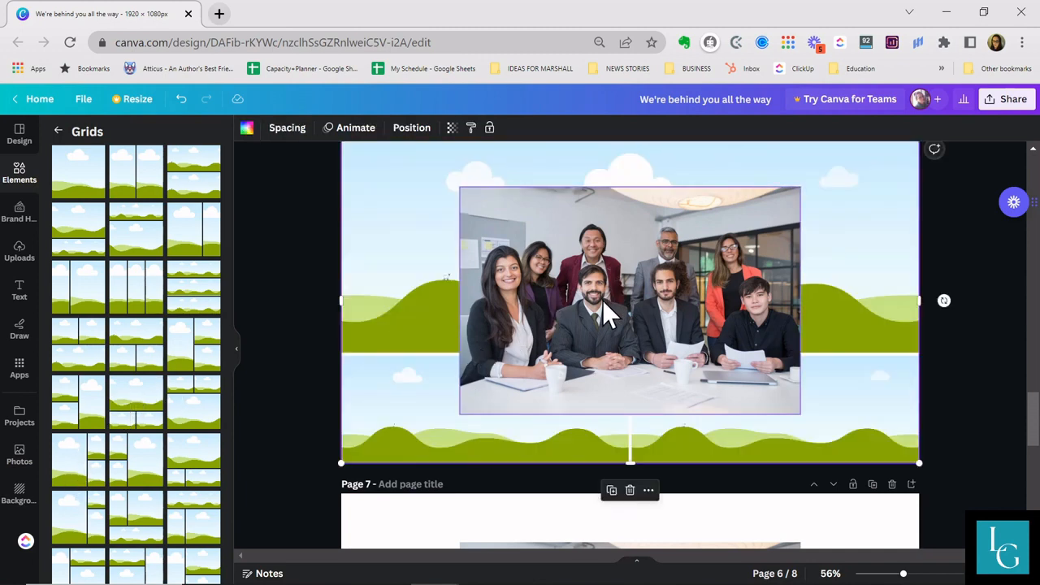
left_click_drag(598, 314, 629, 260)
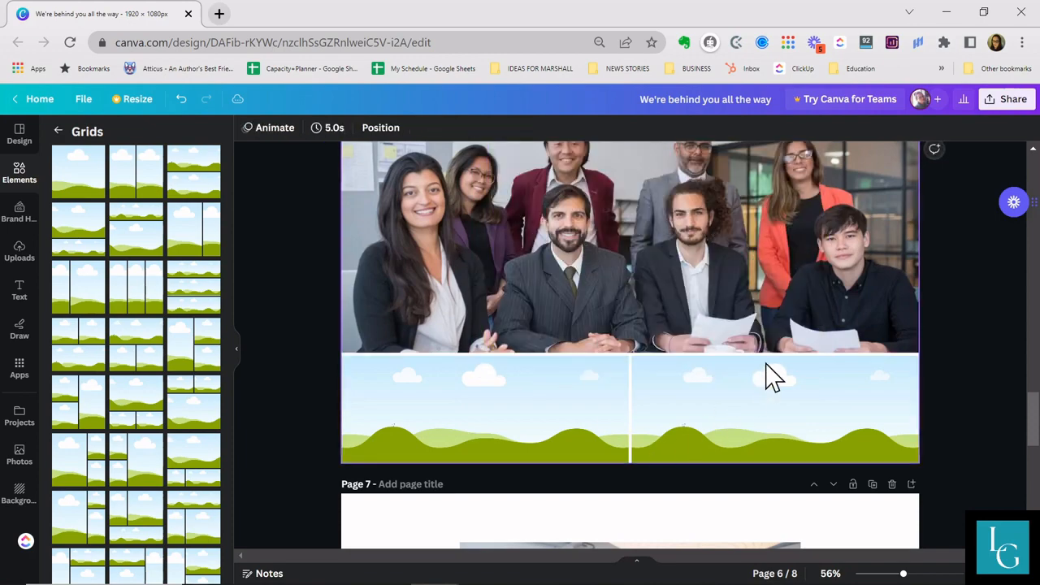
- Move the portrait crop of the two women from page 5 into the lower-left cell of the page 6 grid
scroll(756, 376, "up", 3)
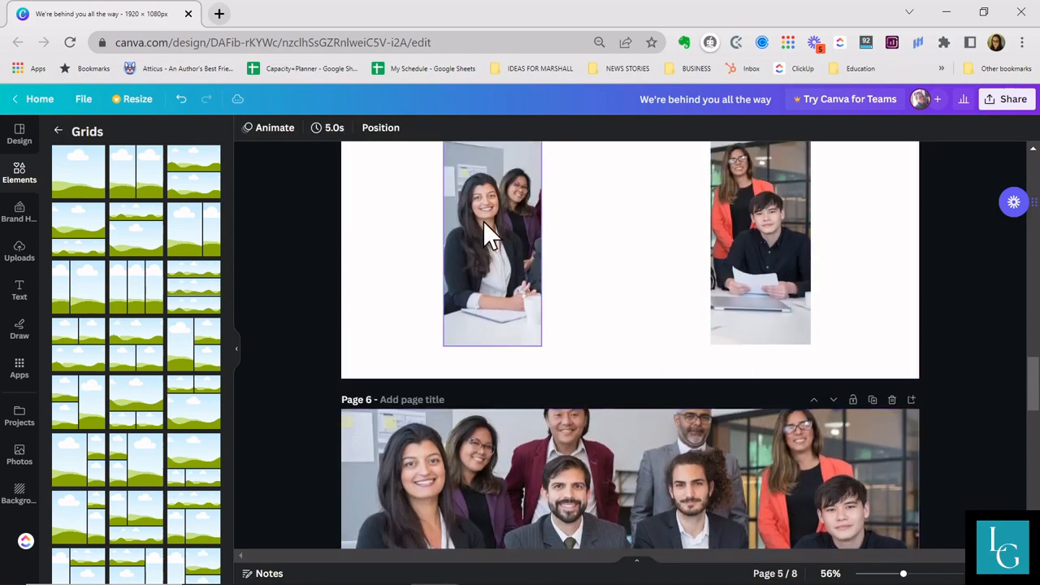
left_click_drag(488, 239, 467, 399)
scroll(499, 309, "down", 3)
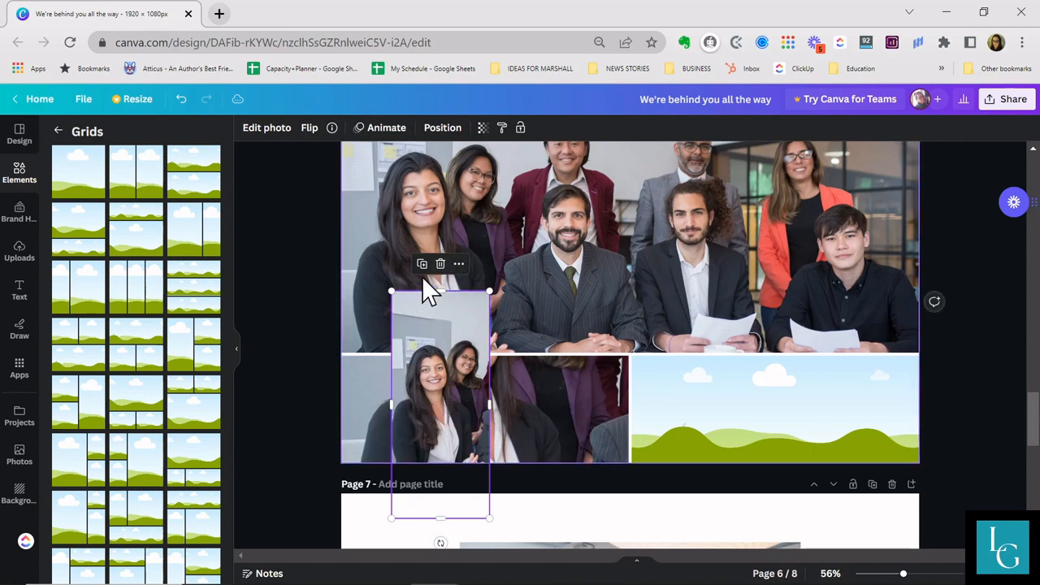
left_click_drag(448, 274, 441, 497)
- Try to reposition the photo inside the grid's lower-left cell, and undo the accidental move of the whole grid
double_click(444, 410)
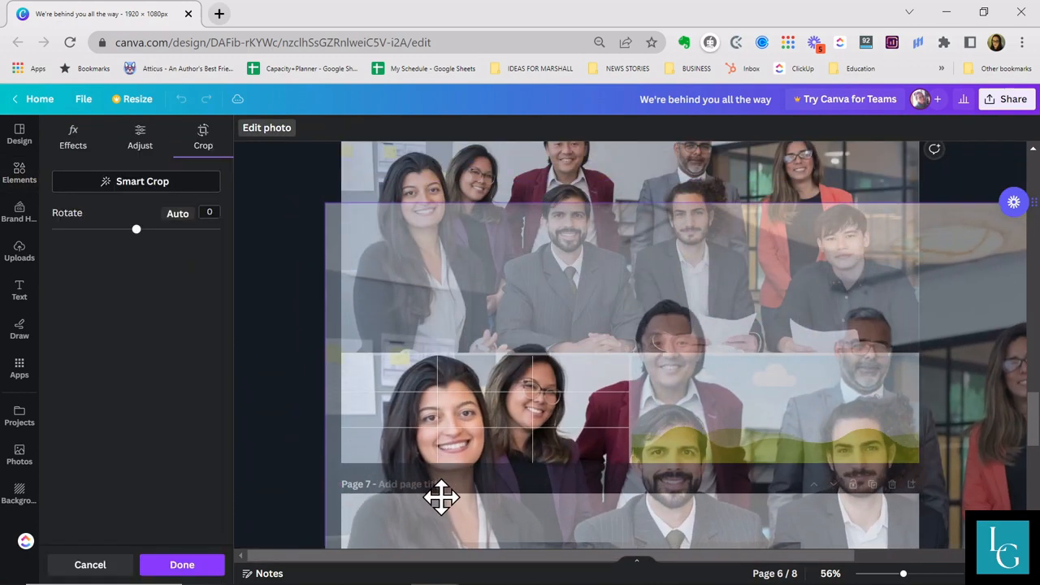
left_click(282, 354)
mouse_move(454, 402)
left_mouse_down()
mouse_move(464, 395)
mouse_move(444, 403)
left_mouse_up()
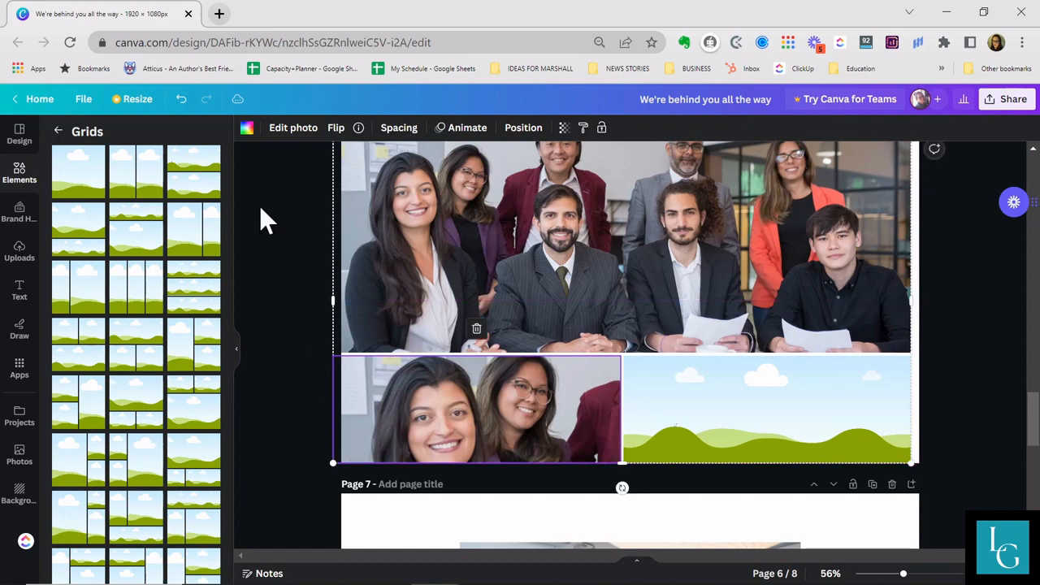
left_click(181, 100)
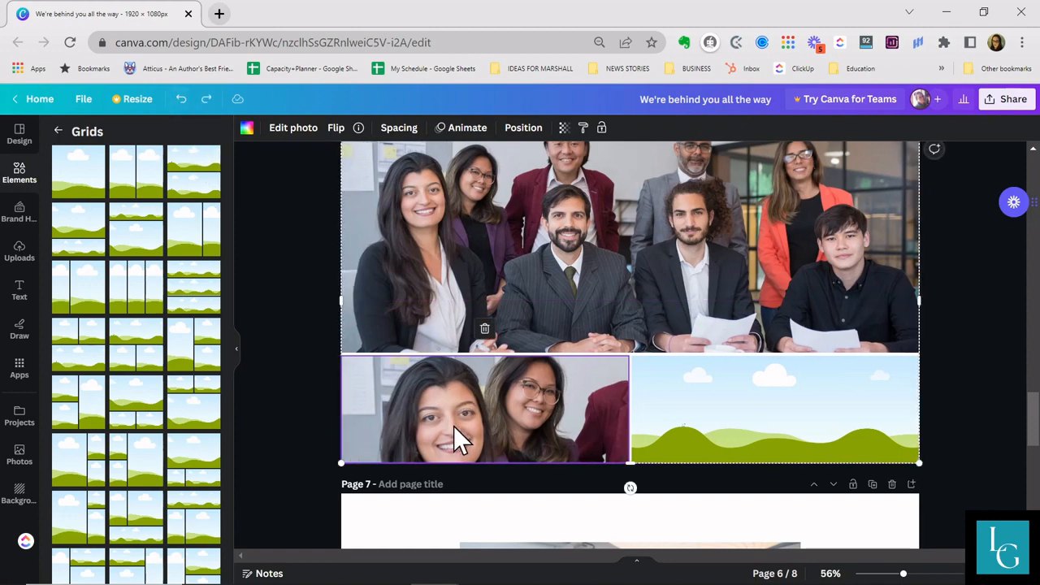
- Shift the photo's crop in the lower-left cell to center on the curly-haired man and apply it
double_click(454, 426)
left_click_drag(453, 426, 139, 430)
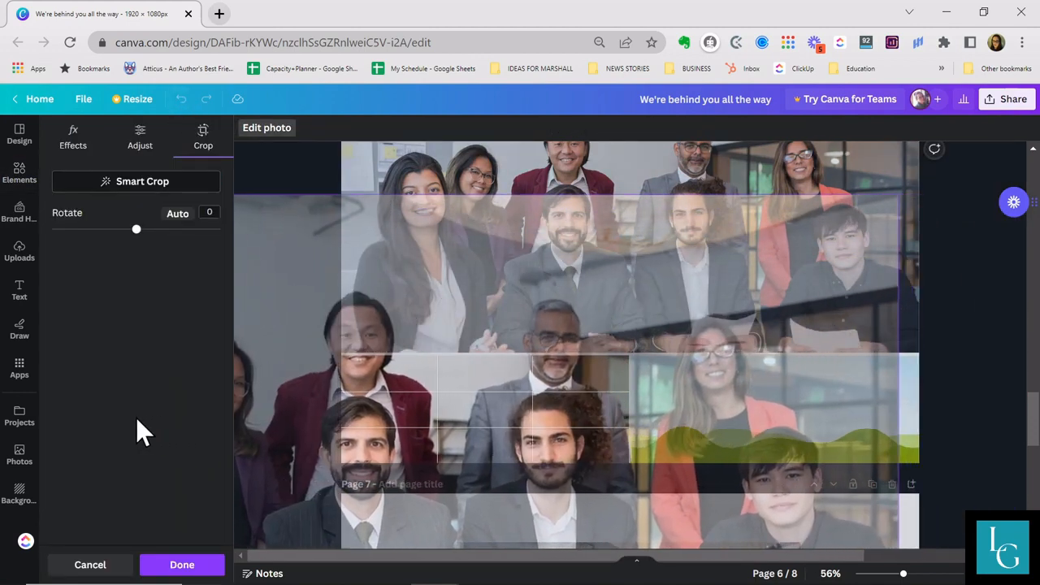
left_click_drag(466, 420, 388, 394)
left_click(182, 565)
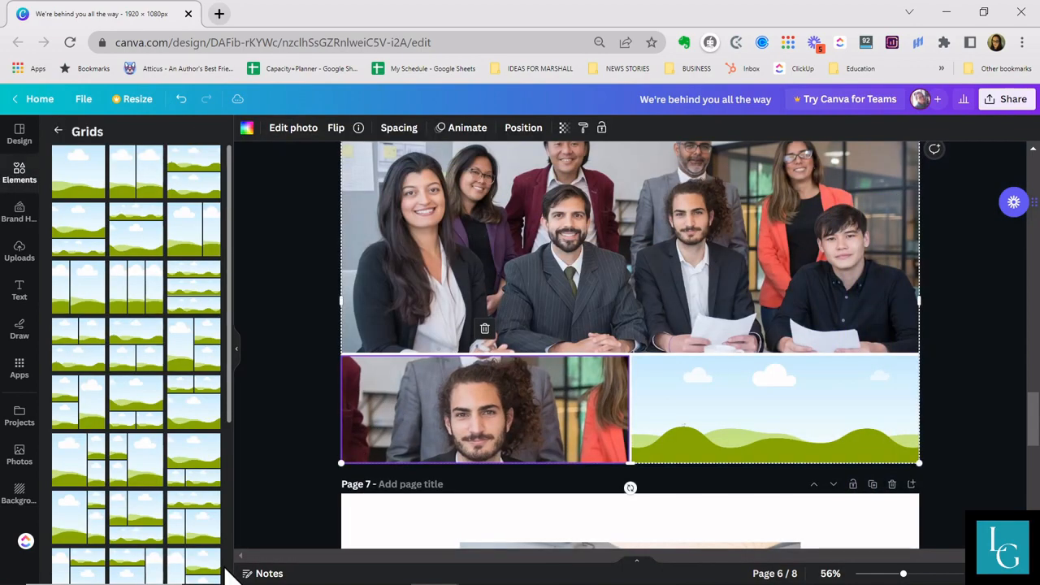
- Move the cropped photo of four men from page 2 into the lower-right cell of the page 6 grid
scroll(795, 404, "up", 15)
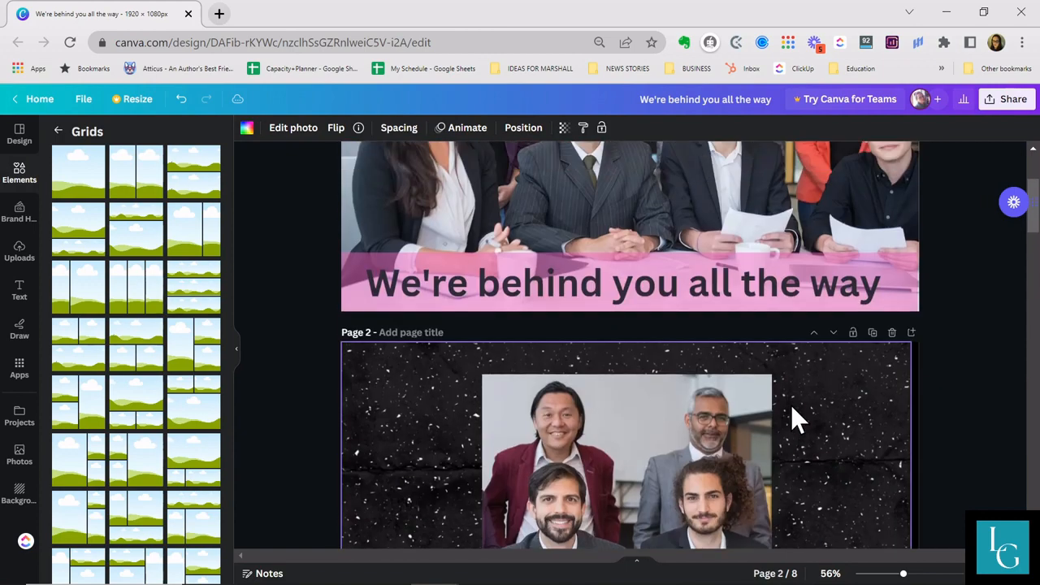
scroll(791, 407, "down", 2)
left_click(555, 355)
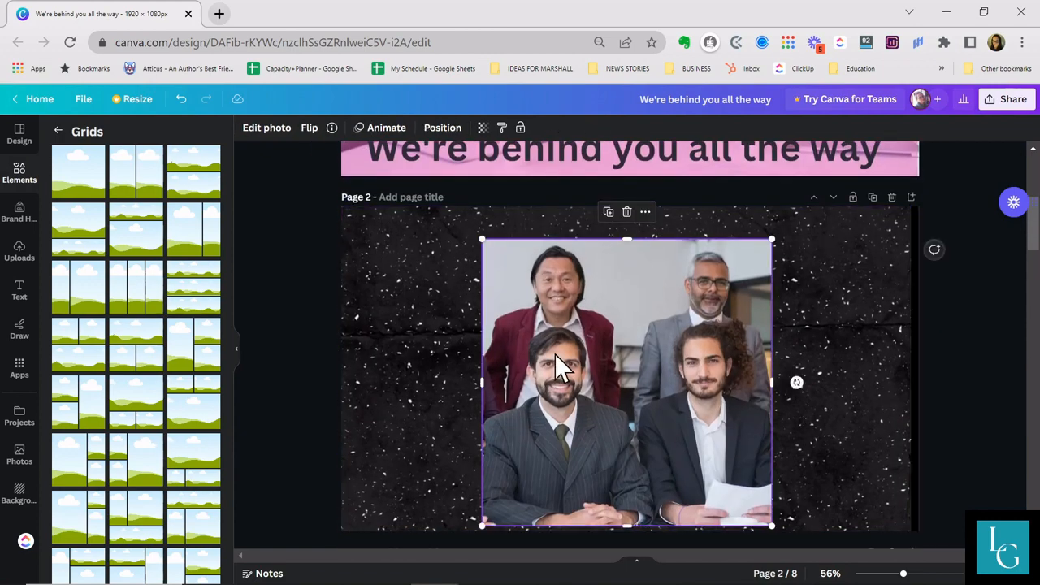
left_click_drag(554, 354, 721, 475)
scroll(656, 372, "down", 9)
scroll(638, 352, "down", 5)
scroll(617, 431, "down", 2)
scroll(645, 420, "down", 2)
left_click_drag(740, 412, 733, 434)
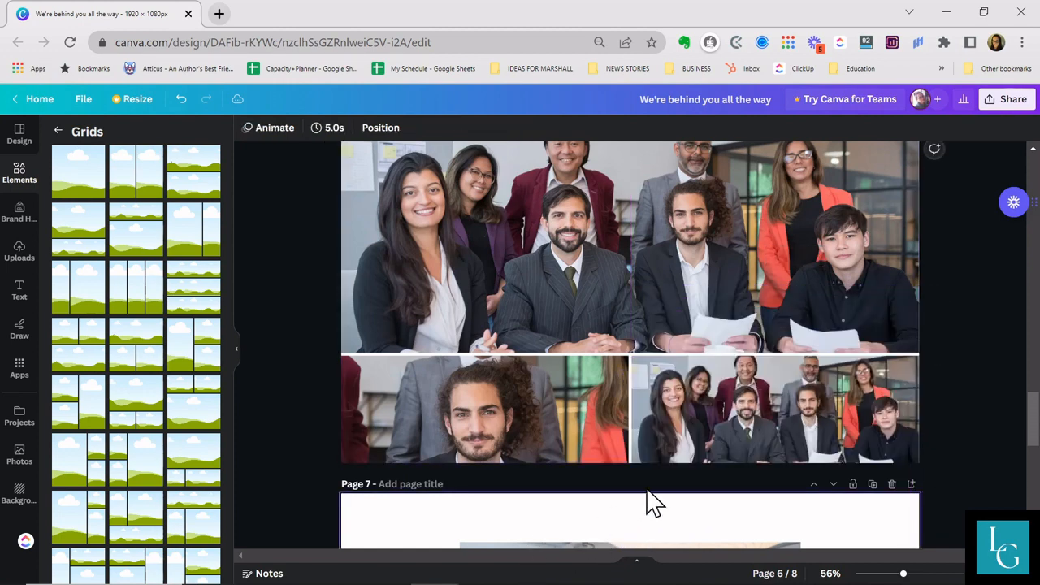
- Enlarge and reposition the photo in the lower-right cell to focus on the three standing colleagues and the ceiling above them
left_click(702, 446)
double_click(728, 431)
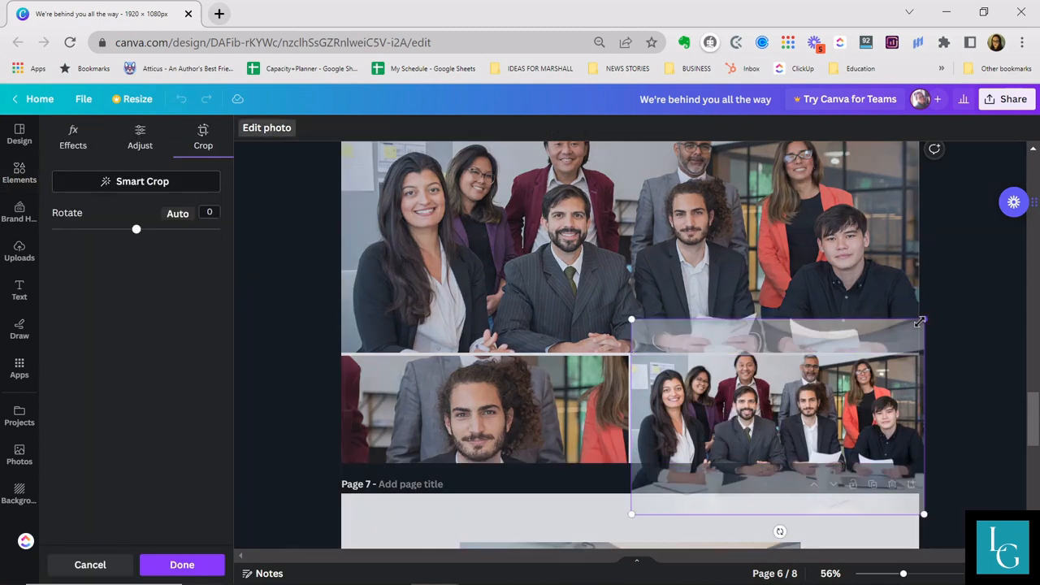
left_click_drag(919, 322, 1025, 234)
left_click_drag(775, 430, 744, 463)
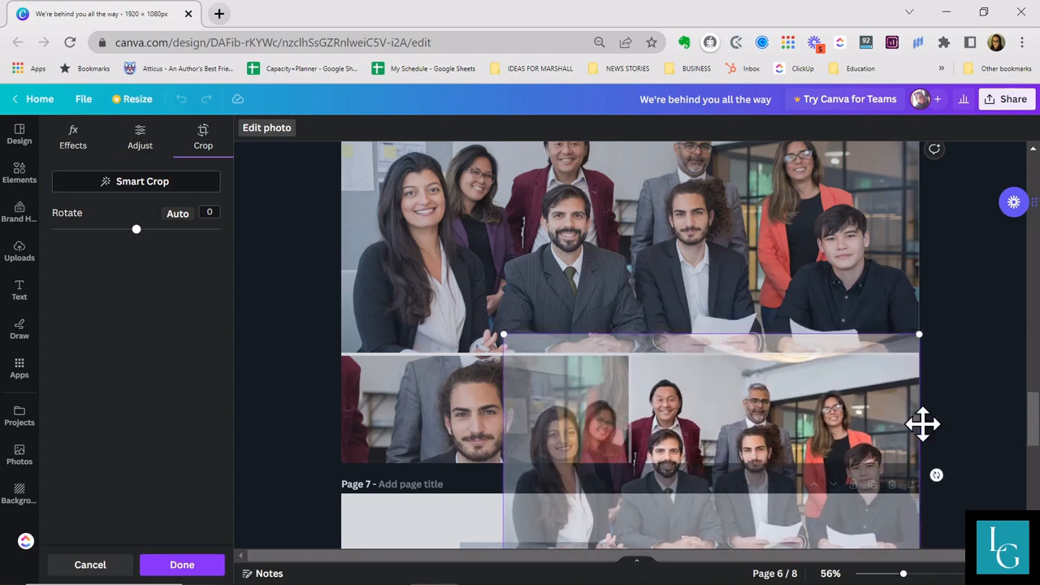
left_click(955, 434)
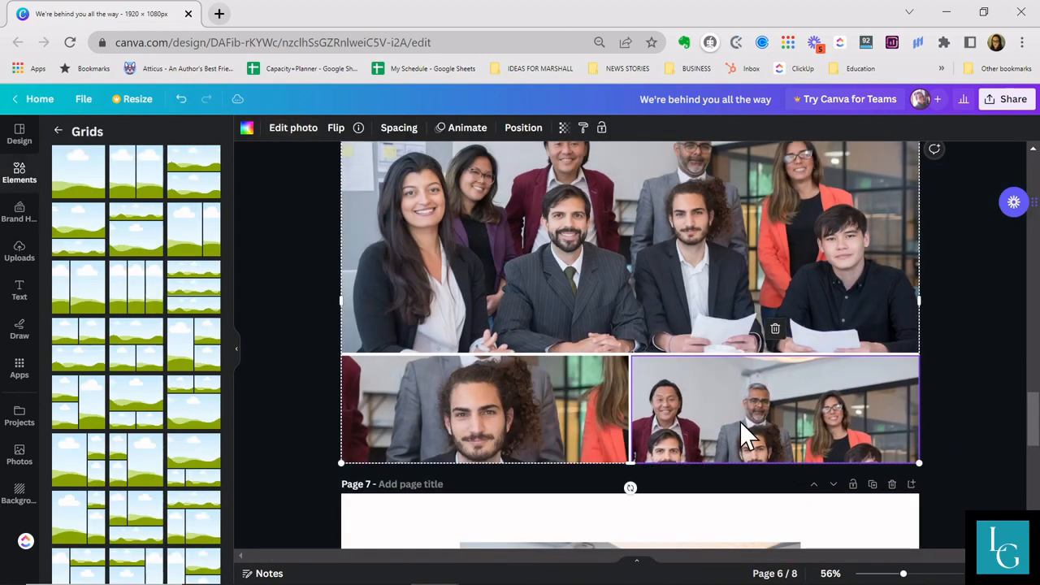
double_click(740, 413)
left_click_drag(712, 434, 845, 447)
left_click(973, 401)
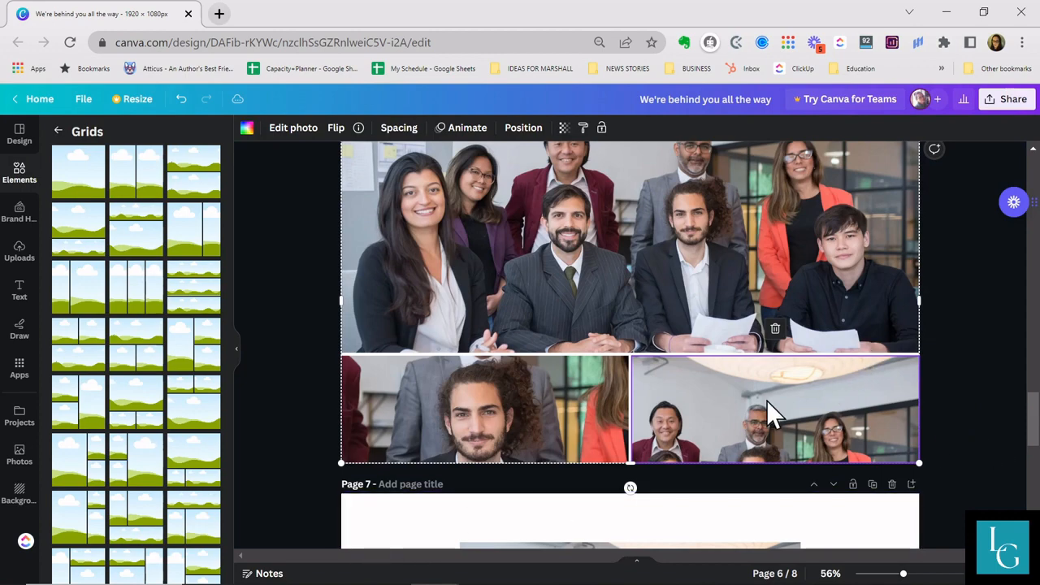
scroll(415, 376, "up", 4)
scroll(374, 368, "down", 4)
left_click(57, 131)
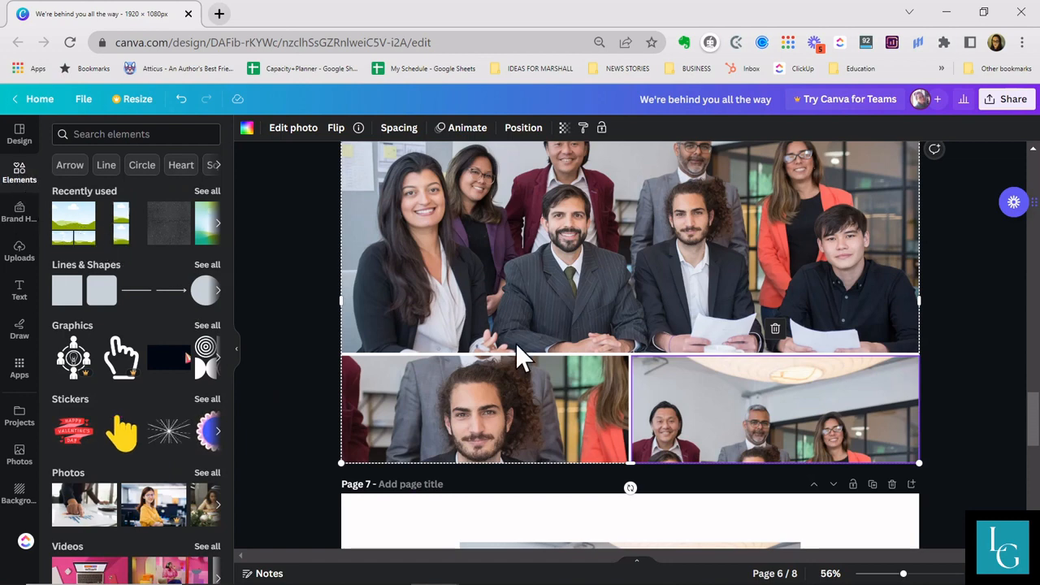
double_click(519, 321)
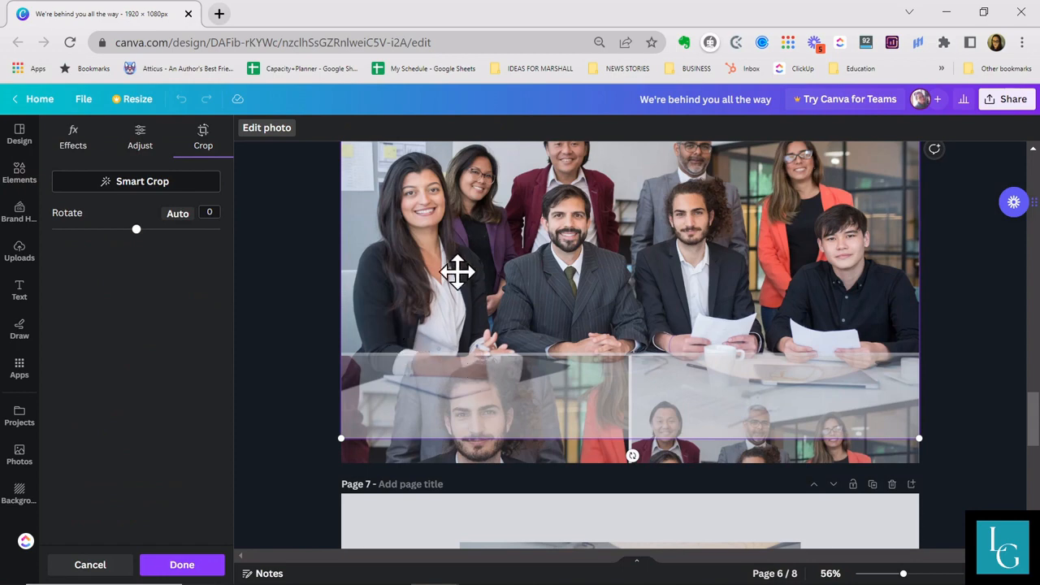
left_click(286, 351)
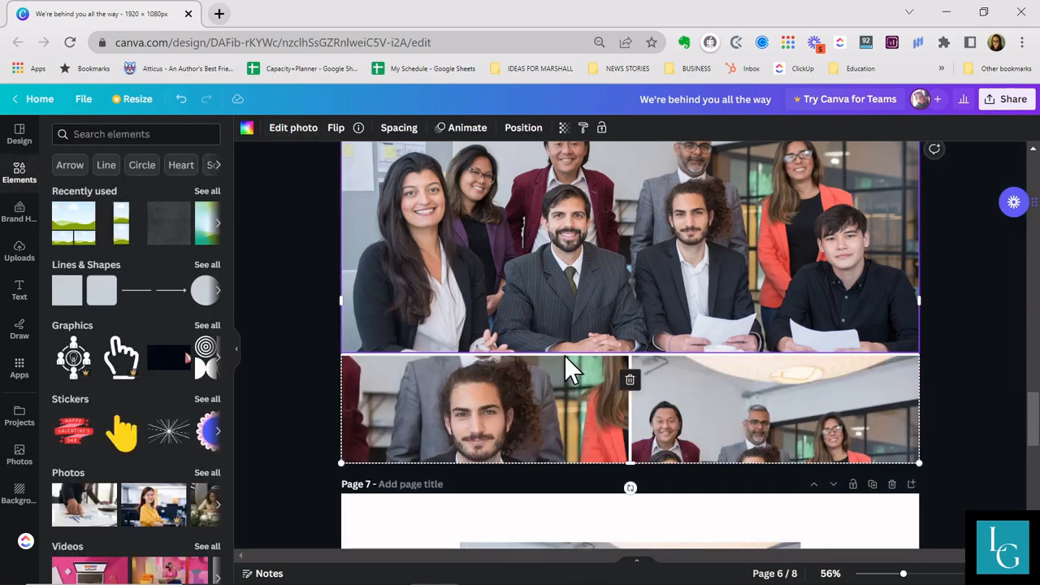
- Reduce the grid spacing to its minimum to close the gaps between the three photo cells
left_click(399, 128)
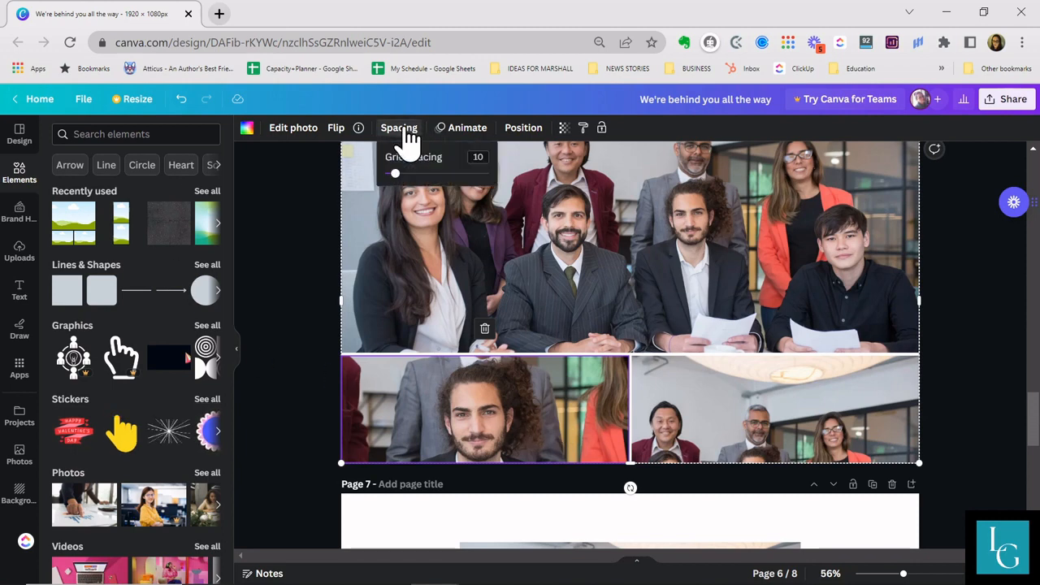
left_click_drag(396, 174, 356, 183)
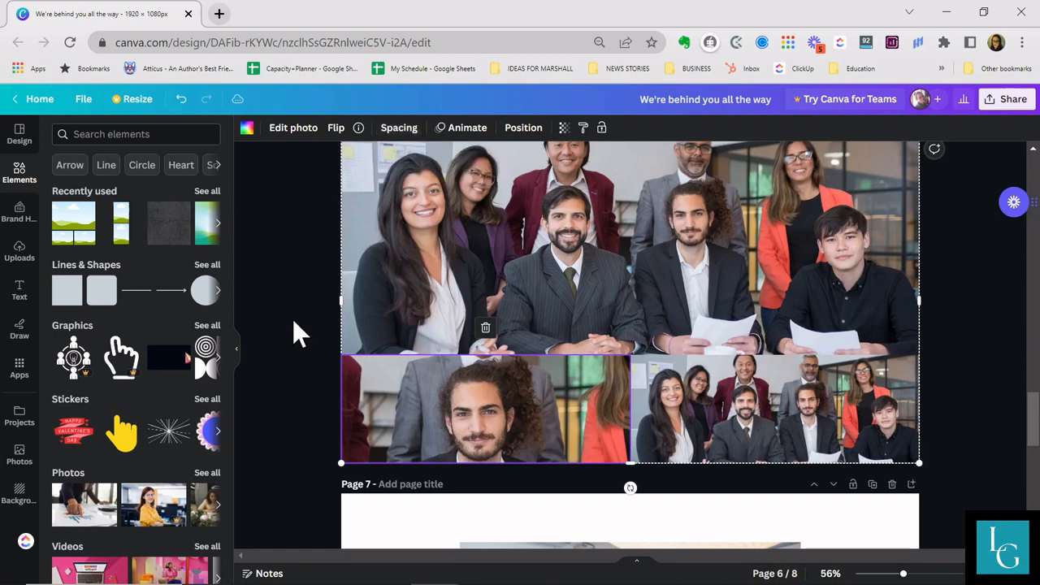
left_click(415, 512)
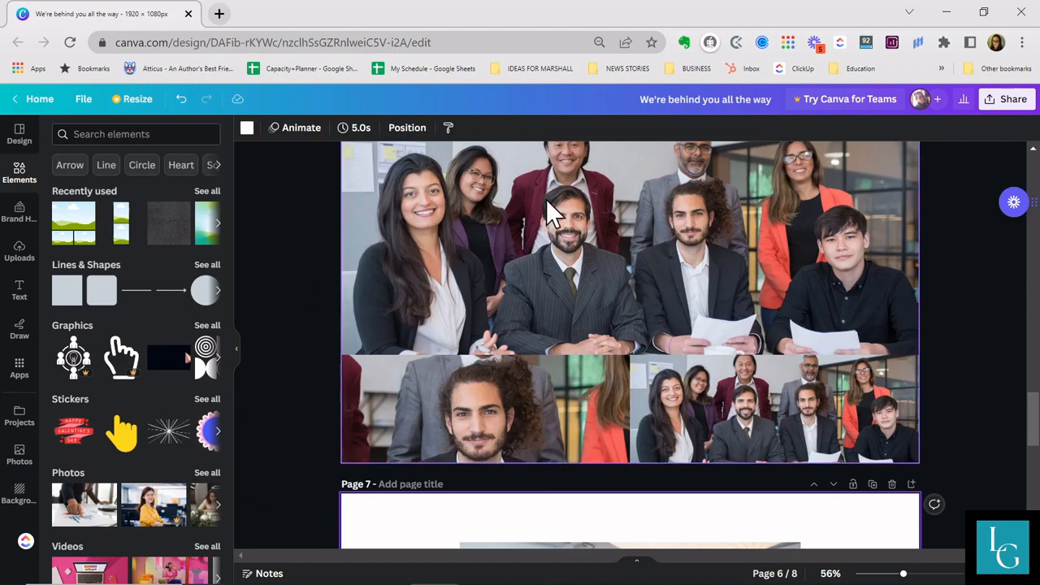
- Remove the curly-haired man's photo from the grid's lower-left cell and select the group photo in the top cell
left_click(475, 410)
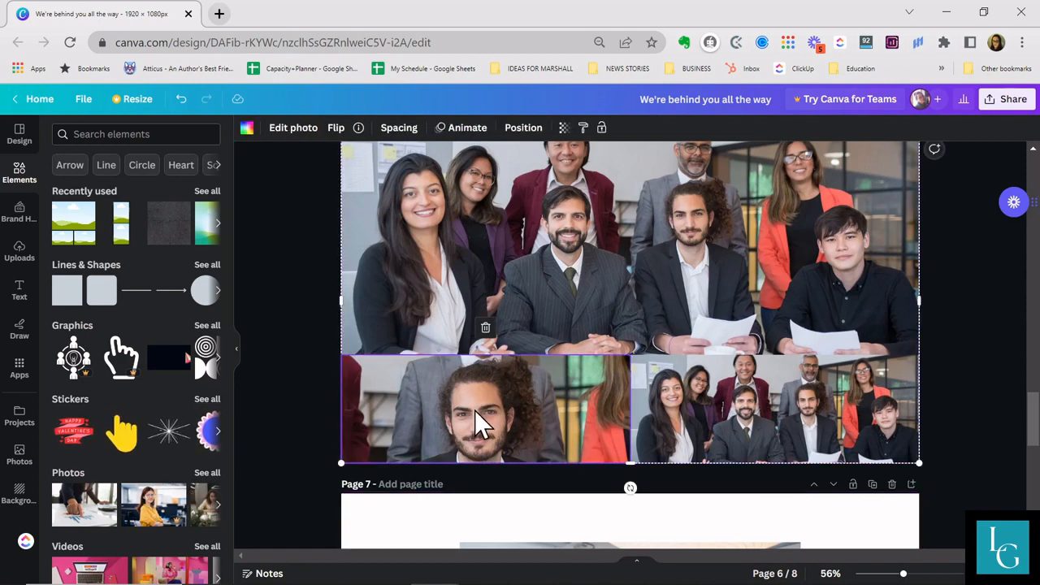
left_click(484, 329)
left_click(493, 279)
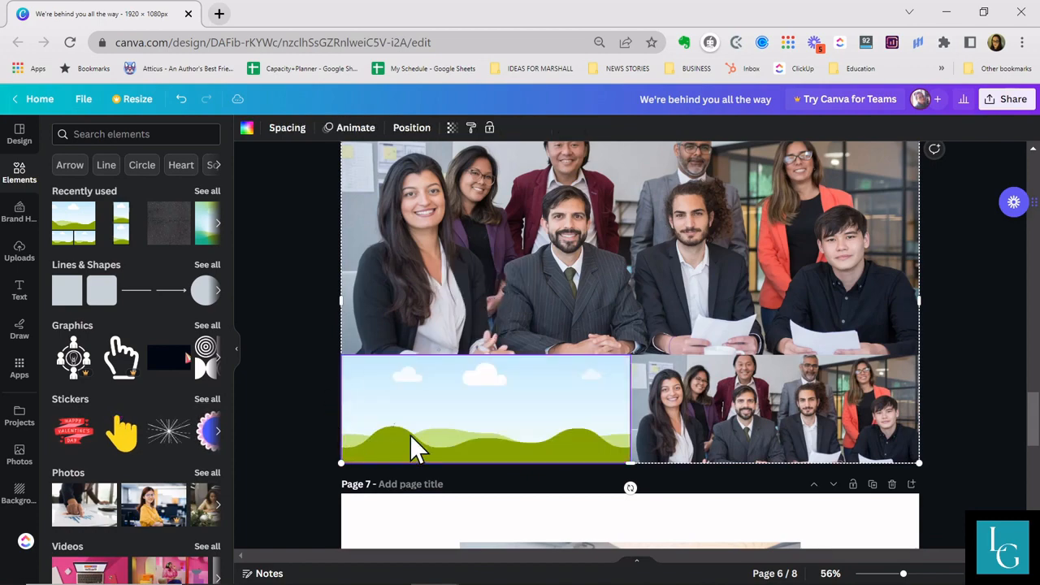
left_click(569, 244)
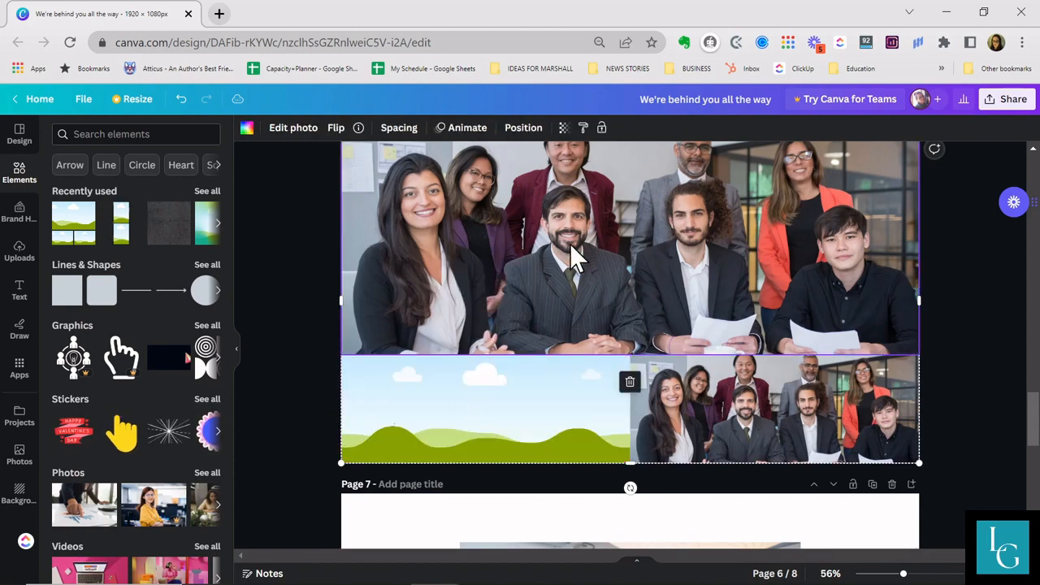
- Duplicate the group photo on page 7 and place the copy on page 8
scroll(569, 244, "up", 5)
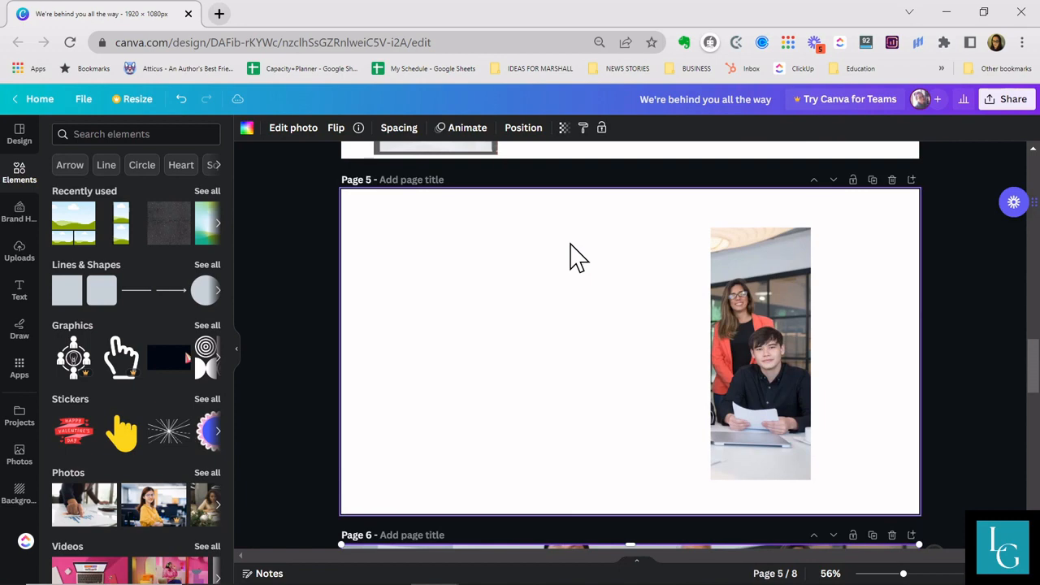
scroll(569, 243, "down", 14)
scroll(601, 280, "up", 3)
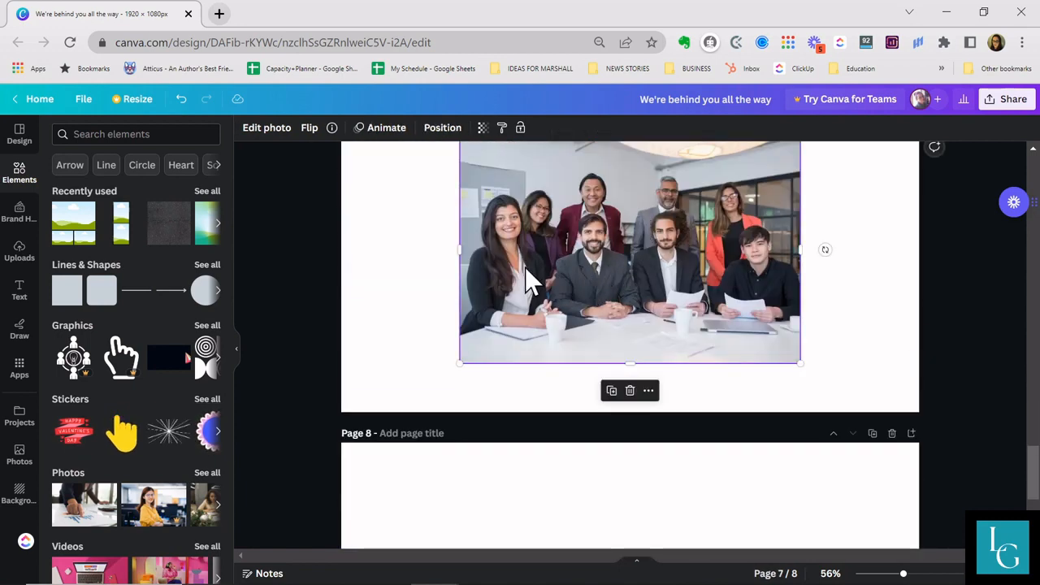
scroll(660, 288, "up", 1)
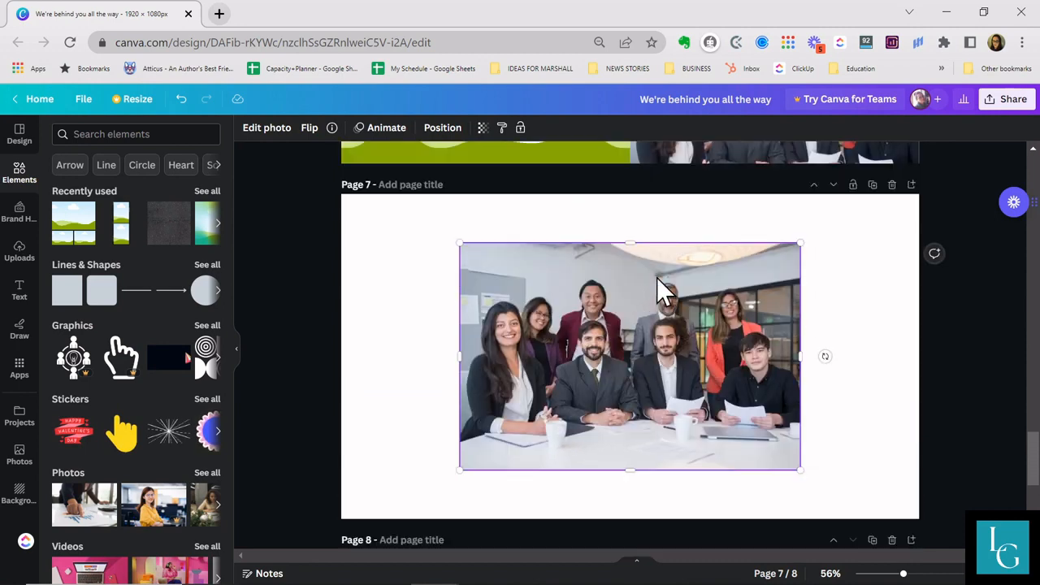
left_click(616, 249)
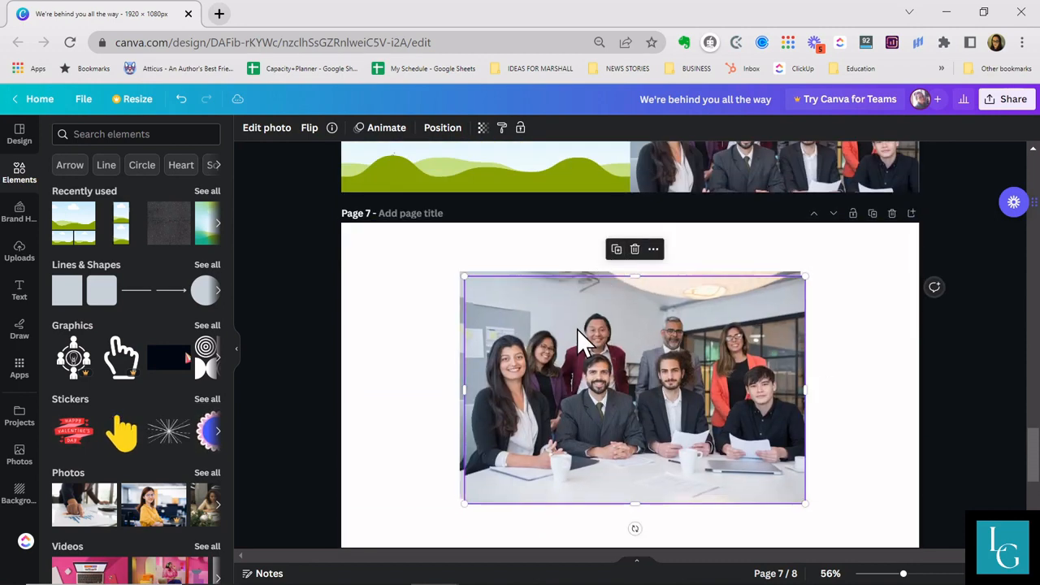
left_click_drag(577, 330, 571, 390)
scroll(608, 355, "up", 4)
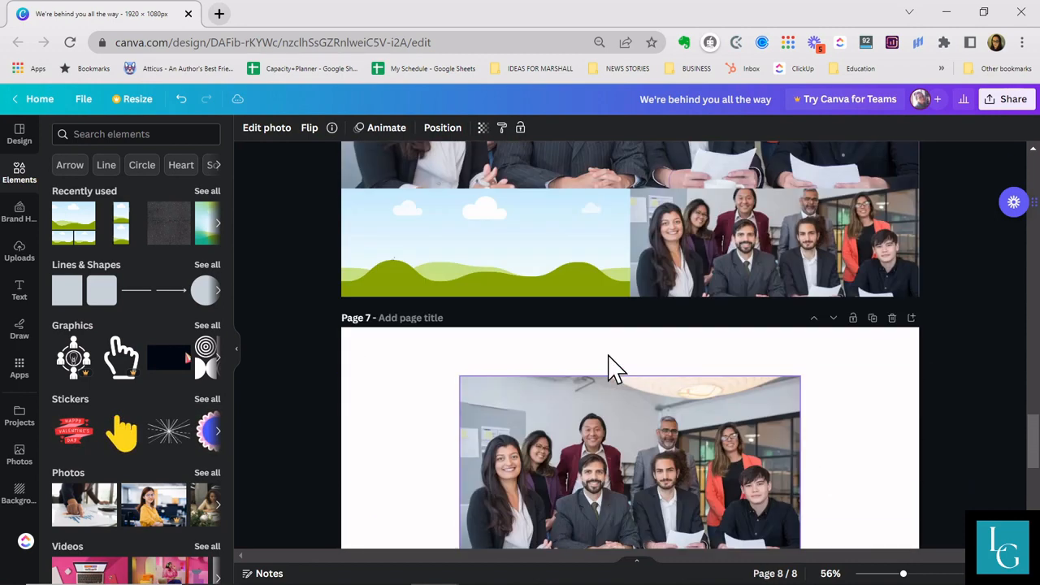
scroll(666, 464, "down", 3)
- Crop the page 7 group photo down to the head and shoulders of the seated man in the pinstripe suit
left_click(623, 239)
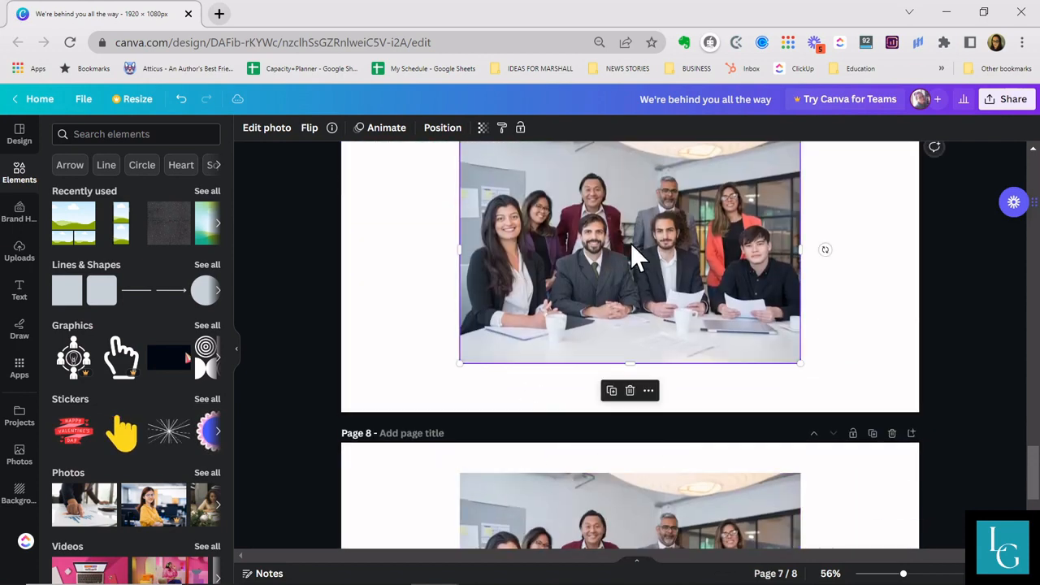
double_click(631, 243)
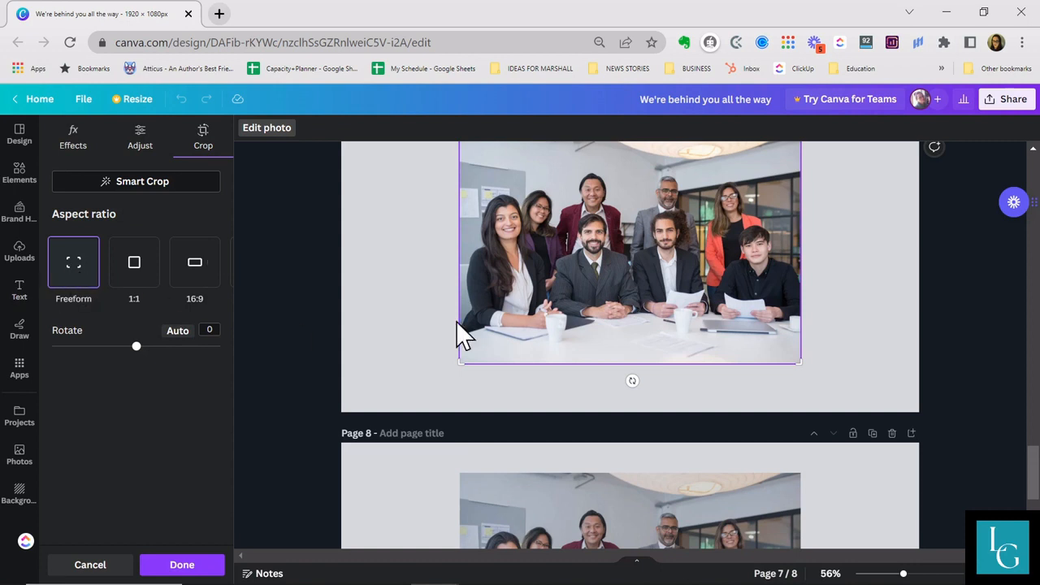
left_click_drag(480, 358, 559, 347)
scroll(557, 276, "up", 3)
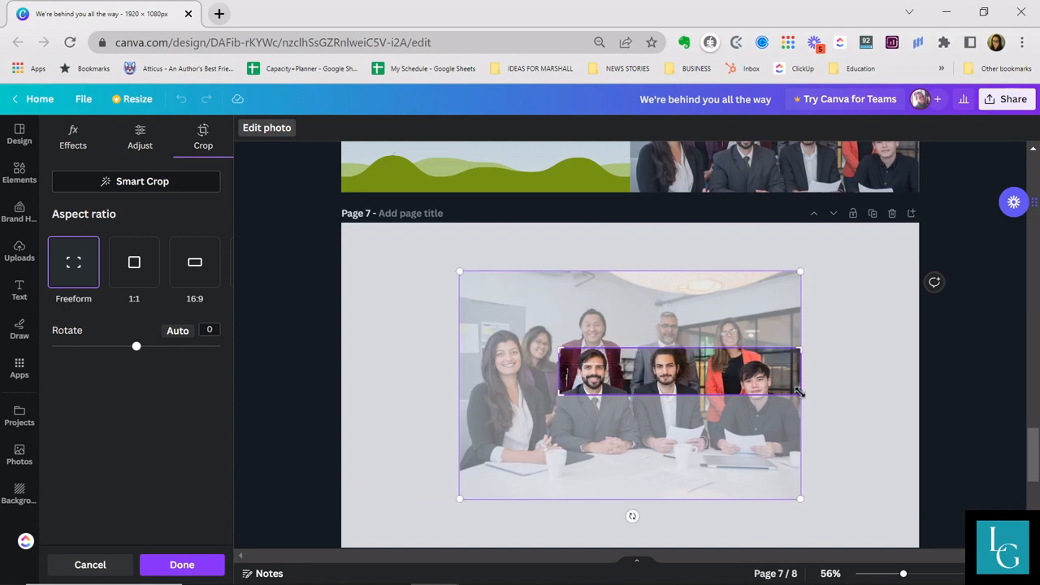
left_click_drag(798, 393, 627, 393)
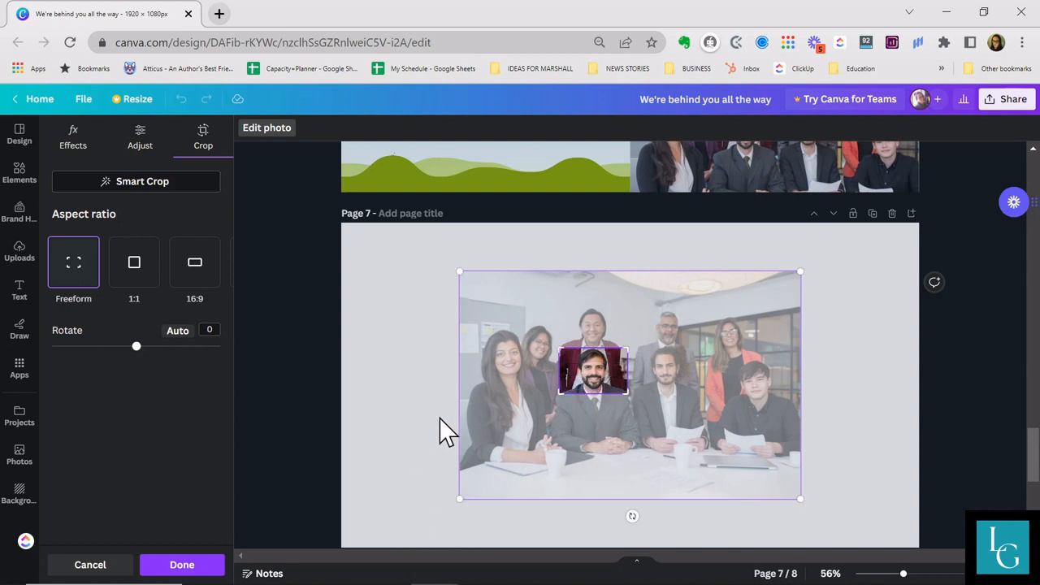
left_click(179, 564)
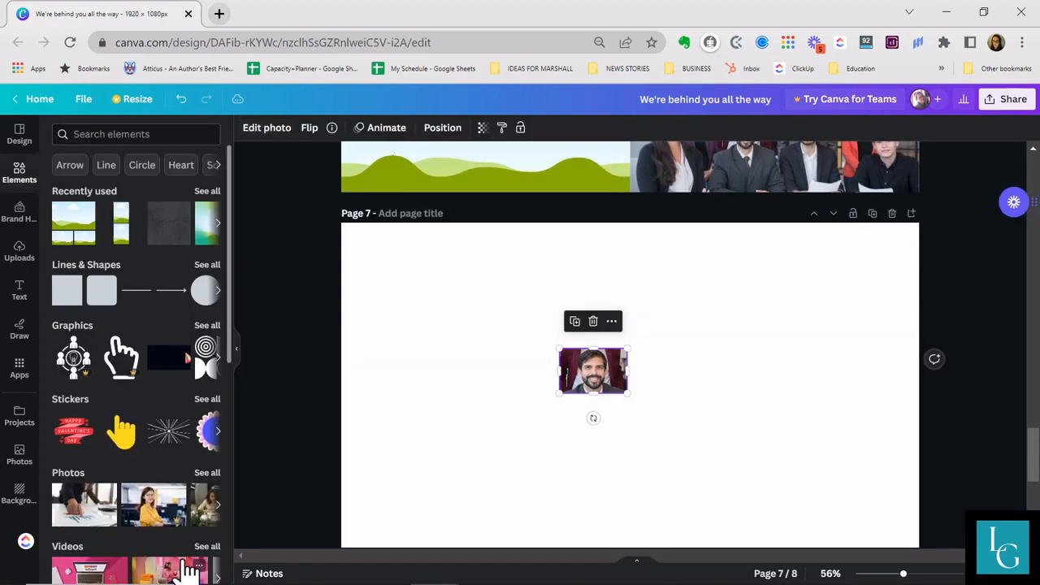
left_click(503, 445)
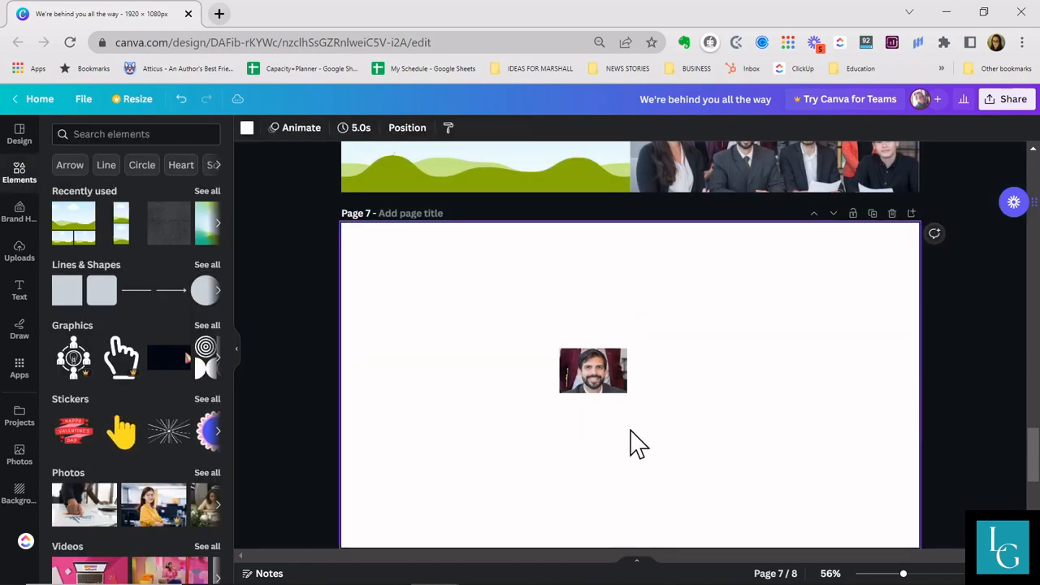
- Remove the group photo from the top cell of the page 6 grid
scroll(658, 432, "down", 2)
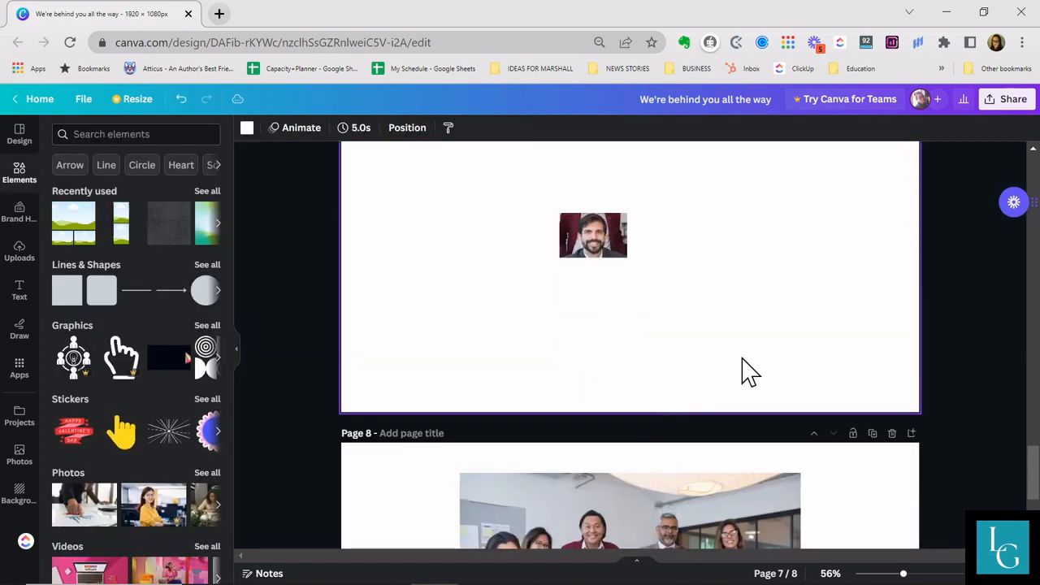
scroll(747, 371, "up", 5)
scroll(747, 372, "down", 2)
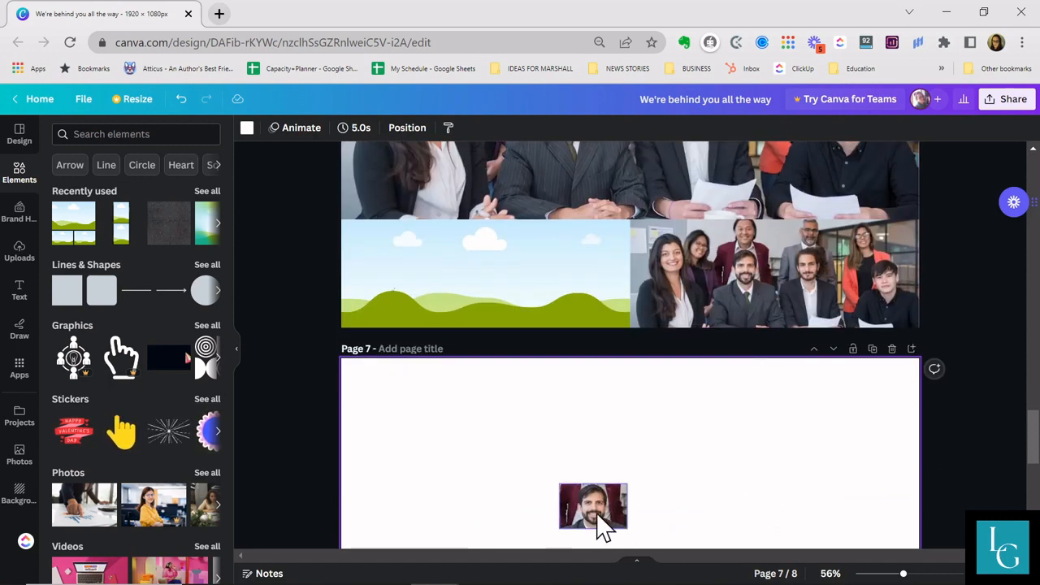
scroll(743, 487, "up", 2)
left_click(639, 229)
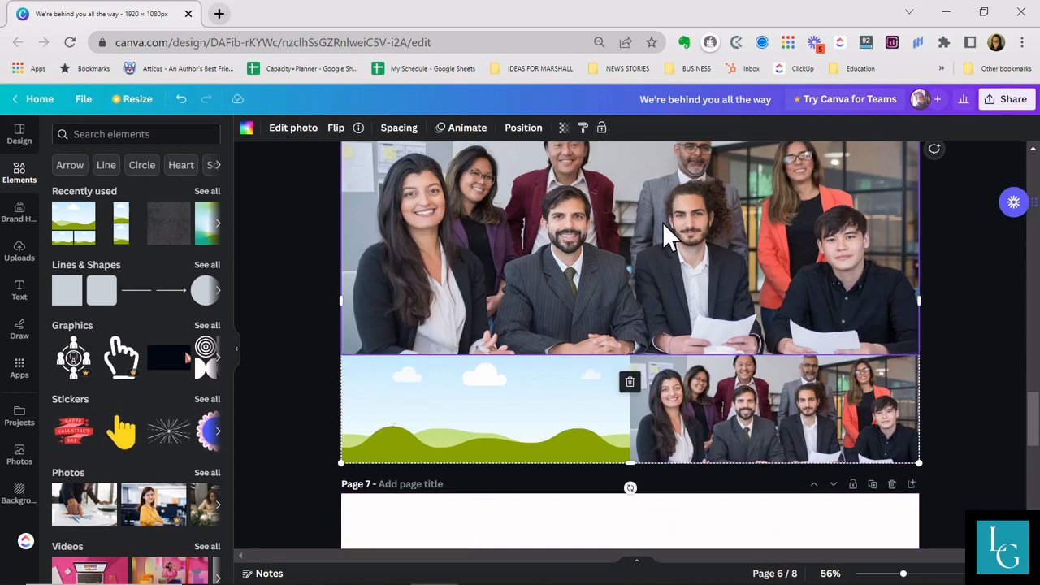
scroll(642, 228, "up", 2)
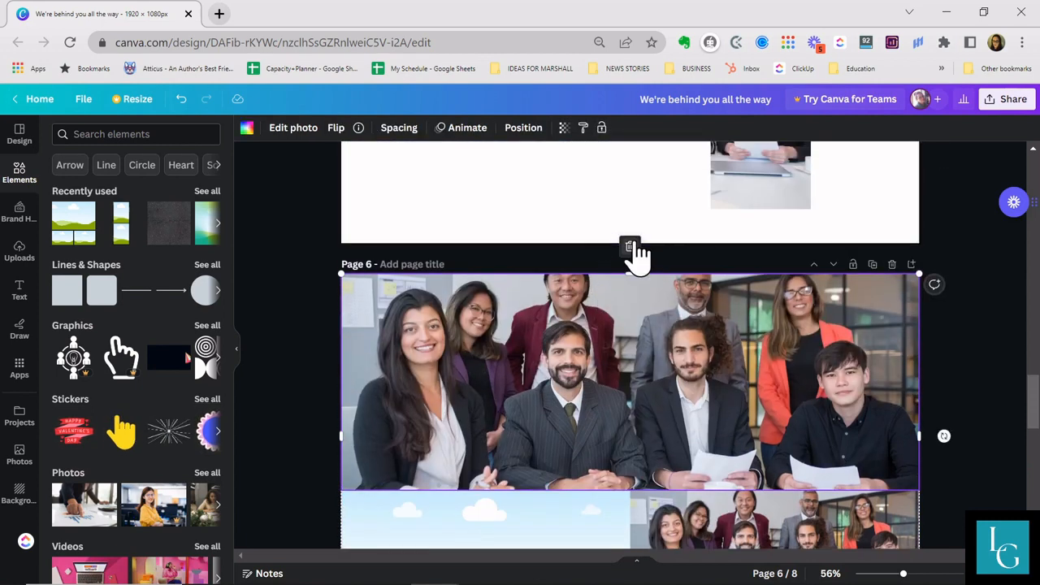
left_click(630, 246)
left_click(642, 196)
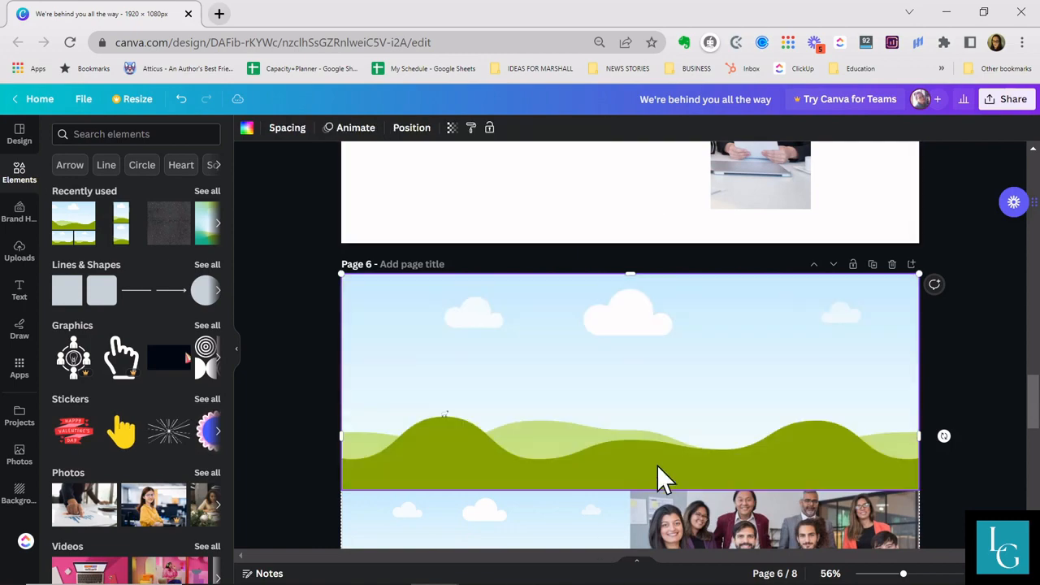
- Move the small cropped portrait from page 7 onto the top cell of the page 6 grid
scroll(650, 495, "down", 4)
left_click_drag(623, 515, 626, 214)
left_click(615, 466)
scroll(633, 455, "up", 6)
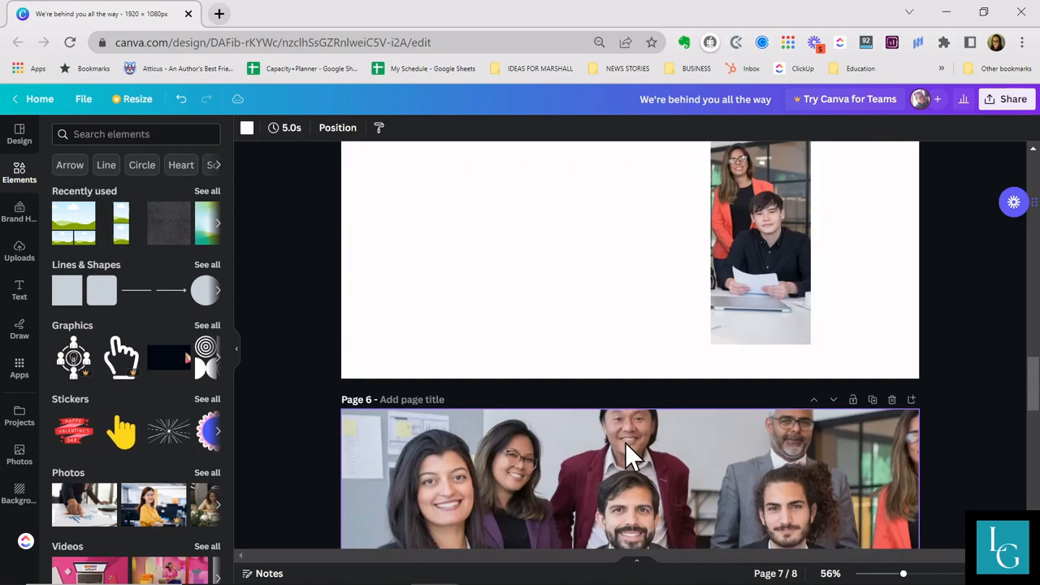
scroll(623, 422, "down", 3)
- Clear the image from the grid's top cell and drop the small cropped portrait lying over it into that cell
left_click(555, 357)
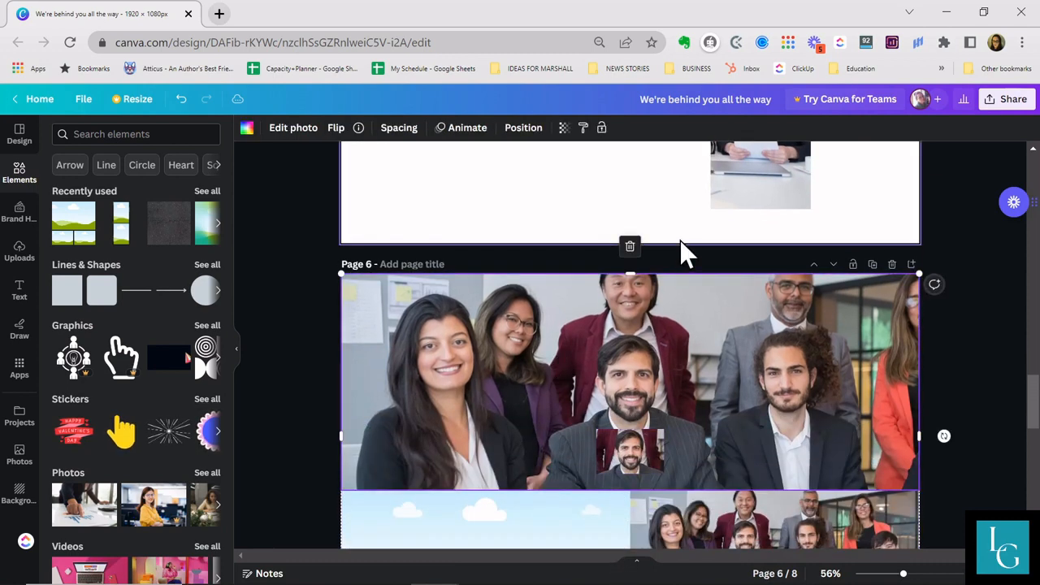
left_click(629, 246)
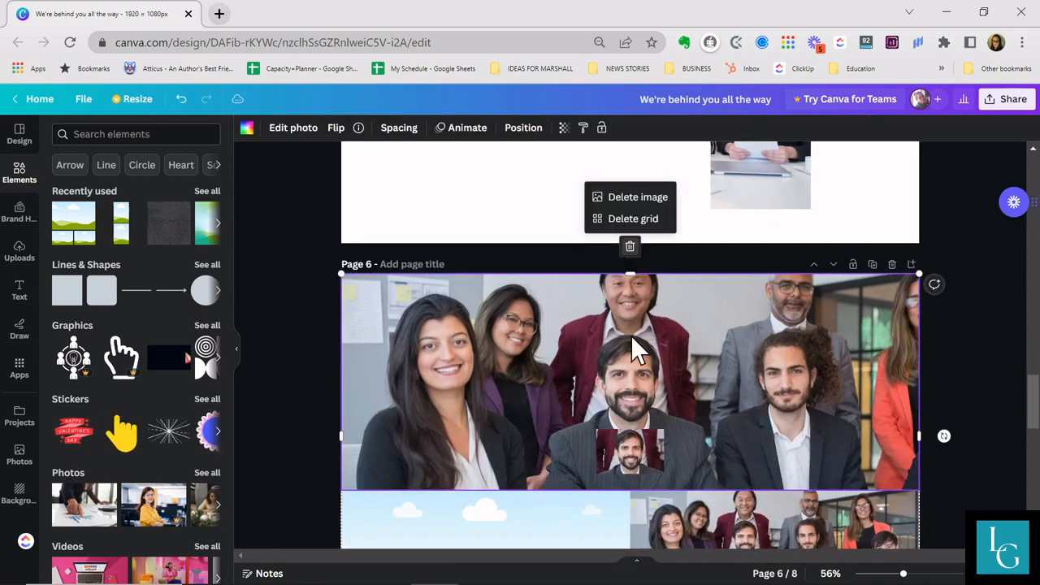
left_click(649, 197)
left_click(608, 438)
left_click_drag(608, 439, 591, 389)
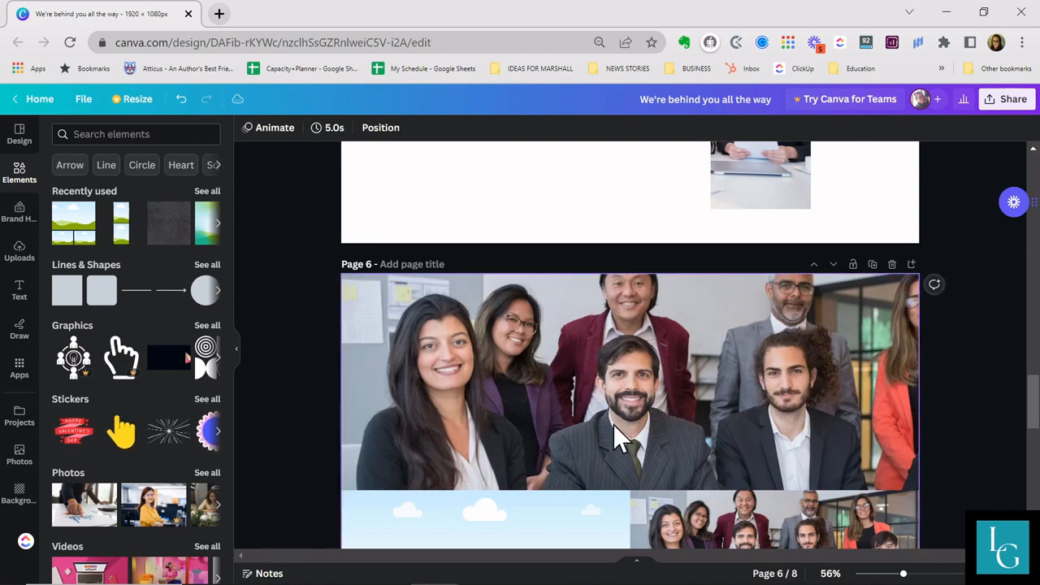
- Enlarge and reposition the photo in the top cell to centre on the seated man in the pinstripe suit
left_click(612, 424)
double_click(612, 423)
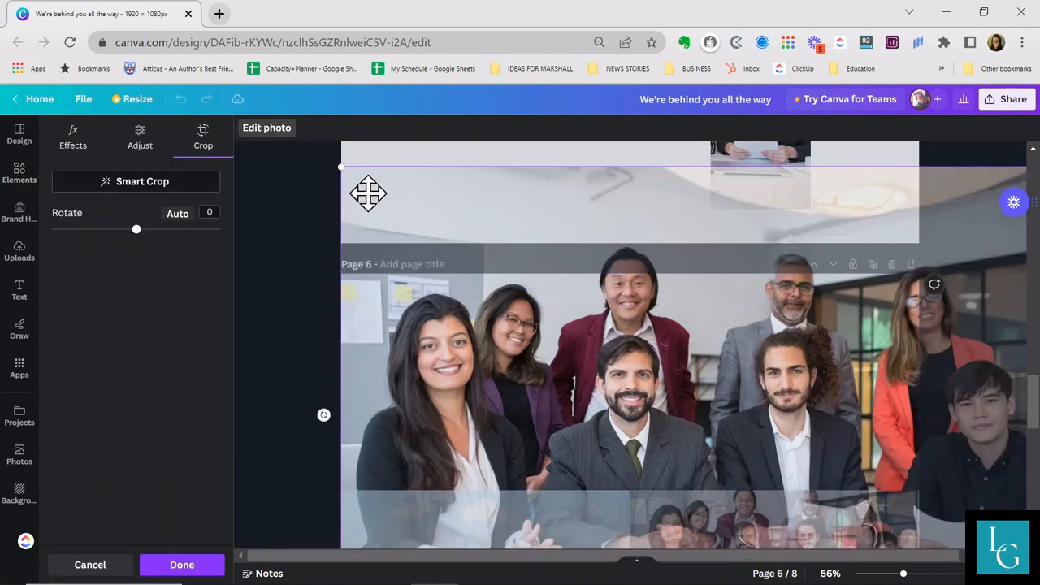
left_click_drag(342, 168, 88, 74)
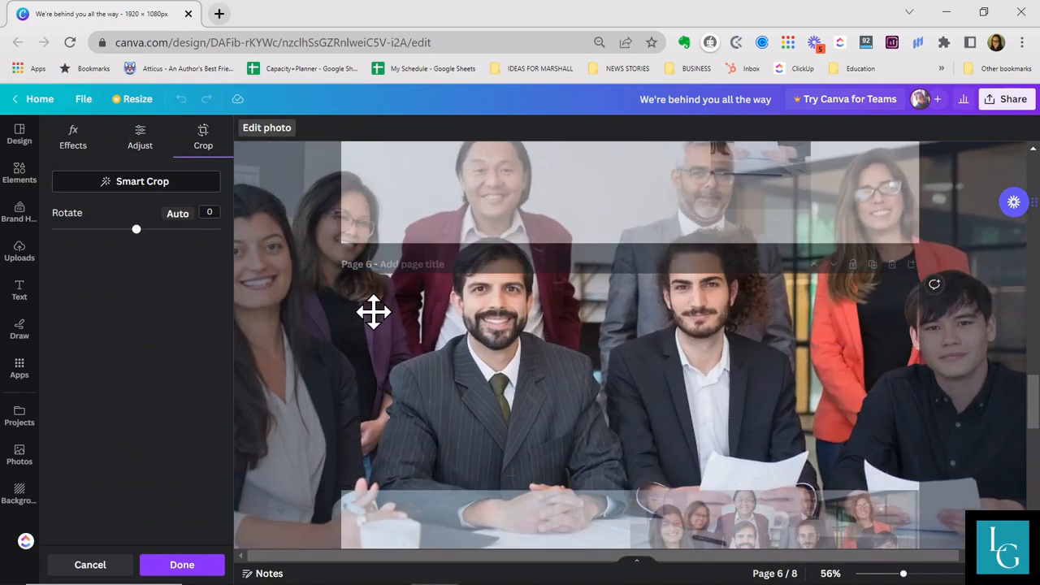
left_click_drag(372, 311, 525, 360)
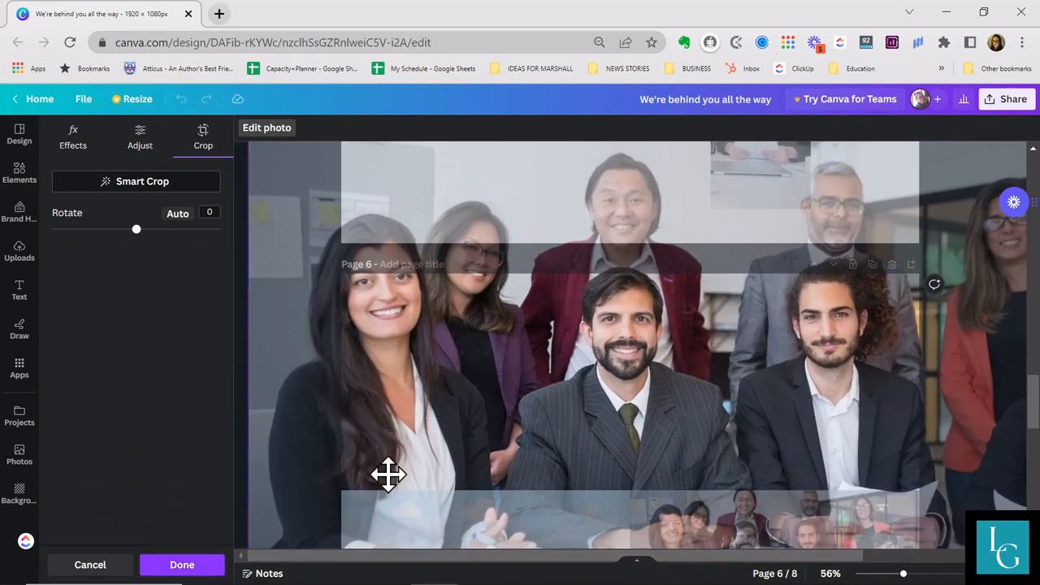
scroll(388, 475, "down", 3)
left_click_drag(247, 417, 163, 540)
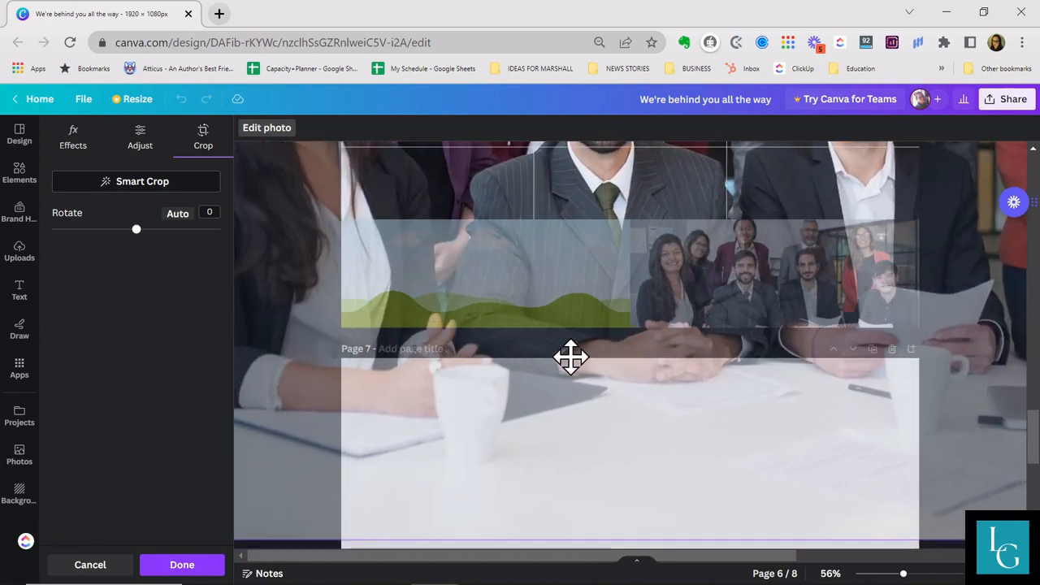
left_click_drag(570, 358, 607, 404)
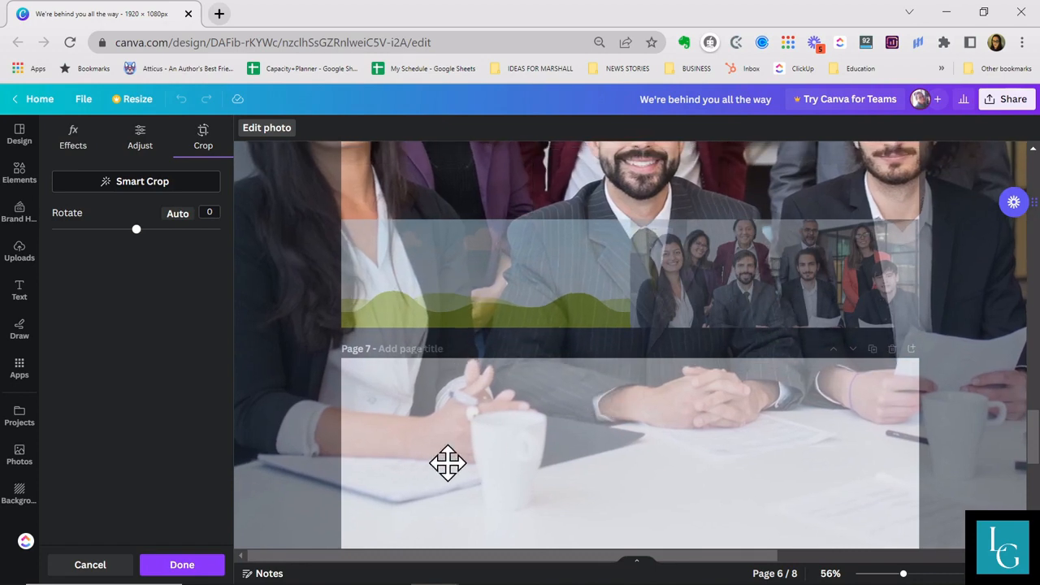
left_click(177, 564)
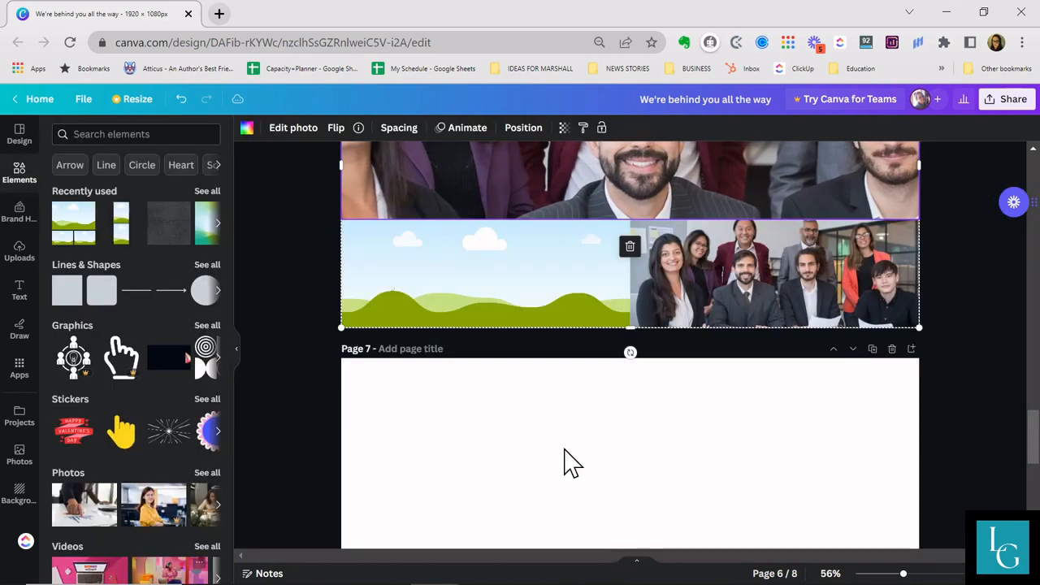
- Shift the top cell's photo sideways to frame the faces of both seated bearded men
scroll(564, 462, "up", 2)
scroll(706, 411, "down", 2)
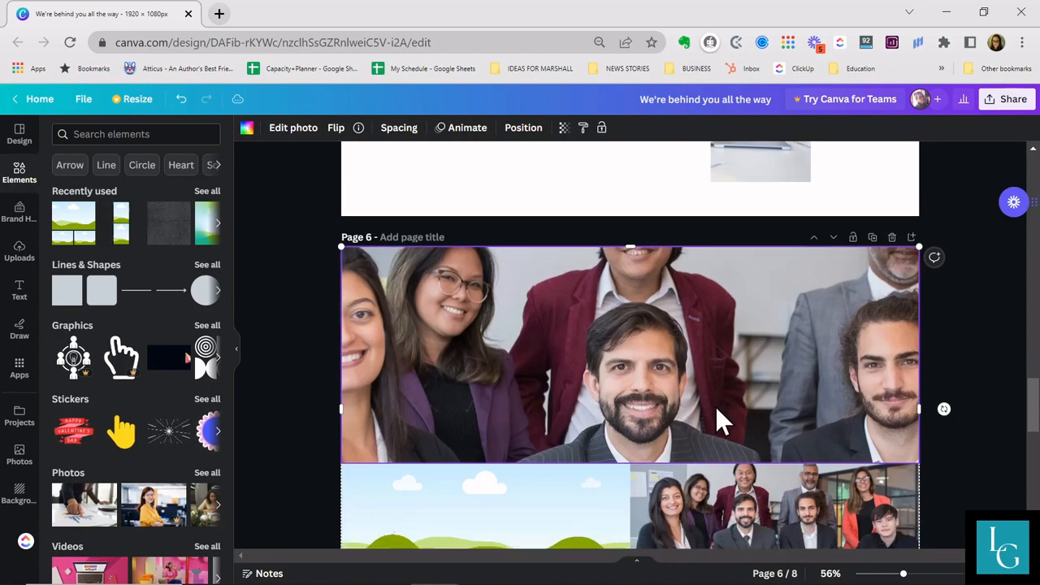
double_click(677, 305)
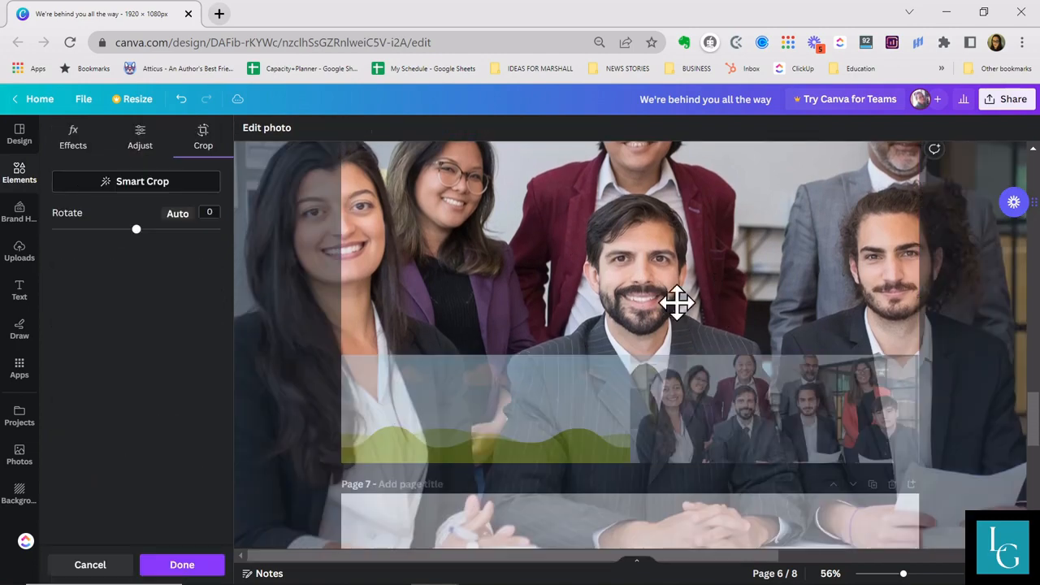
left_click_drag(696, 294, 541, 292)
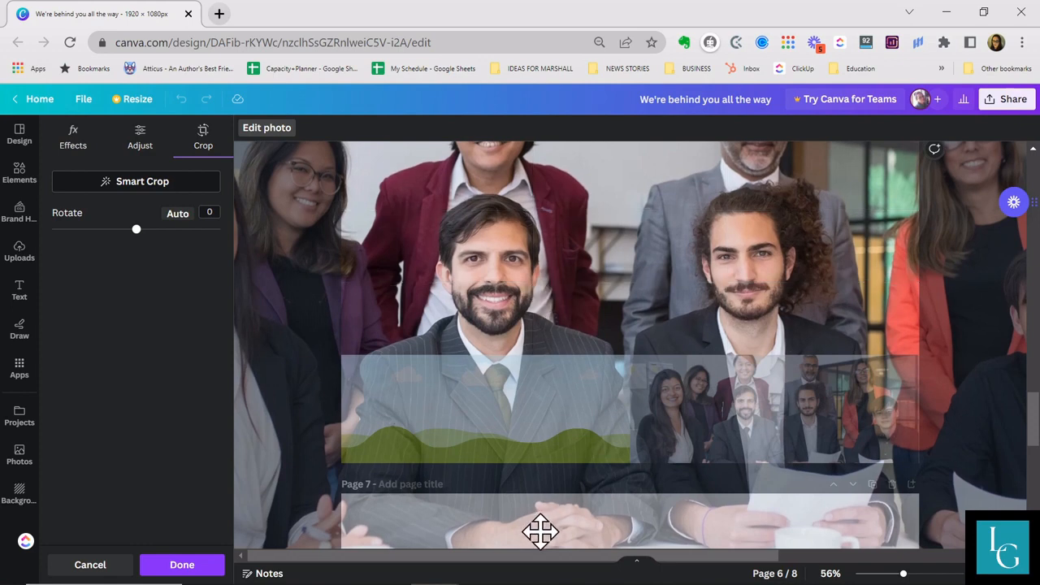
left_click(189, 565)
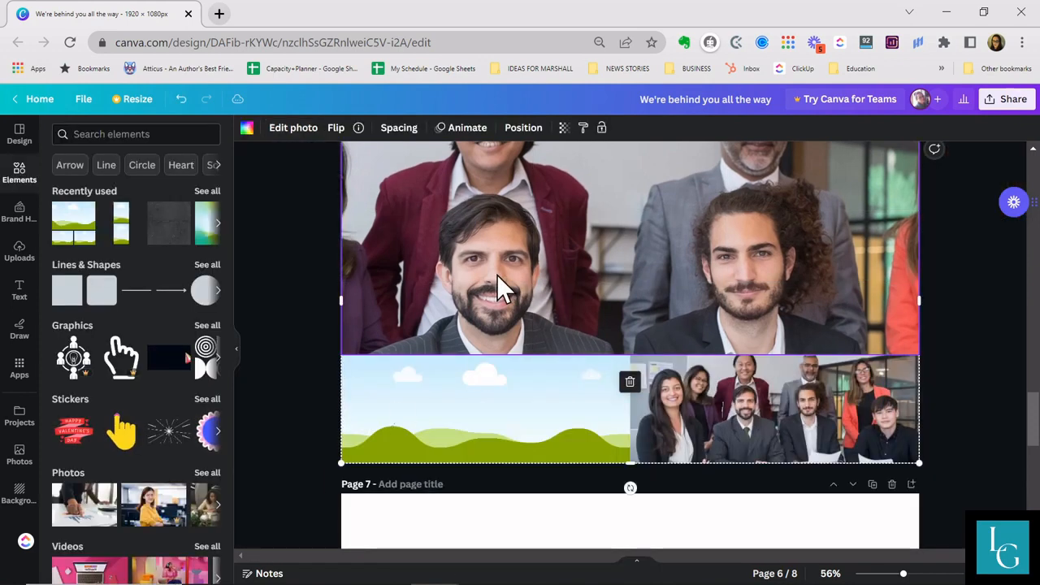
- Remove the group photo from the grid's lower-right cell and select the photo in the top cell
left_click(775, 327)
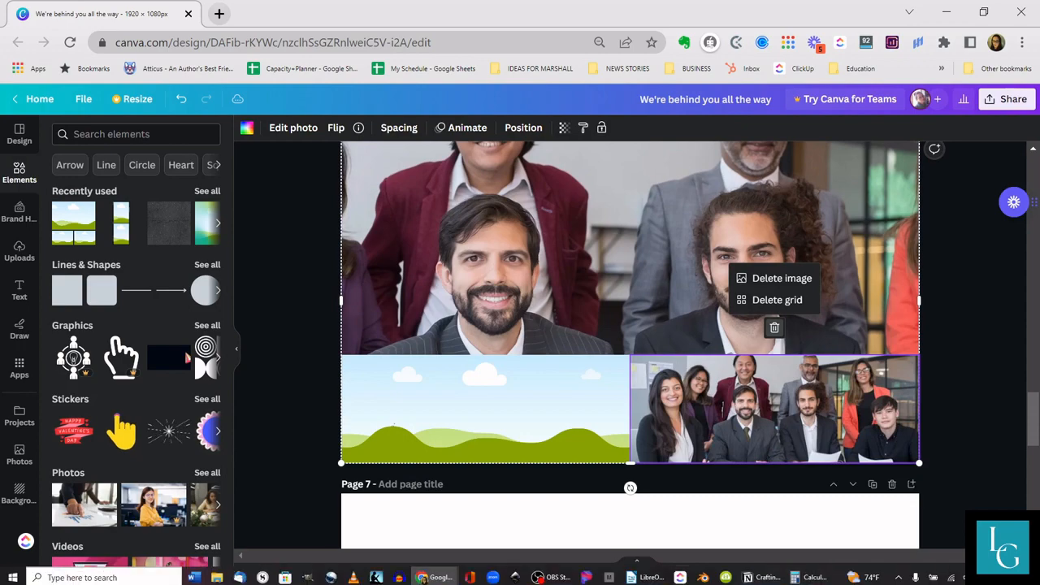
left_click(769, 280)
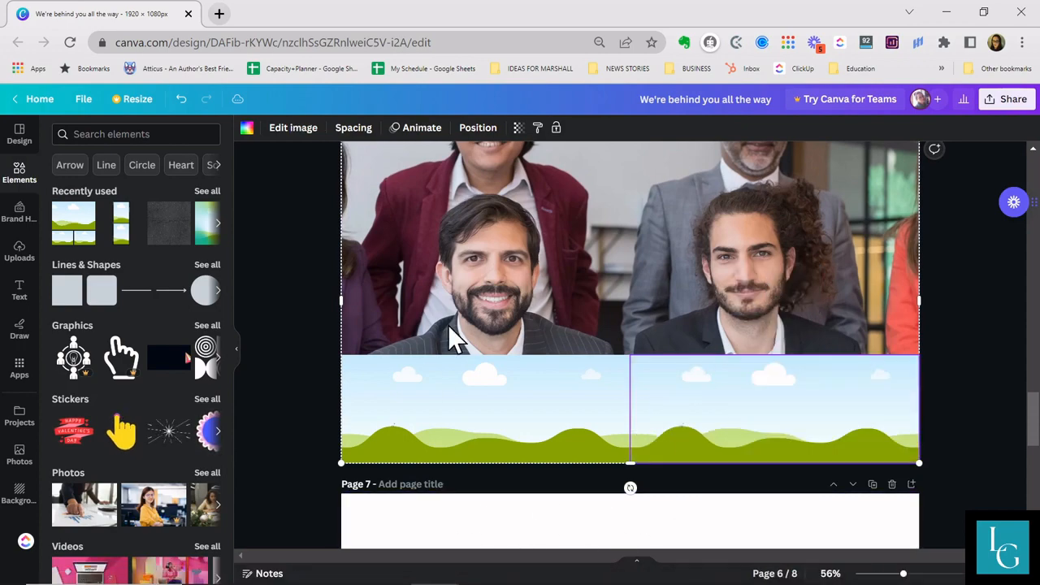
scroll(504, 488, "down", 3)
scroll(503, 487, "up", 6)
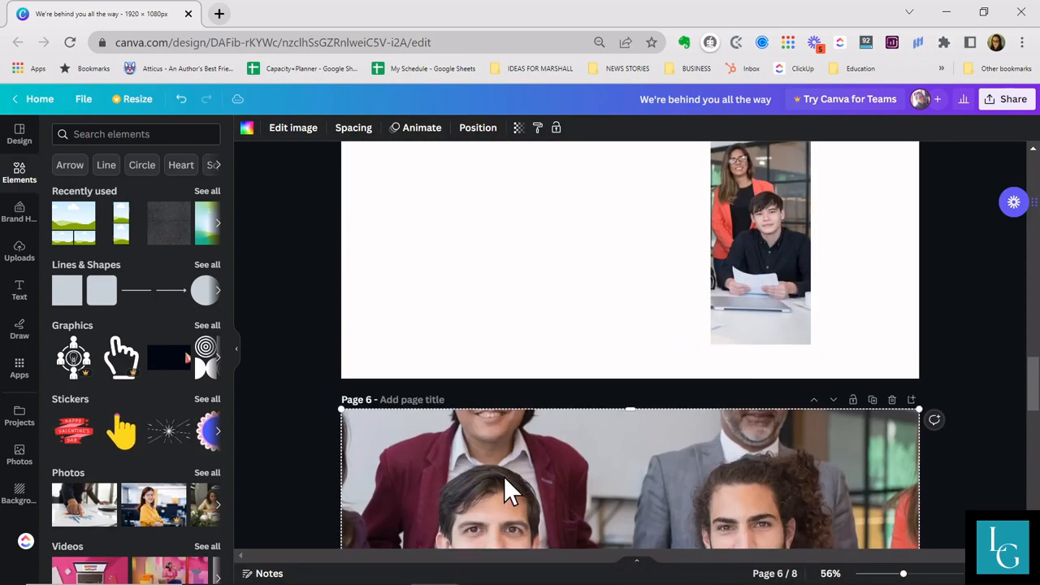
scroll(511, 455, "down", 3)
left_click(596, 275)
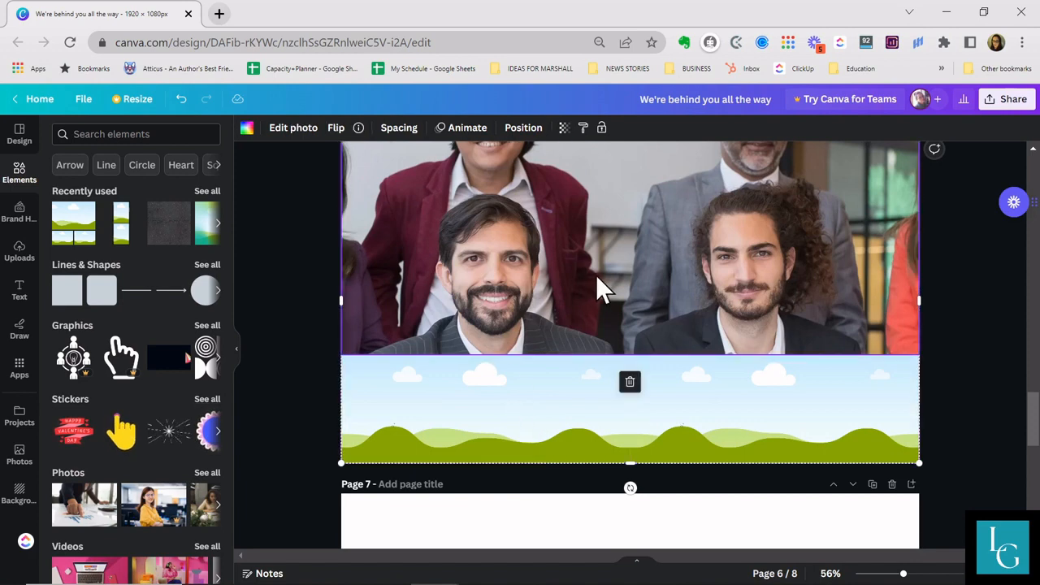
scroll(606, 292, "up", 3)
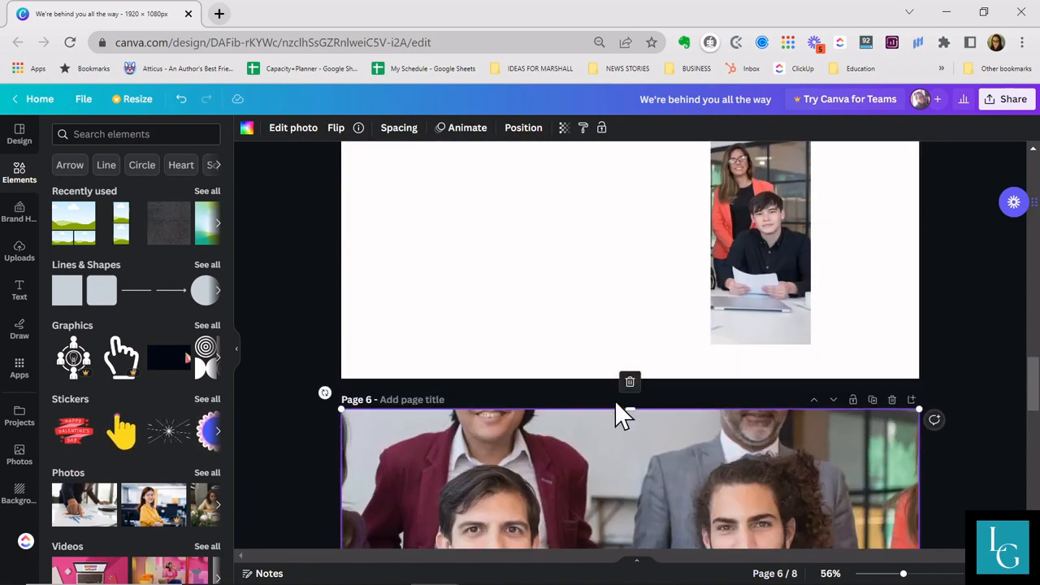
- Move the group photo from page 8 onto page 6, lying over the grid's lower-left cell
scroll(626, 447, "down", 9)
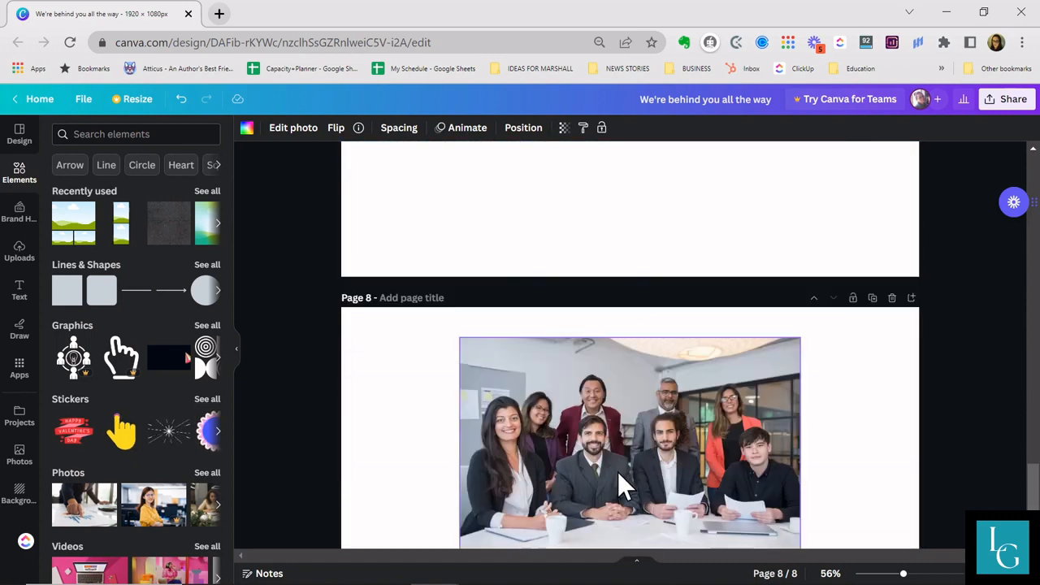
left_click_drag(619, 486, 505, 308)
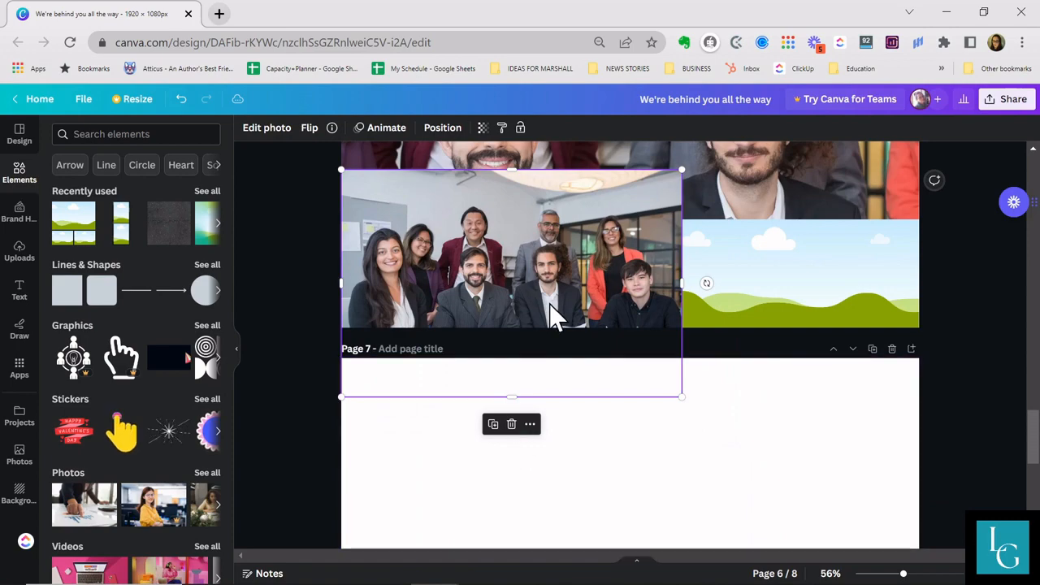
scroll(495, 441, "up", 3)
scroll(462, 433, "down", 2)
- Crop the loose group photo by enlarging and shifting it within its frame to centre on the two seated bearded men
double_click(408, 391)
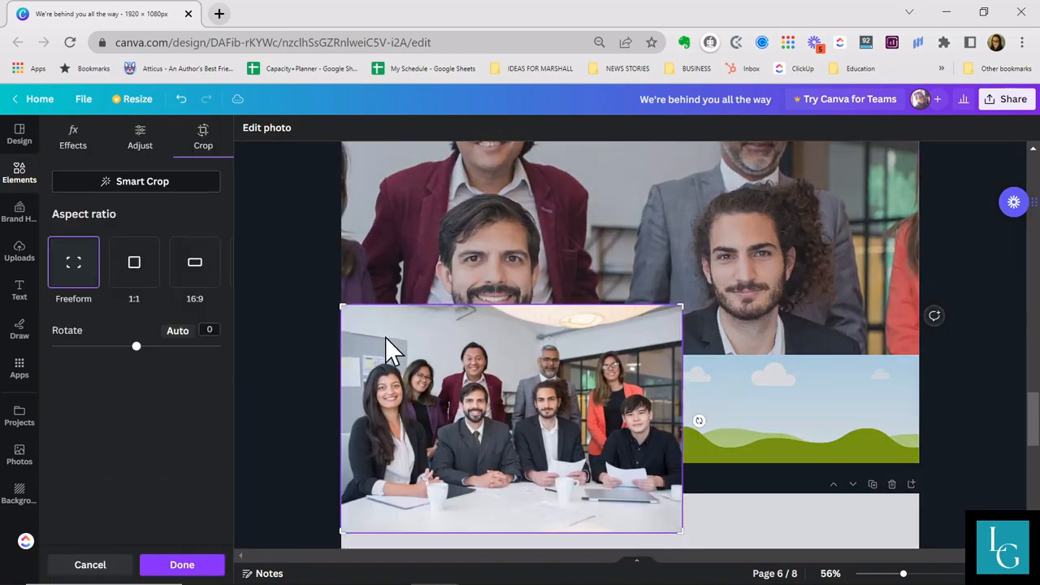
left_click_drag(342, 306, 162, 101)
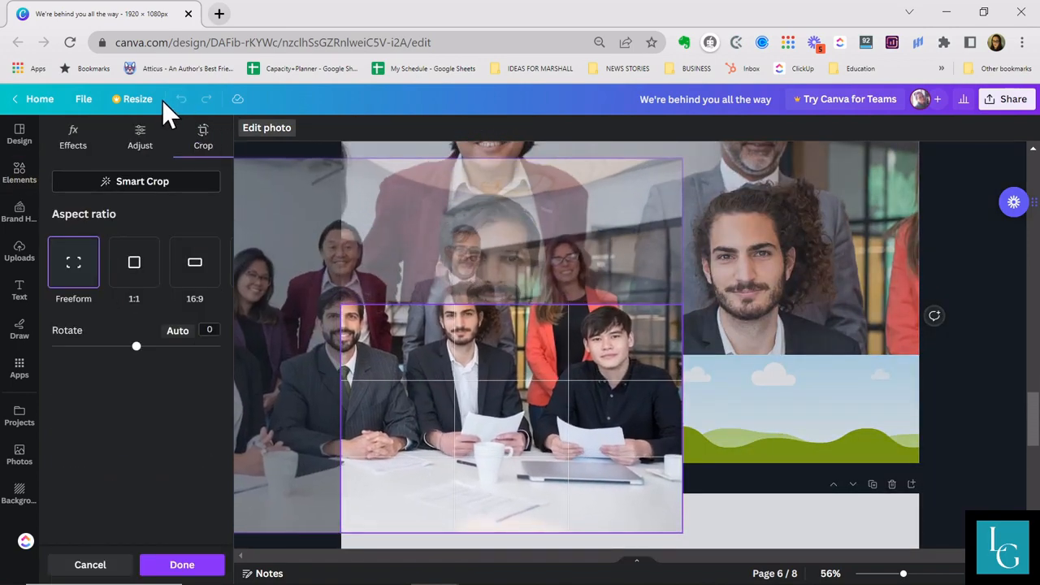
left_click_drag(441, 430, 583, 458)
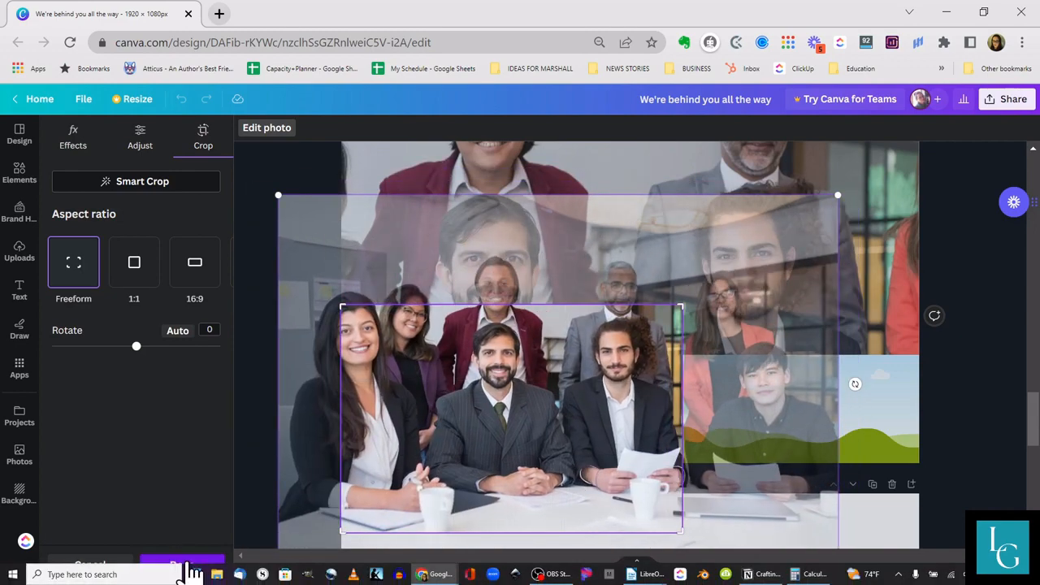
left_click(187, 564)
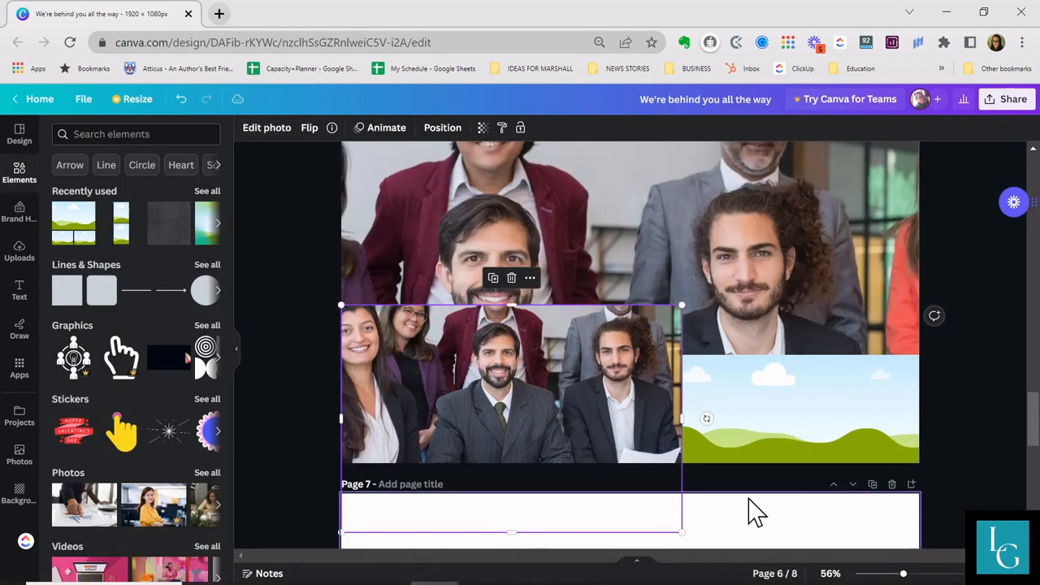
- Drop the group photo into the grid's lower-left cell and enlarge it there around the seated man in the pinstripe suit
left_click_drag(611, 428, 482, 388)
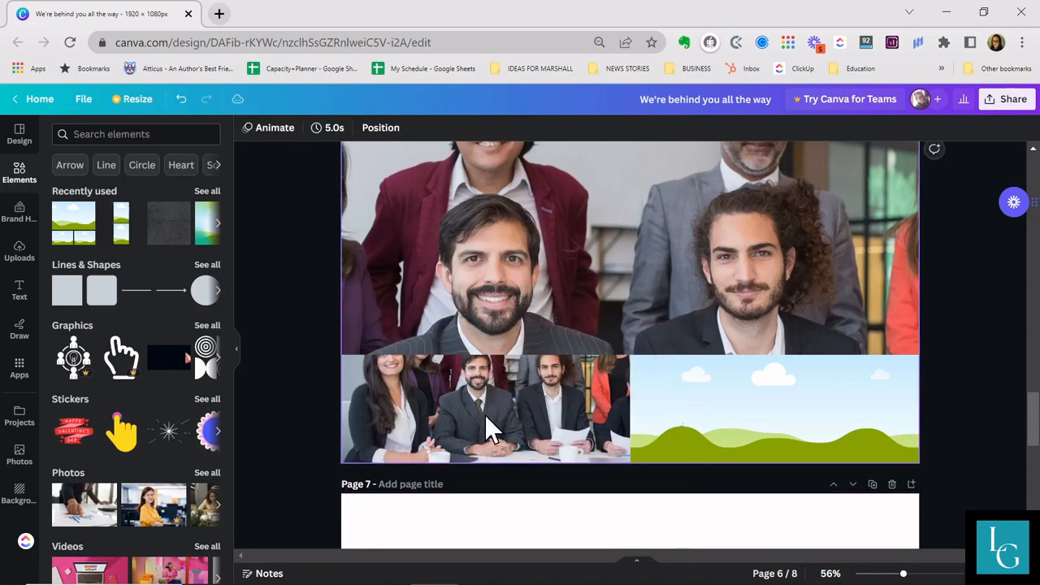
left_click(484, 415)
double_click(484, 415)
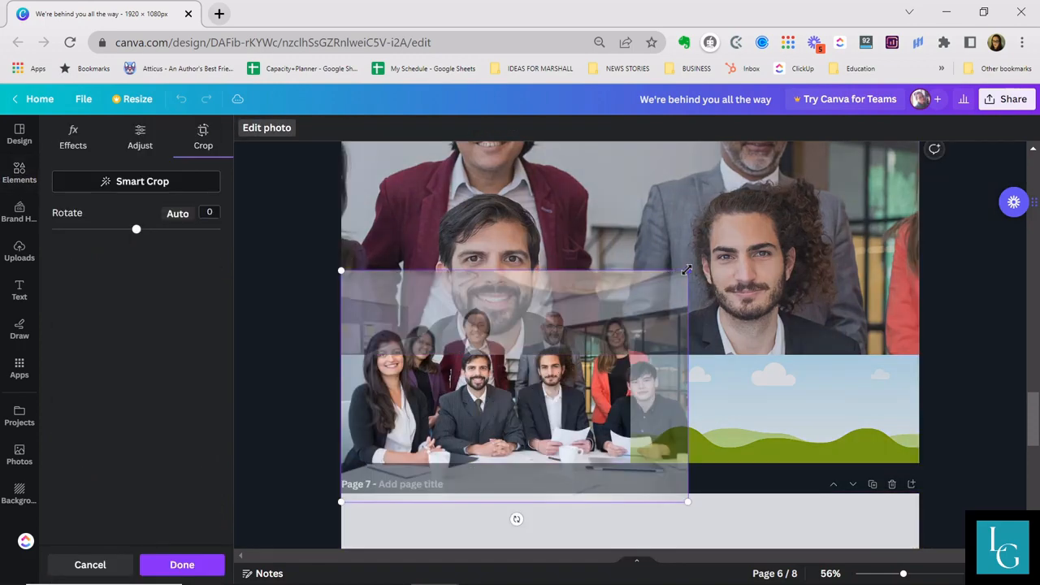
left_click_drag(687, 270, 863, 152)
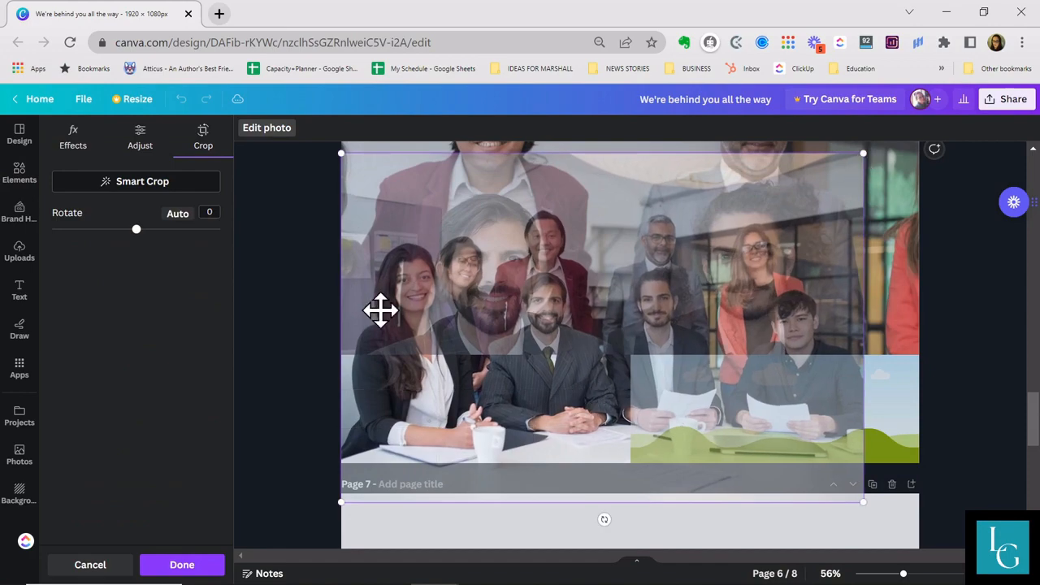
left_click_drag(341, 151, 225, 133)
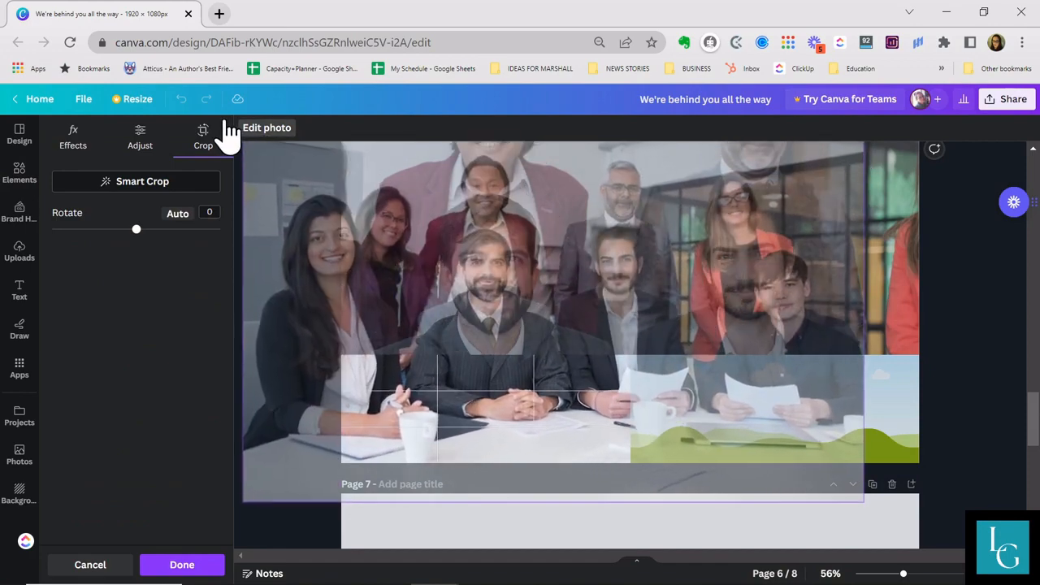
left_click_drag(272, 376, 289, 434)
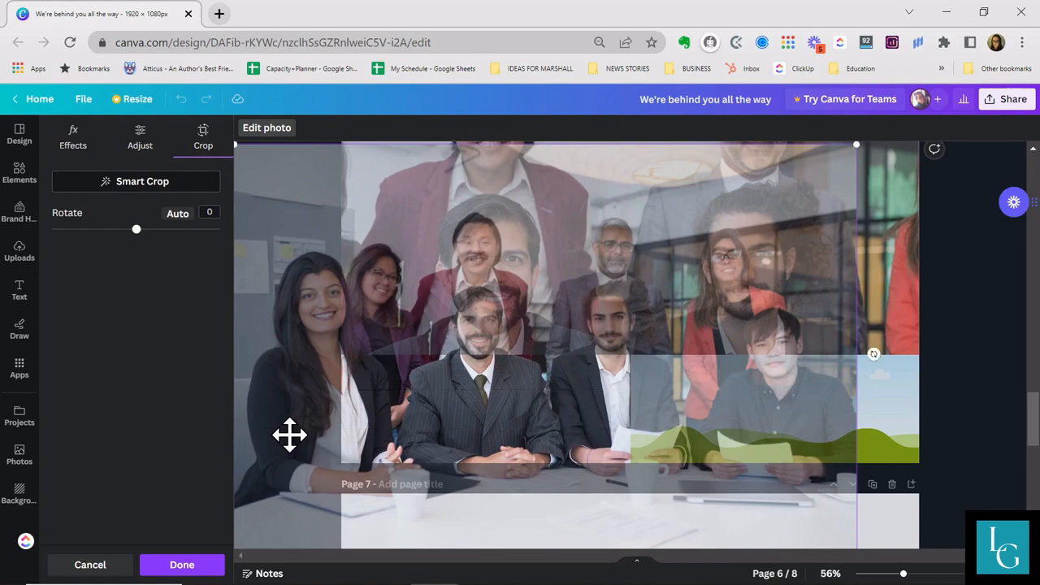
- Enlarge the lower-left cell's photo further and shift it to centre the pinstripe-suited man's beard, tie and shoulders in the cell
left_click_drag(850, 148, 1015, 54)
left_click_drag(343, 455, 305, 497)
scroll(788, 439, "down", 2)
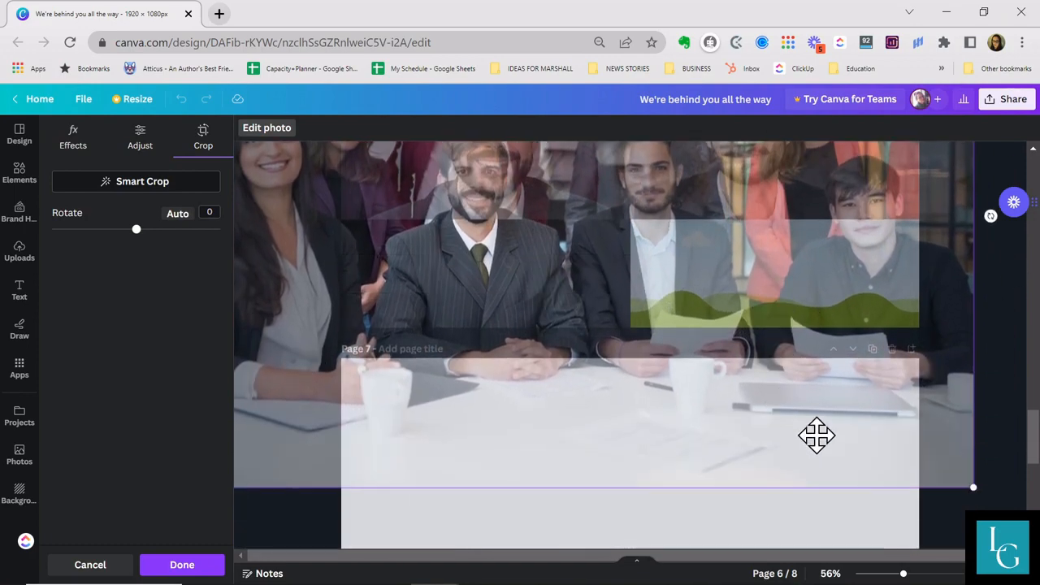
left_click_drag(971, 488, 1025, 548)
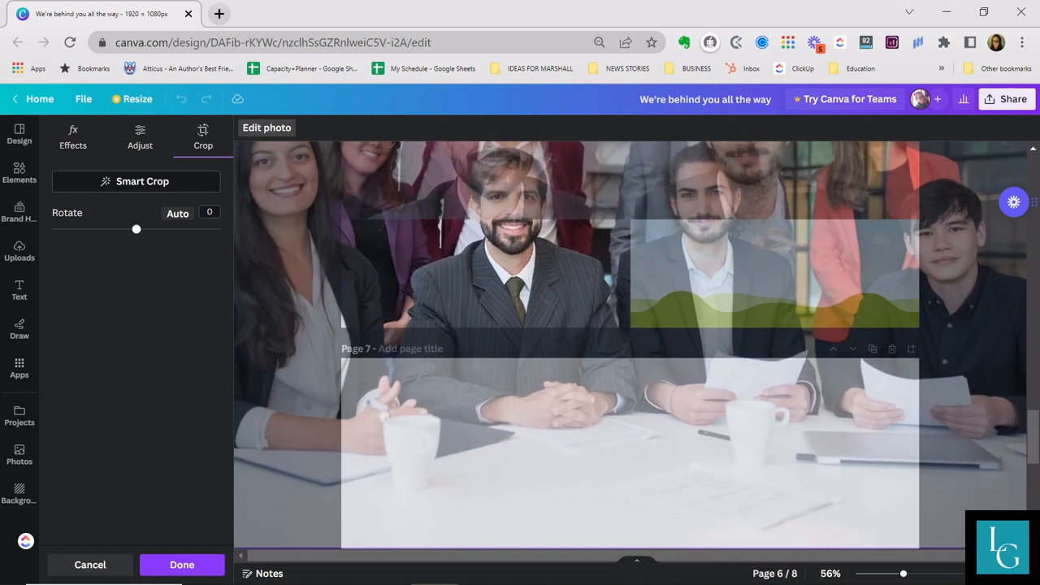
scroll(322, 473, "down", 2)
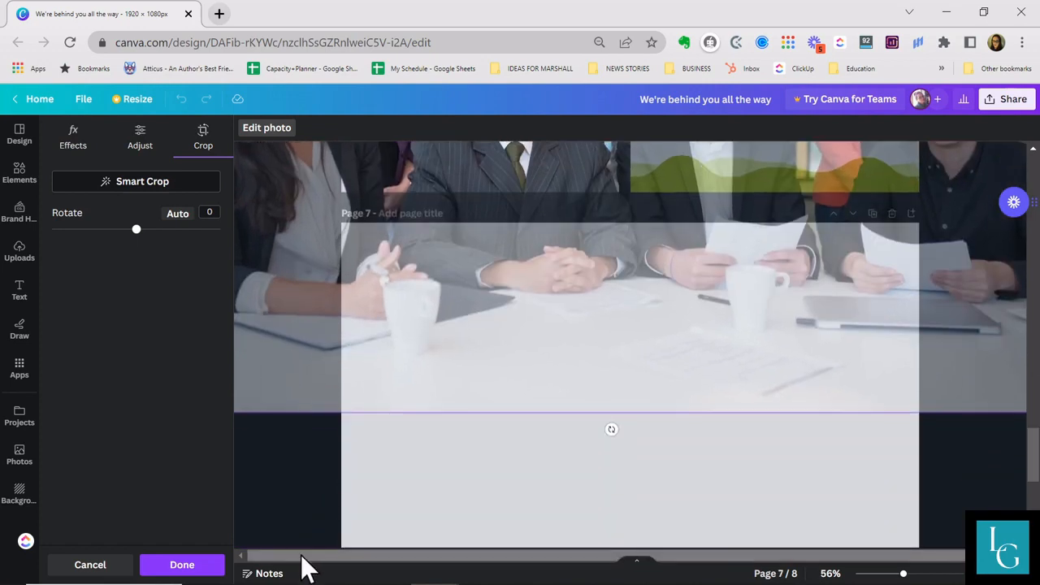
scroll(553, 380, "up", 4)
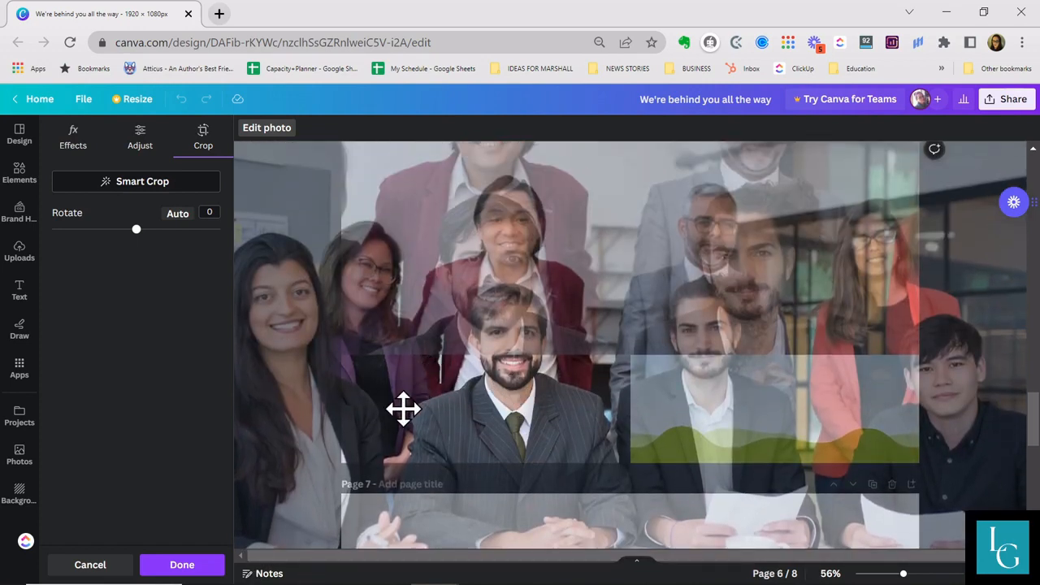
left_click_drag(401, 411, 361, 421)
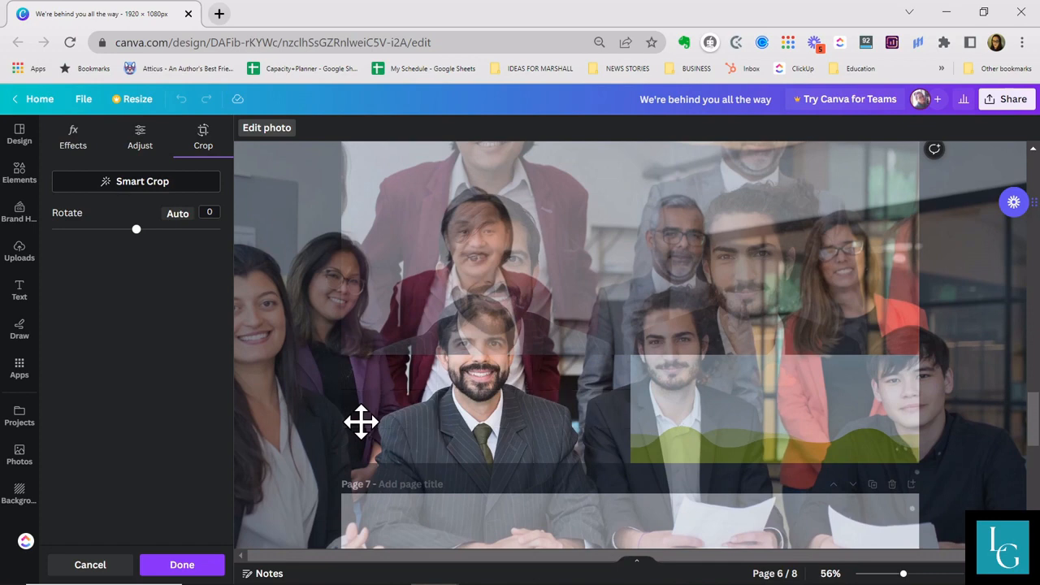
left_click(204, 566)
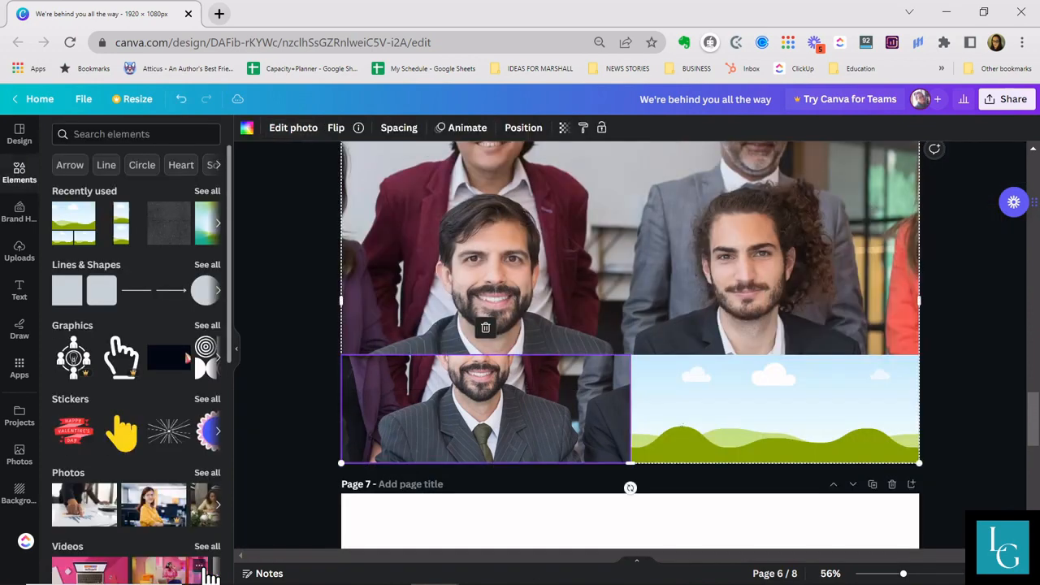
- Reopen the lower-left cell's crop and scale the photo up towards the size of the man in the top cell
double_click(472, 432)
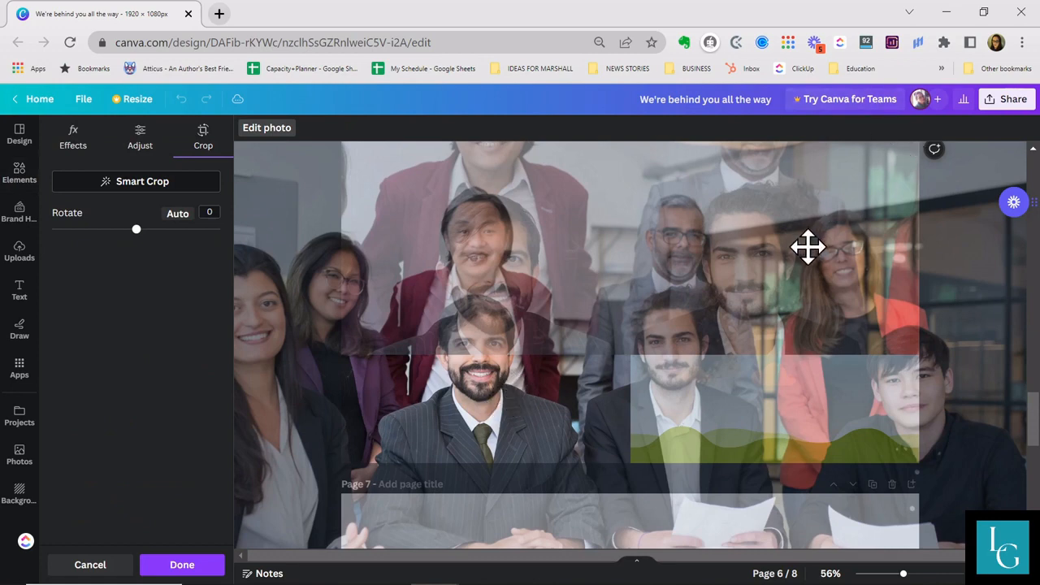
scroll(889, 305, "up", 3)
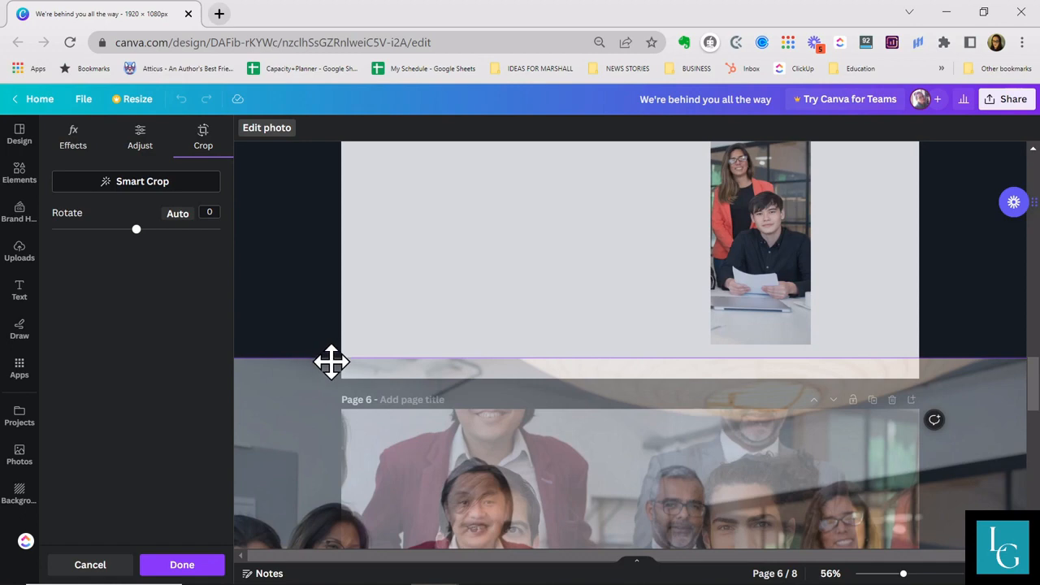
left_click_drag(327, 355, 399, 427)
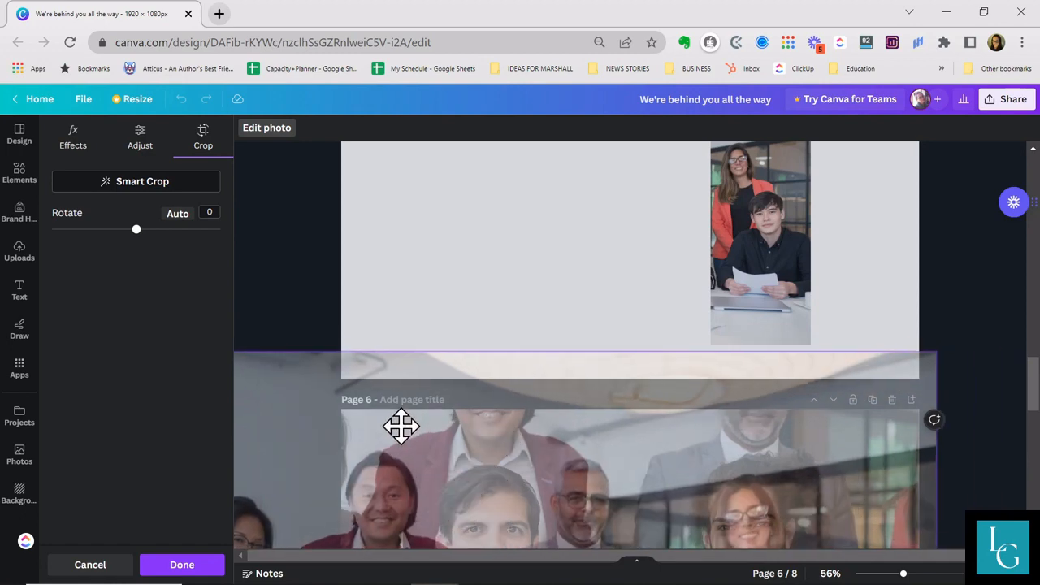
left_click_drag(935, 354, 1036, 269)
scroll(325, 397, "down", 4)
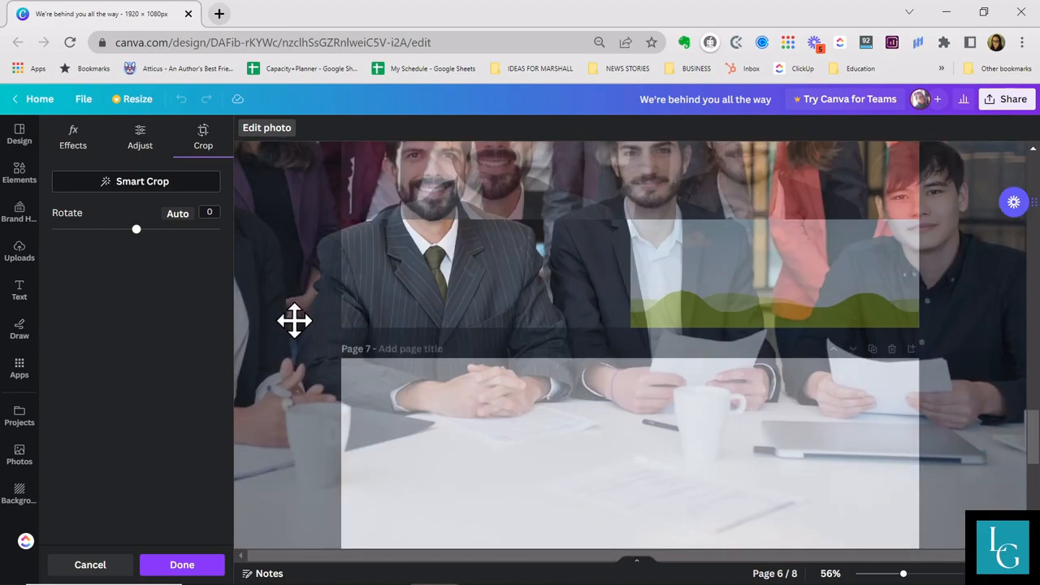
left_click_drag(294, 319, 361, 299)
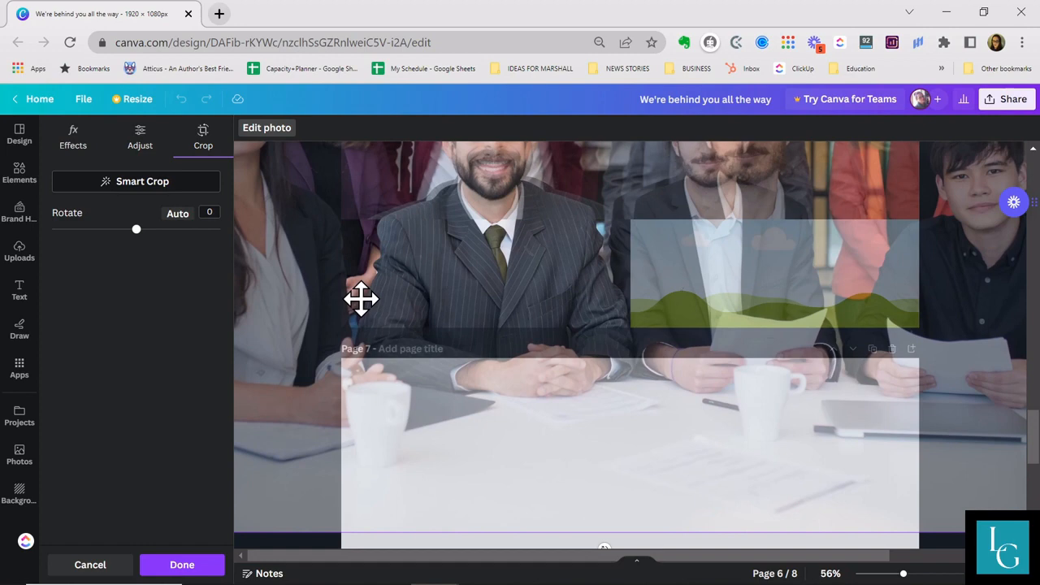
- Align the lower-left cell's photo so the man's suit and tie continue directly below his face in the top cell
scroll(399, 359, "up", 2)
left_click_drag(420, 415, 630, 305)
scroll(947, 186, "up", 3)
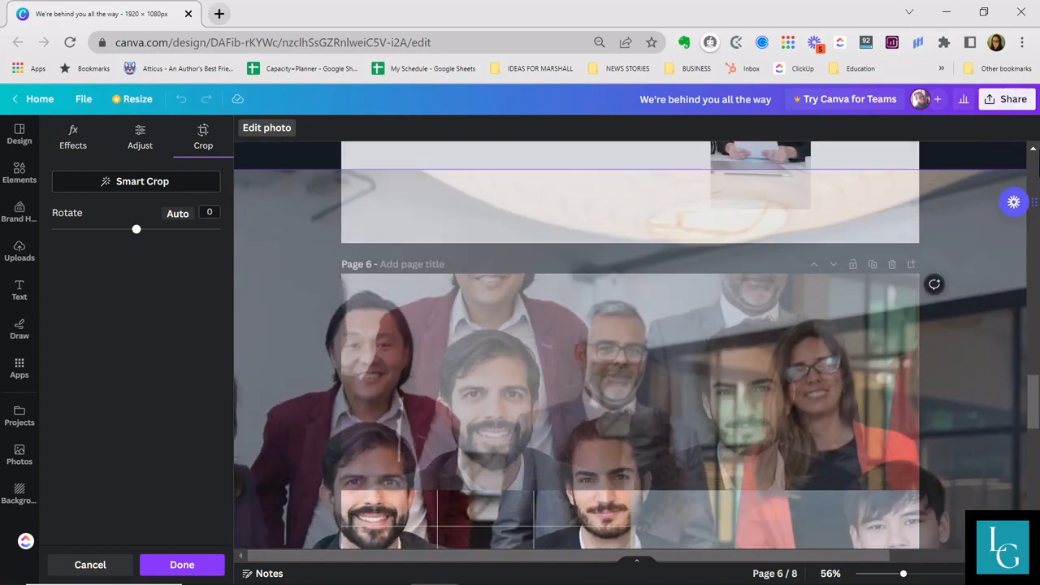
scroll(652, 341, "down", 3)
left_click_drag(311, 417, 439, 328)
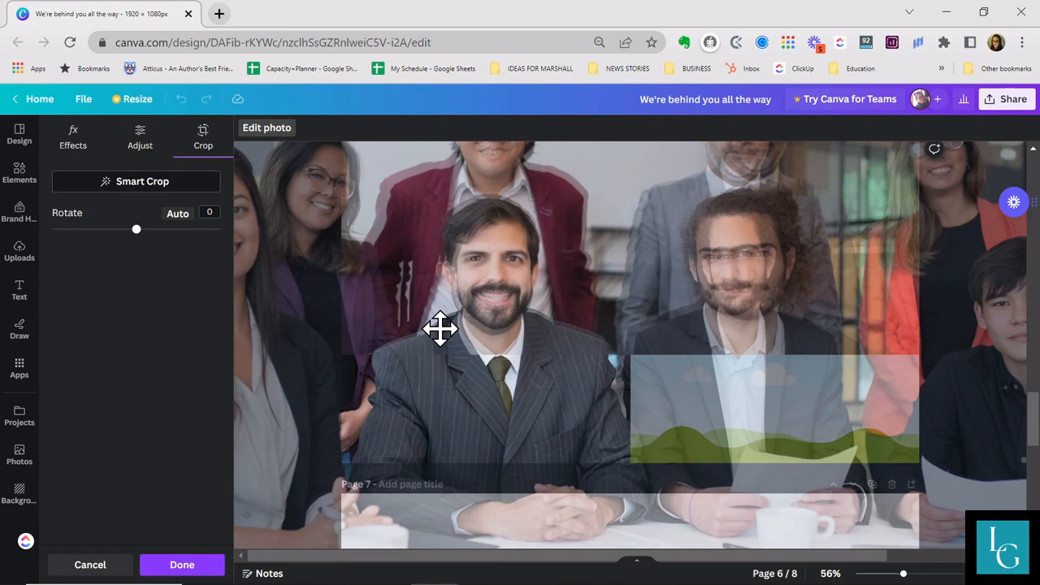
left_click(192, 569)
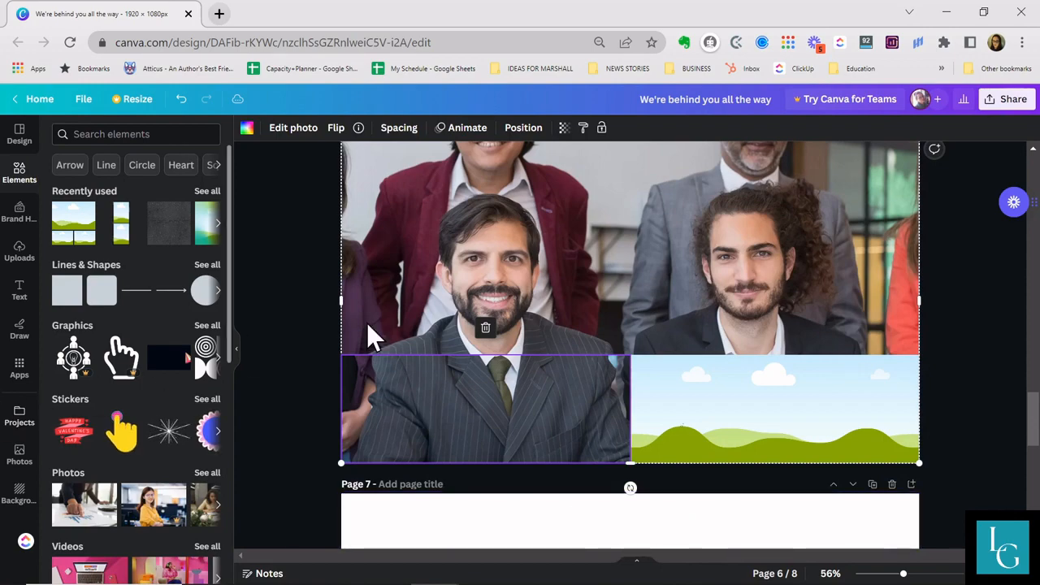
- Switch to LibreOffice Writer to check the numbered list of image-reuse ideas, and return to the Canva design
scroll(951, 420, "down", 3)
scroll(995, 407, "up", 8)
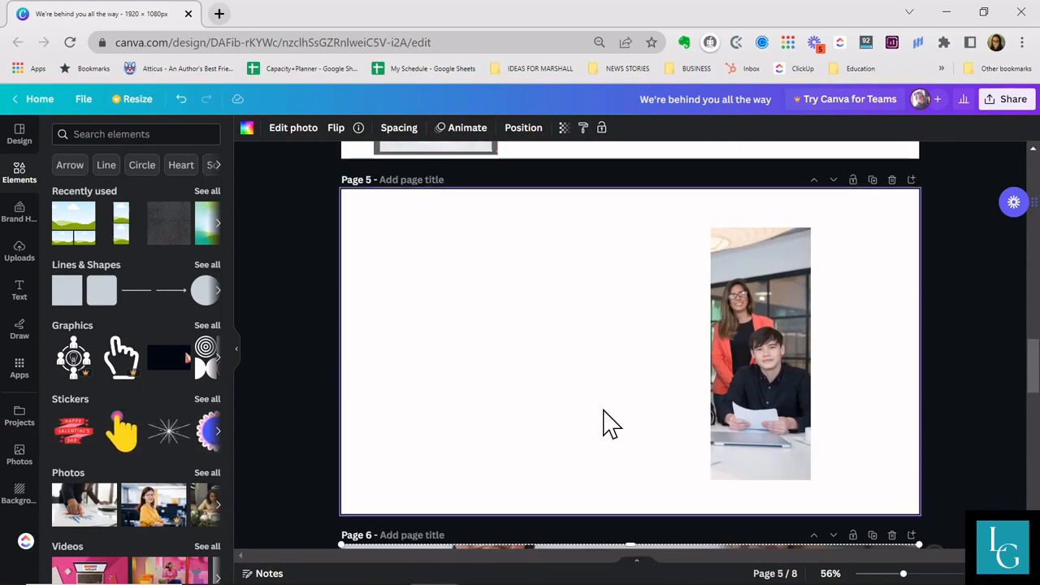
mouse_move(792, 584)
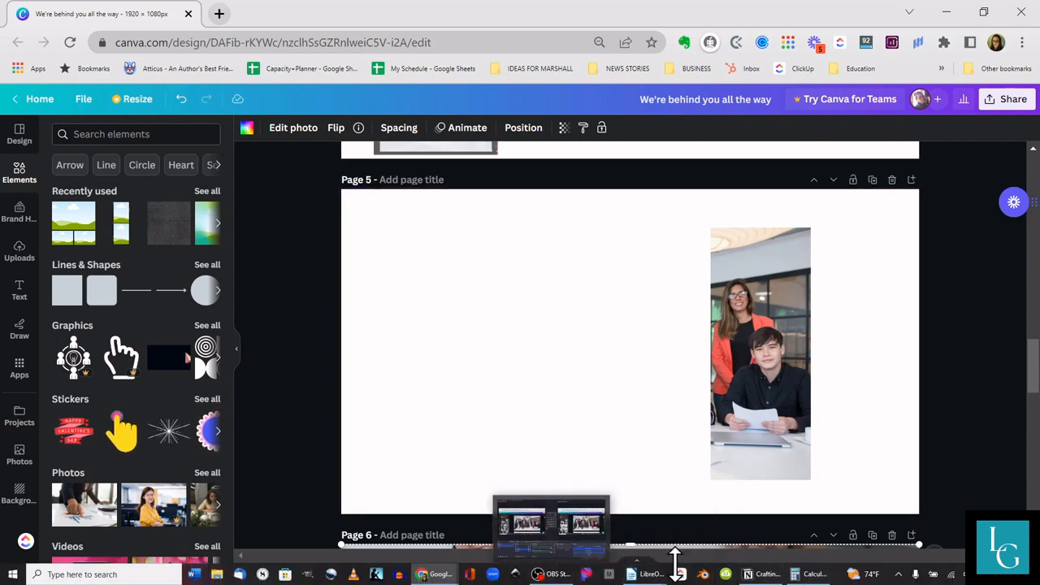
mouse_move(649, 570)
left_click(697, 532)
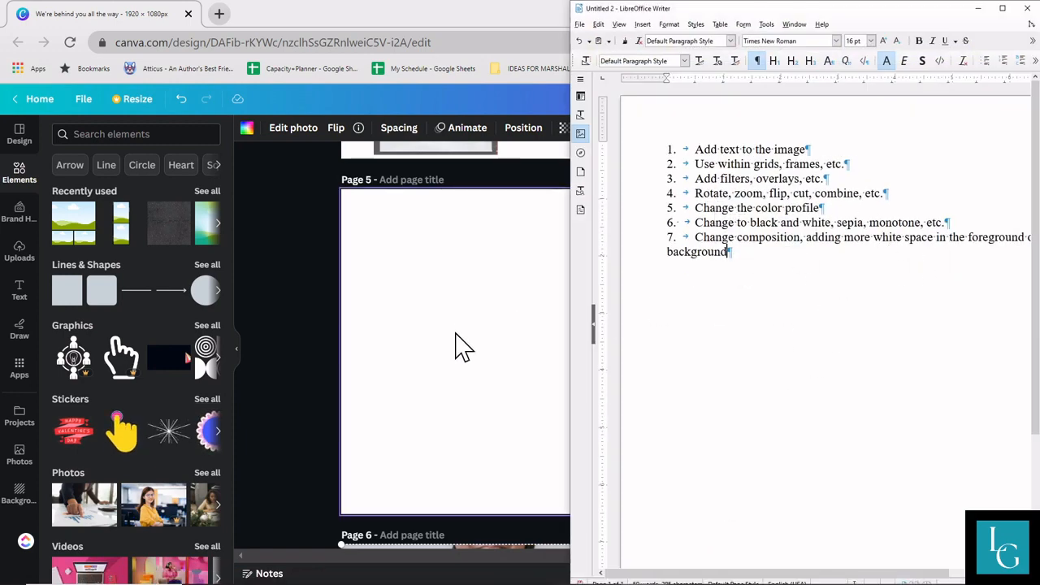
left_click(443, 373)
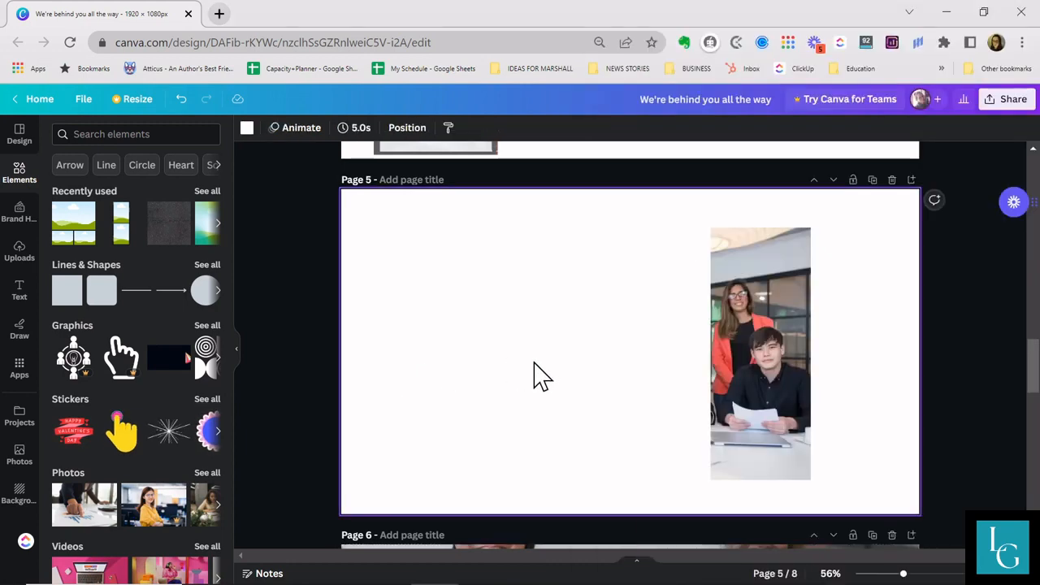
- Insert the recently used group photo on the blank page 8
scroll(541, 377, "down", 12)
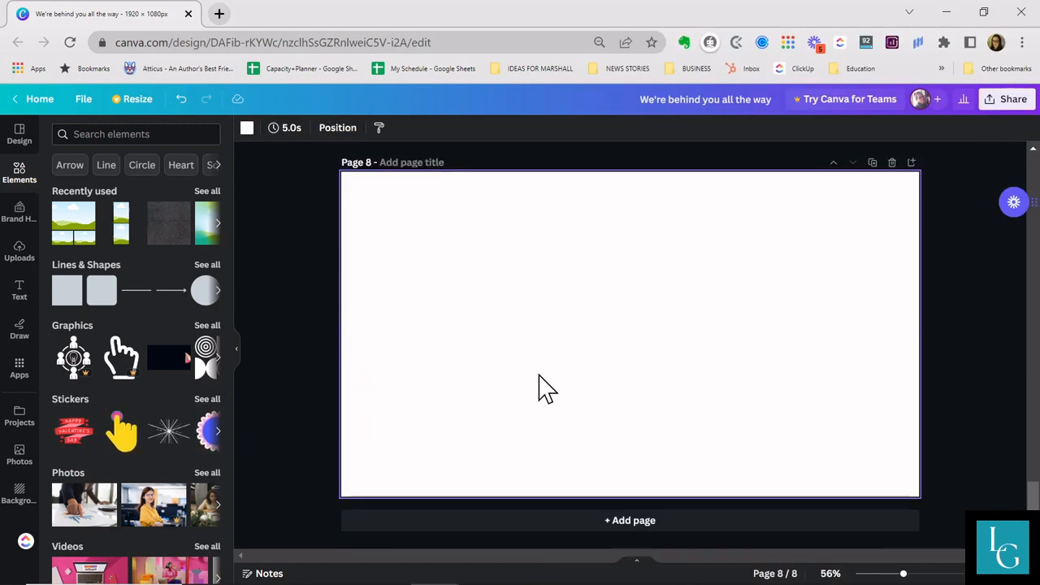
left_click(19, 454)
left_click(110, 243)
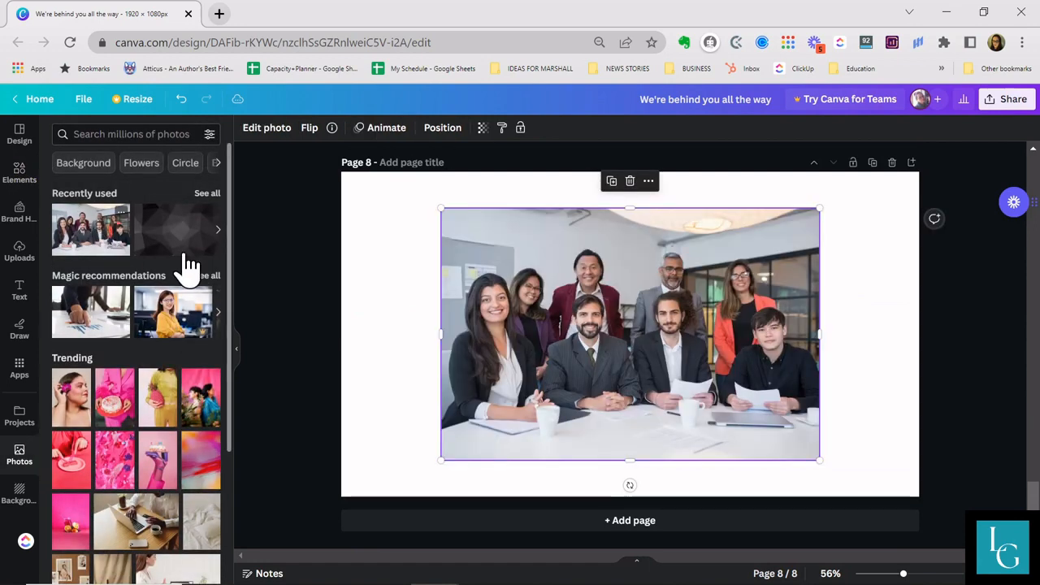
- Apply the Classic filter from the Mono set to the group photo on page 8
left_click(266, 127)
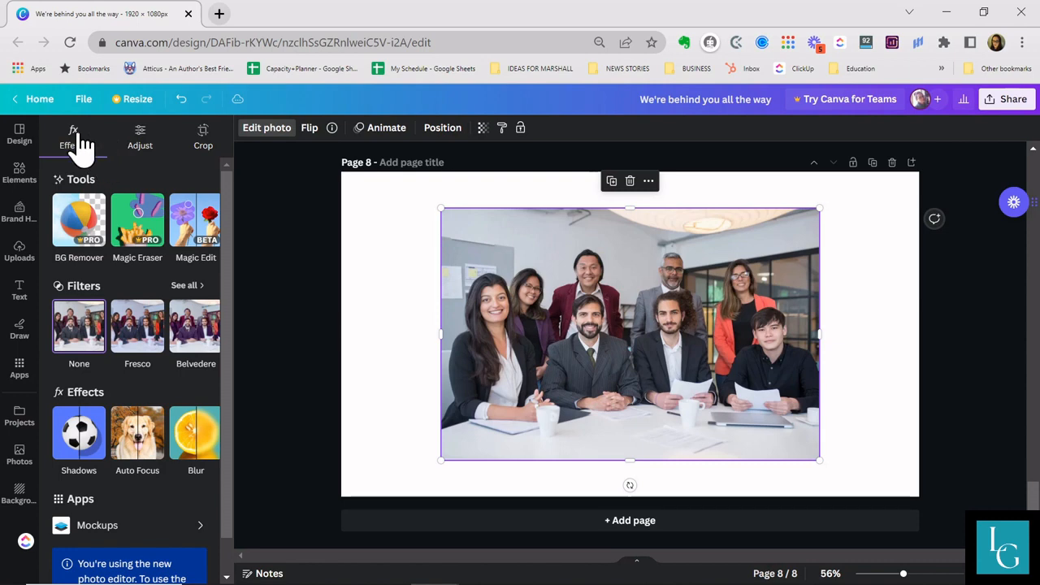
left_click(195, 288)
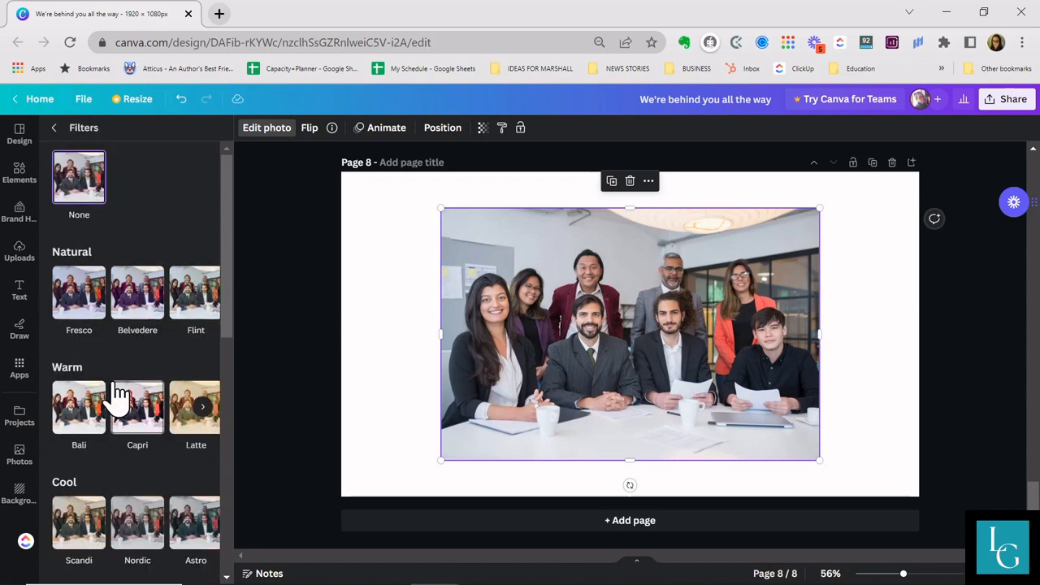
scroll(116, 394, "down", 3)
scroll(157, 428, "down", 4)
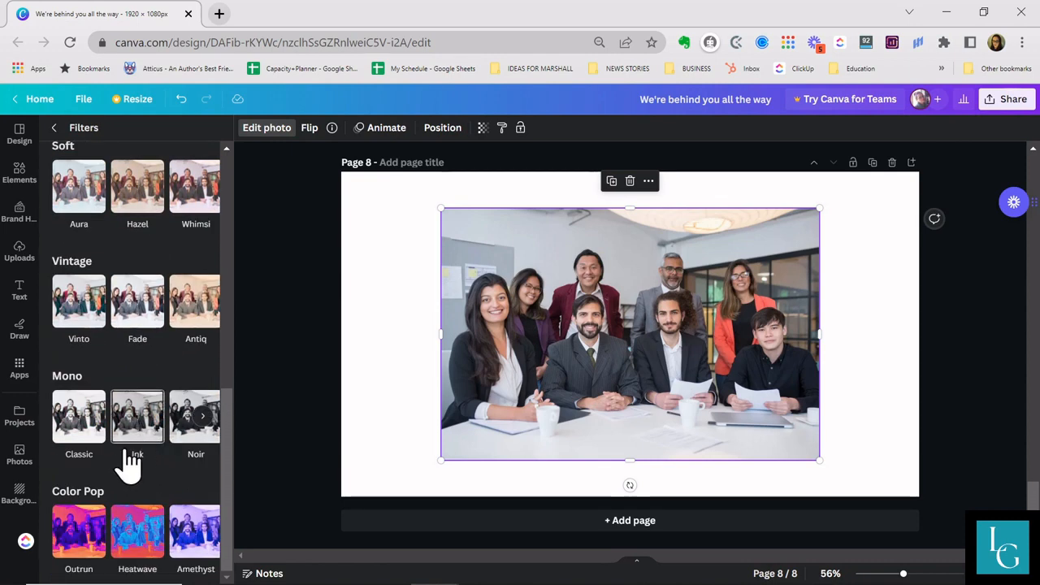
left_click(71, 422)
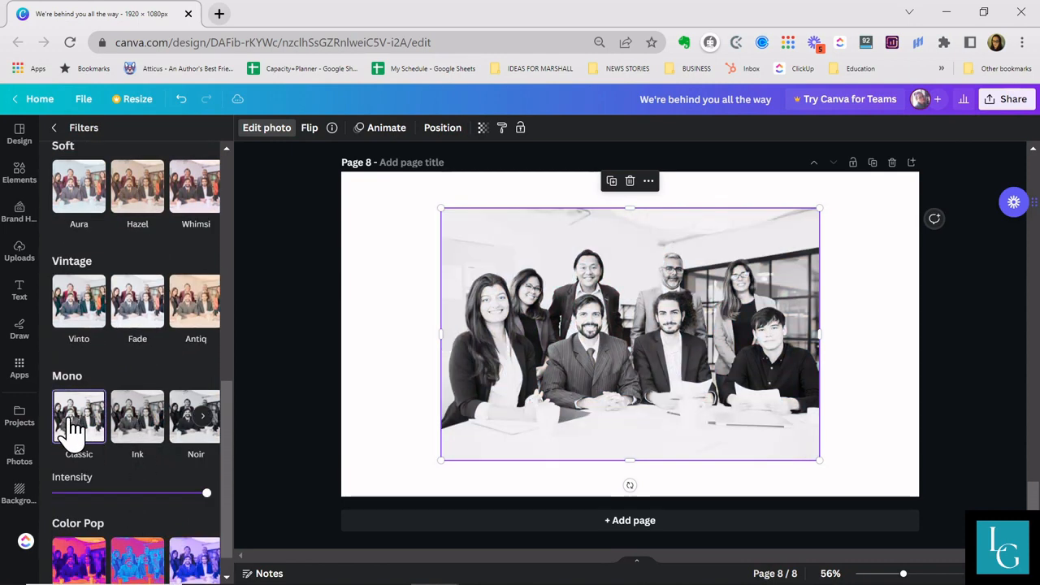
- Try the Mono filters Ink, Noir, Film, Newspaper and Slate on the page 8 photo, and return to Classic
left_click(127, 425)
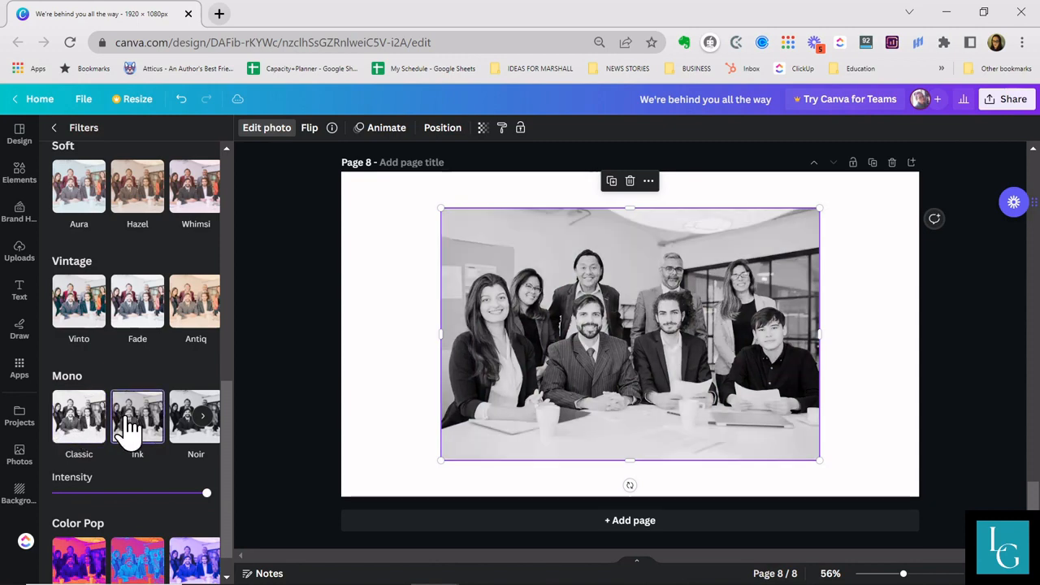
left_click(194, 434)
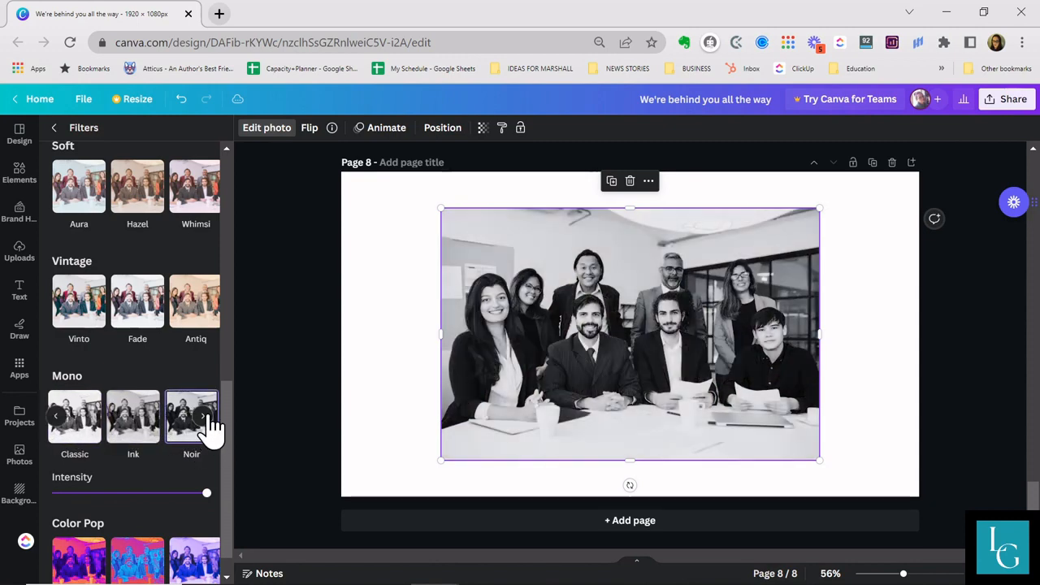
left_click(205, 417)
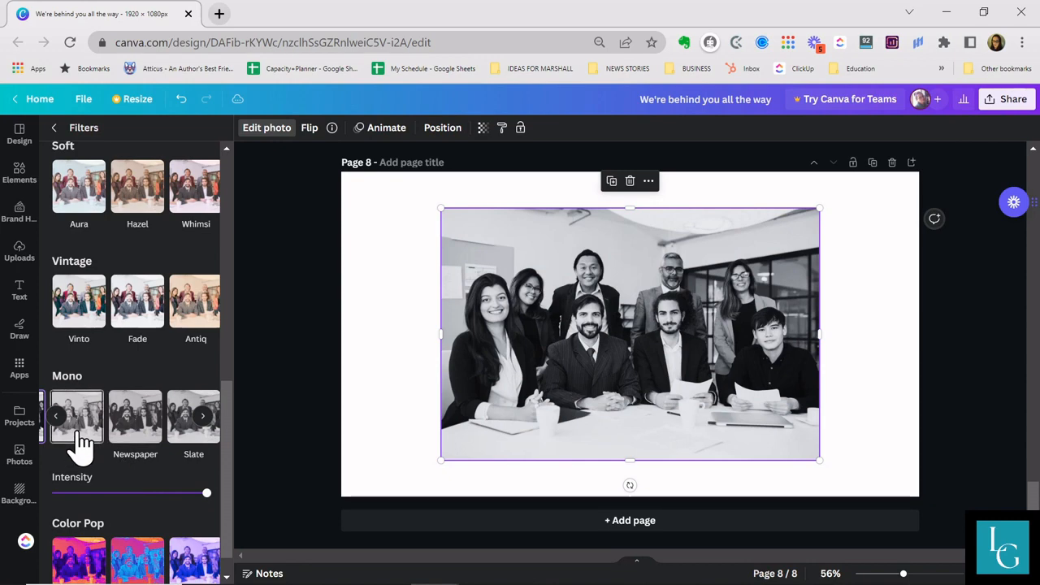
left_click(79, 443)
left_click(134, 445)
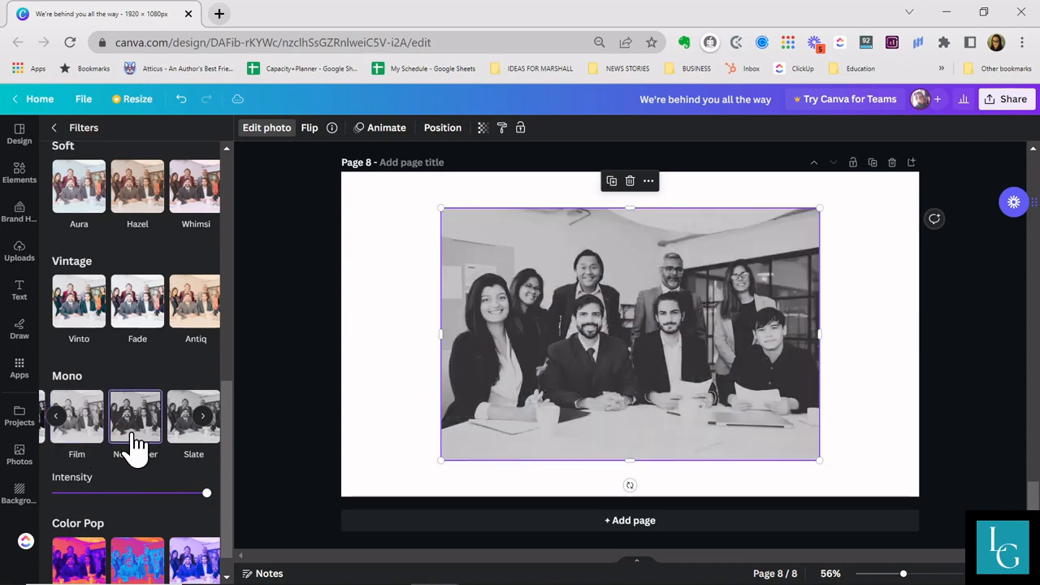
left_click(85, 443)
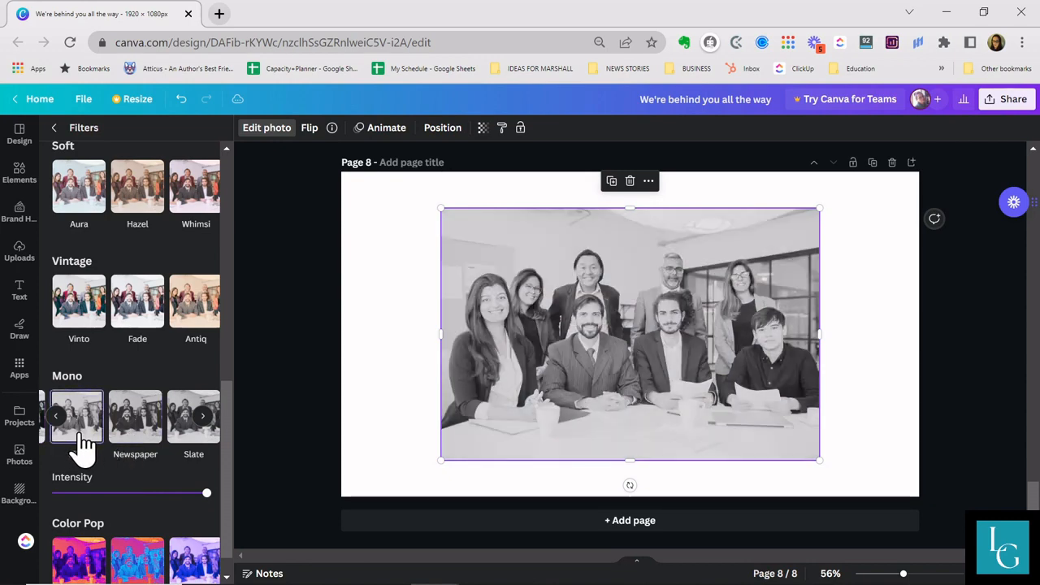
left_click(195, 437)
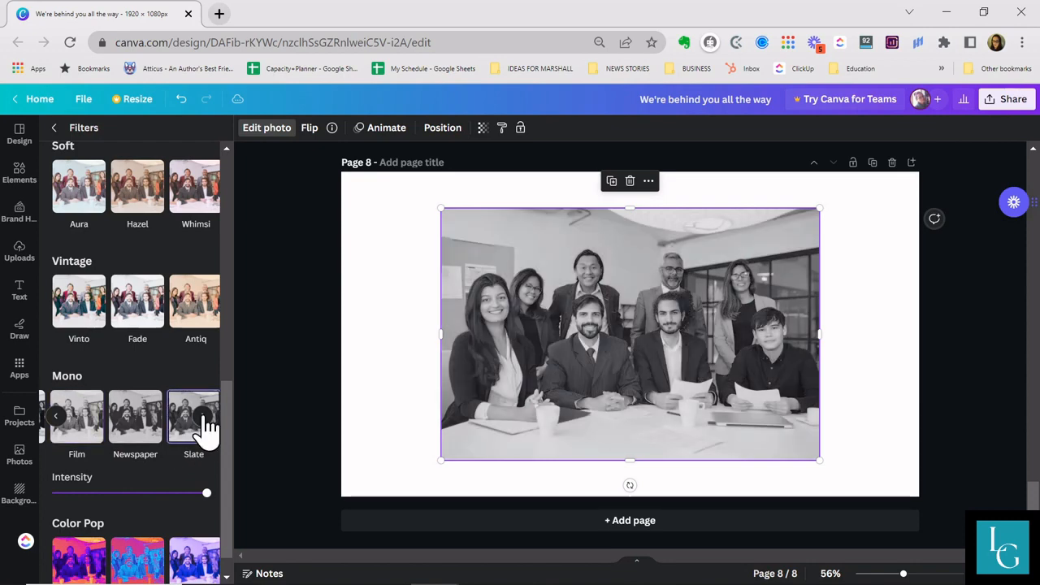
left_click(57, 417)
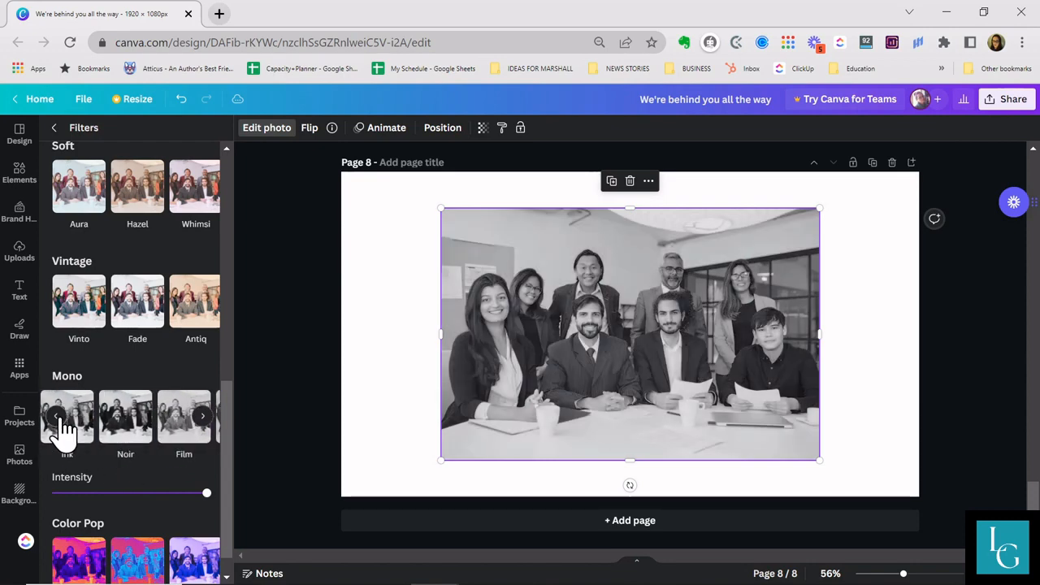
left_click(65, 435)
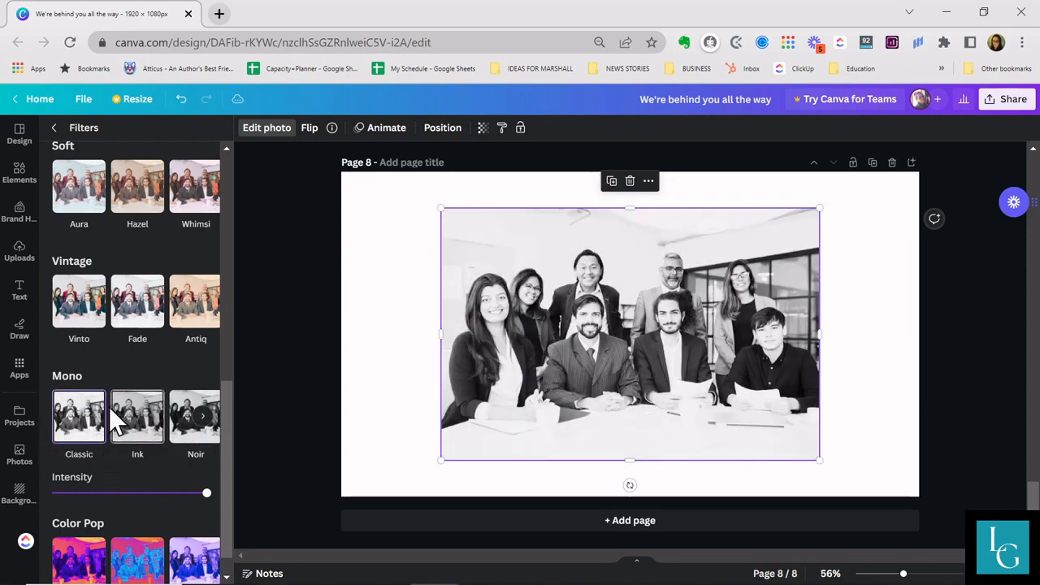
- Try the Vintage filters Antiq, Nostalg, Retro and Dream on the page 8 group photo
scroll(113, 437, "up", 3)
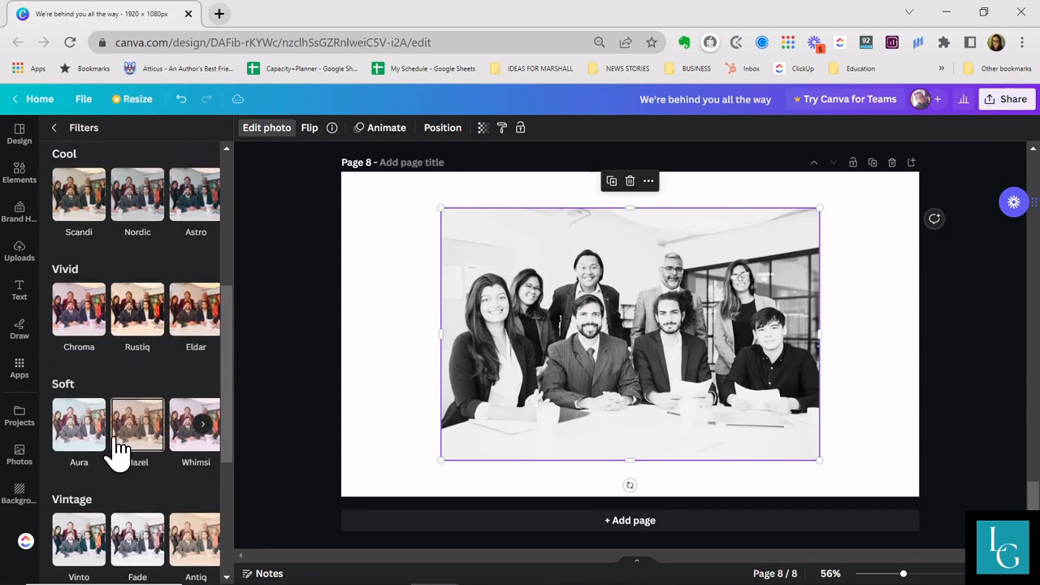
scroll(113, 447, "down", 3)
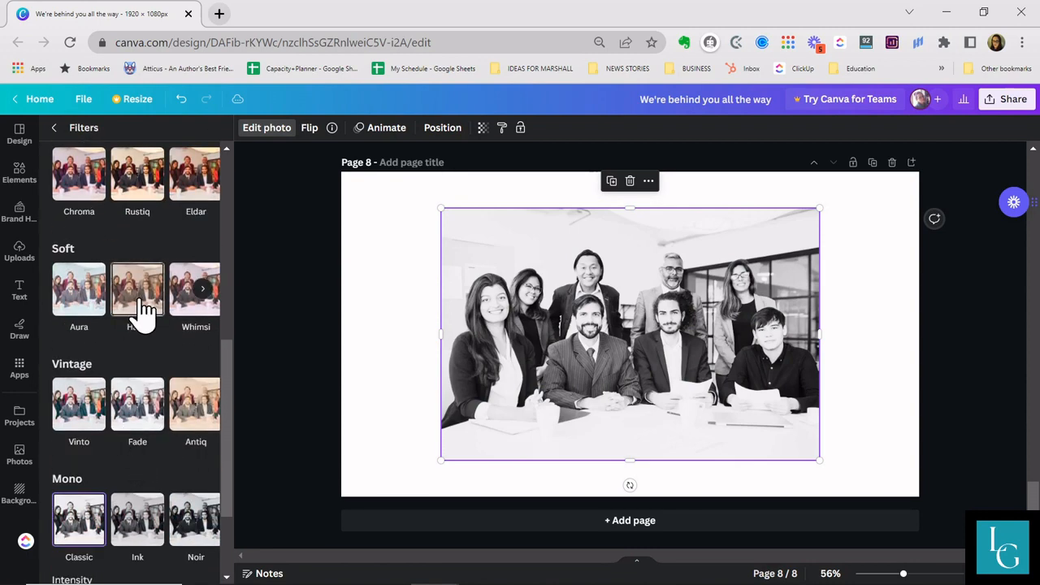
left_click(212, 430)
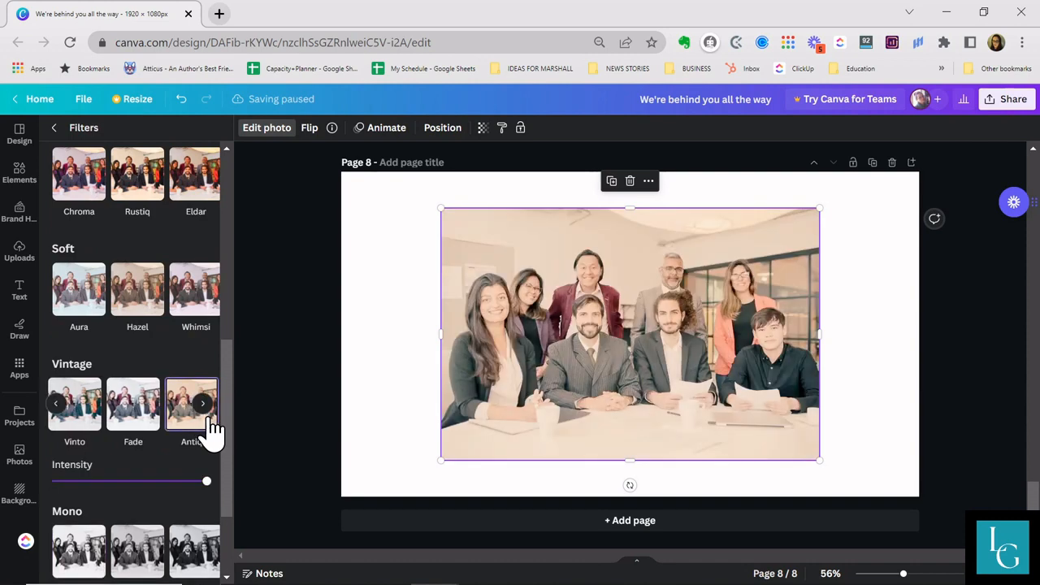
left_click(203, 403)
left_click(204, 405)
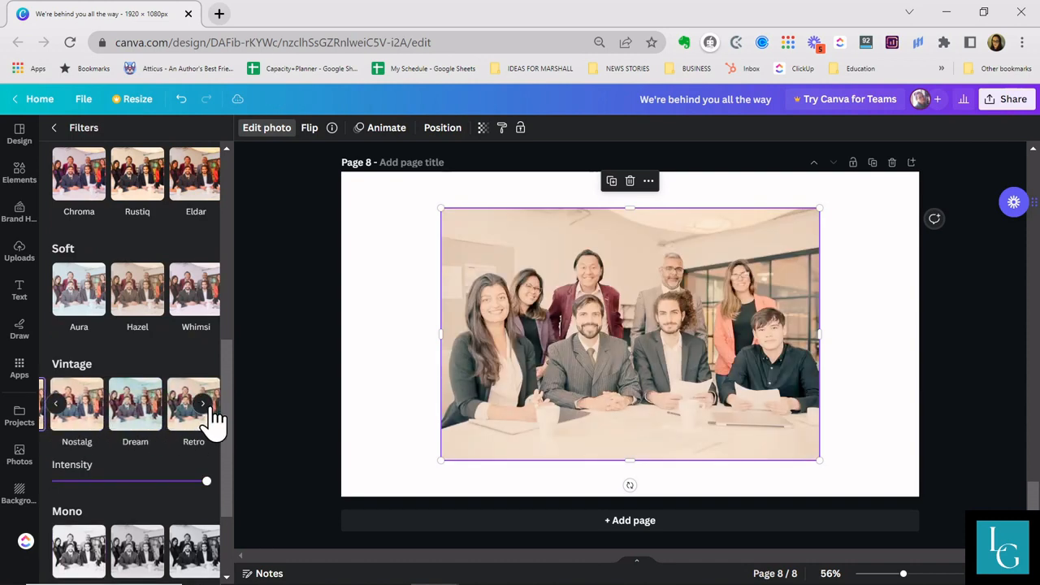
left_click(94, 422)
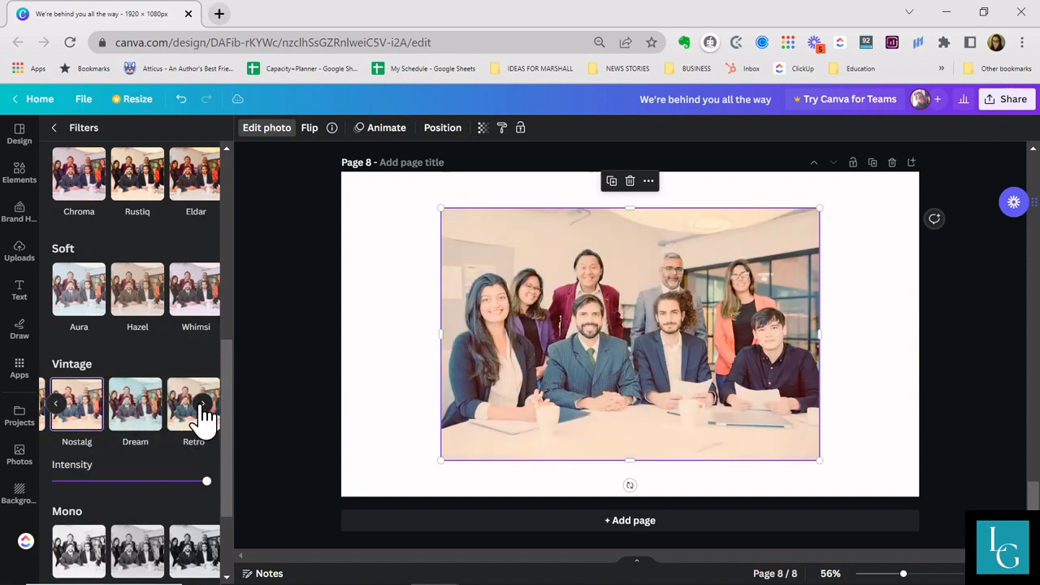
left_click(203, 404)
left_click(161, 421)
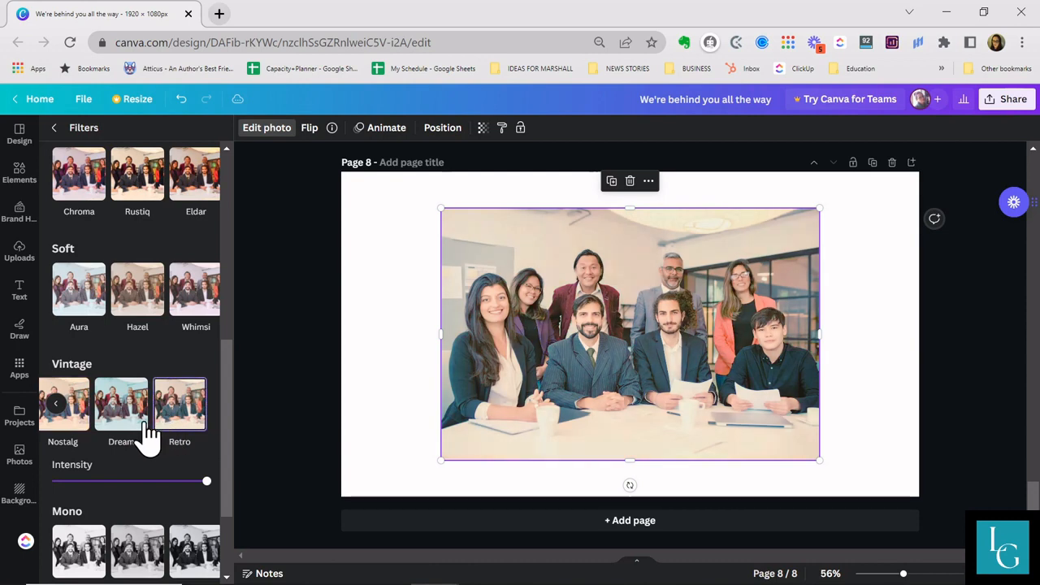
left_click(129, 433)
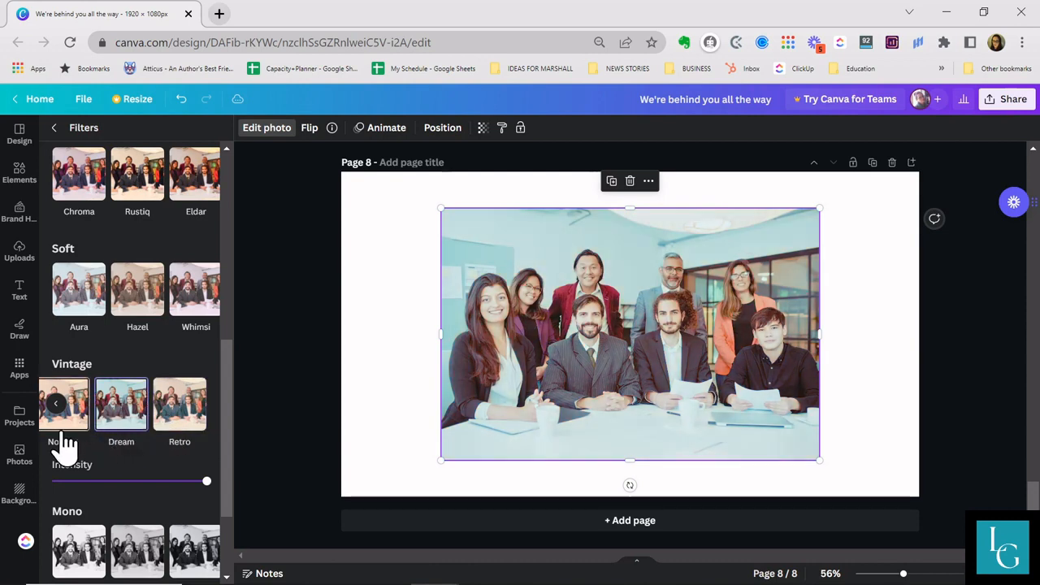
left_click(55, 404)
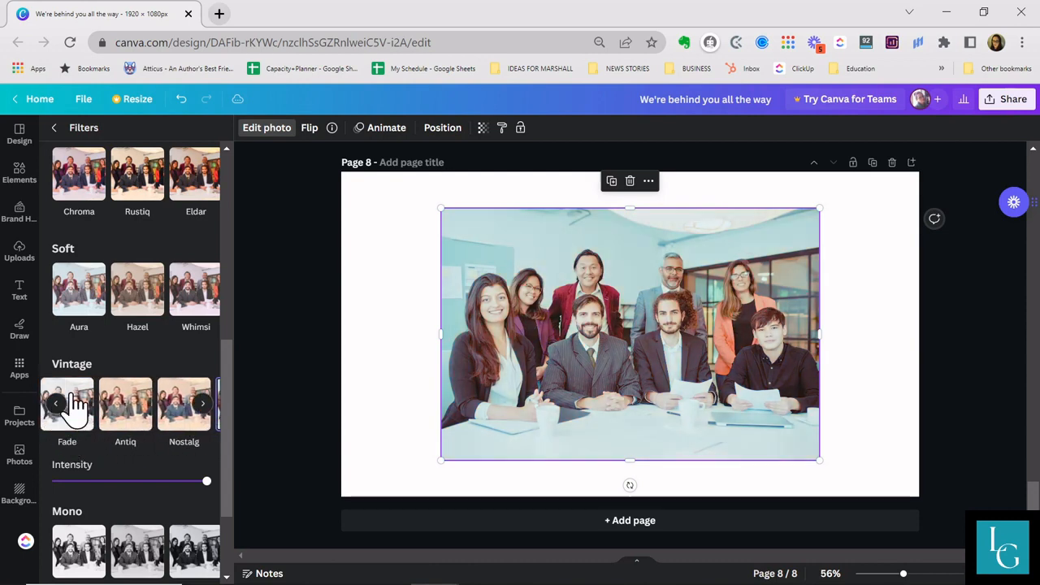
- Try the Warm filters Sandi and Sangri on the page 8 photo, and settle on Bronz
scroll(93, 325, "up", 2)
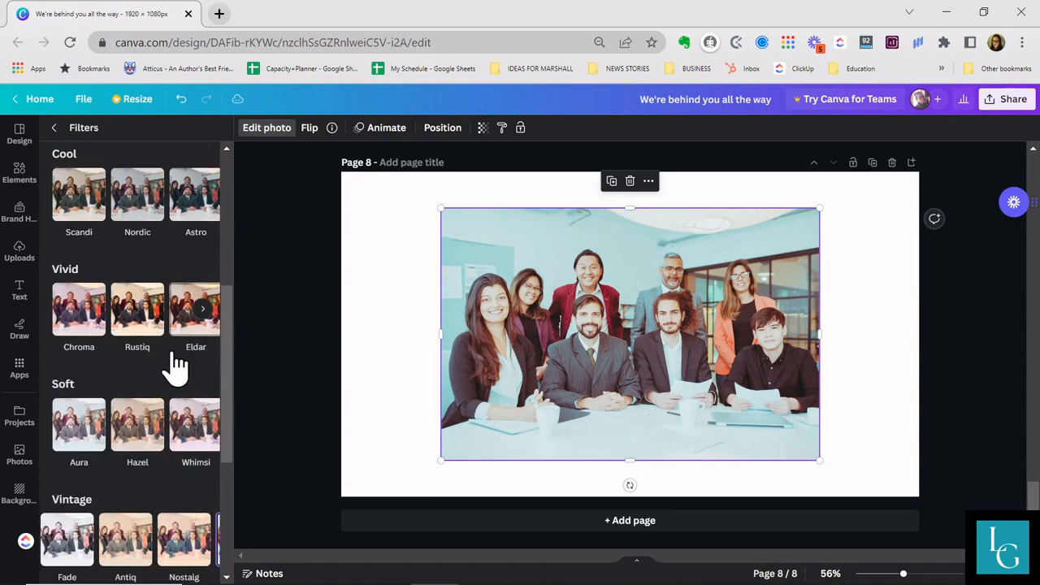
left_click(204, 312)
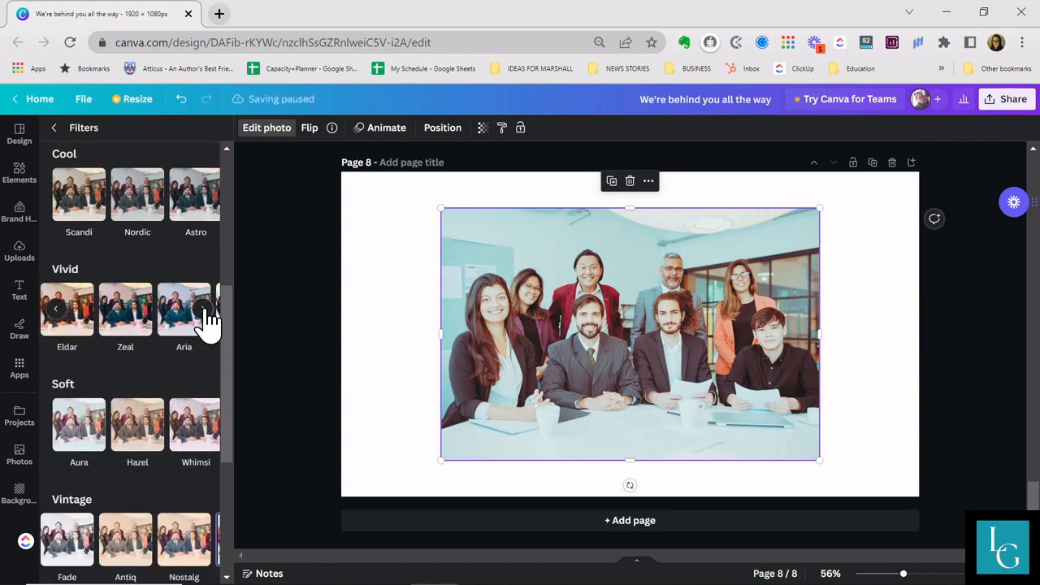
left_click(203, 310)
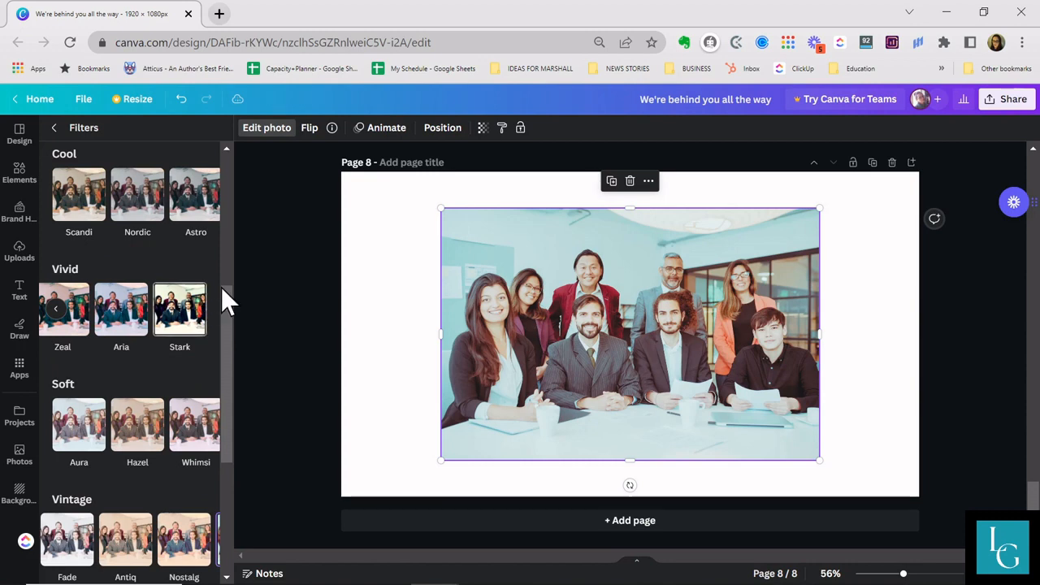
scroll(223, 289, "up", 4)
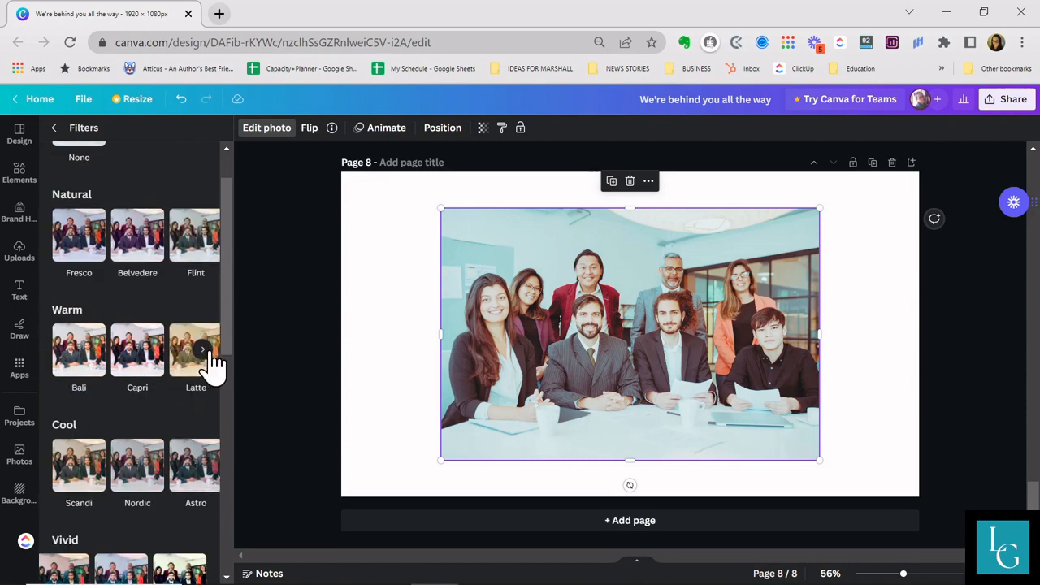
left_click(203, 351)
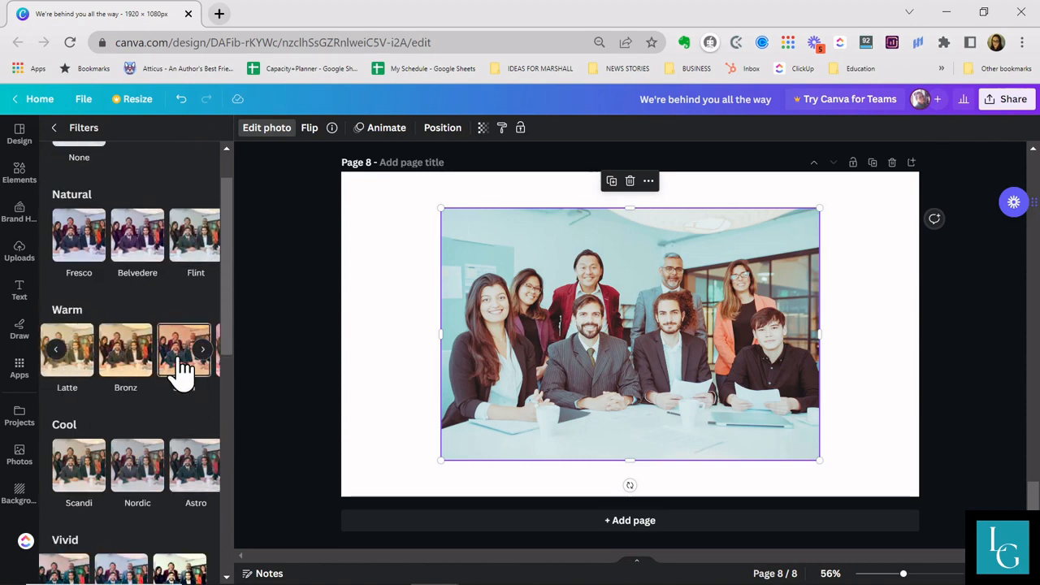
left_click(184, 358)
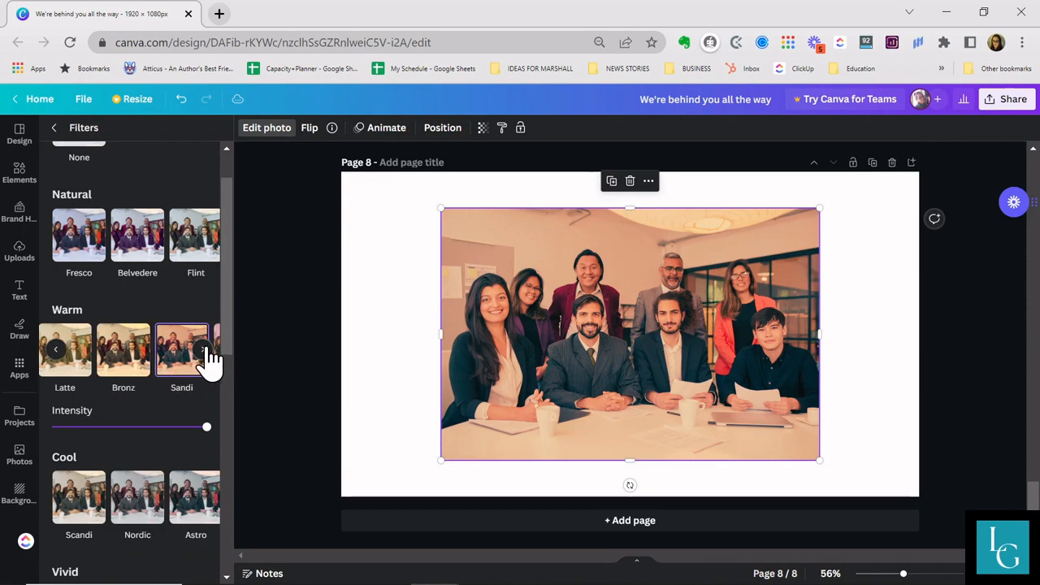
left_click(203, 351)
left_click(184, 361)
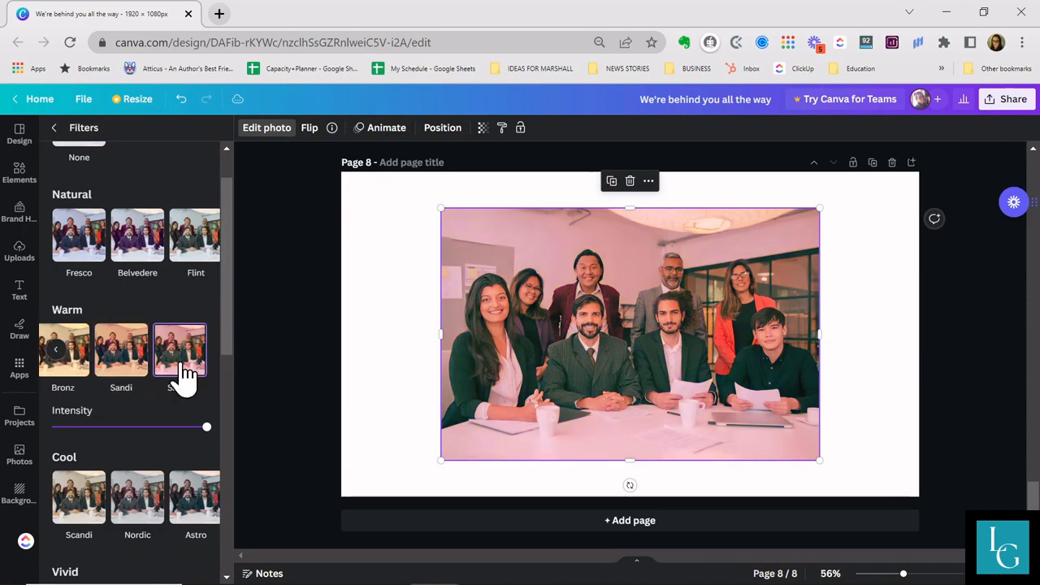
left_click(74, 359)
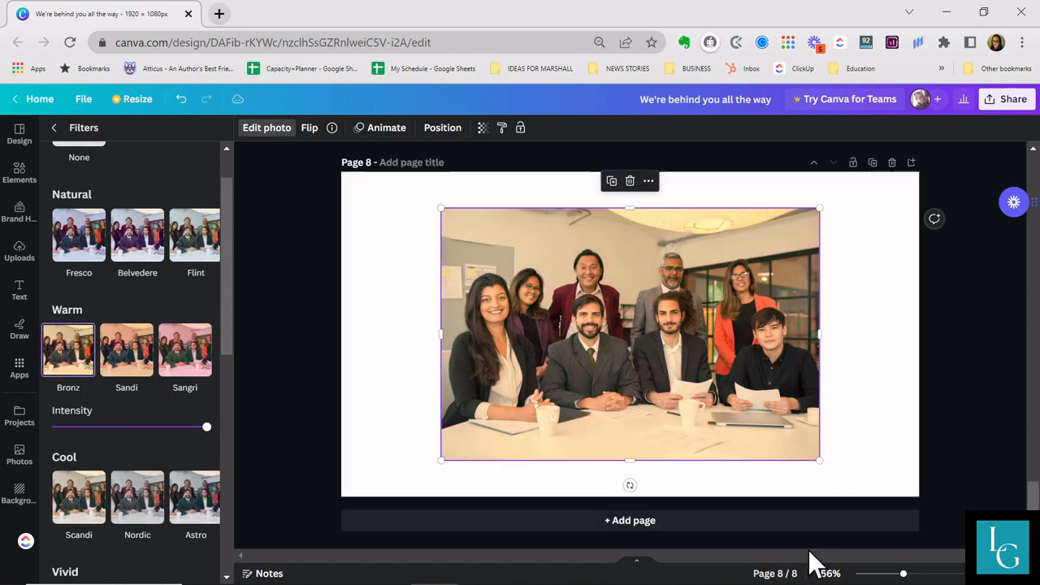
- Switch to LibreOffice Writer to check the next ideas in the numbered list, and return to the Canva design
mouse_move(725, 578)
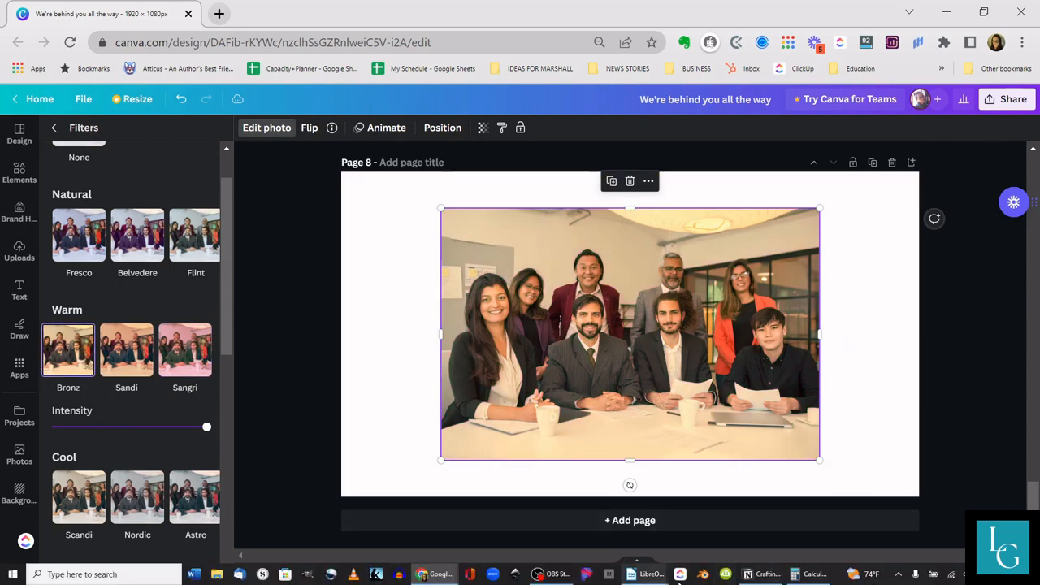
mouse_move(648, 576)
left_click(691, 546)
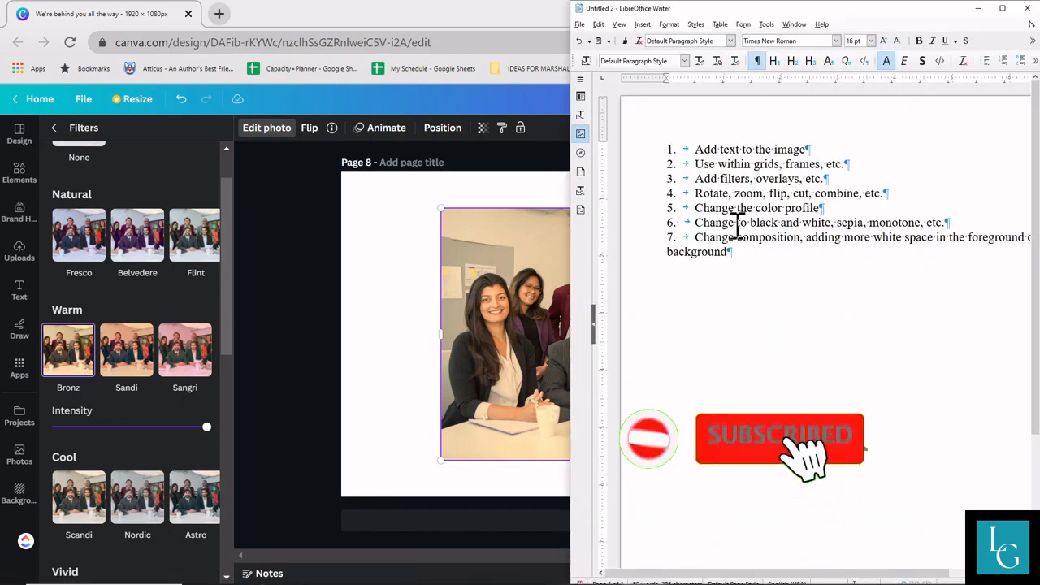
left_click(354, 445)
- Flip the page 8 group photo horizontally, and try a vertical flip before reversing it
left_click(607, 372)
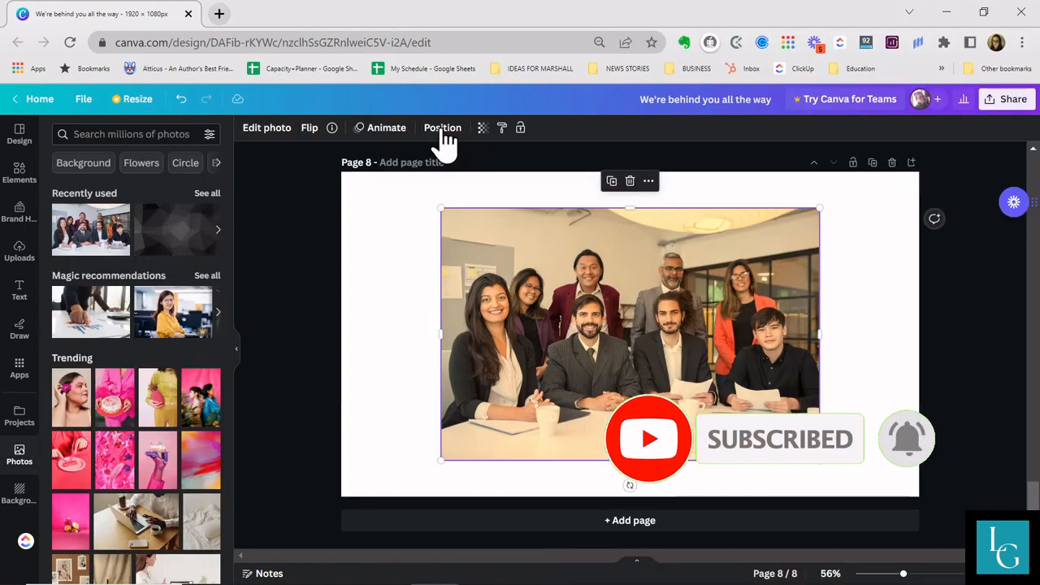
left_click(310, 132)
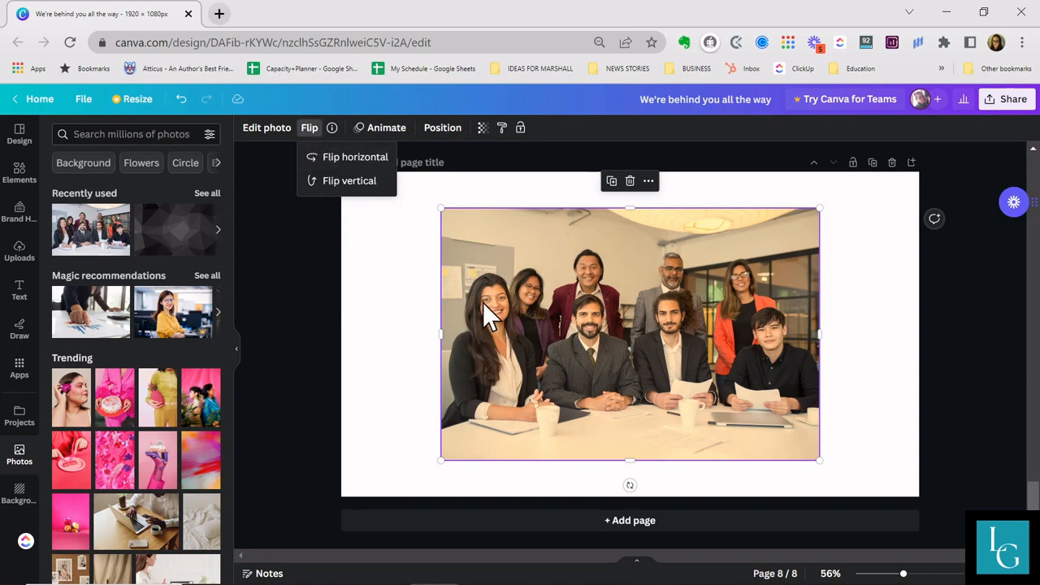
left_click(353, 157)
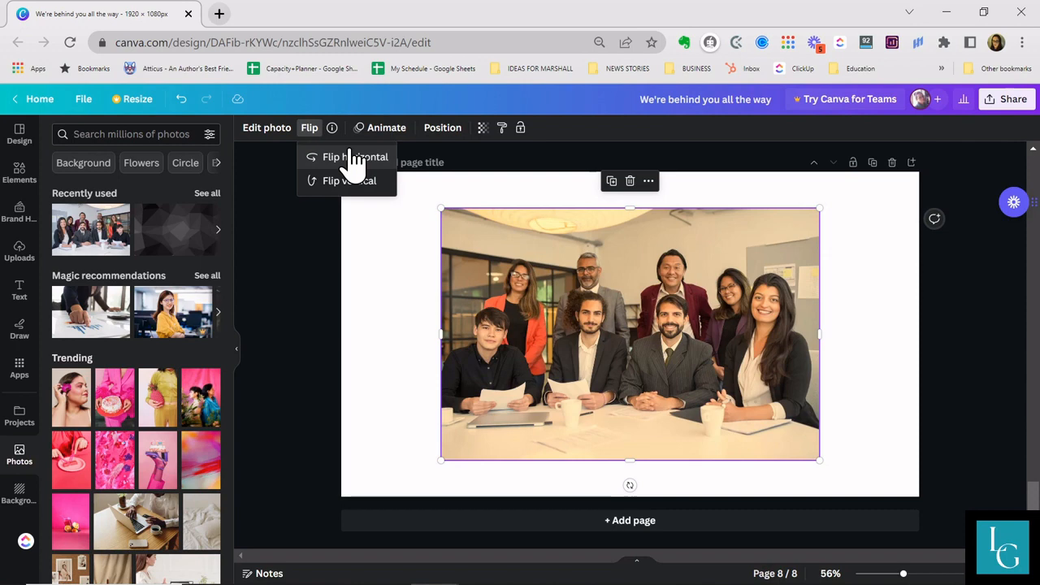
left_click(350, 183)
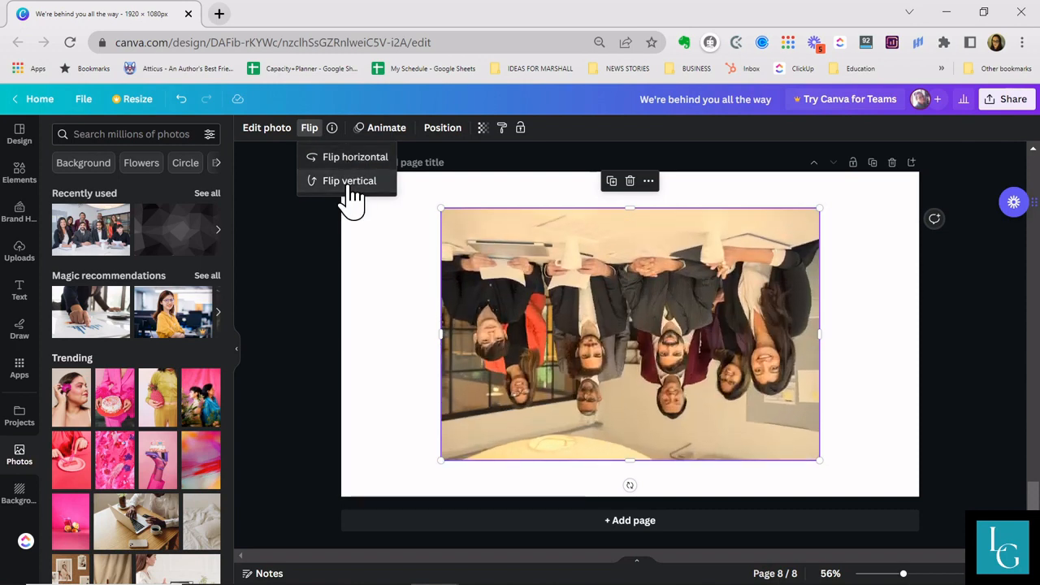
left_click(350, 182)
- Rotate the mirrored photo on page 8 to a steep diagonal with the people upside down
left_click(591, 310)
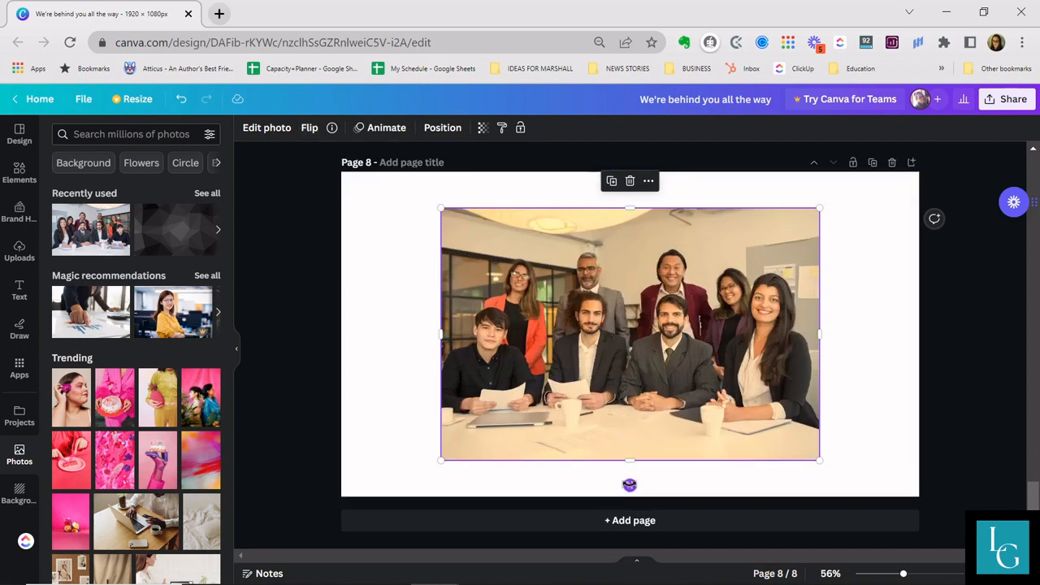
left_click_drag(628, 485, 719, 244)
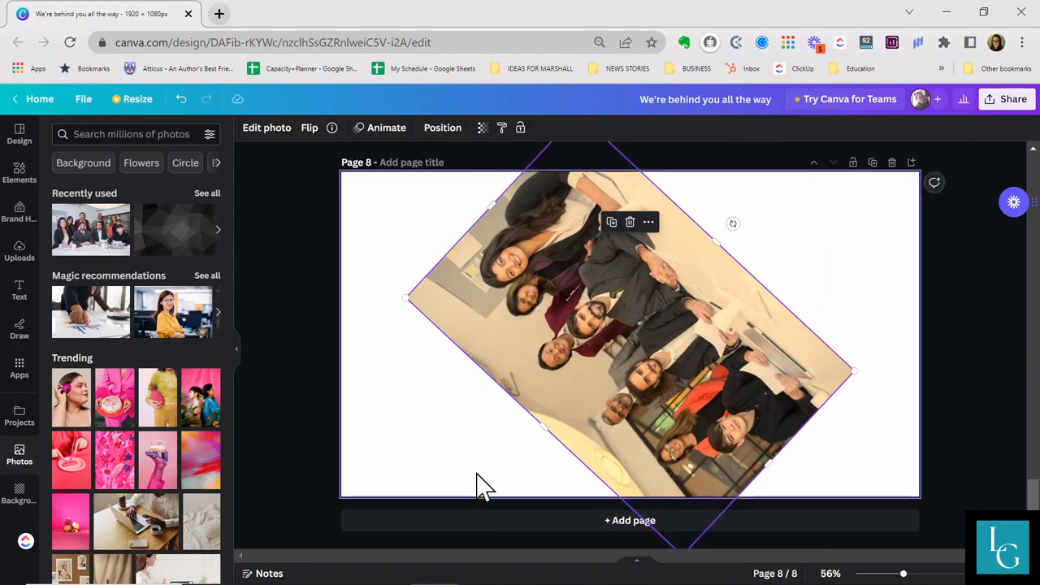
- Review the numbered list of image-reuse ideas in LibreOffice Writer, and go back to page 8 in Canva
mouse_move(439, 582)
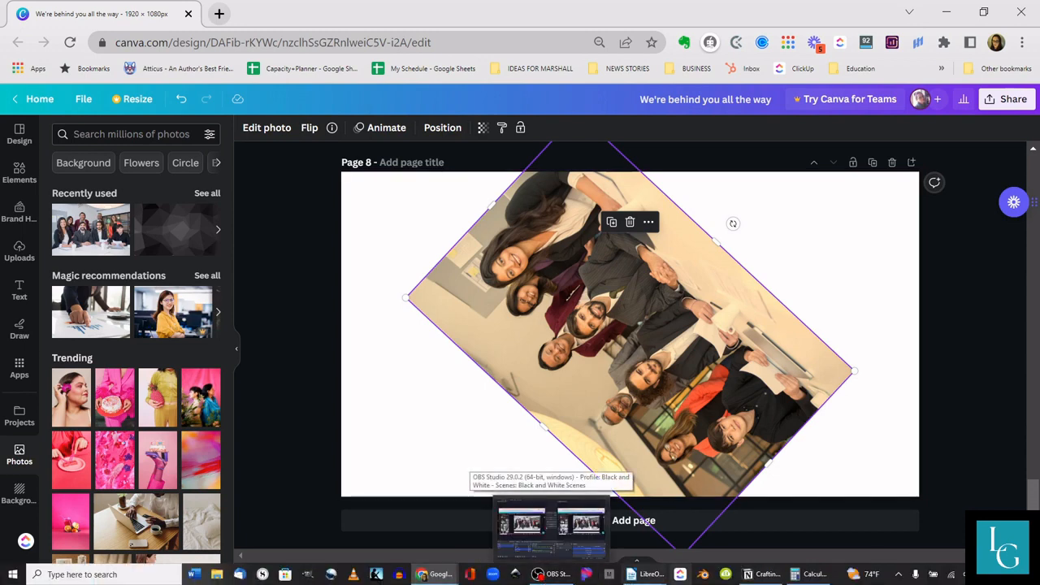
mouse_move(637, 572)
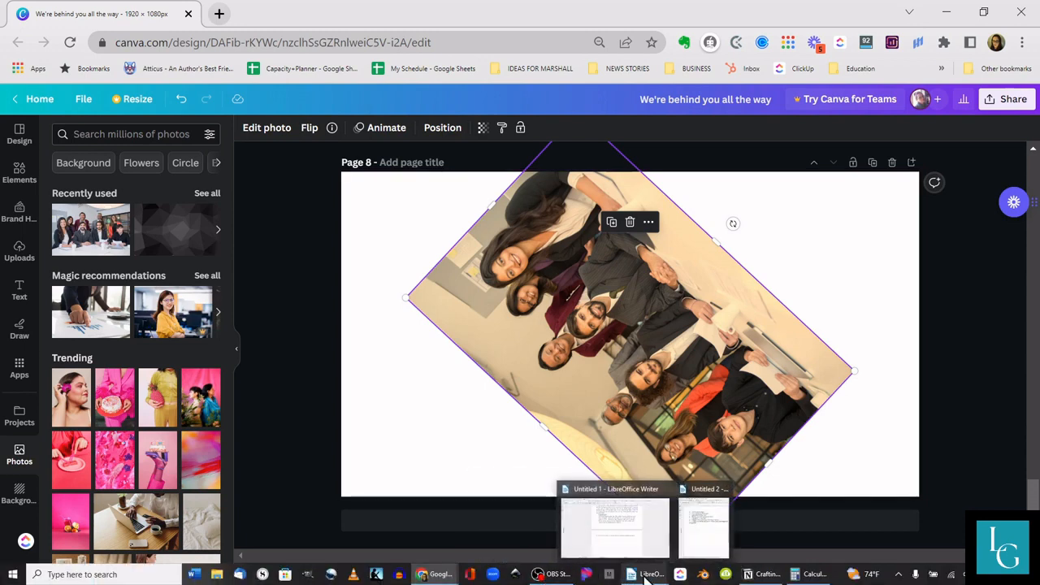
left_click(692, 552)
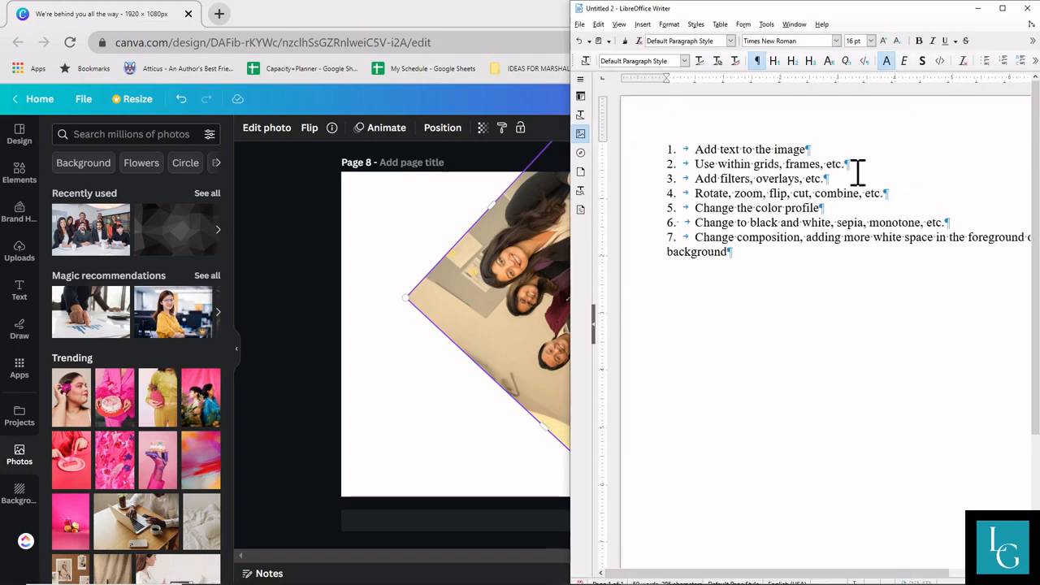
left_click(428, 411)
left_click(425, 418)
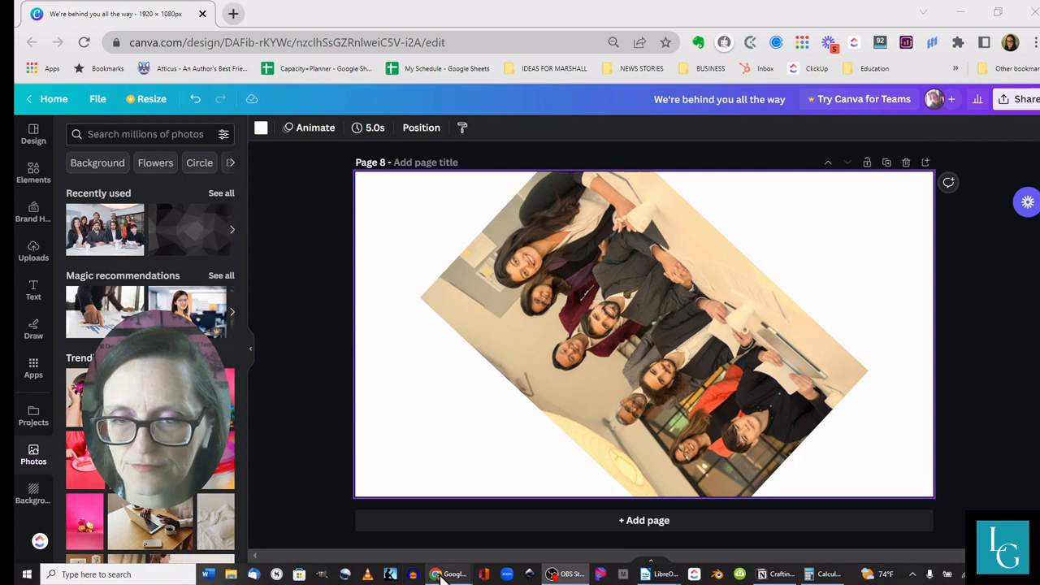
- Return to page 1 of the design and select the group photo behind the text banner
mouse_move(440, 577)
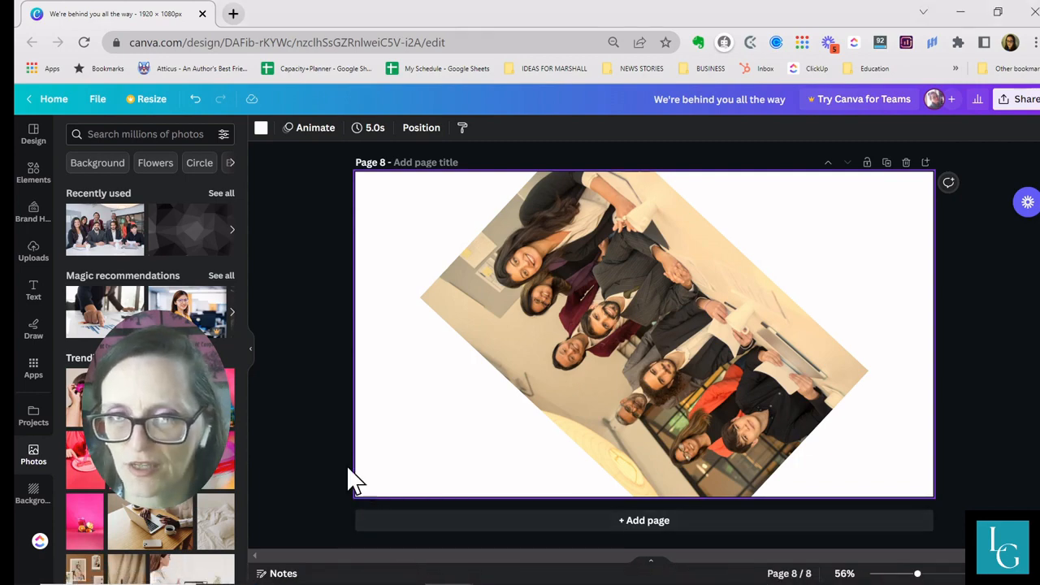
scroll(551, 422, "up", 3)
scroll(546, 411, "up", 20)
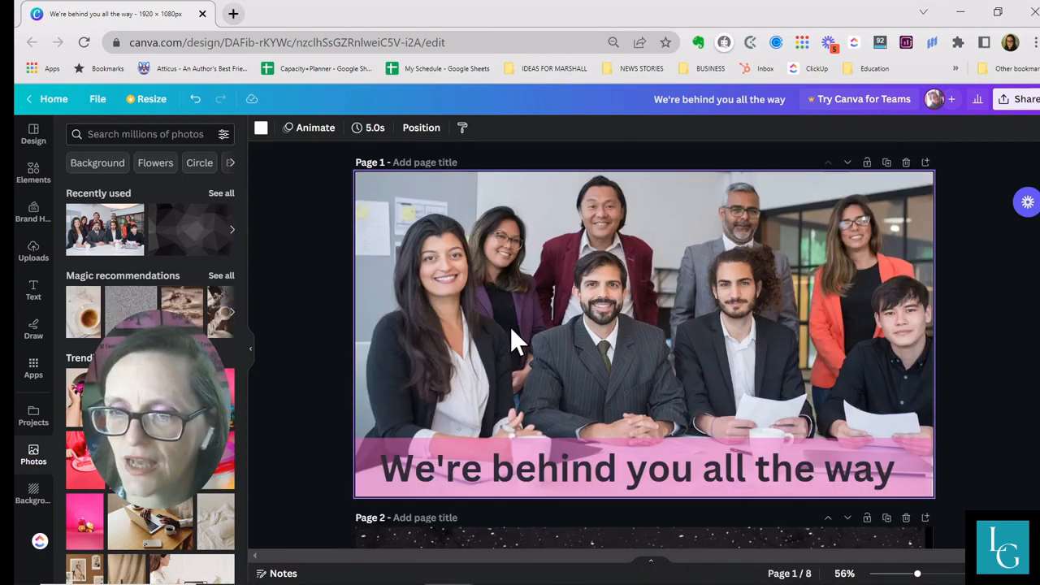
left_click(510, 327)
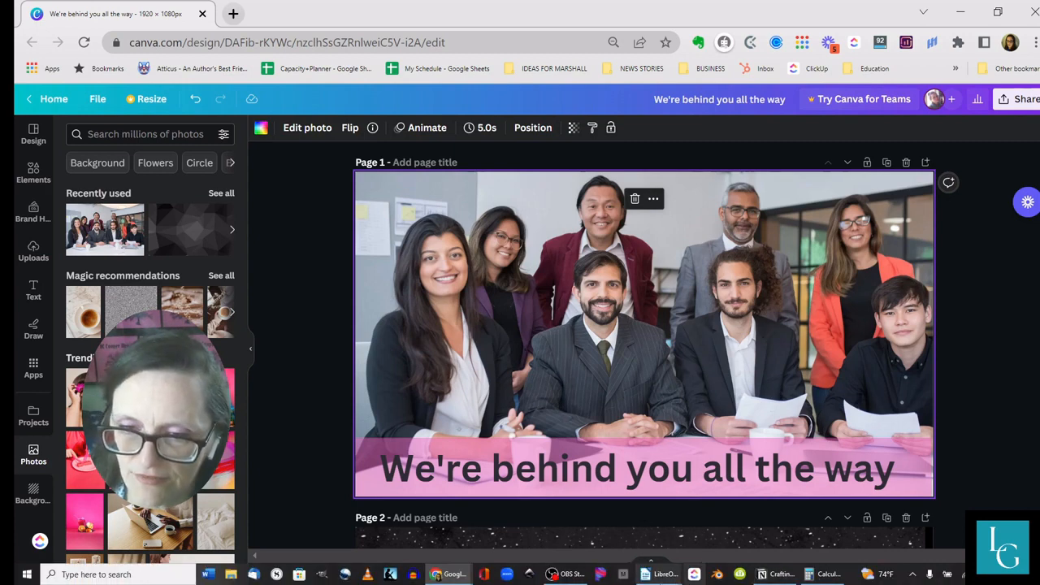
left_click(581, 575)
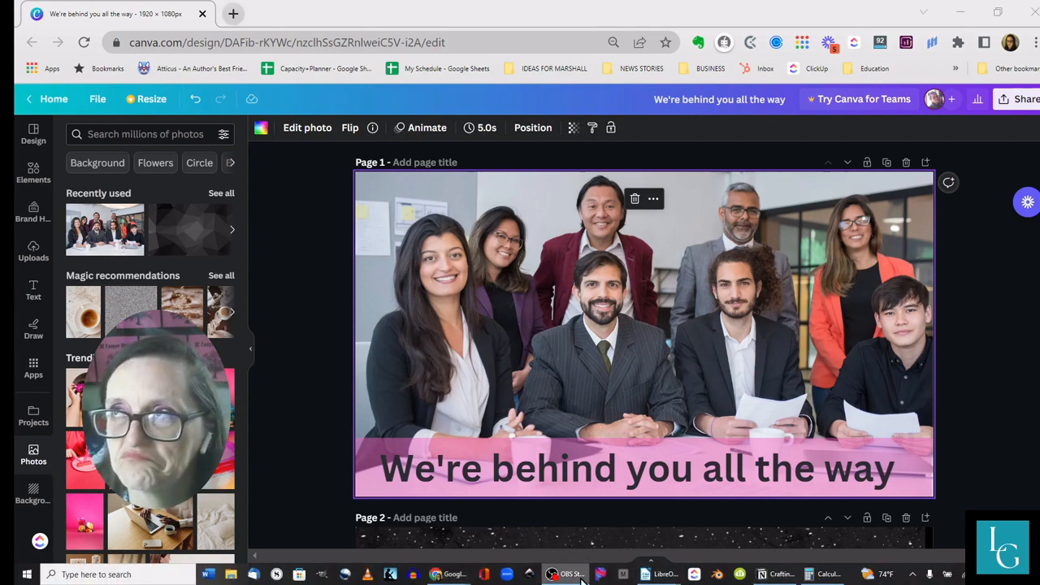